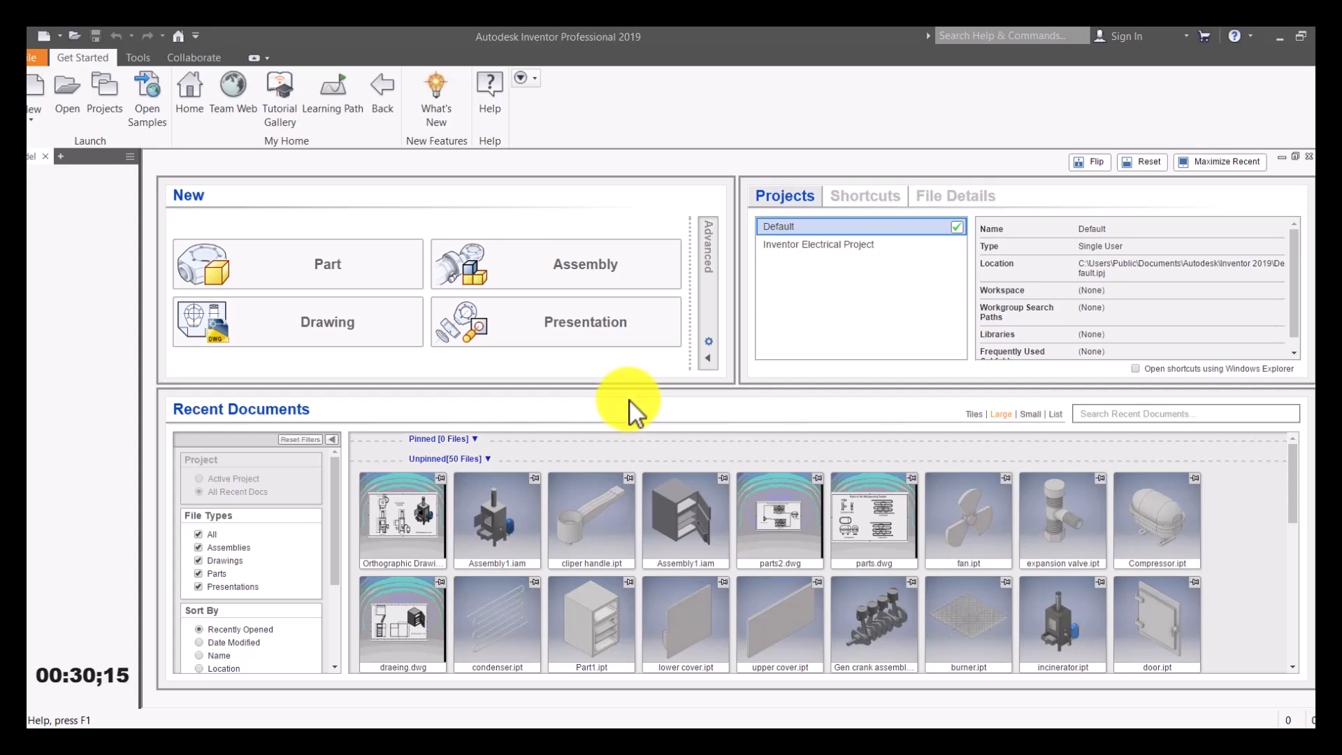
# Create a new drawing and start a base view from the Gen crank assembly file in the Crank Assembly folder.
pyautogui.click(61, 40)
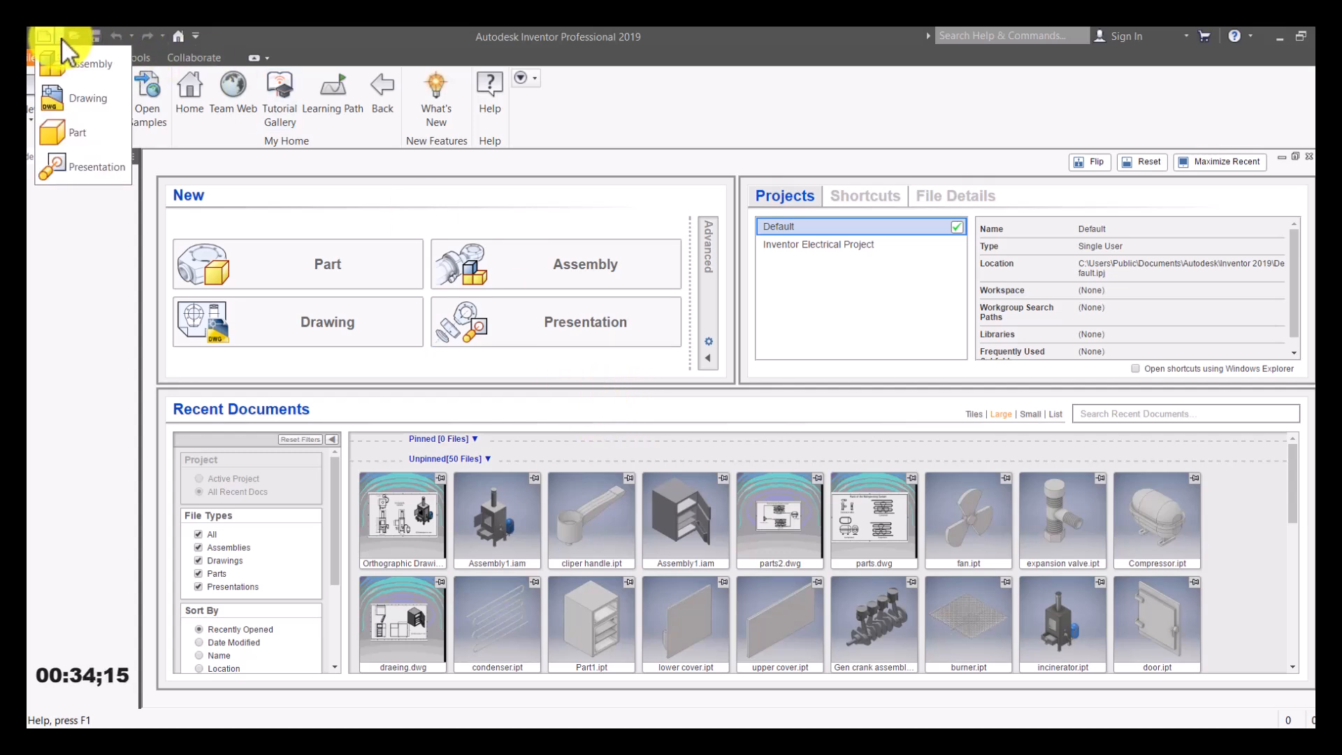
pyautogui.click(76, 103)
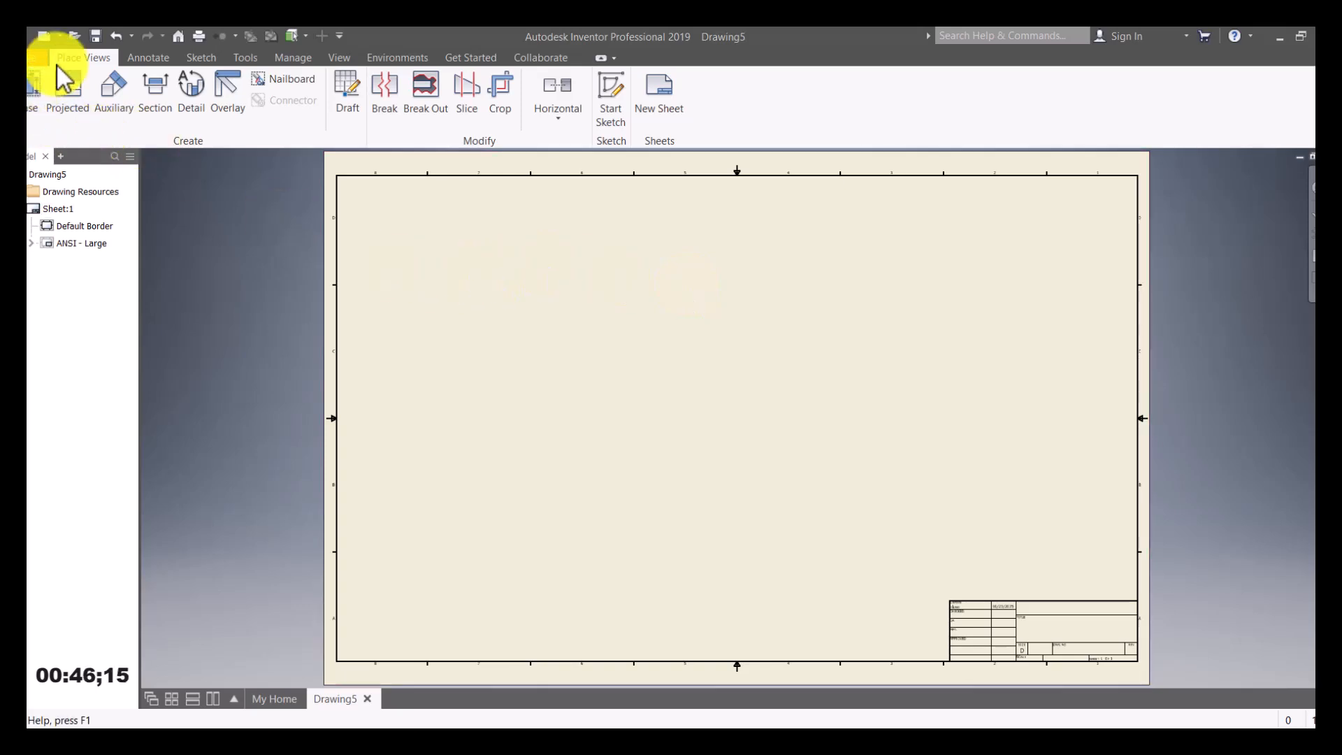
pyautogui.click(32, 101)
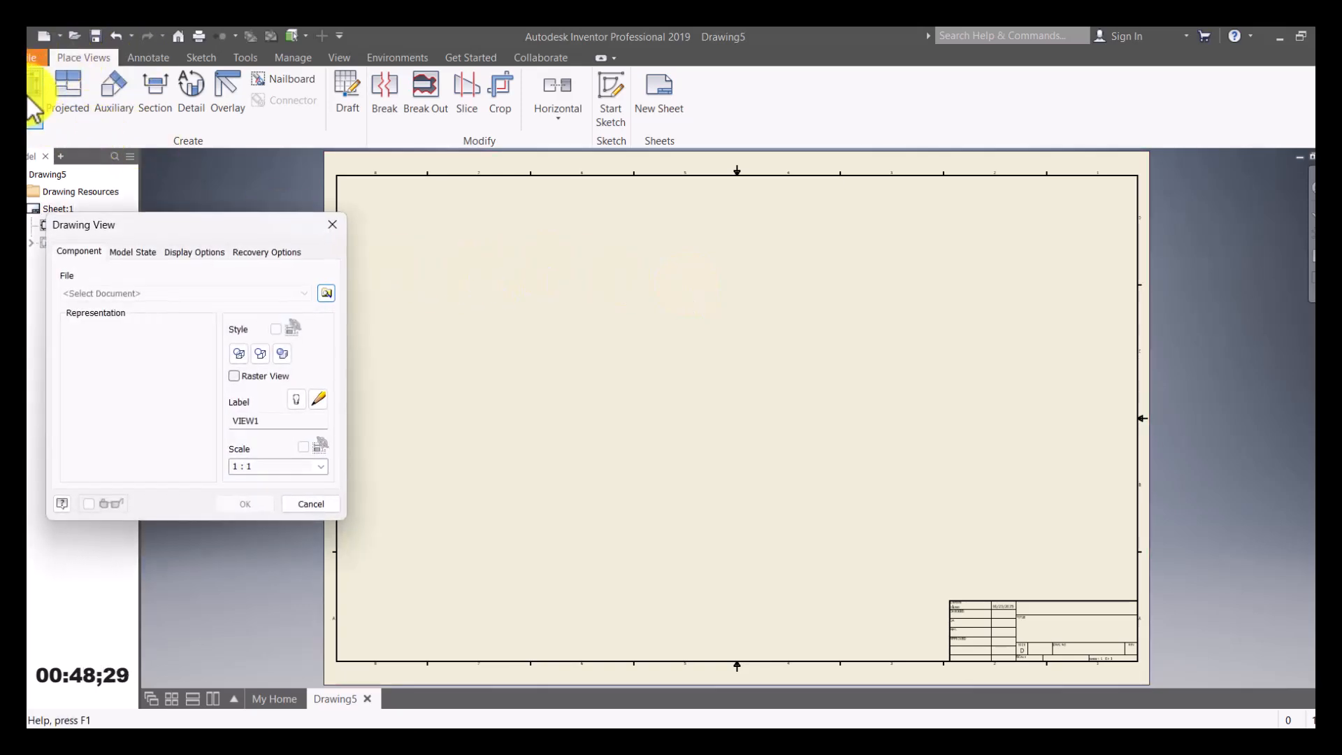
pyautogui.click(326, 293)
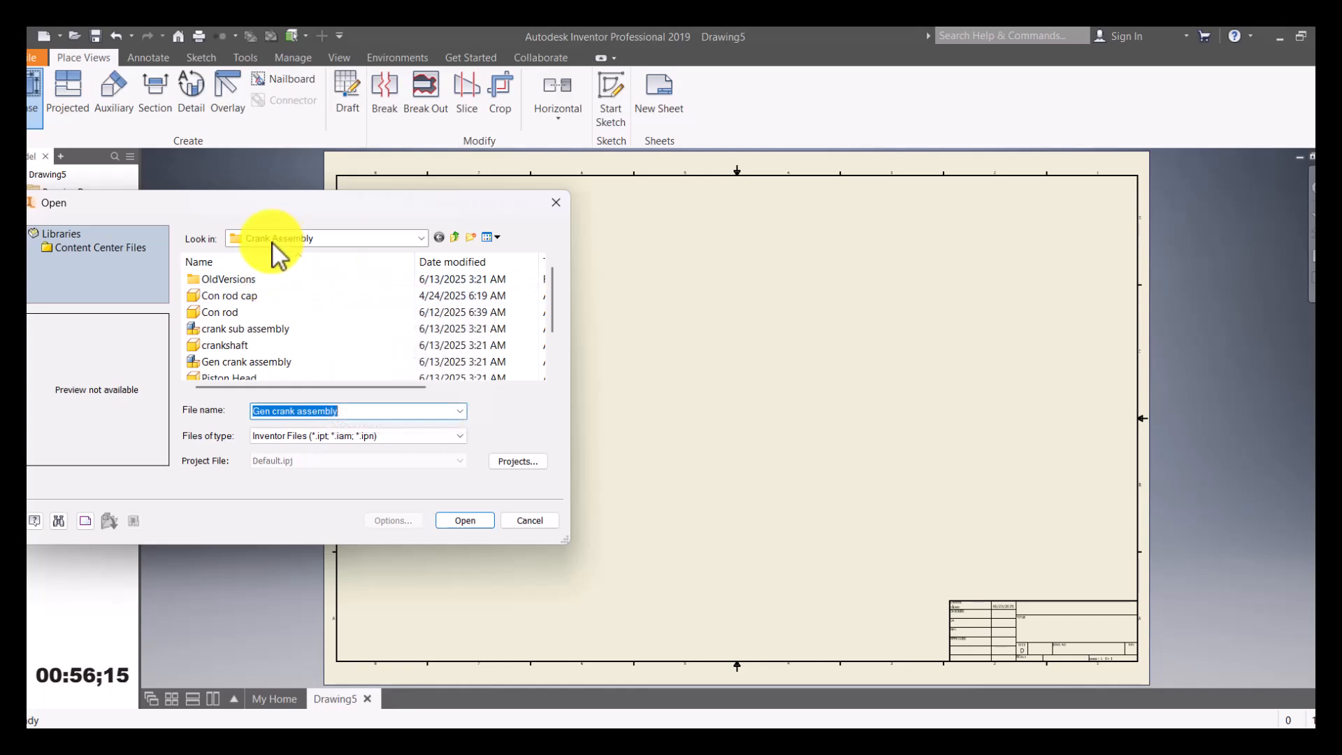
pyautogui.click(234, 362)
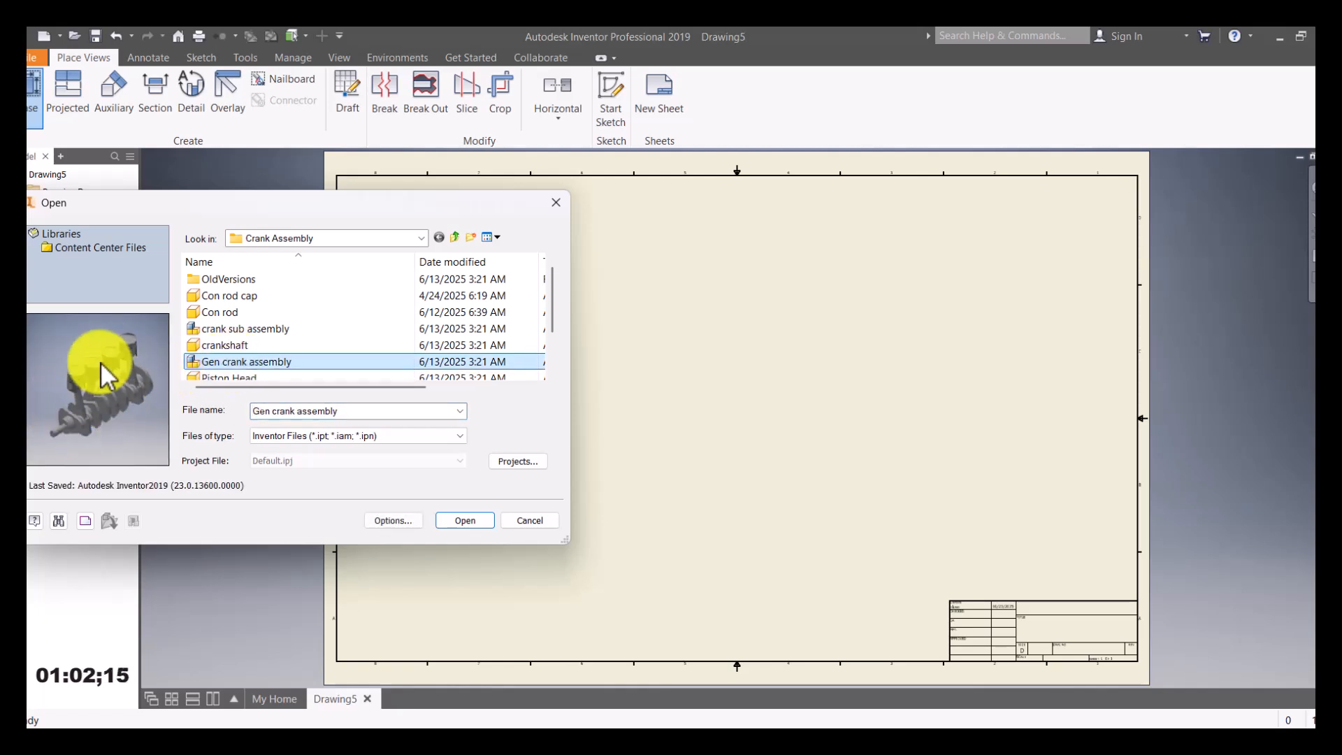
pyautogui.click(470, 522)
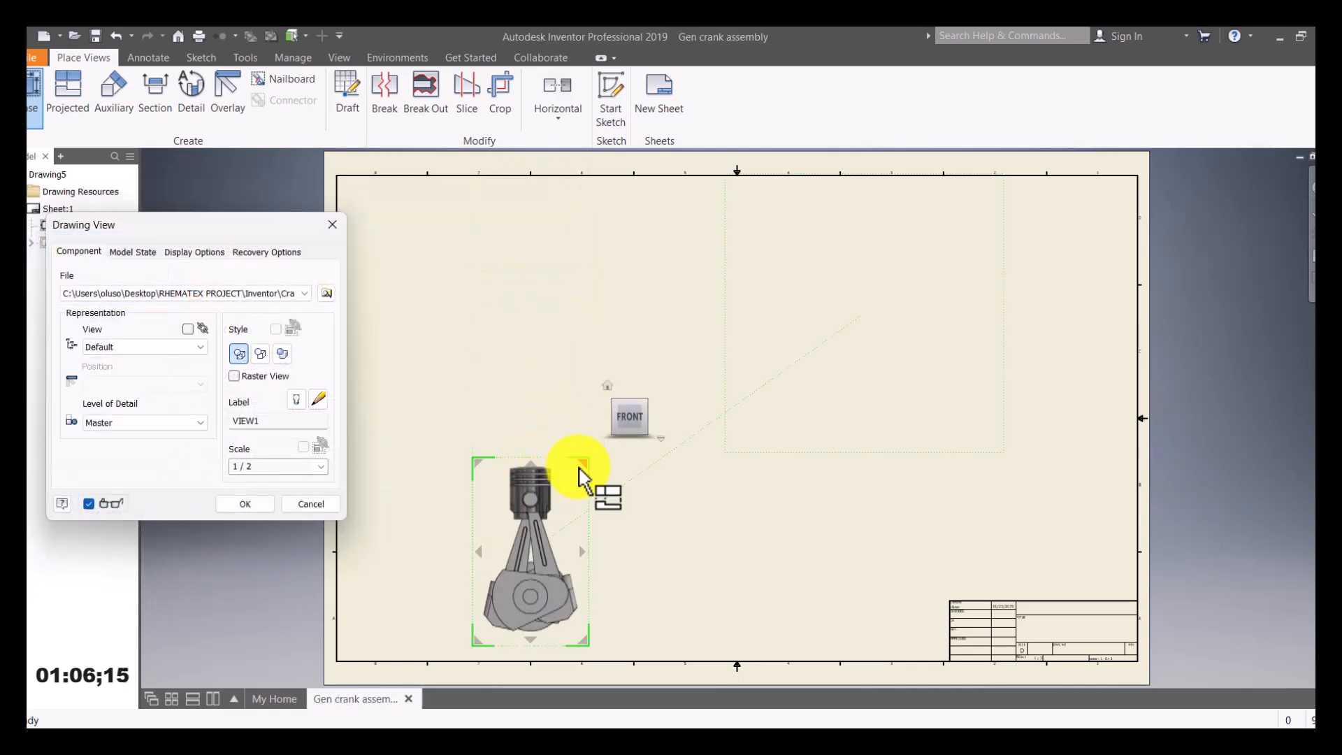
# Orient the base view isometrically, shaded with hidden lines removed, and give it the visible label ISOMETRIC VIEW.
pyautogui.moveTo(569, 480); pyautogui.dragTo(580, 381)
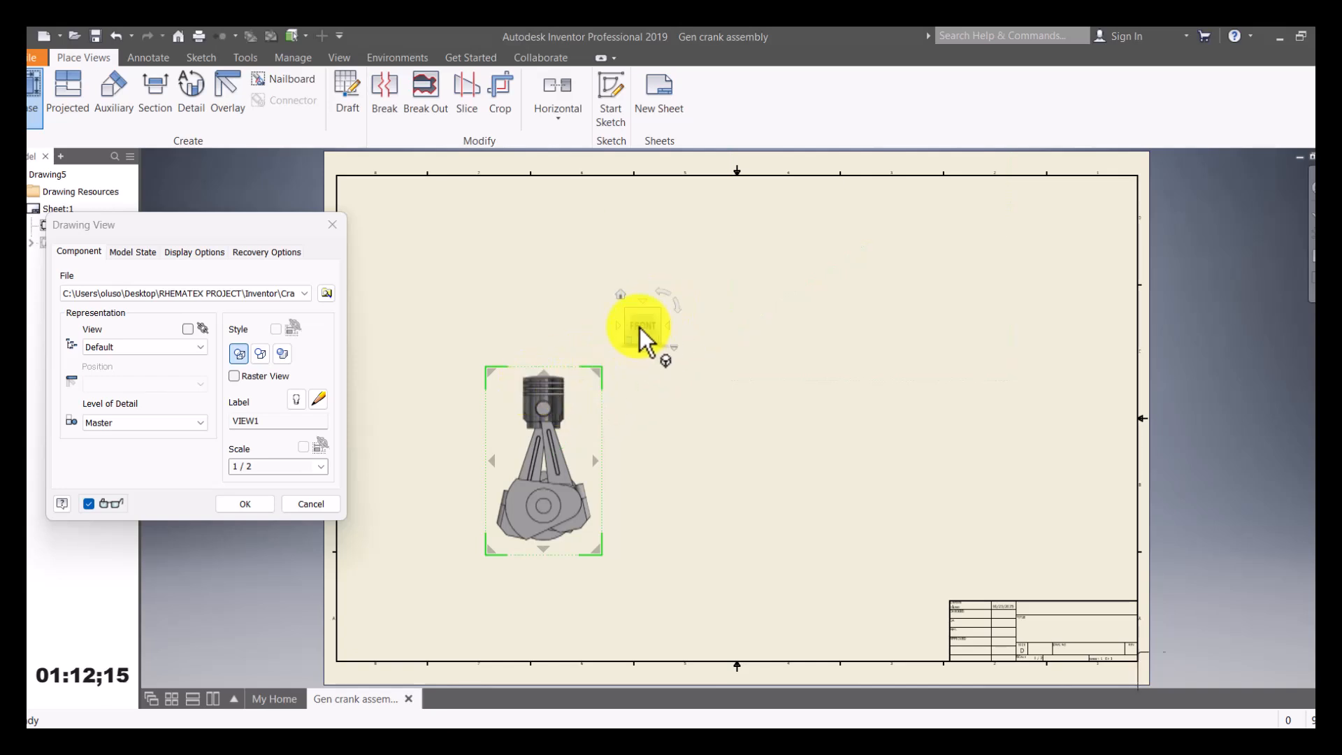
pyautogui.click(661, 327)
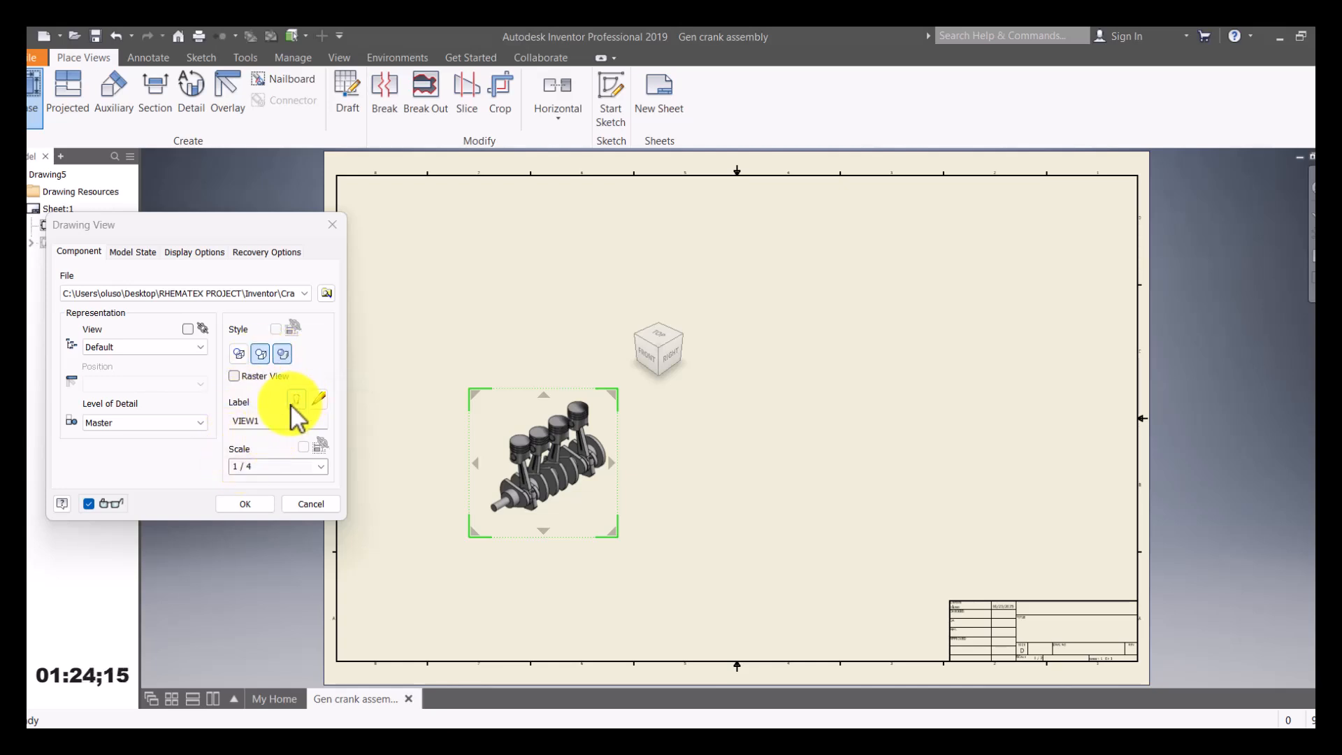
pyautogui.moveTo(264, 423); pyautogui.dragTo(170, 427)
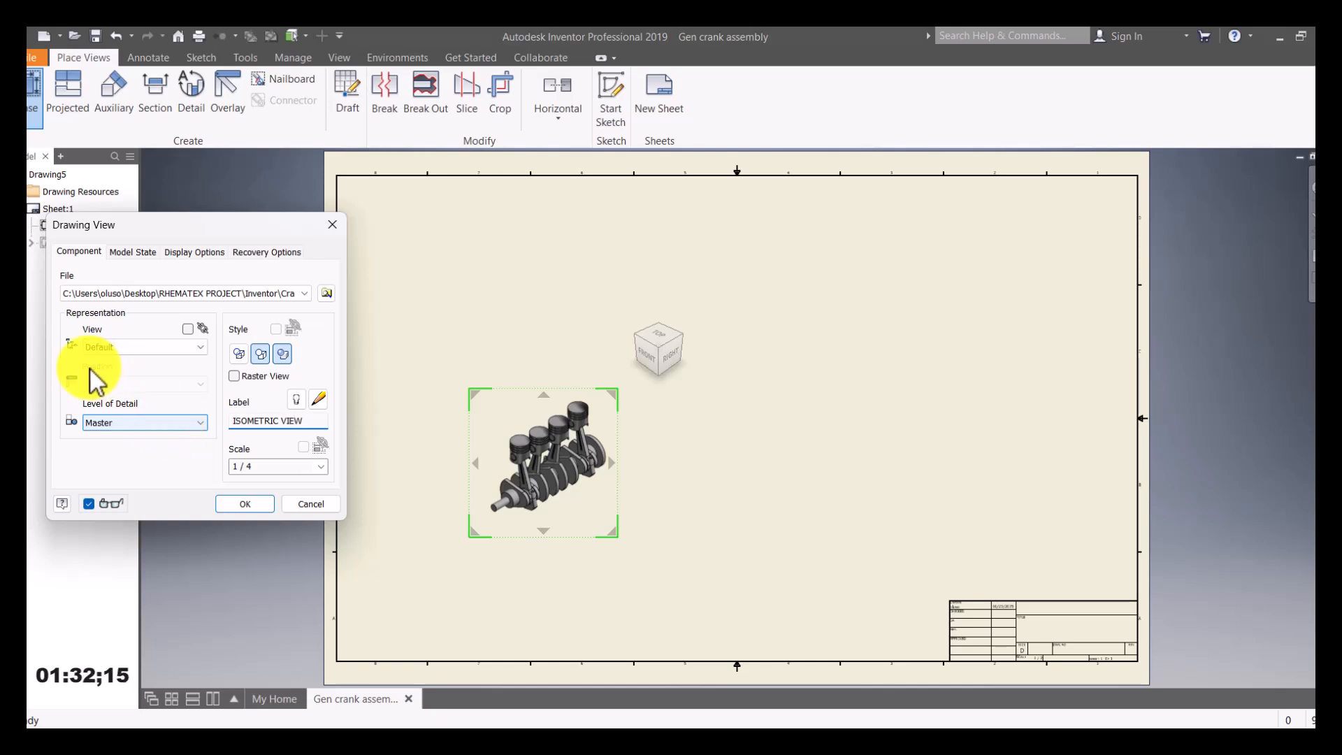
pyautogui.click(297, 402)
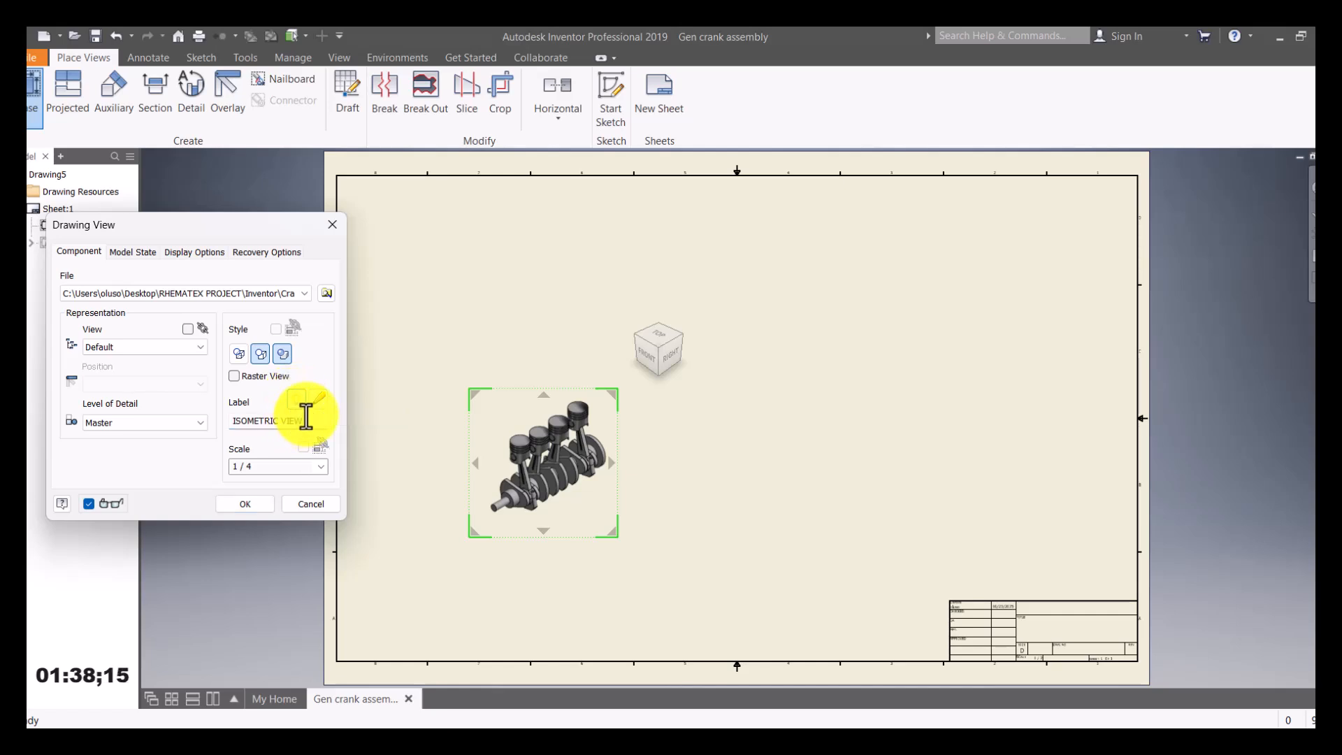
# Set the isometric view's scale to 1:1 and reposition the view to fit inside the sheet border.
pyautogui.click(321, 467)
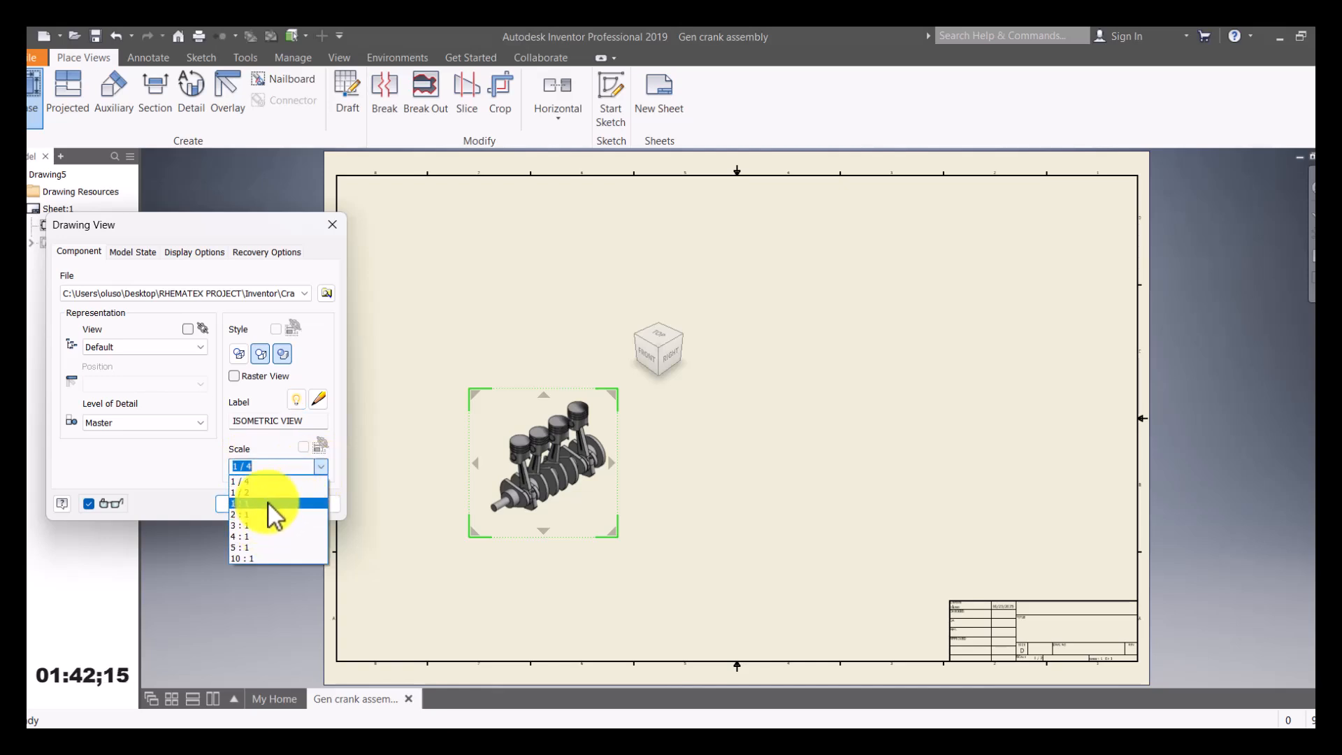
pyautogui.click(269, 503)
pyautogui.moveTo(784, 316); pyautogui.dragTo(802, 299)
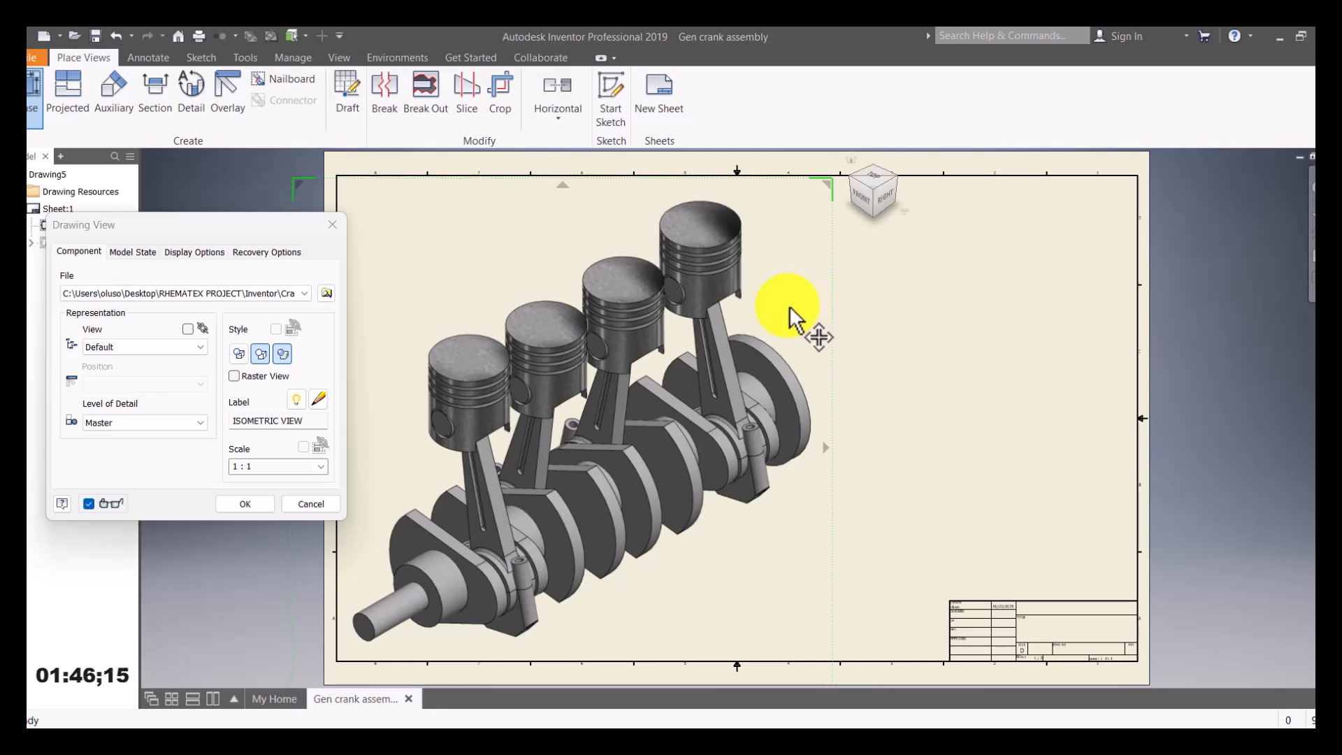
# Try the scales 2:1 and 1/2 on the isometric view.
pyautogui.click(321, 466)
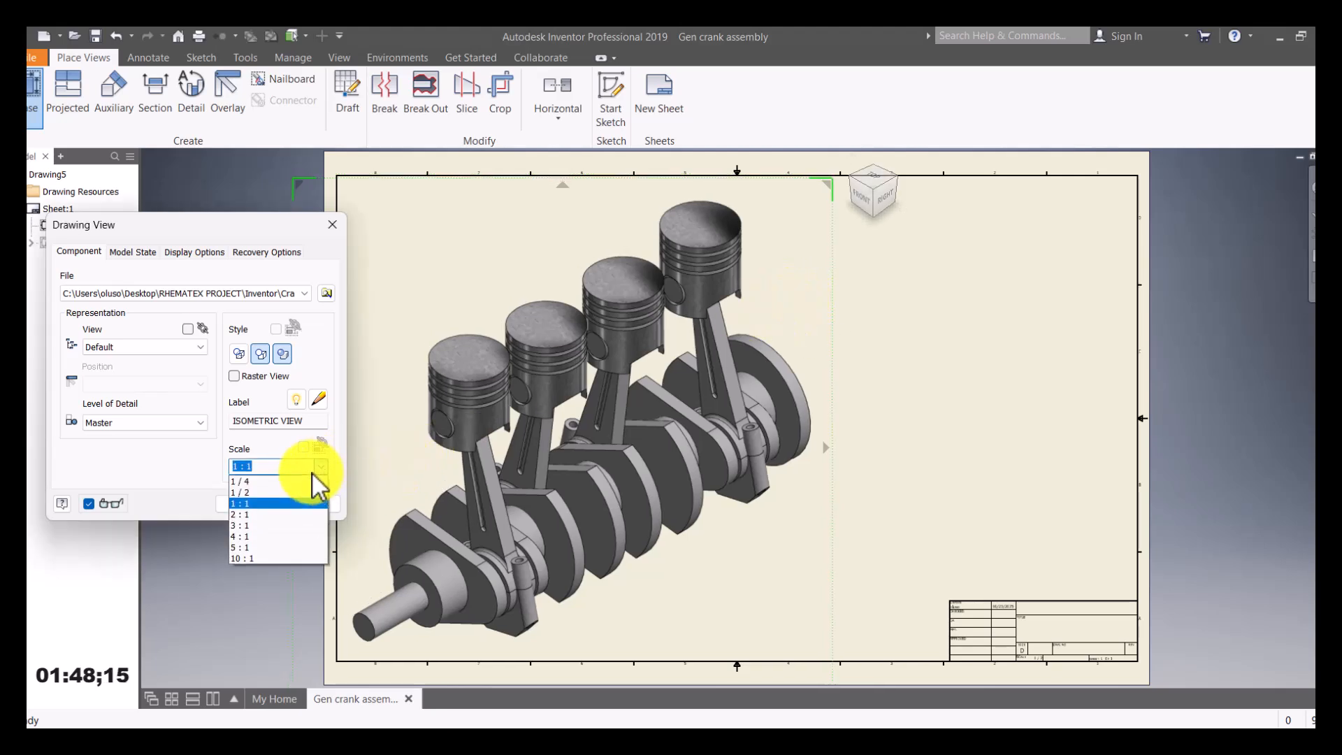
pyautogui.click(241, 514)
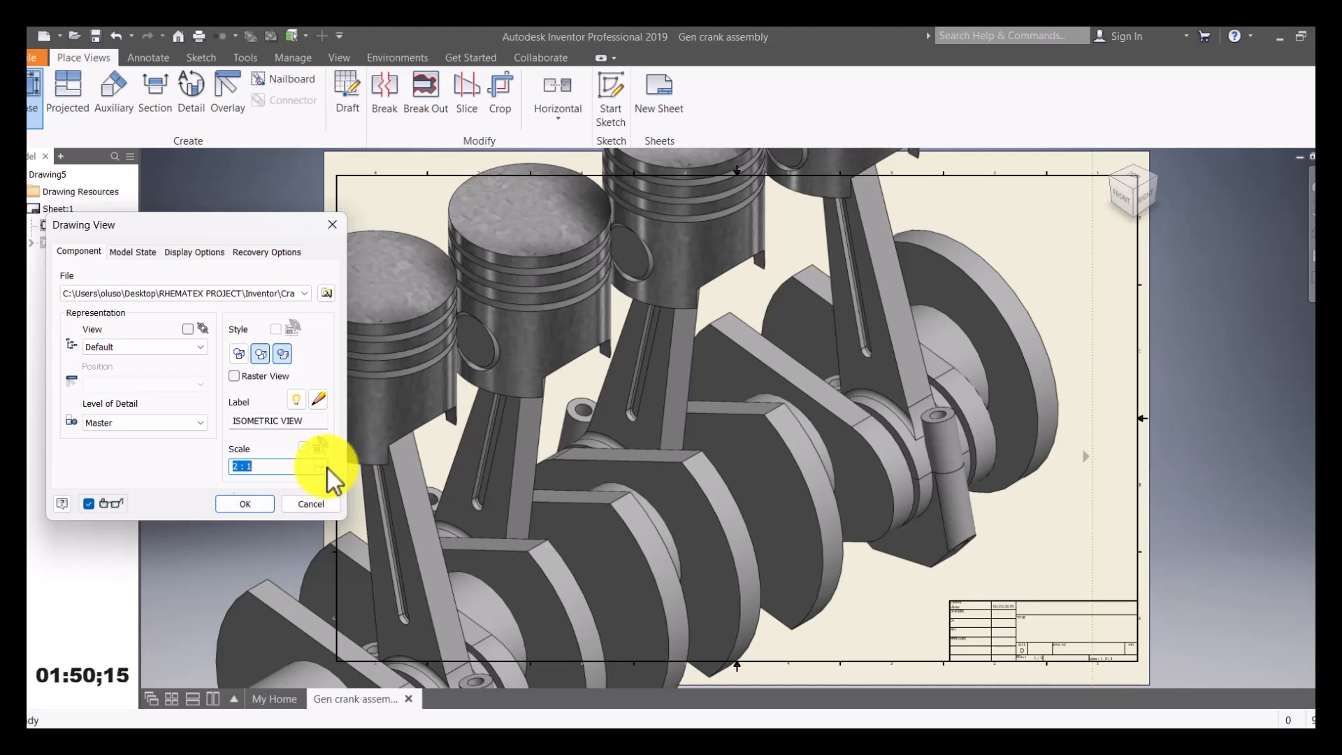
pyautogui.click(325, 467)
pyautogui.click(270, 493)
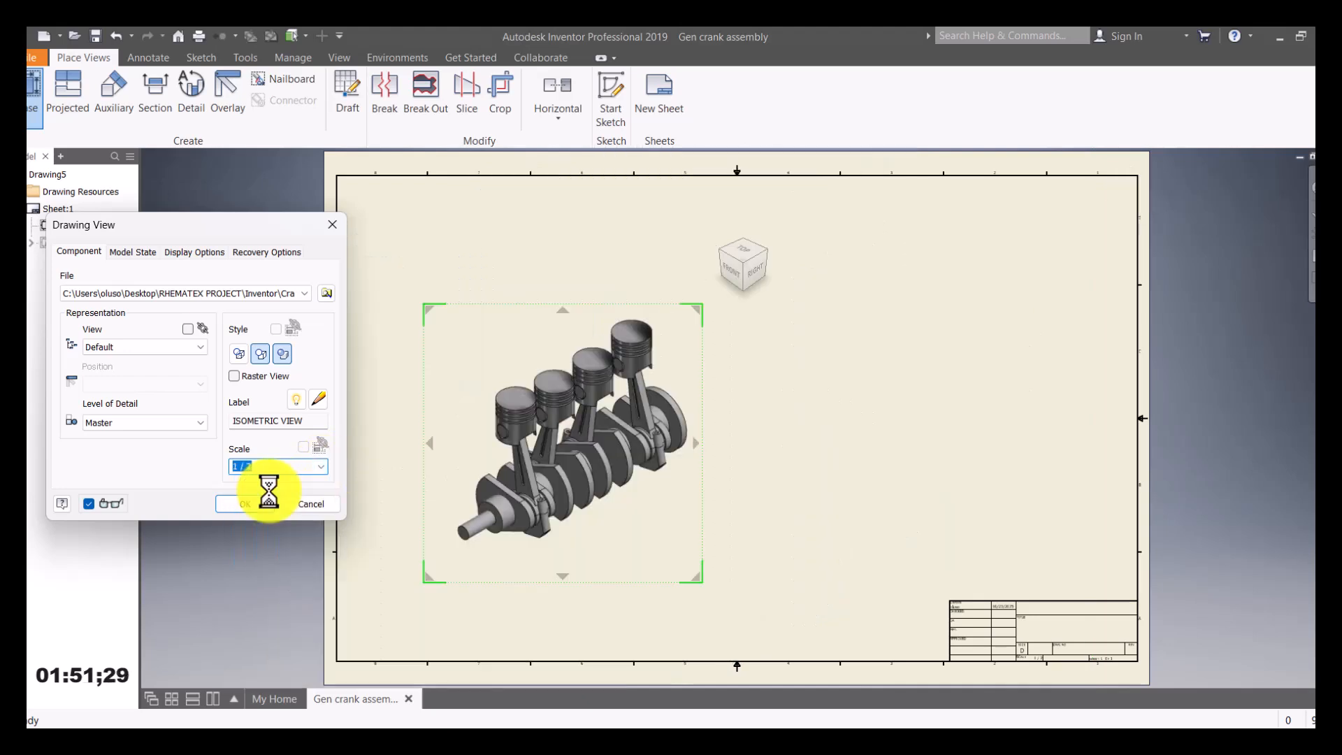
# Return the isometric view's scale to 1:1 and finish placing the view on the sheet.
pyautogui.click(323, 467)
pyautogui.click(271, 505)
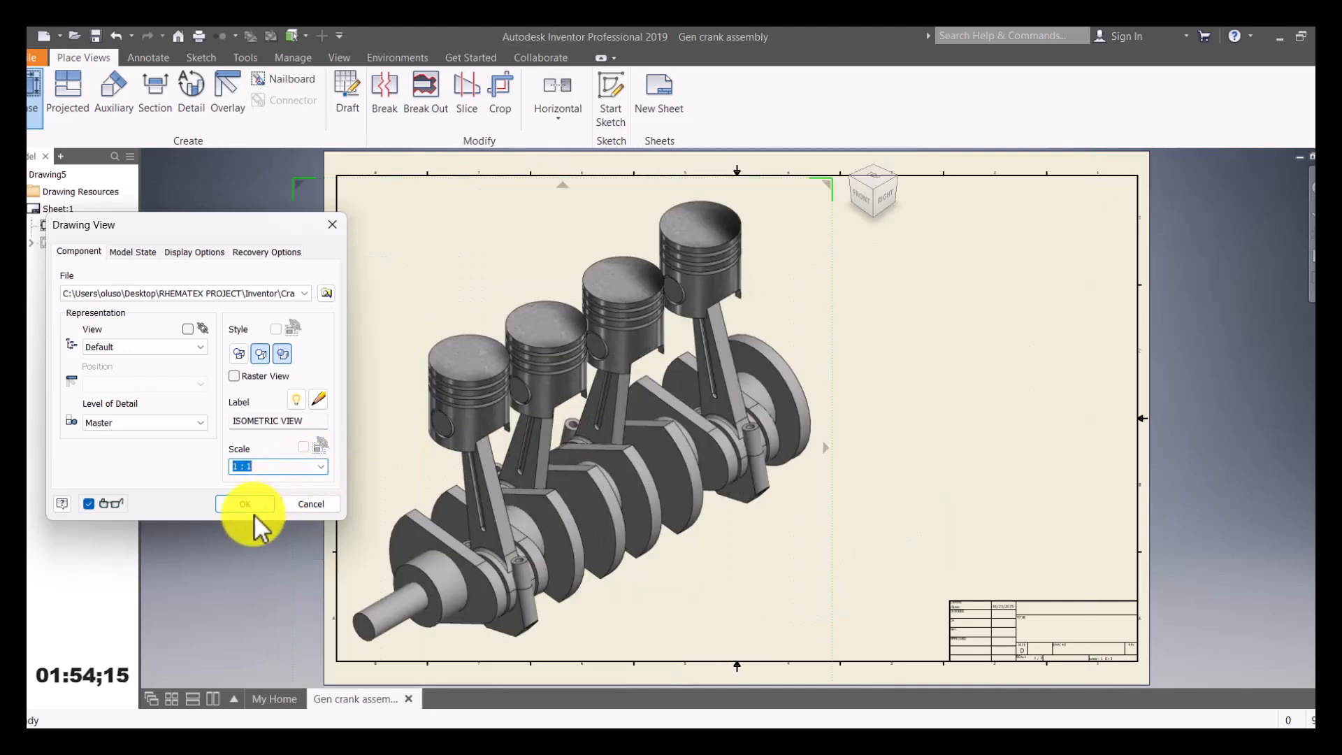
pyautogui.click(254, 510)
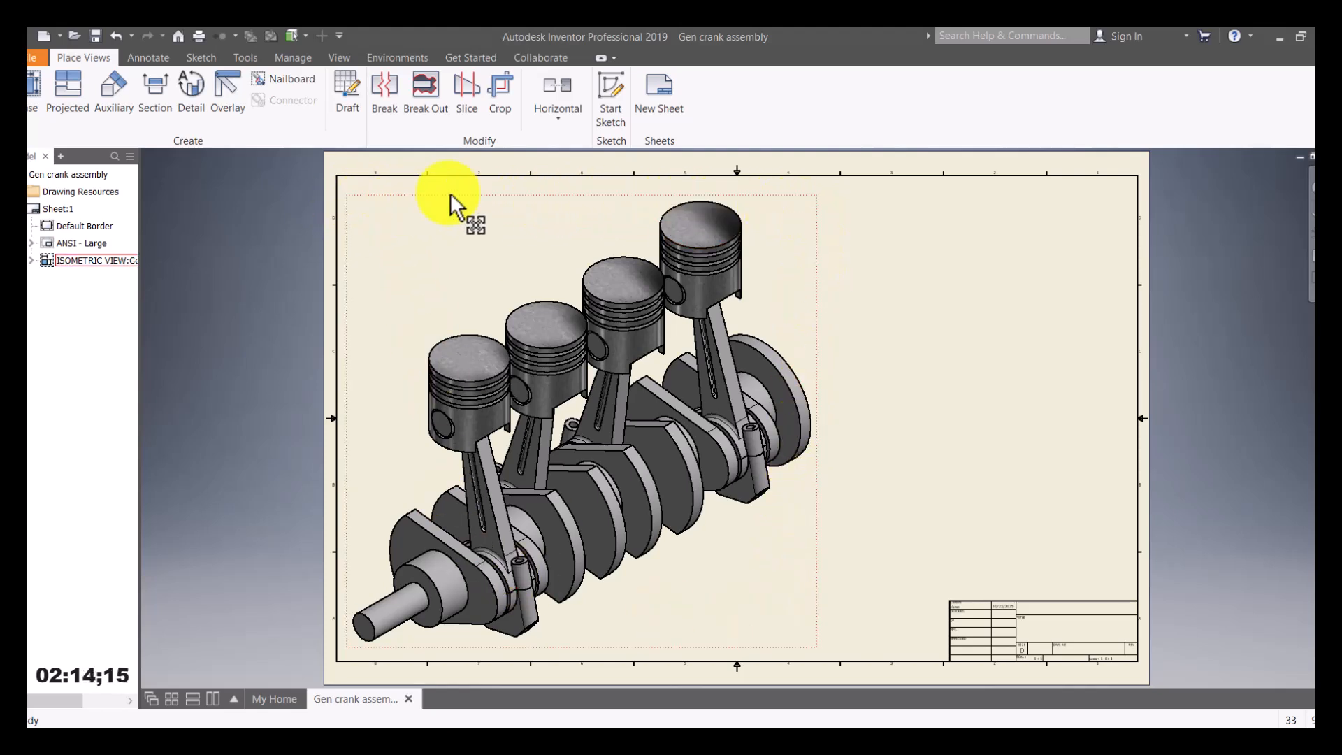
# Edit the placed isometric view to turn off shading, keeping only the line style with hidden lines removed.
pyautogui.doubleClick(502, 212)
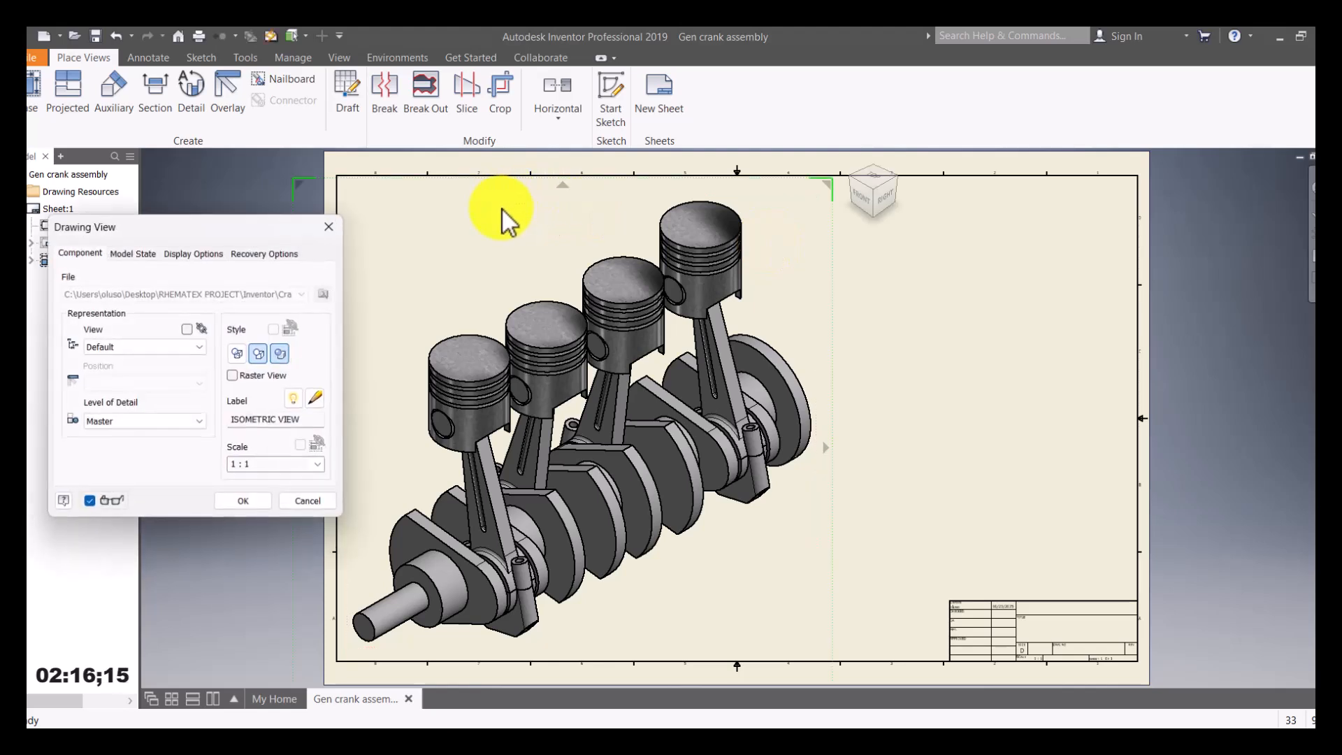
pyautogui.click(282, 356)
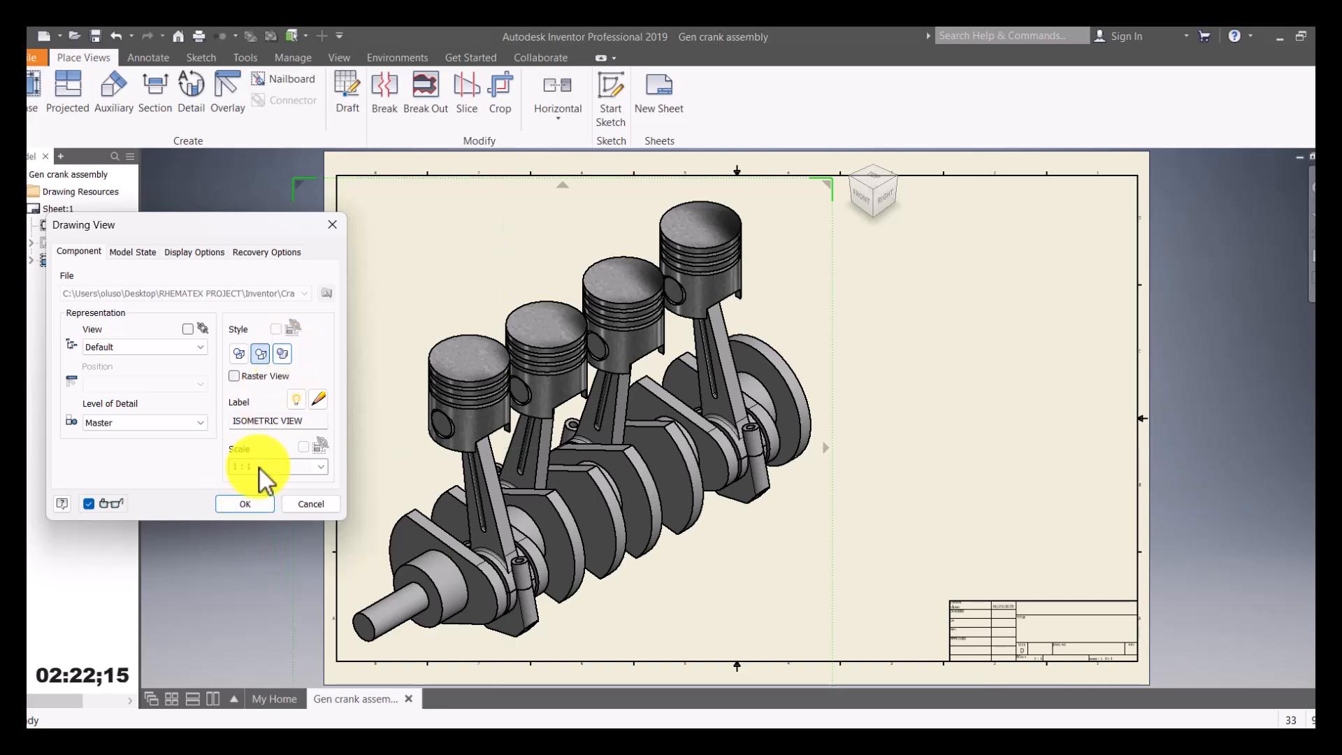
pyautogui.click(254, 506)
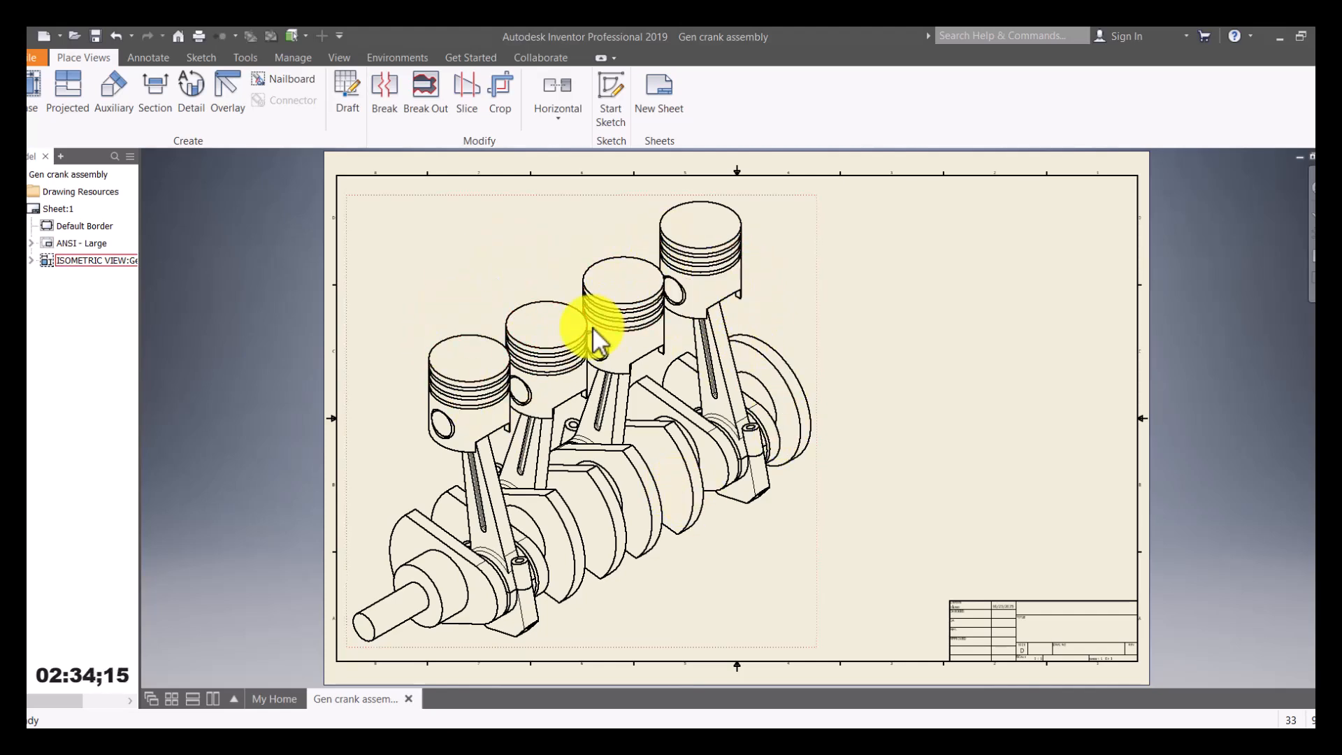
# Add a balloon to the rearmost piston using the Structured, First Level BOM settings, placing it to the piston's upper right.
pyautogui.click(152, 59)
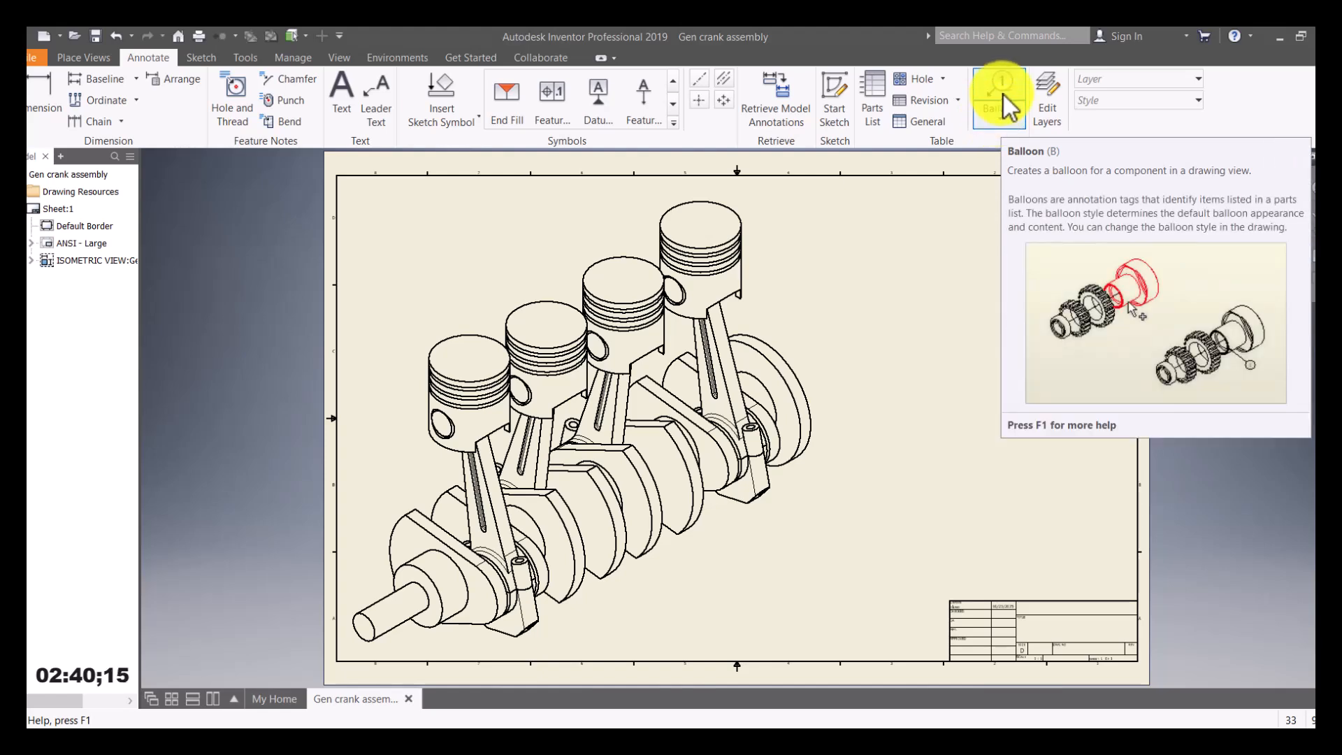
pyautogui.click(1001, 120)
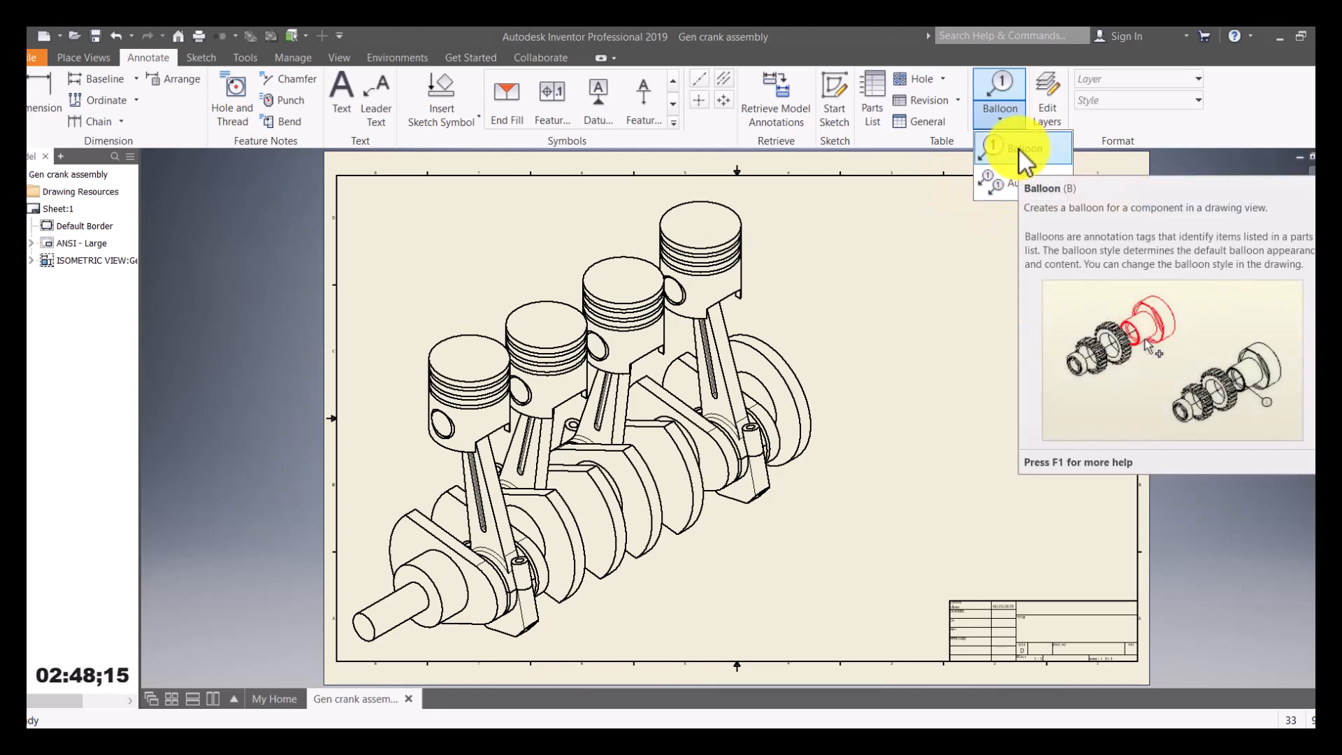
pyautogui.click(1015, 153)
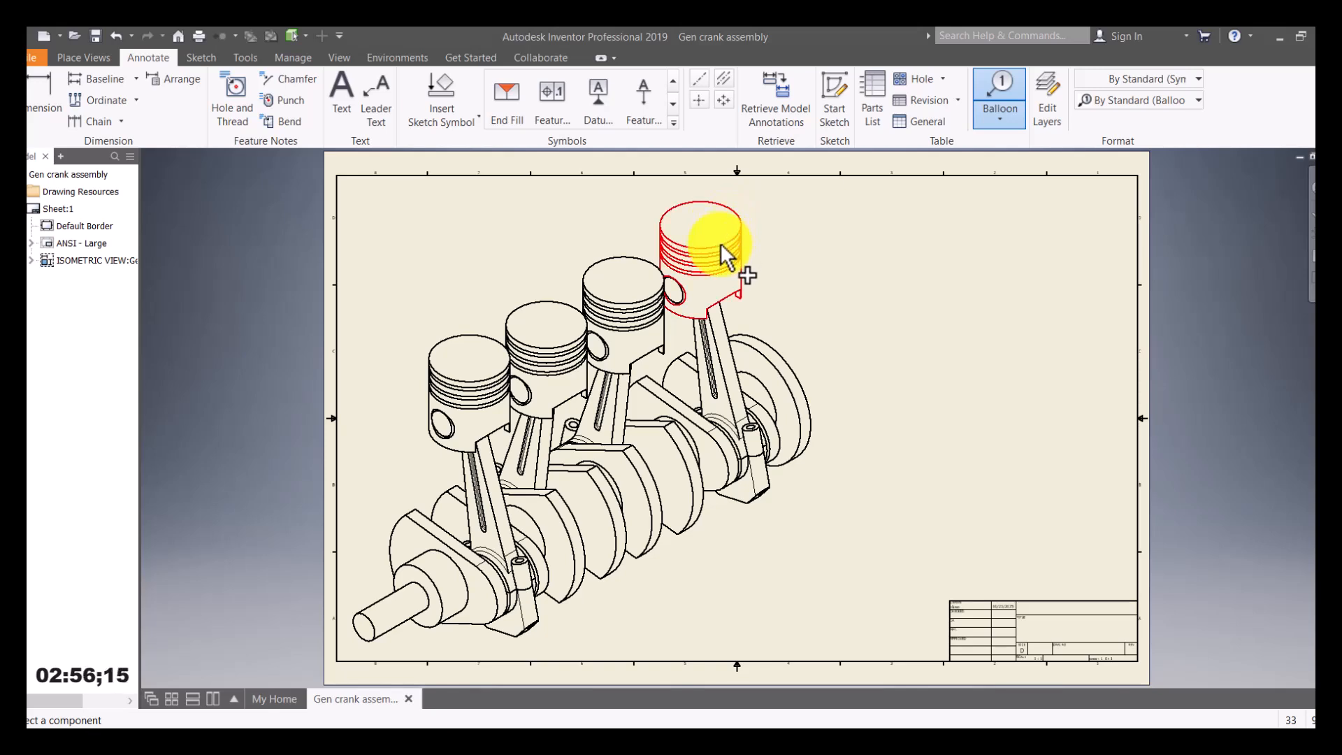
pyautogui.click(721, 245)
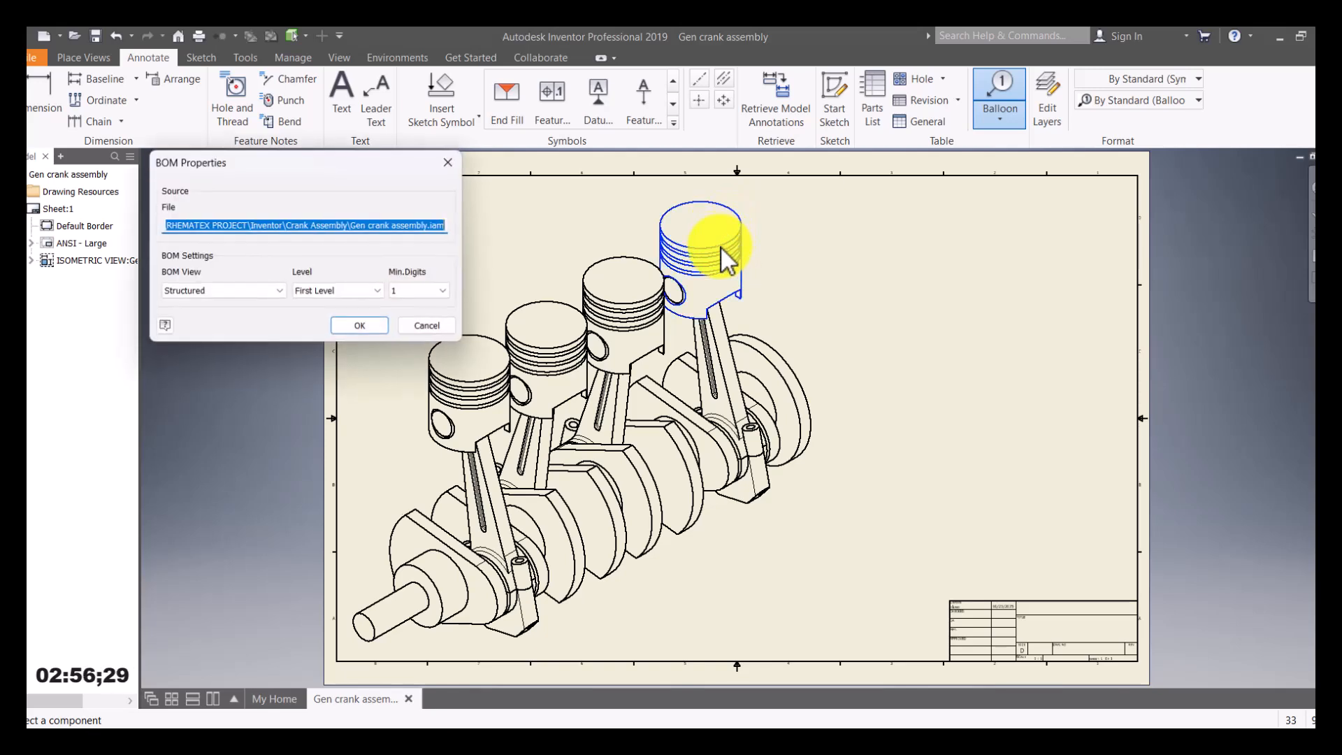
pyautogui.click(355, 328)
pyautogui.click(327, 317)
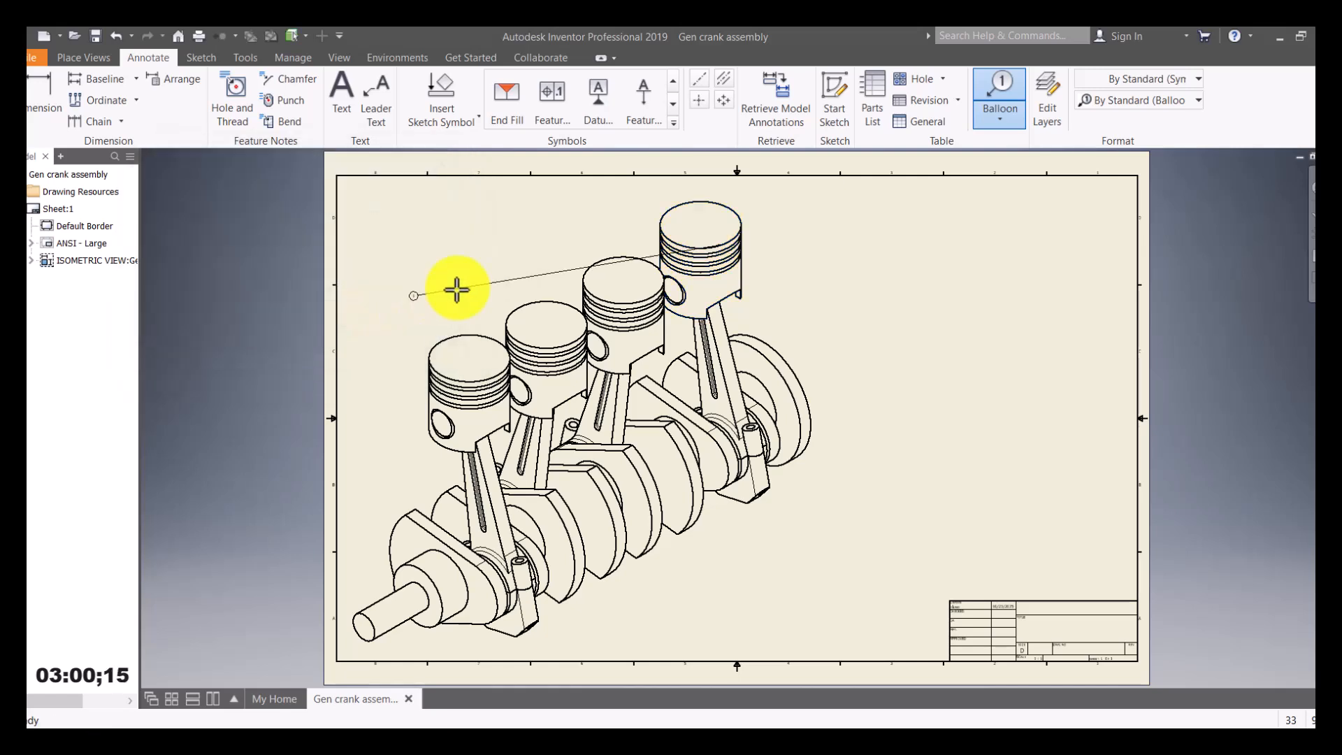
pyautogui.rightClick(837, 217)
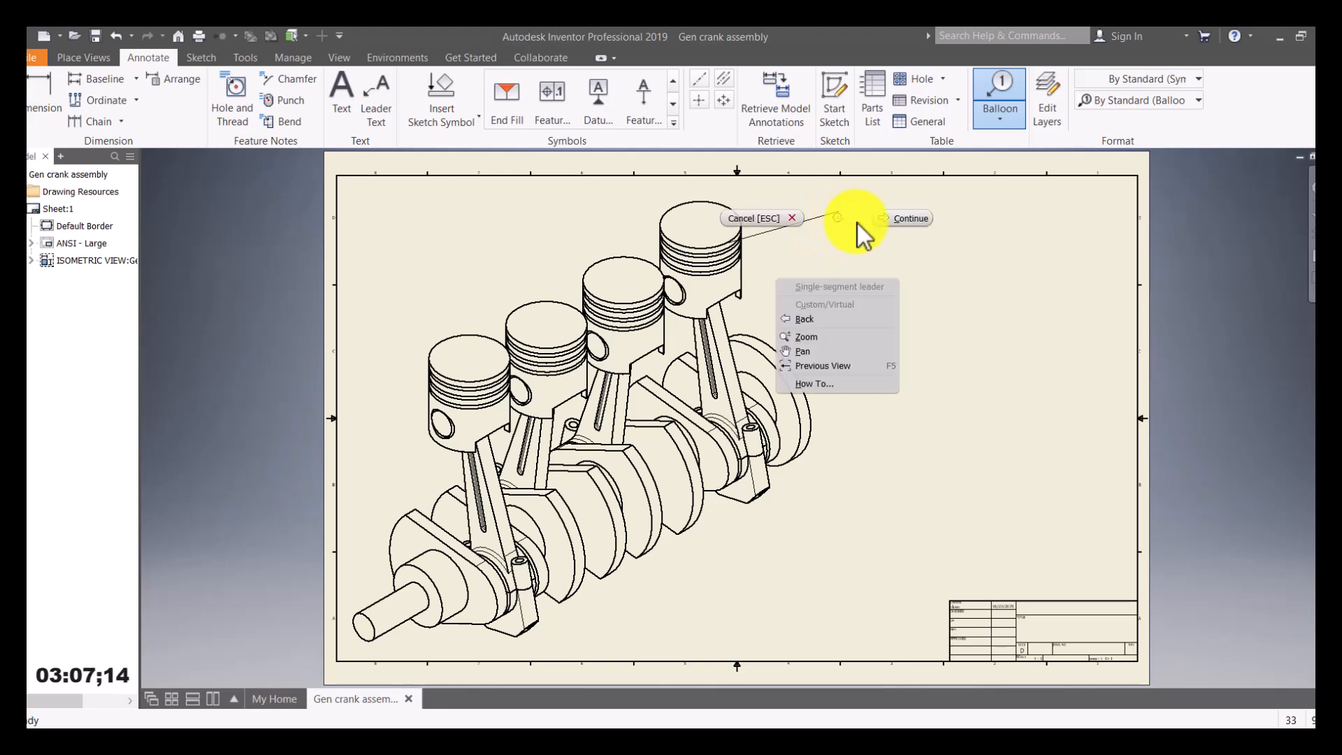
pyautogui.click(900, 219)
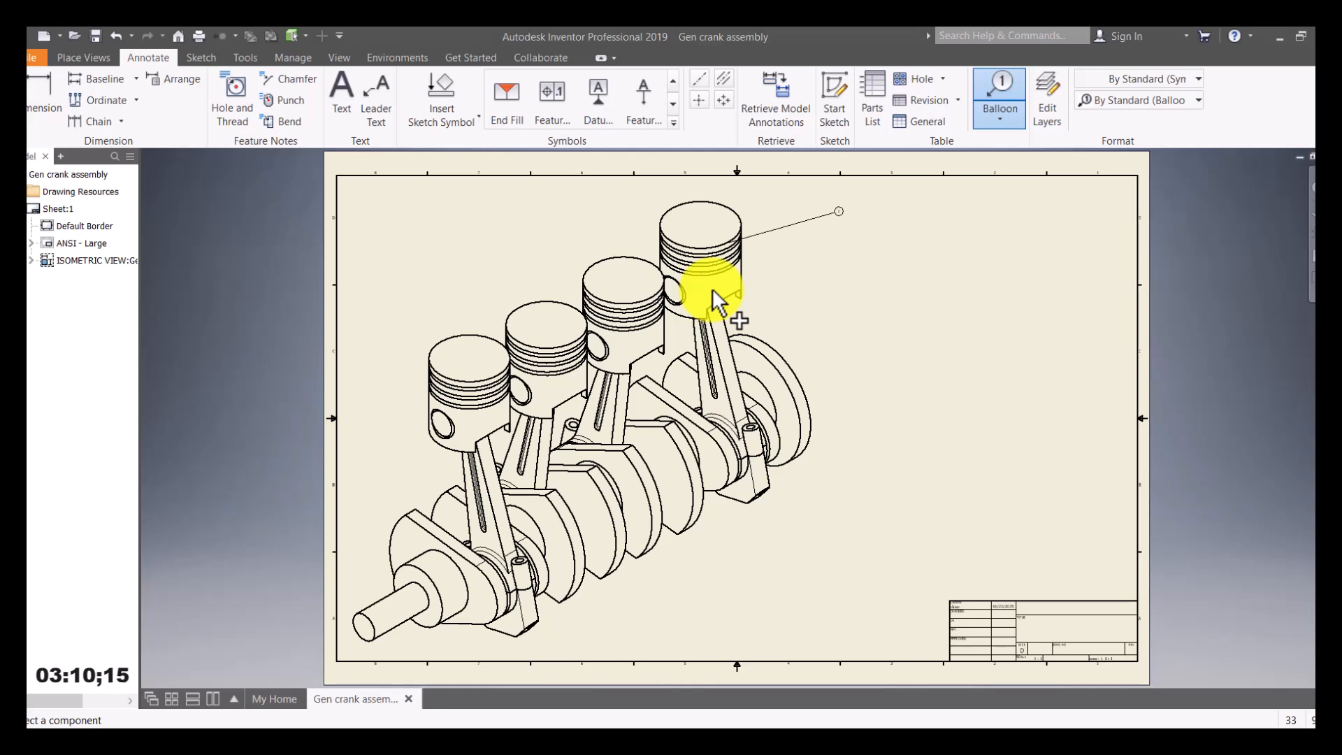
# Add a balloon to the pin bore of the rearmost piston, aligned vertically below the first balloon.
pyautogui.click(676, 302)
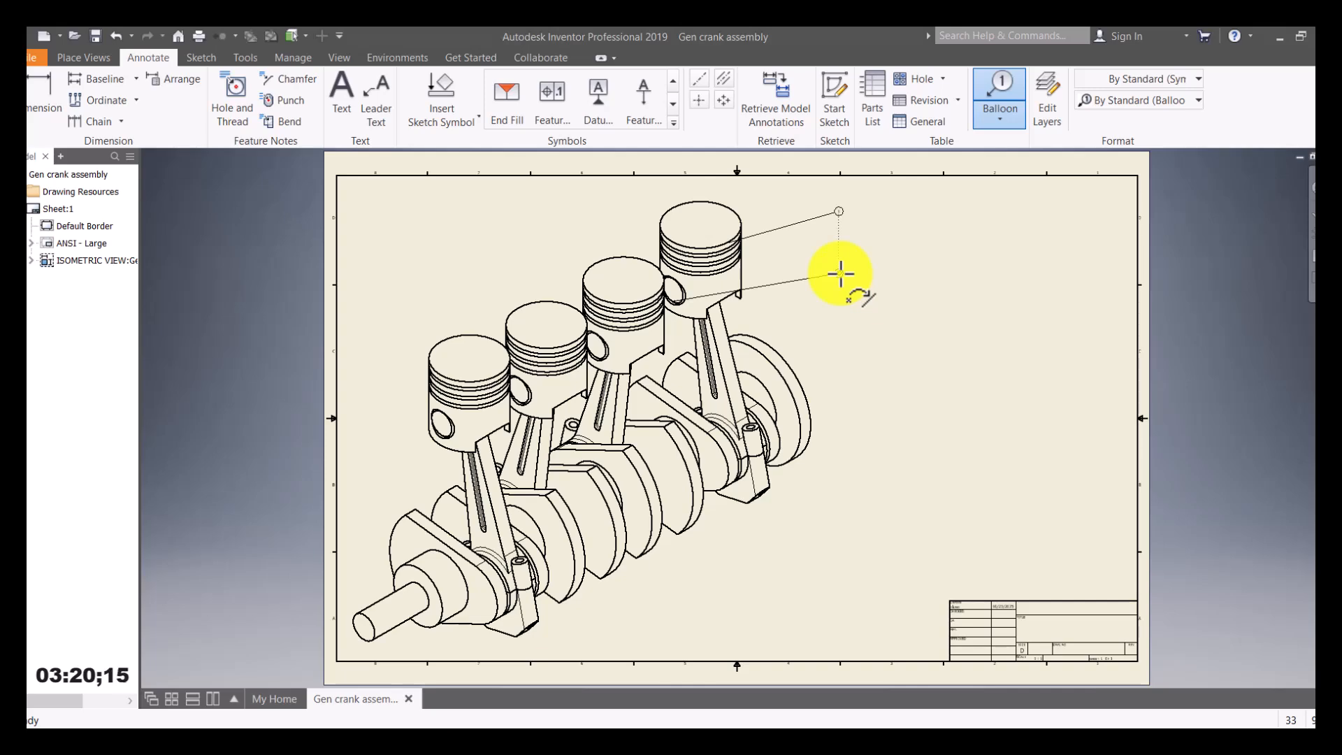
pyautogui.rightClick(841, 273)
pyautogui.click(900, 274)
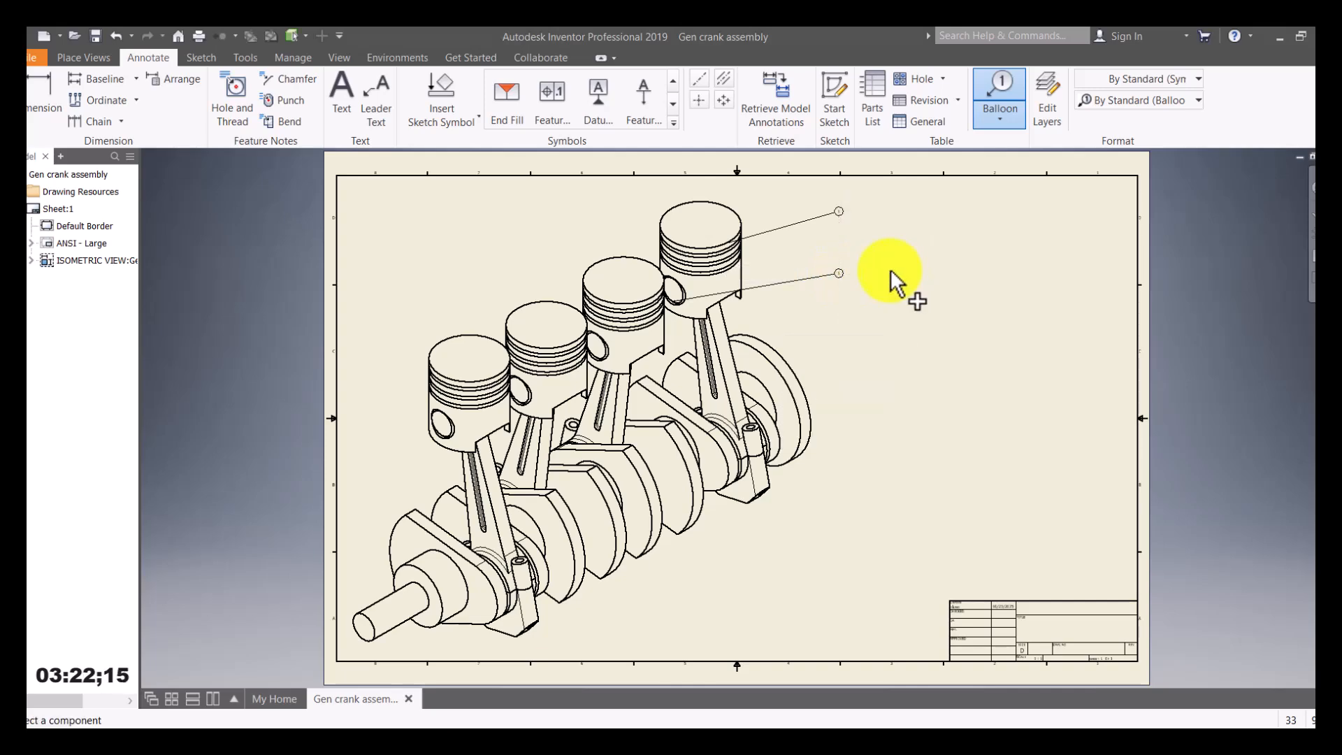
# Add a balloon to a ring of the rearmost piston, placing it in line between the two existing balloons.
pyautogui.scroll(-5, 706, 265)
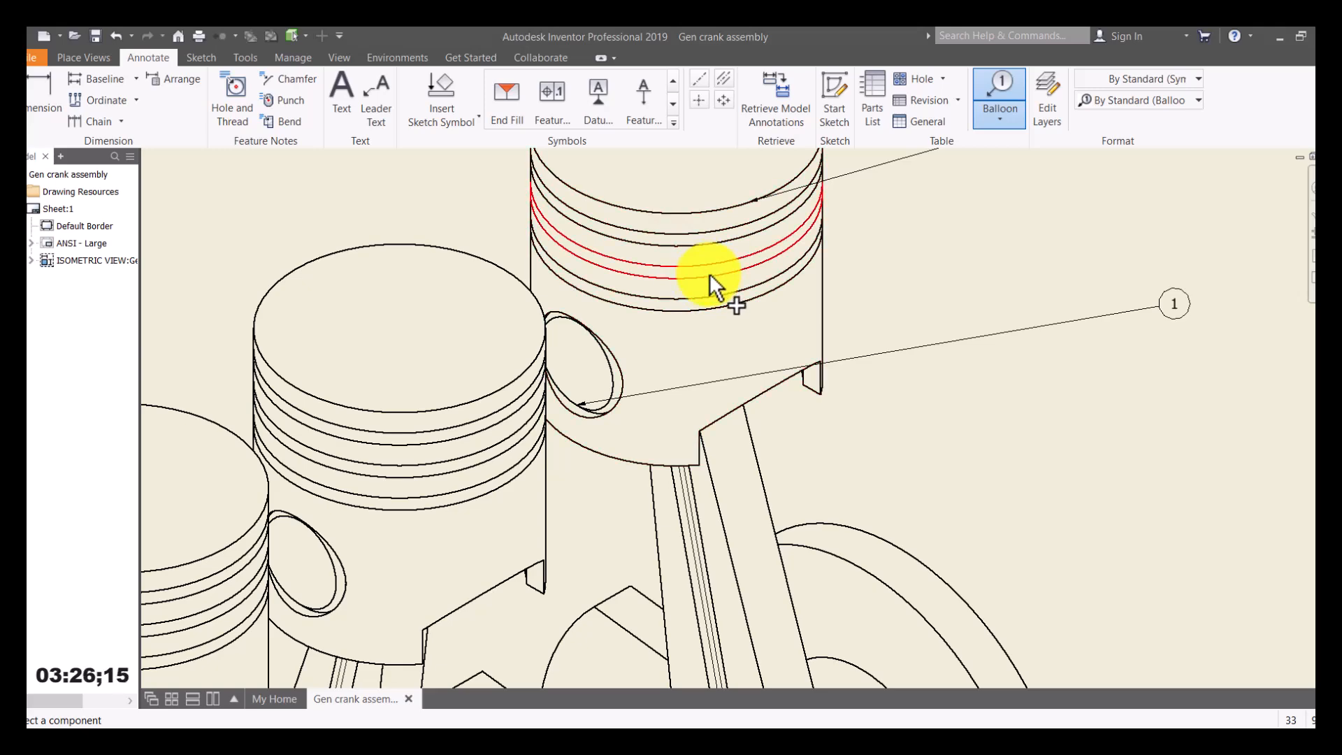
pyautogui.click(710, 274)
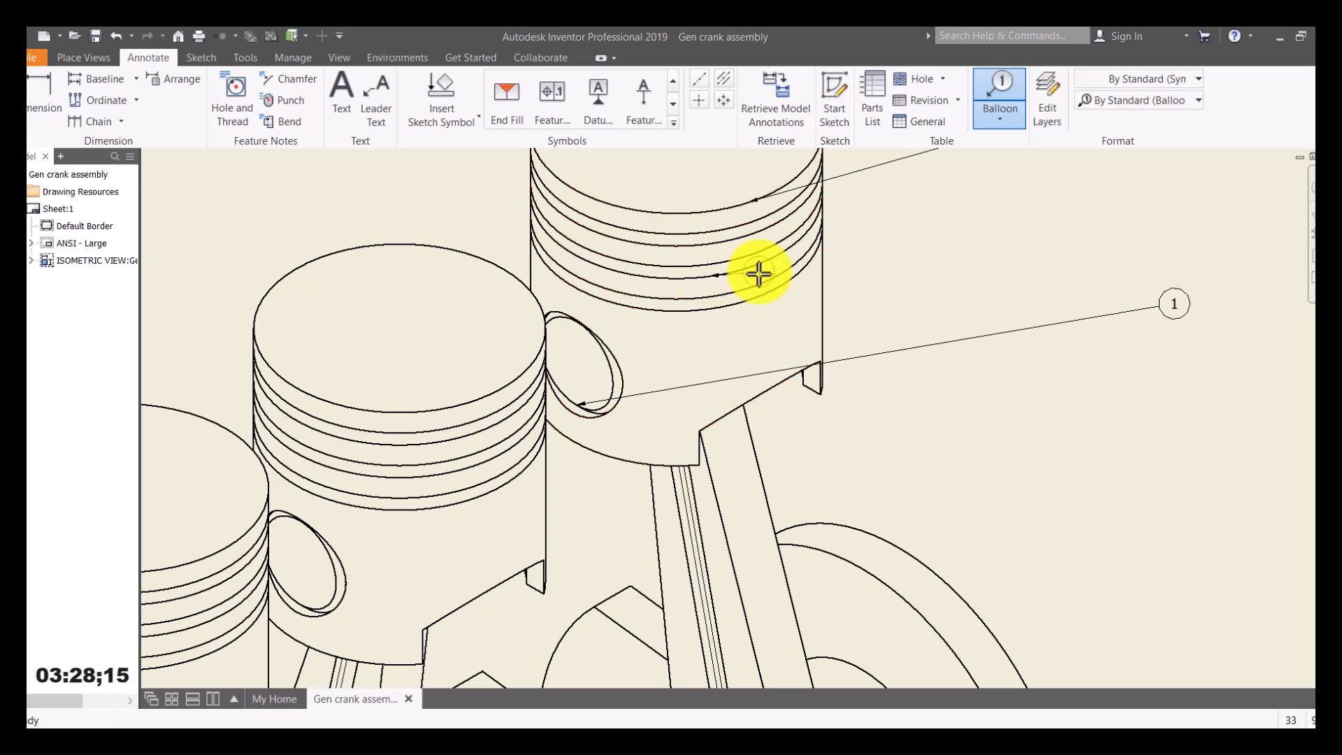
pyautogui.scroll(5, 993, 280)
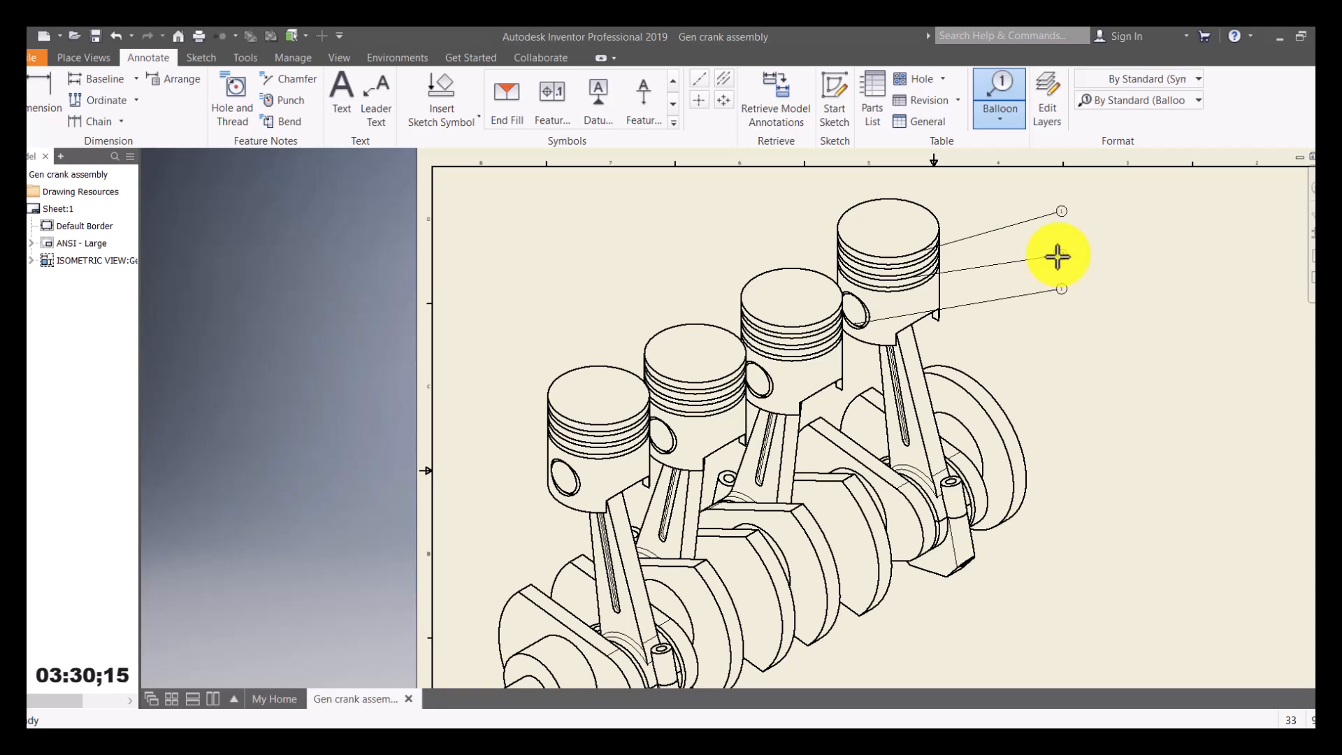
pyautogui.click(1061, 254)
pyautogui.rightClick(1062, 254)
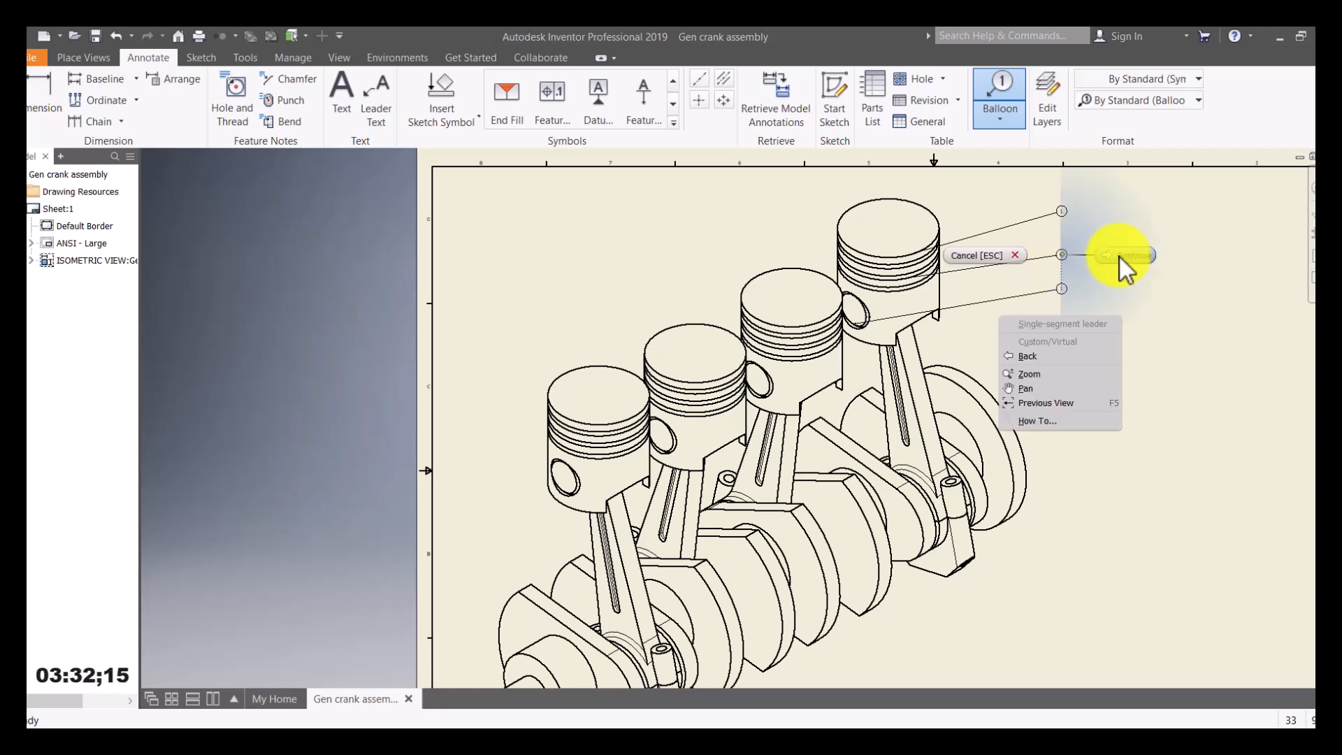
pyautogui.click(1027, 321)
# Add a balloon to the connecting rod of the rearmost piston, aligned vertically below the three existing balloons.
pyautogui.moveTo(952, 414); pyautogui.dragTo(818, 367, button='middle')
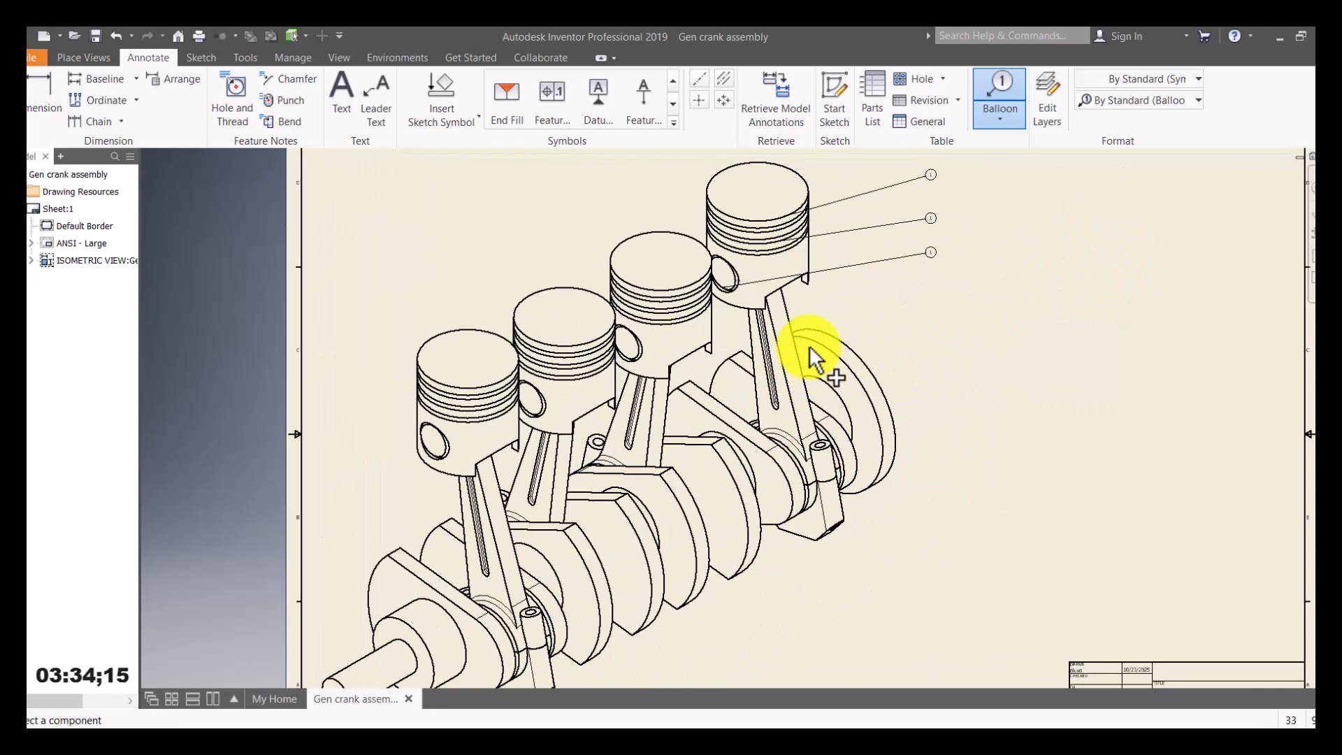
pyautogui.click(783, 356)
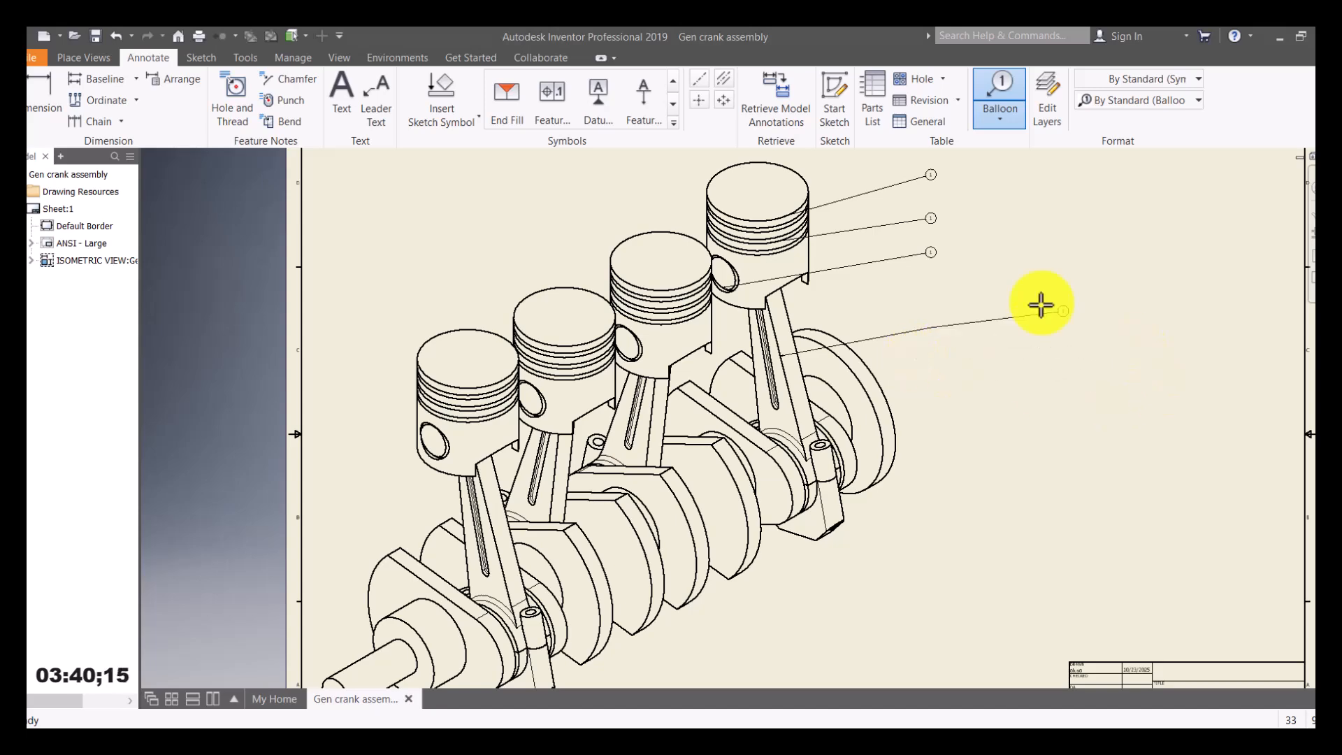
pyautogui.click(932, 327)
pyautogui.rightClick(932, 327)
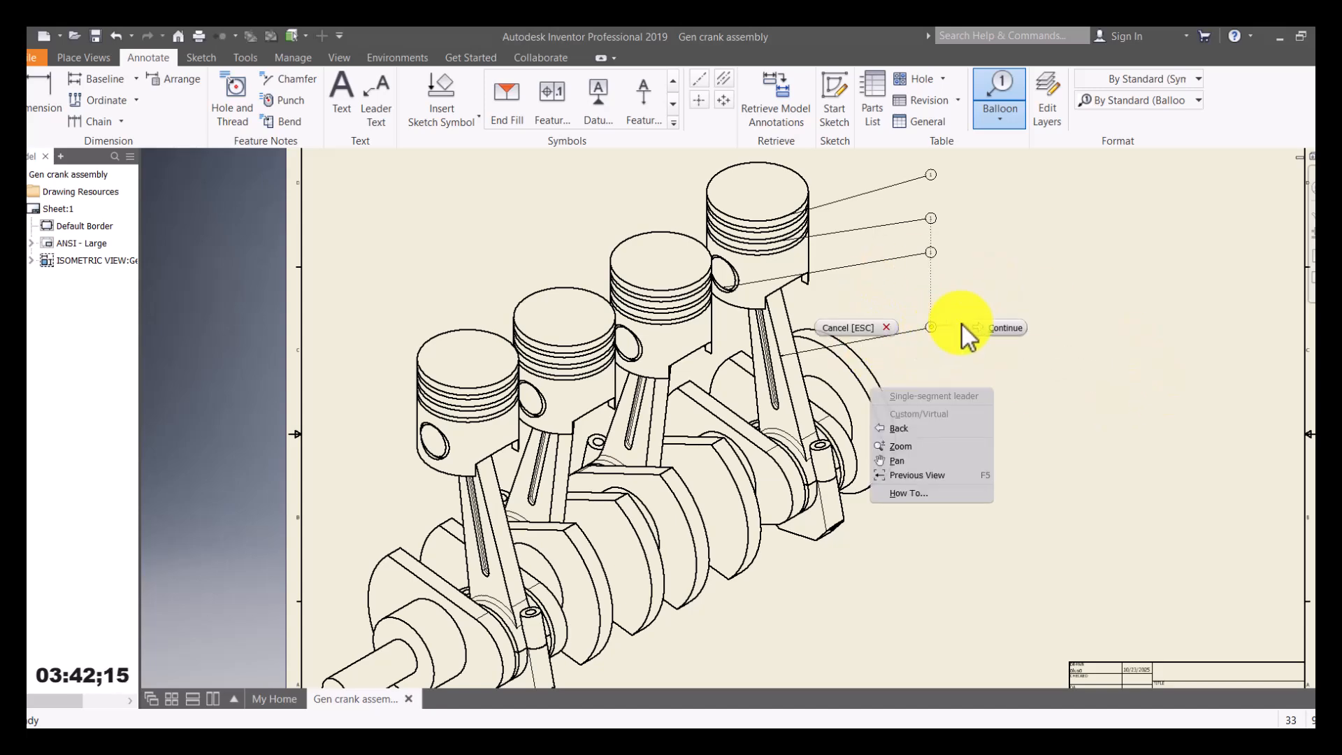
pyautogui.click(1009, 325)
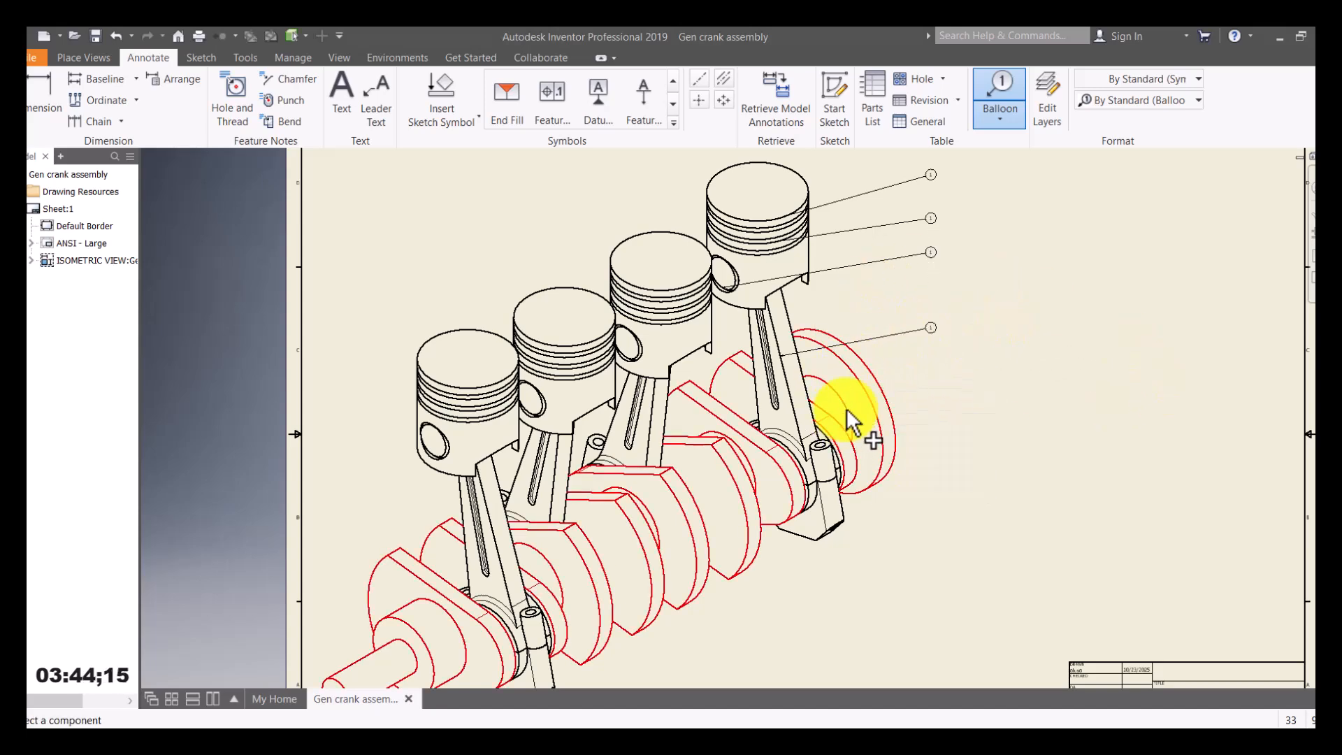
# Add a balloon to the crankshaft, placing it below and slightly right of the connecting rod balloon.
pyautogui.moveTo(900, 404); pyautogui.dragTo(774, 396, button='middle')
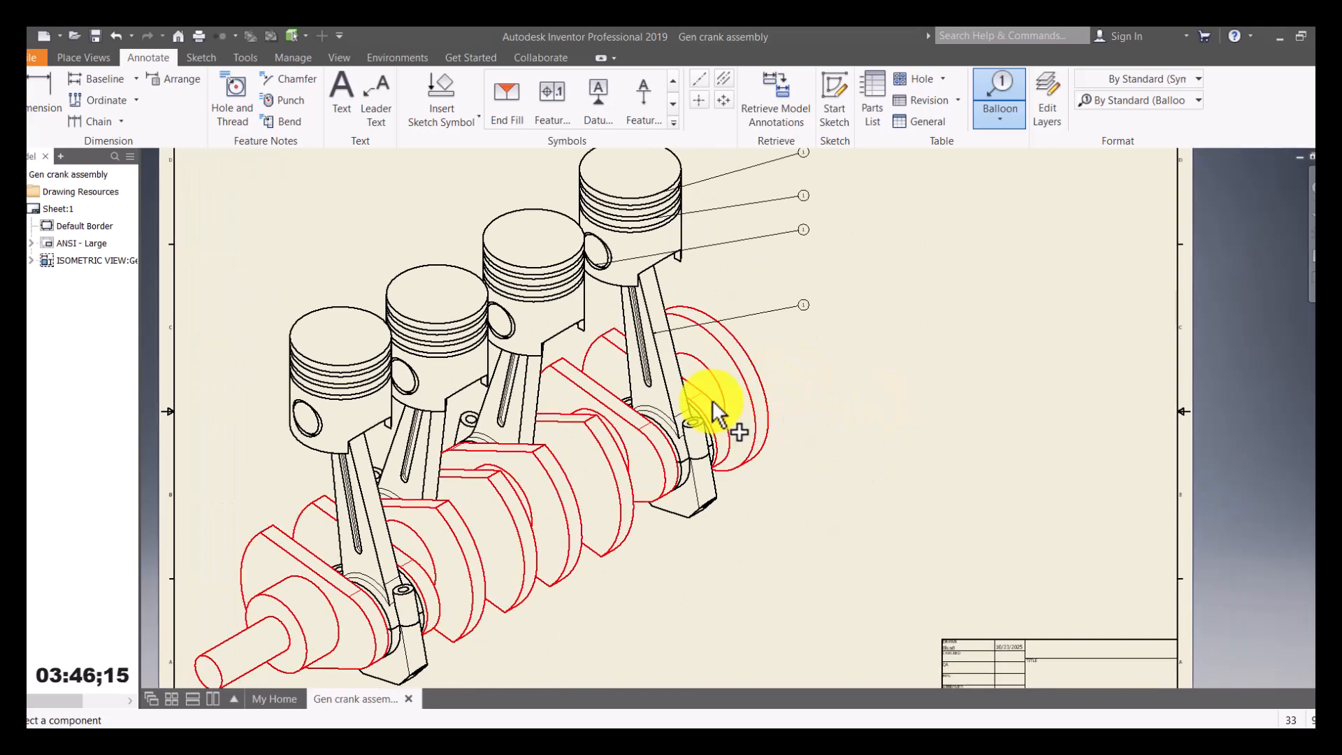
pyautogui.click(600, 446)
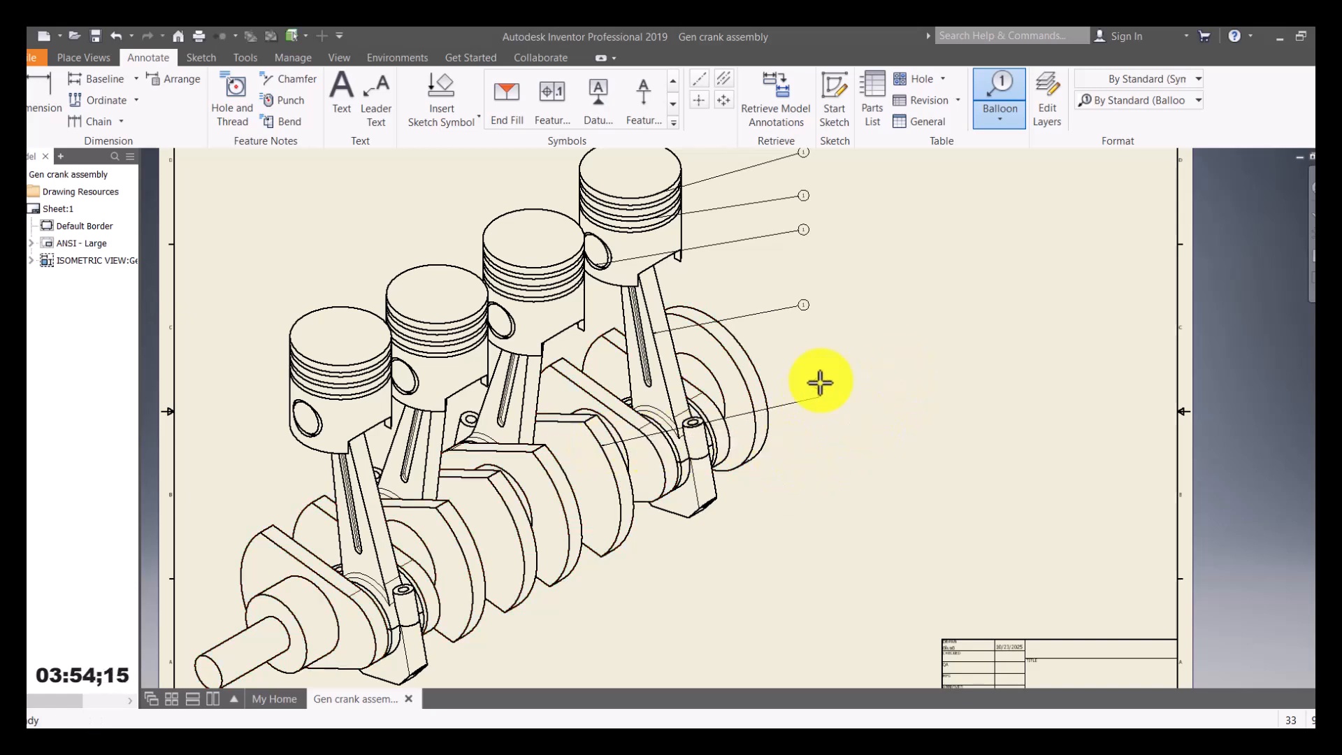
pyautogui.click(817, 402)
pyautogui.rightClick(820, 402)
pyautogui.click(890, 397)
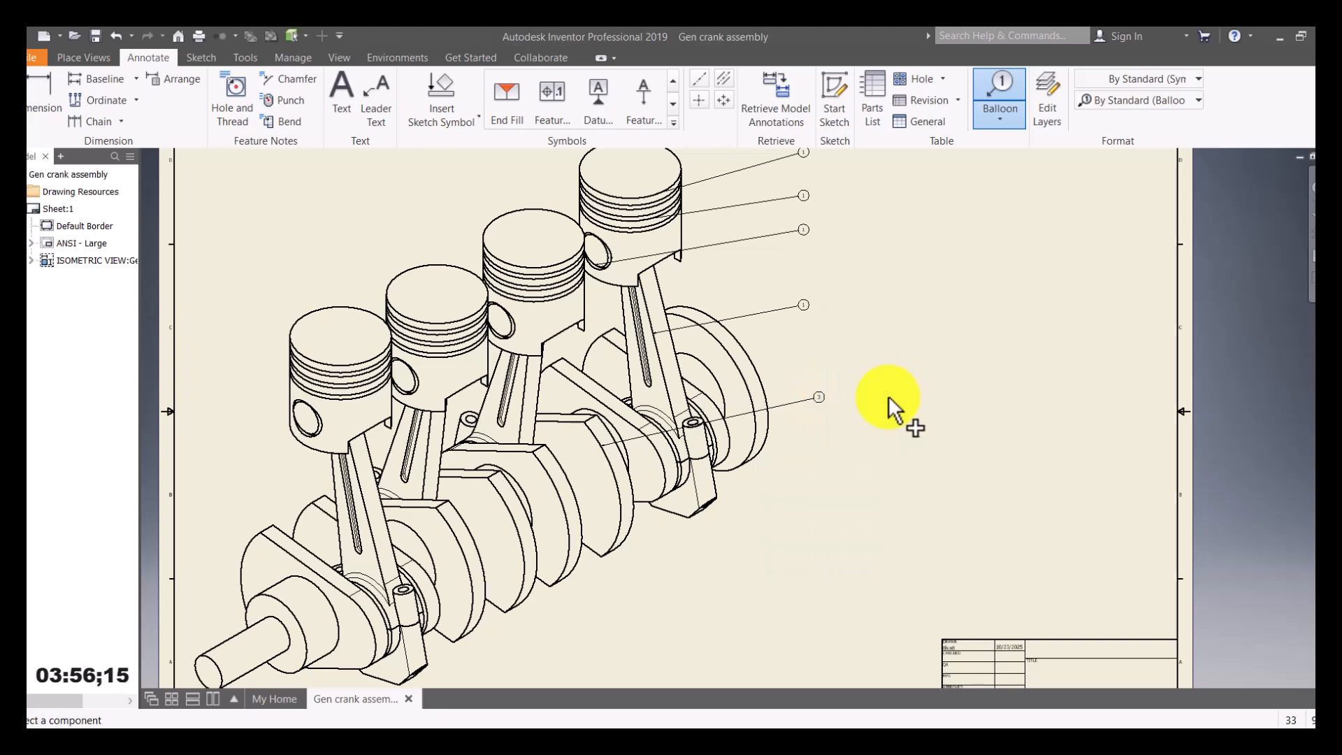
# Add a balloon to the lower cap of the rearmost connecting rod, aligned vertically below the crankshaft balloon.
pyautogui.click(700, 492)
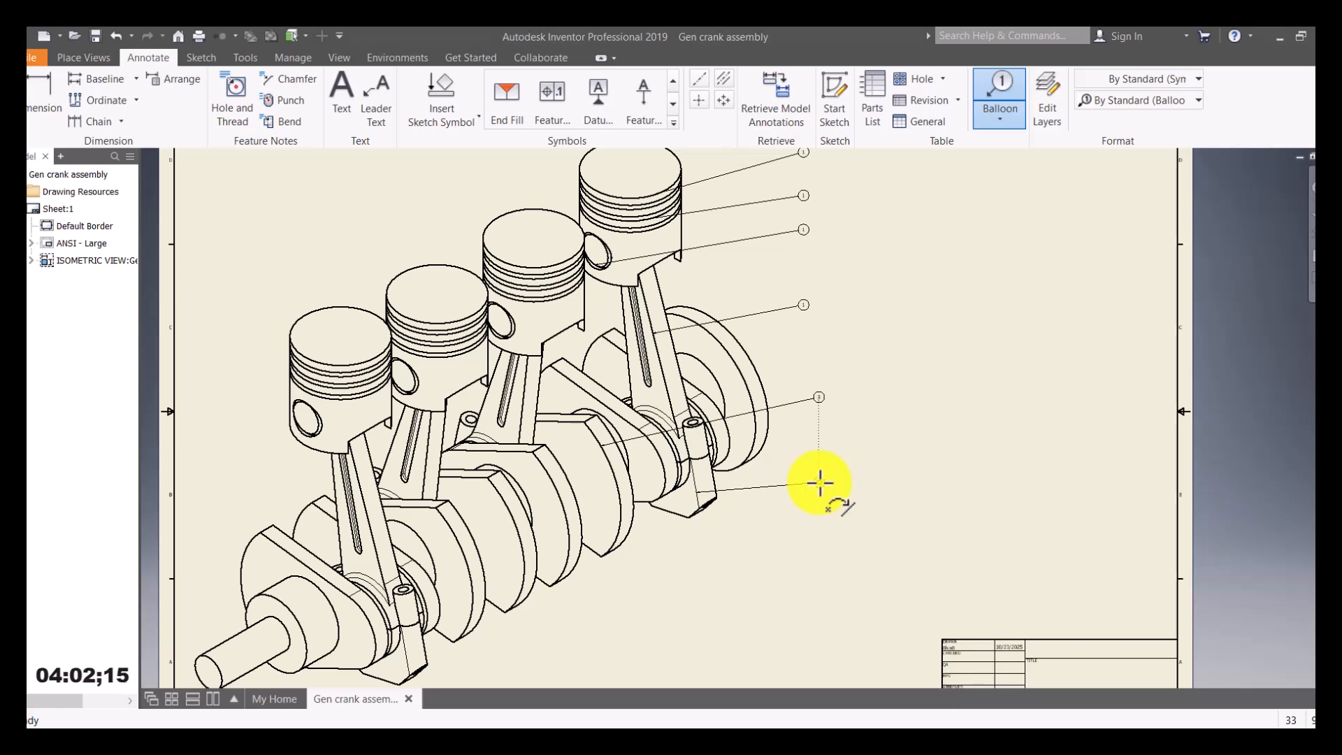
pyautogui.rightClick(820, 483)
pyautogui.click(876, 483)
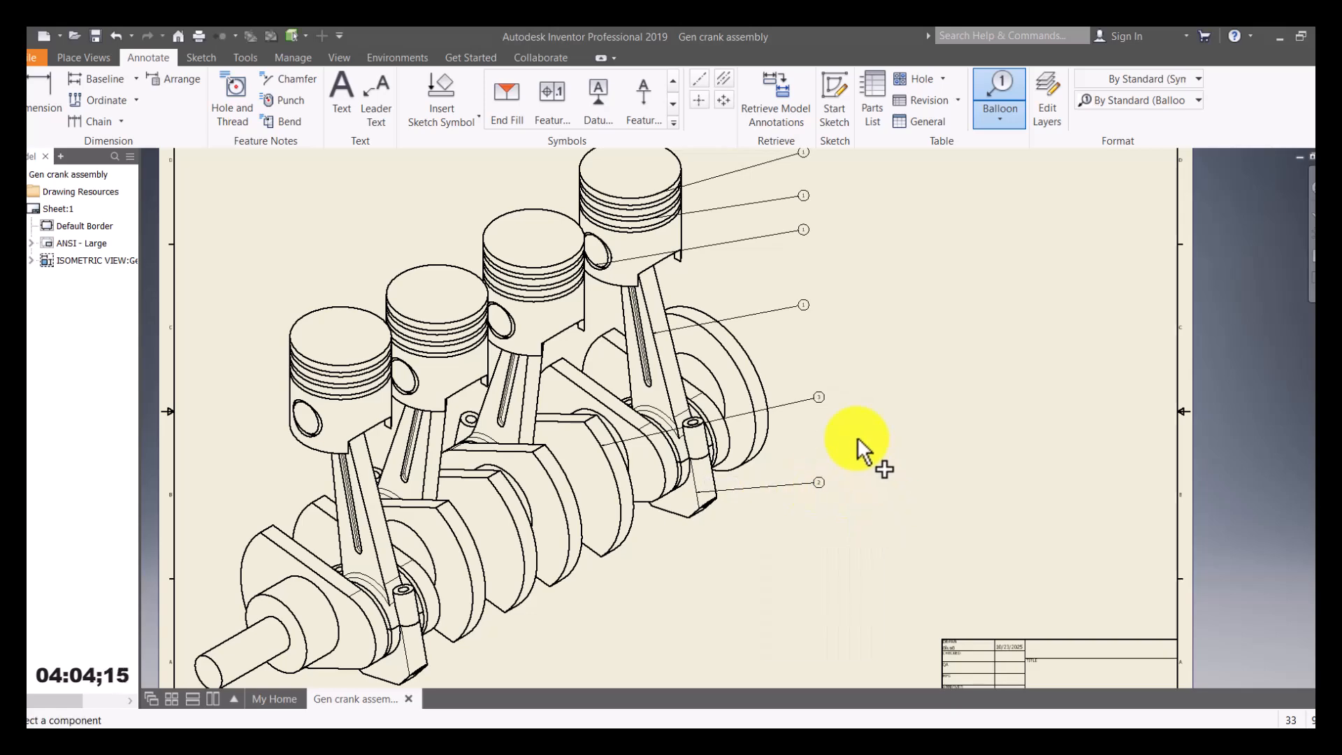
# Examine the item numbers in the balloons placed along the rearmost piston and connecting rod, and end the Balloon command.
pyautogui.scroll(-3, 858, 437)
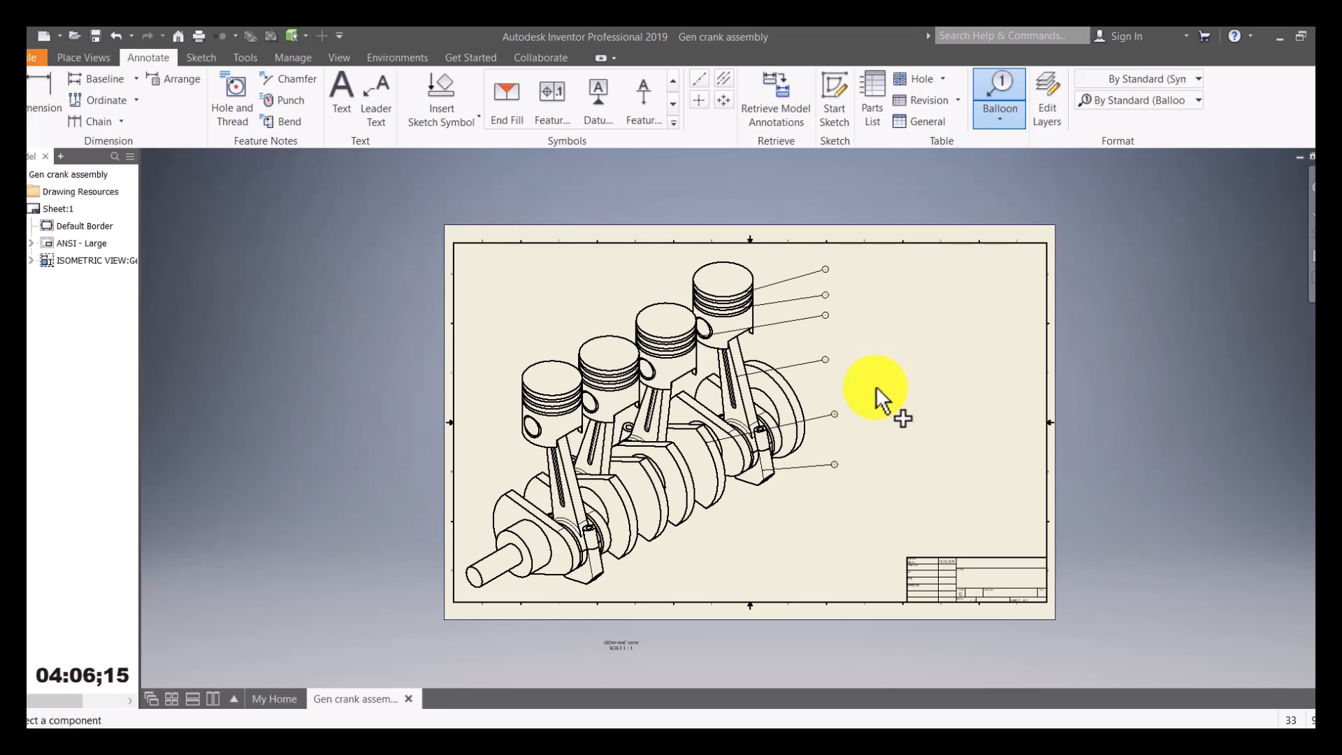
pyautogui.scroll(2, 798, 351)
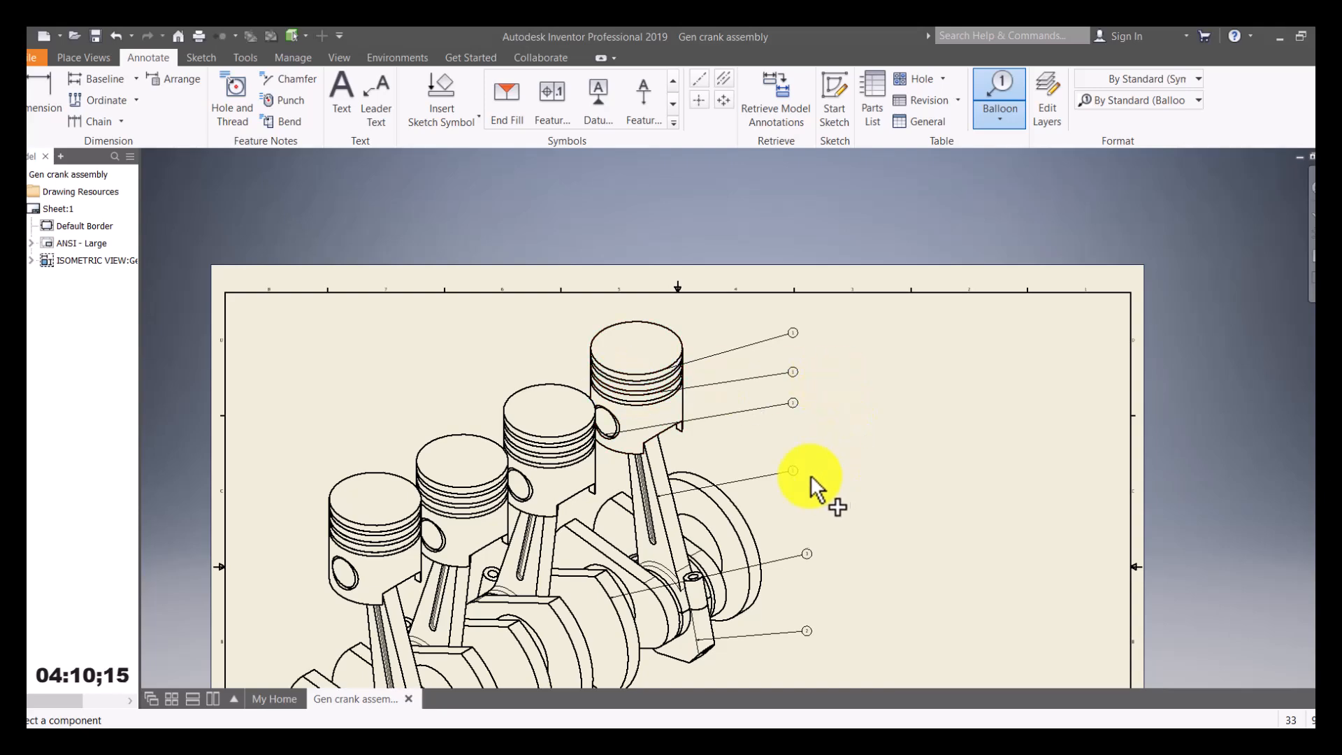
pyautogui.scroll(4, 800, 365)
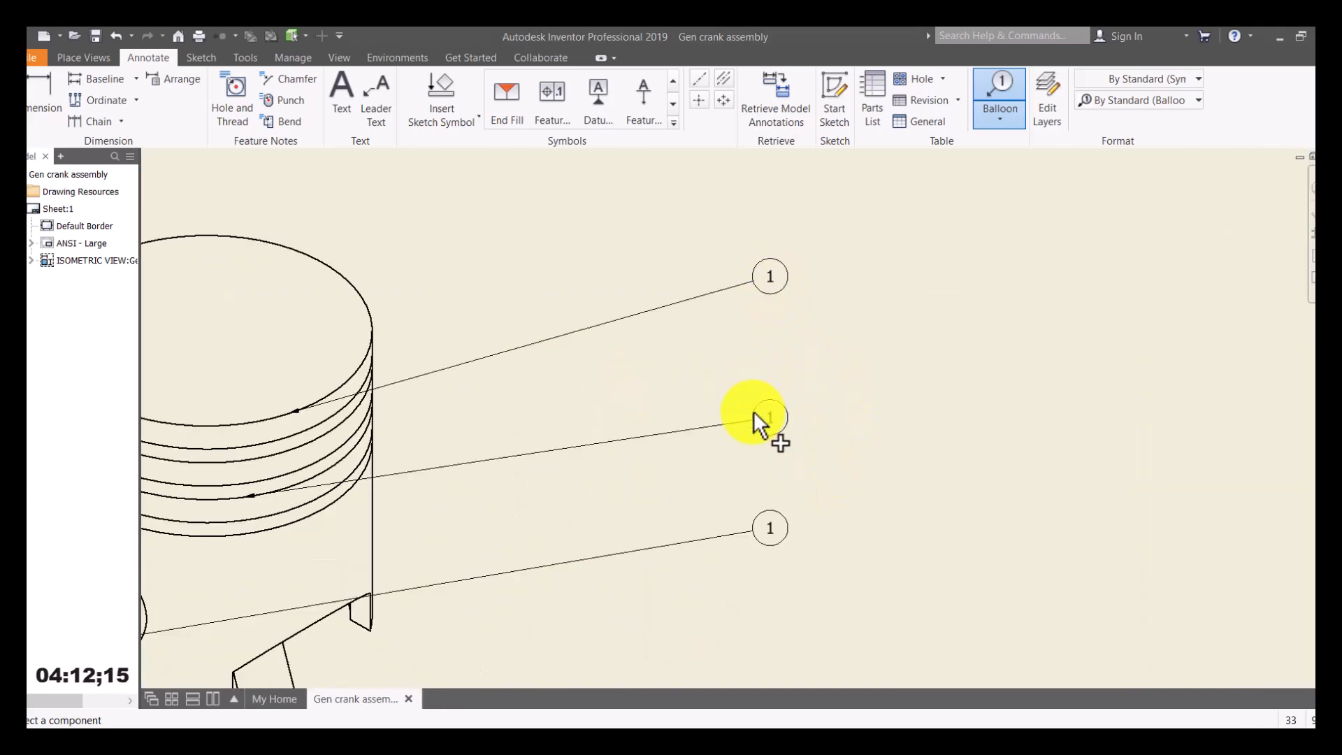
pyautogui.moveTo(788, 548); pyautogui.dragTo(810, 286, button='middle')
pyautogui.scroll(-5, 820, 545)
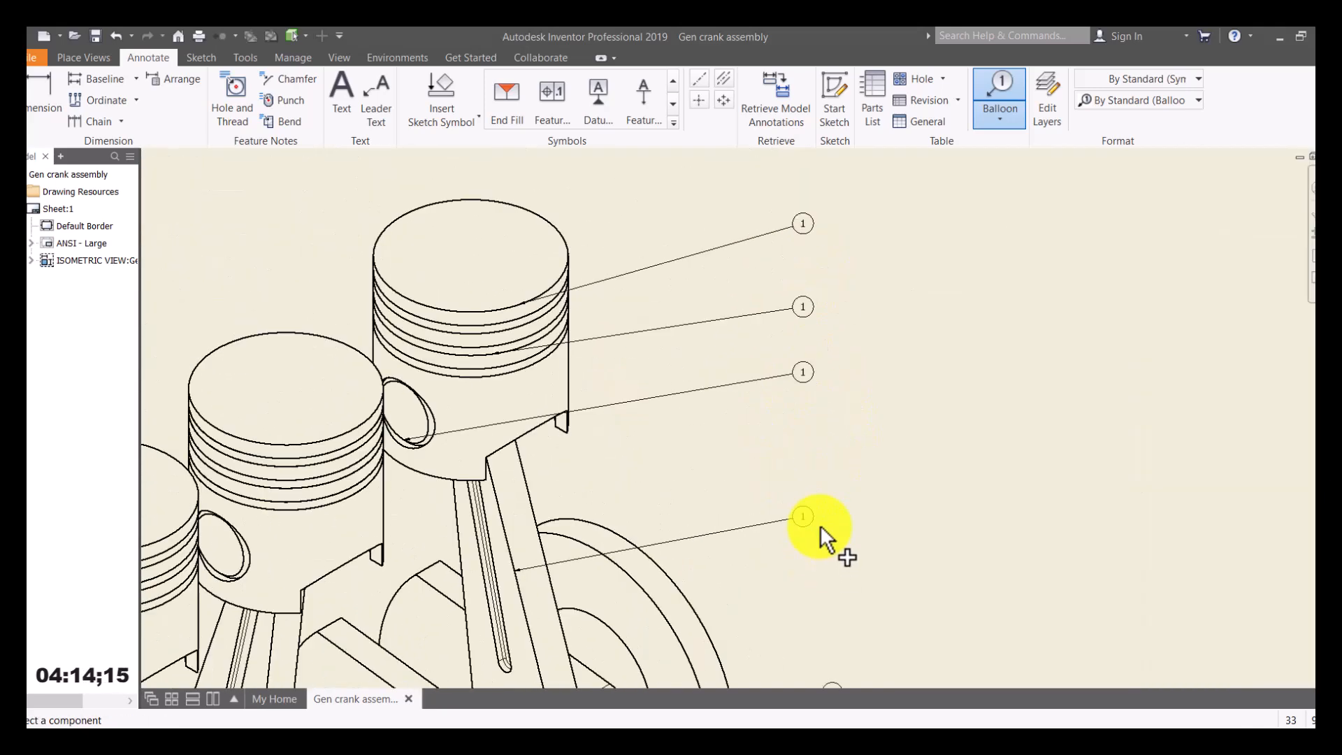
pyautogui.moveTo(820, 520)
pyautogui.mouseDown(button='middle')
pyautogui.moveTo(782, 527)
pyautogui.moveTo(757, 420)
pyautogui.moveTo(695, 471)
pyautogui.mouseUp(button='middle')
pyautogui.scroll(-3, 645, 461)
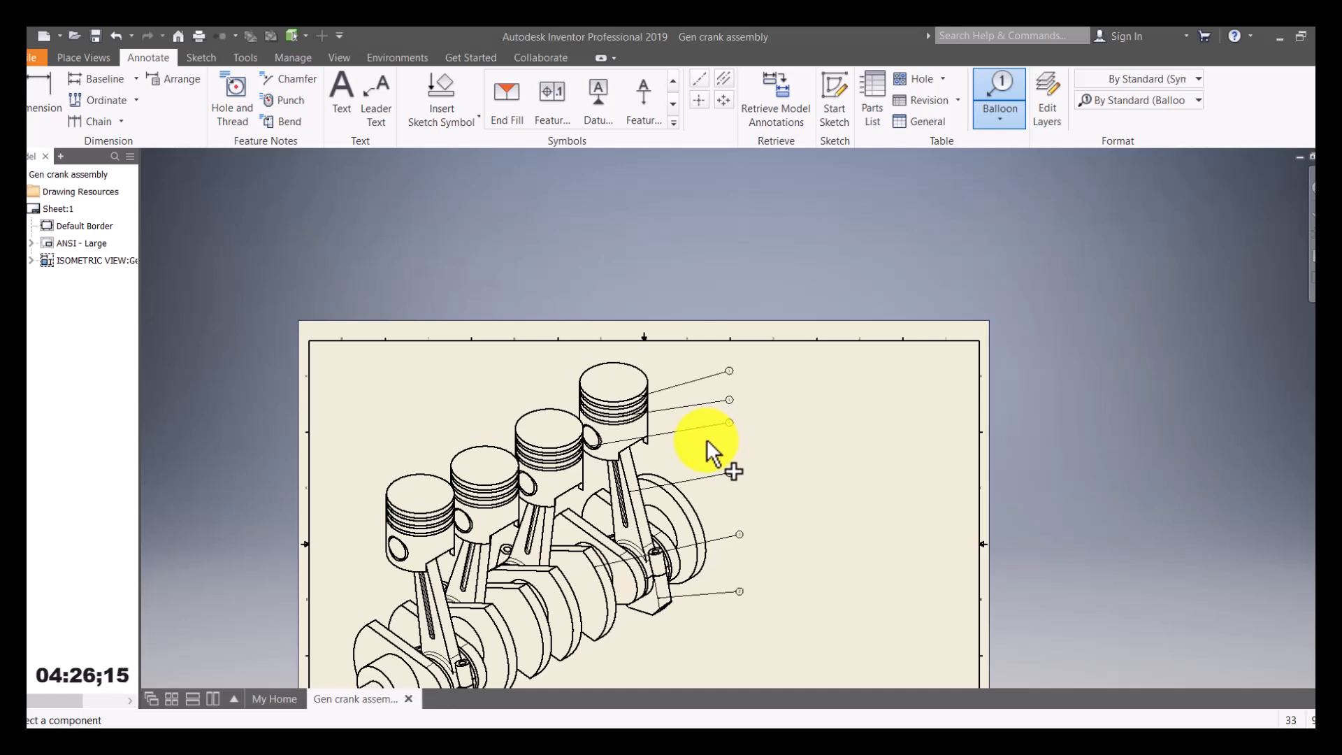
pyautogui.scroll(3, 736, 374)
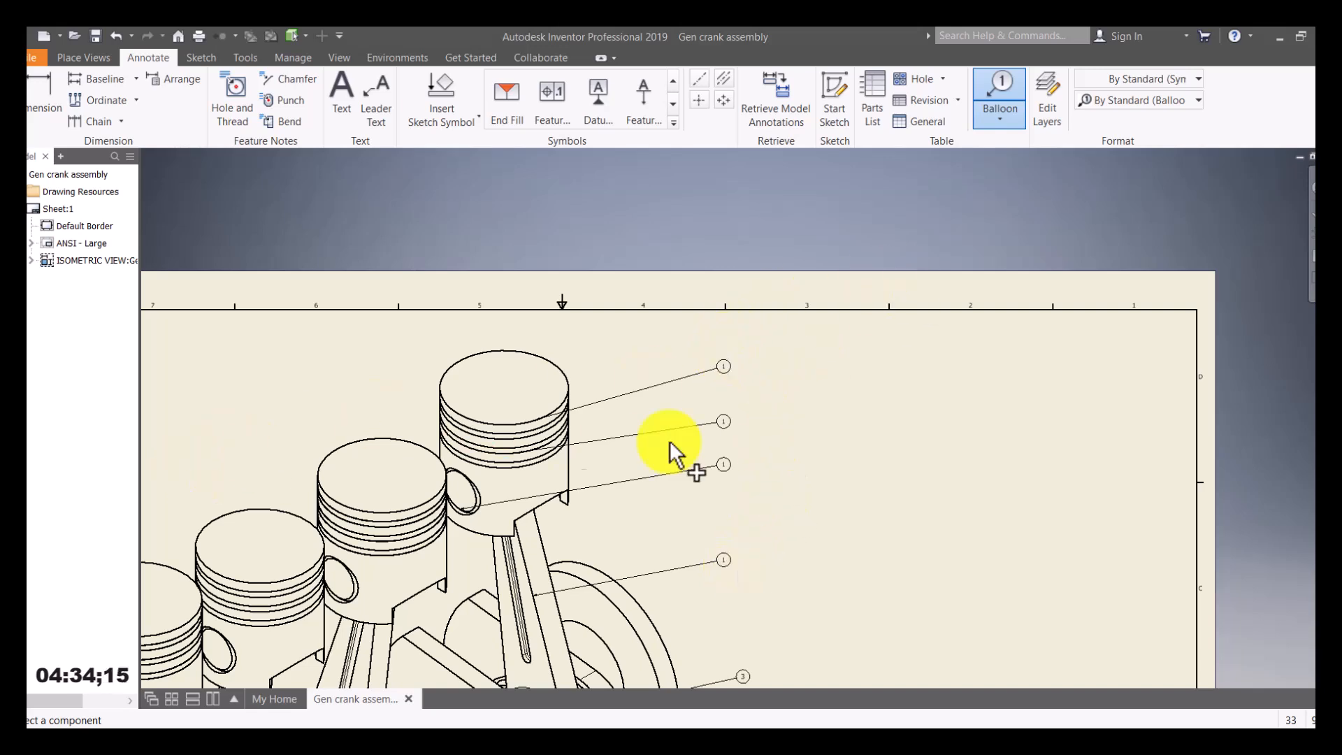
pyautogui.click(1001, 100)
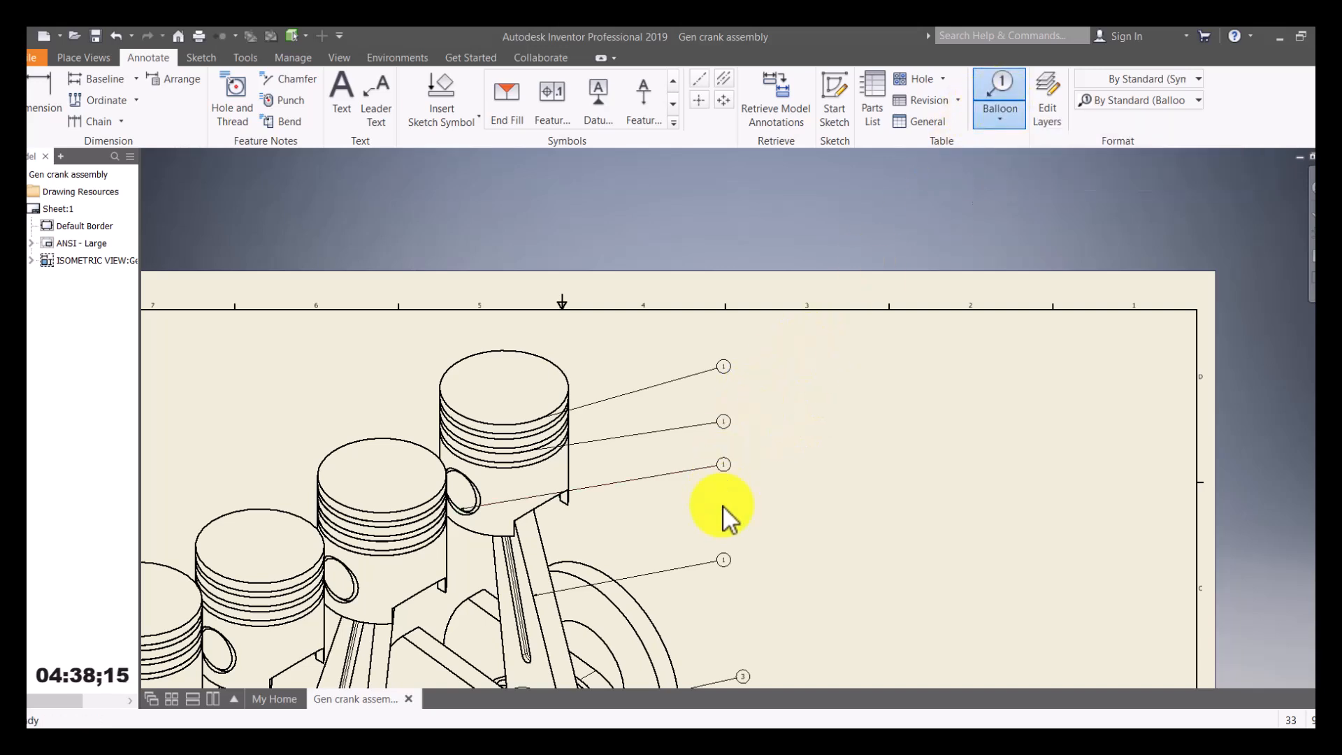
pyautogui.press('Escape')
# Override the item number of the piston ring balloon, second from the top, with 2.
pyautogui.scroll(5, 734, 446)
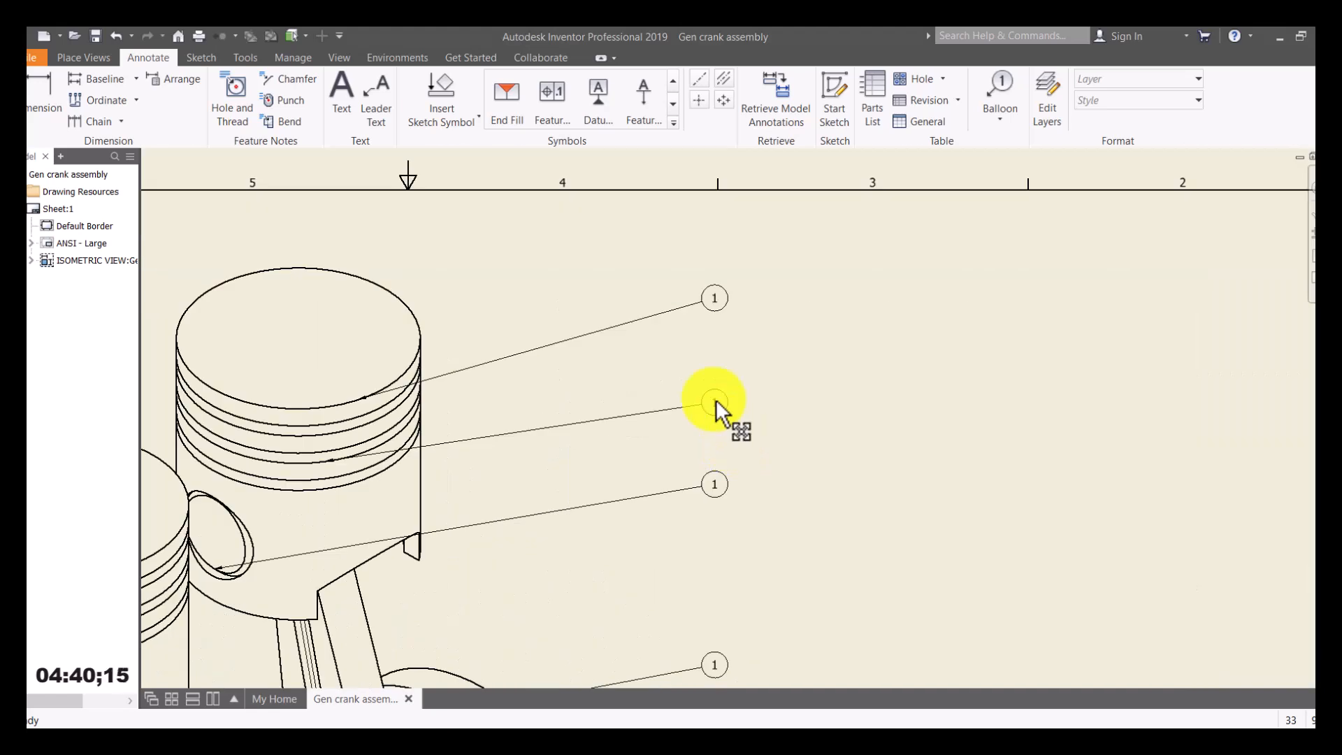
pyautogui.doubleClick(716, 413)
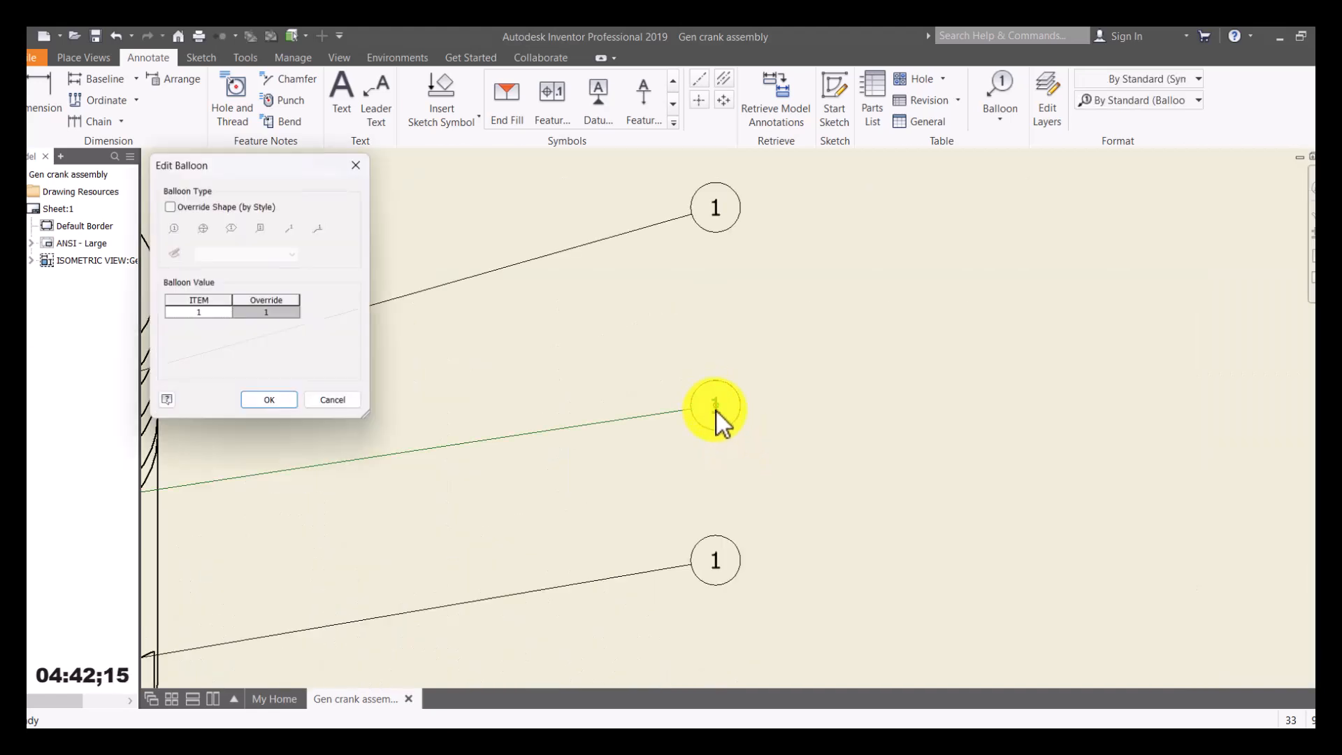
pyautogui.click(274, 301)
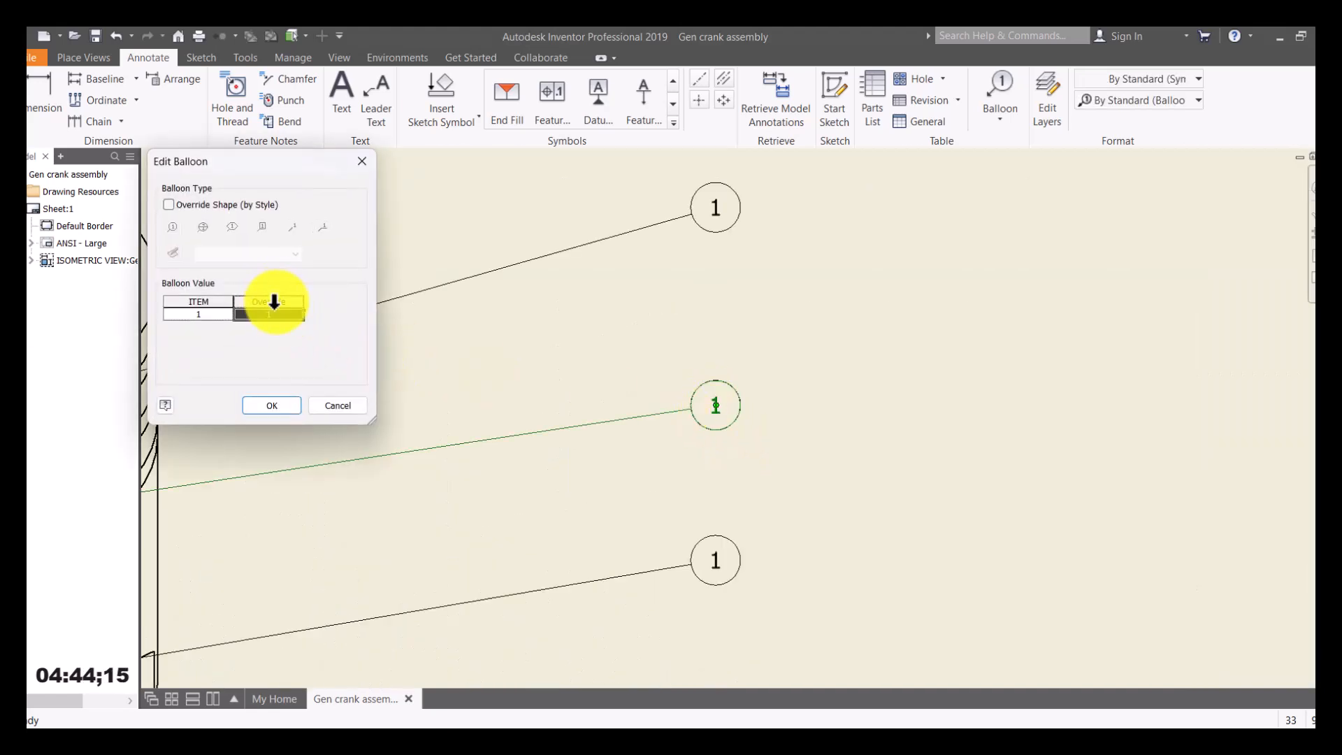
pyautogui.click(259, 316)
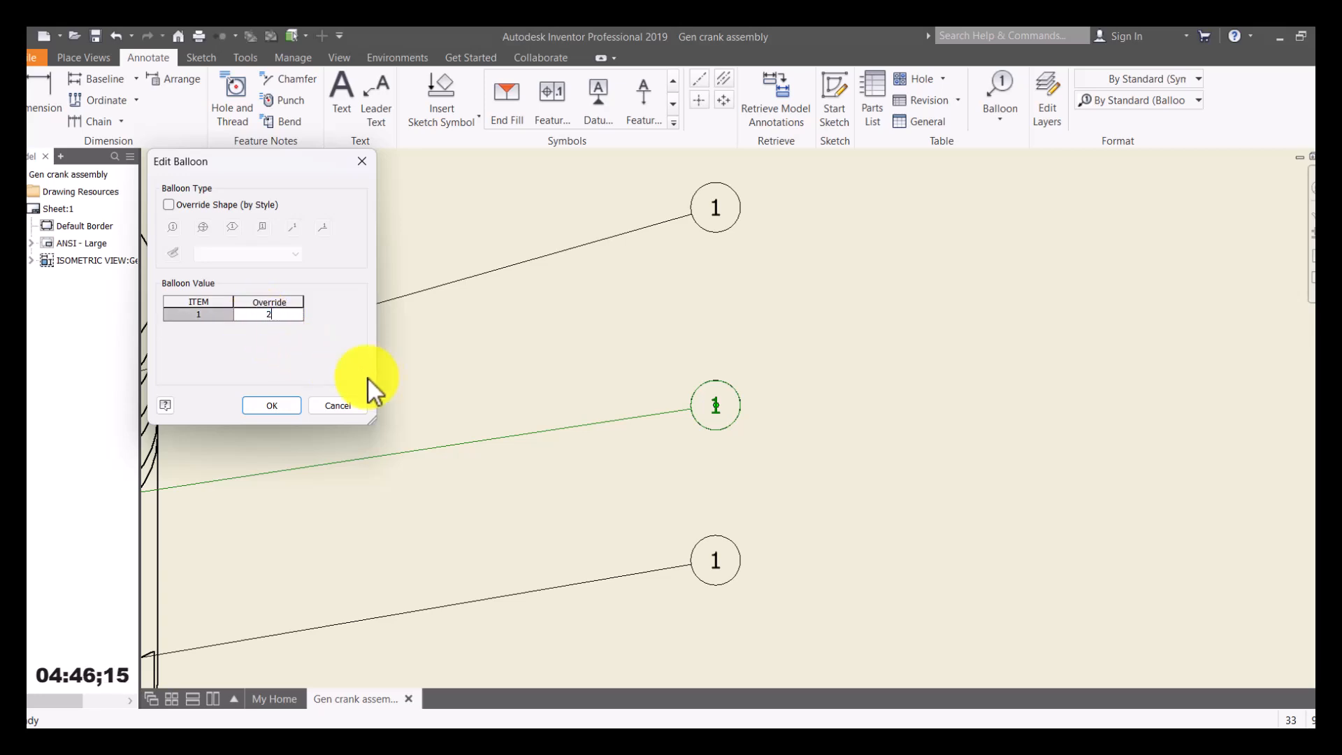
pyautogui.write('2')
pyautogui.click(285, 407)
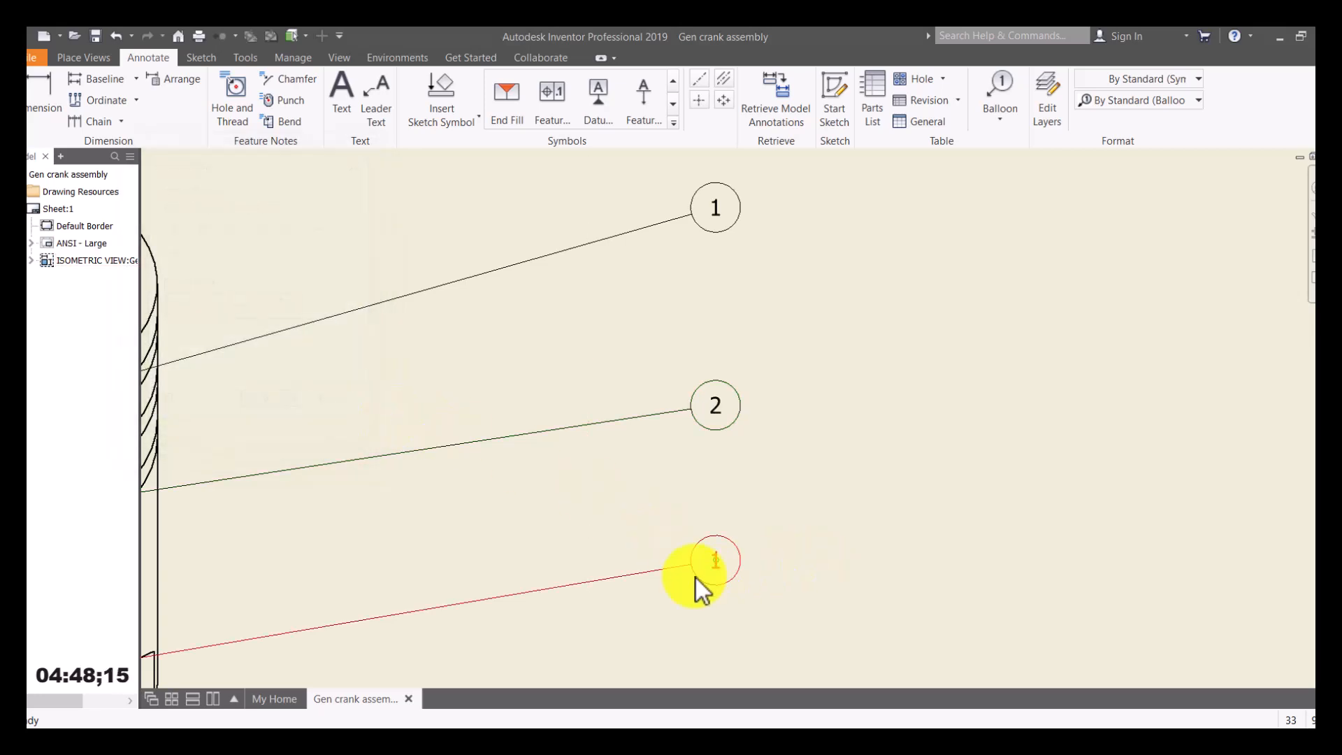
# Override the item number of the pin bore balloon, third from the top, with 3.
pyautogui.doubleClick(718, 563)
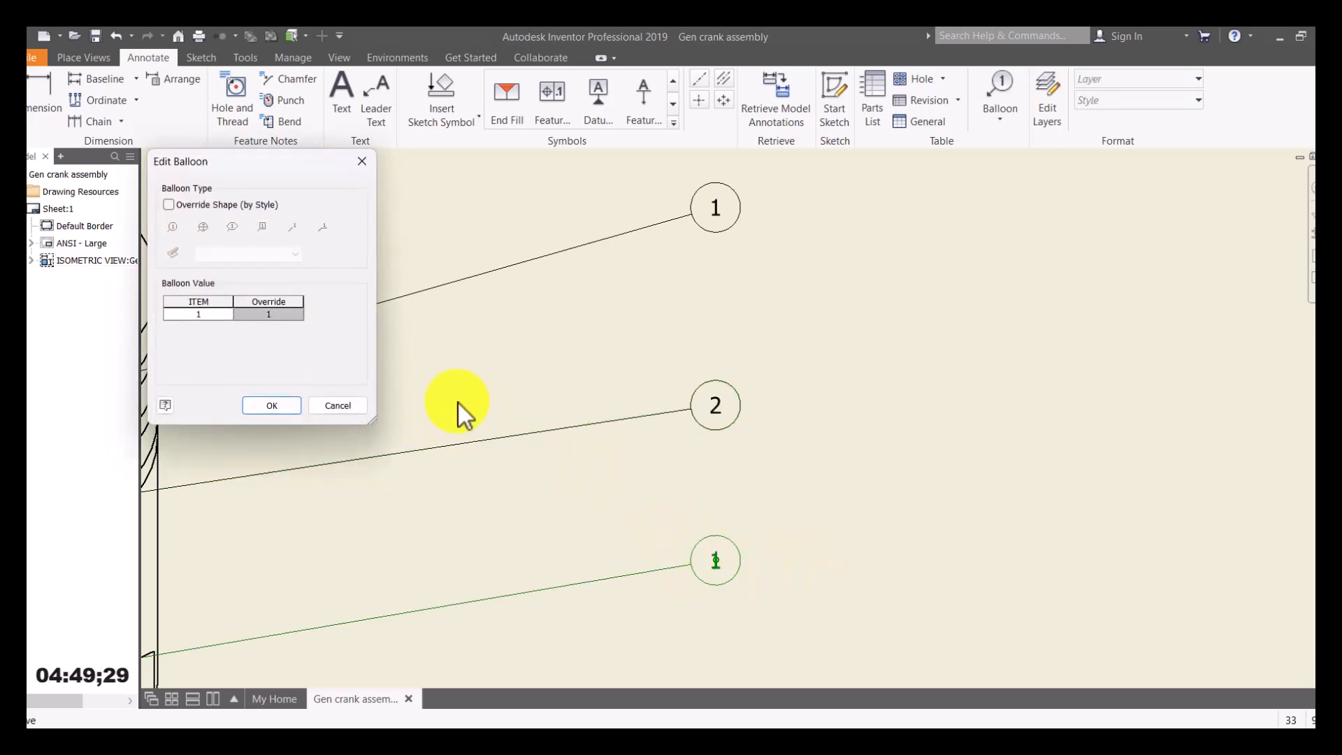
pyautogui.click(266, 319)
pyautogui.write('3')
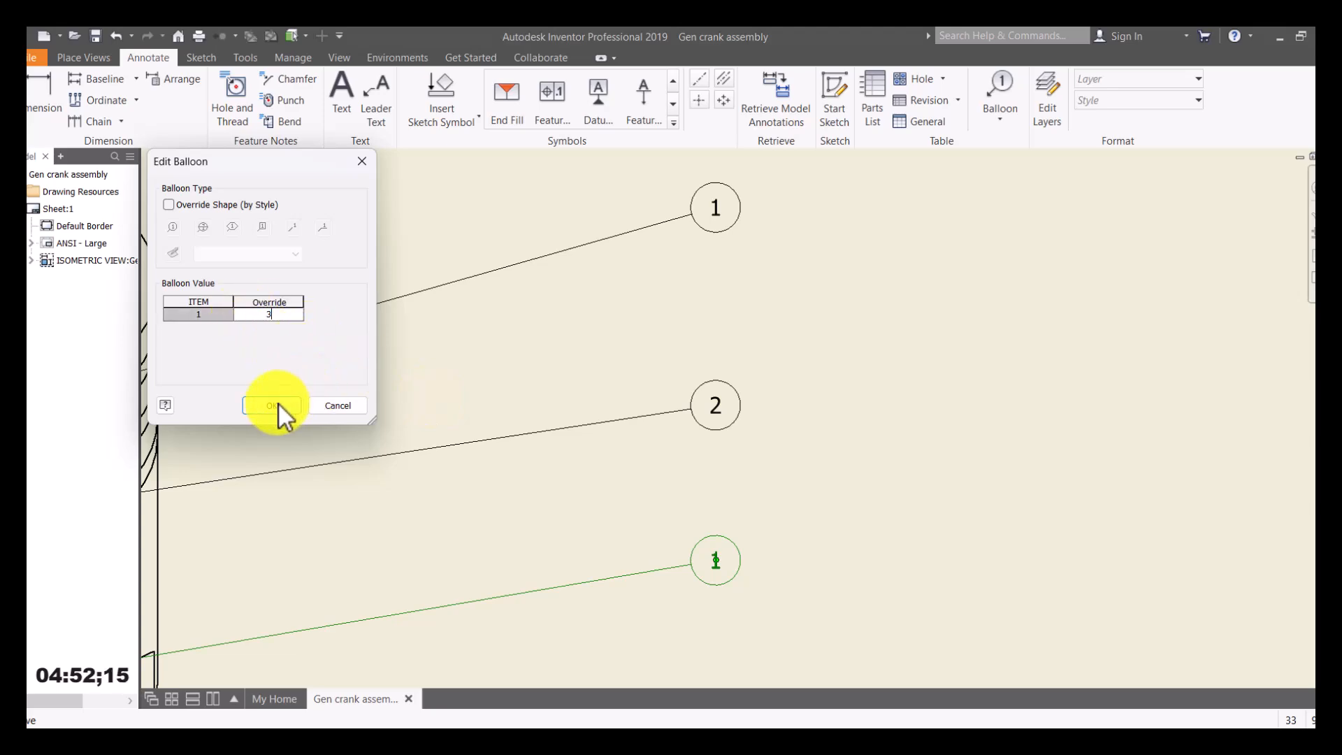
pyautogui.click(272, 406)
# Override the item number of the connecting rod balloon with 4.
pyautogui.moveTo(938, 489); pyautogui.dragTo(929, 324, button='middle')
pyautogui.scroll(3, 874, 434)
pyautogui.scroll(-5, 824, 555)
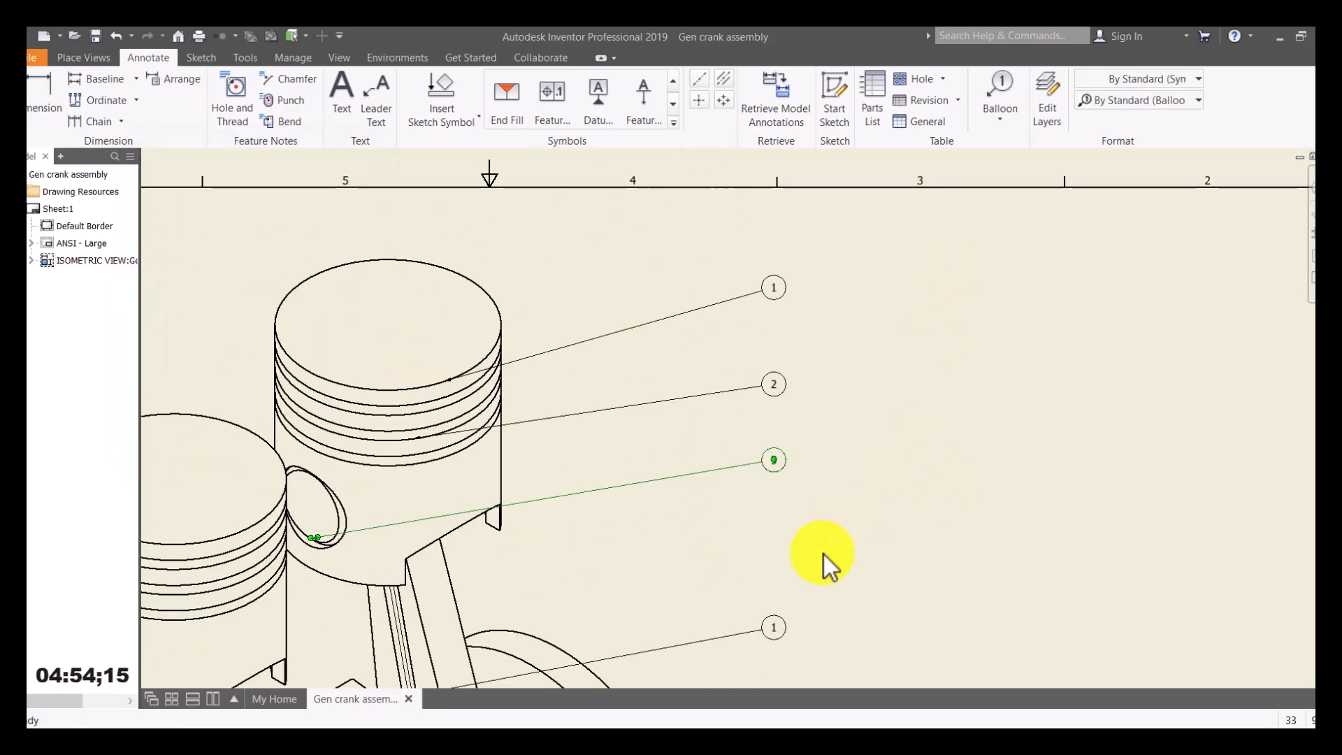
pyautogui.scroll(4, 773, 515)
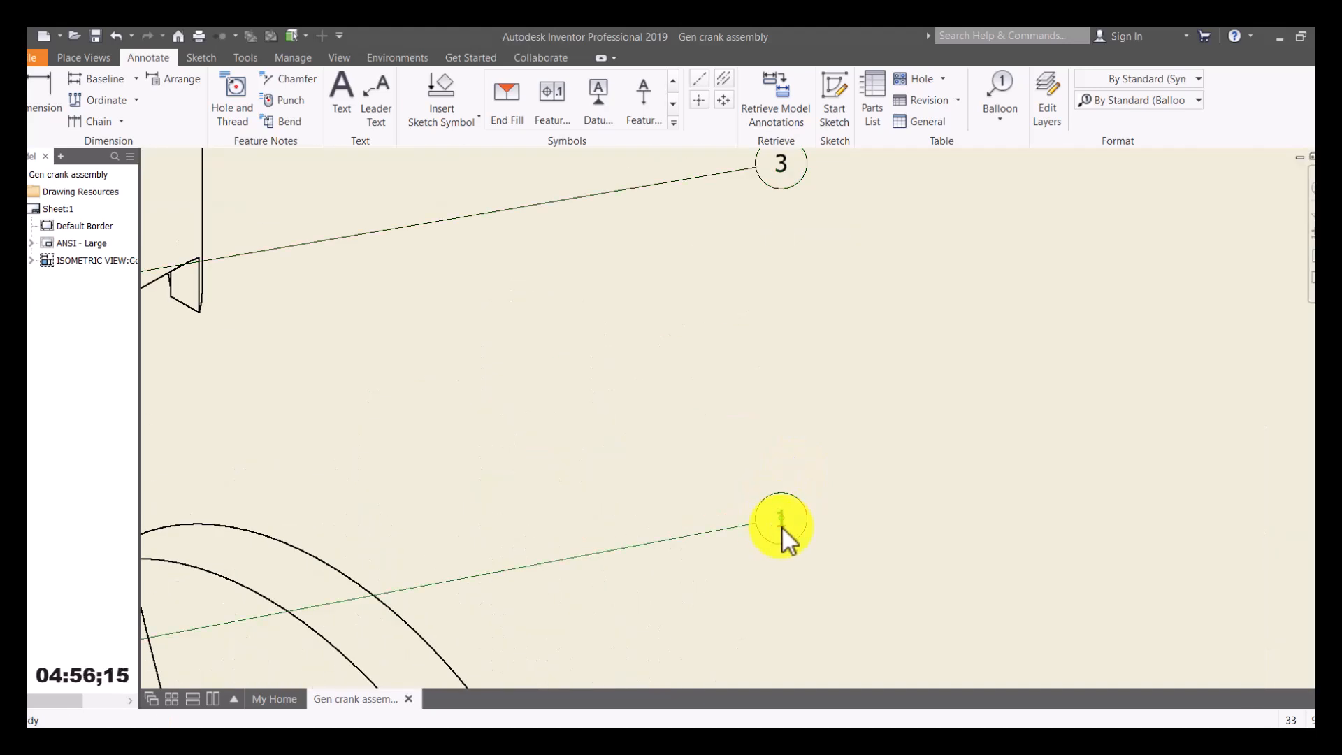
pyautogui.doubleClick(784, 528)
pyautogui.click(270, 316)
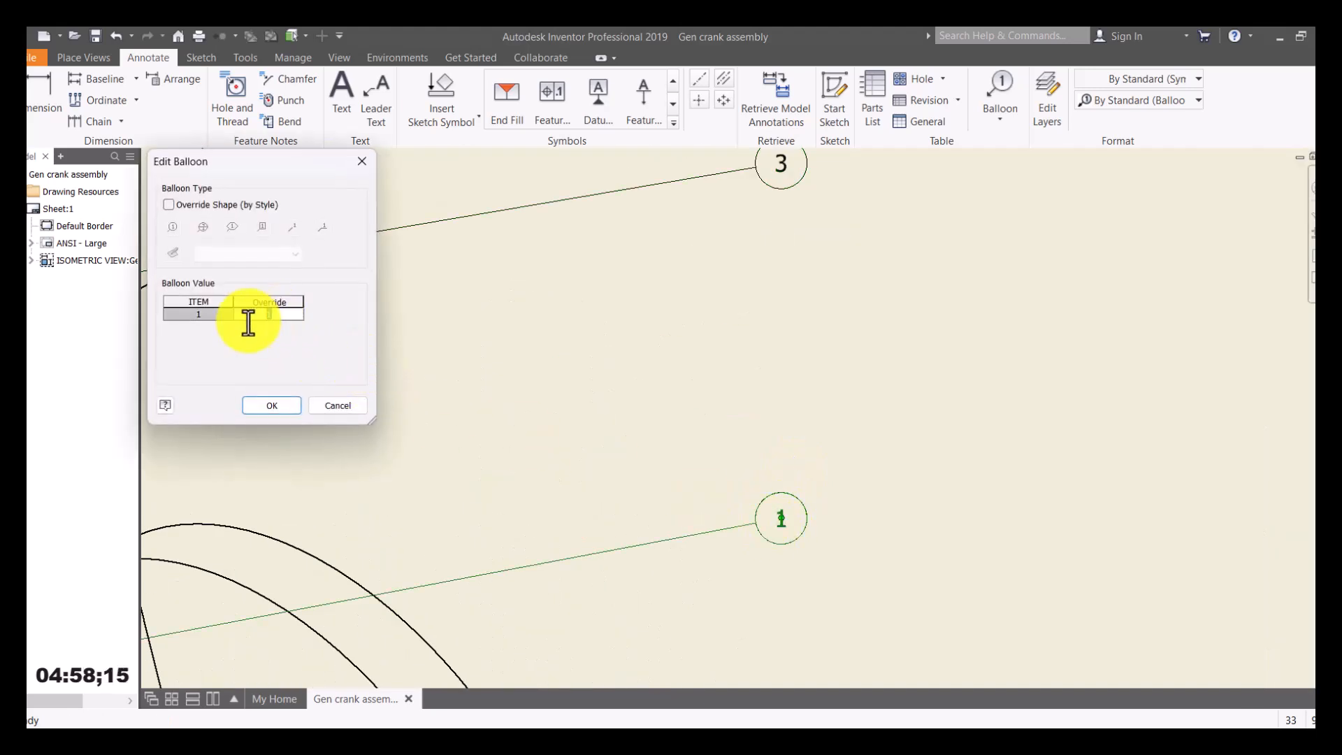
pyautogui.write('4')
pyautogui.click(275, 408)
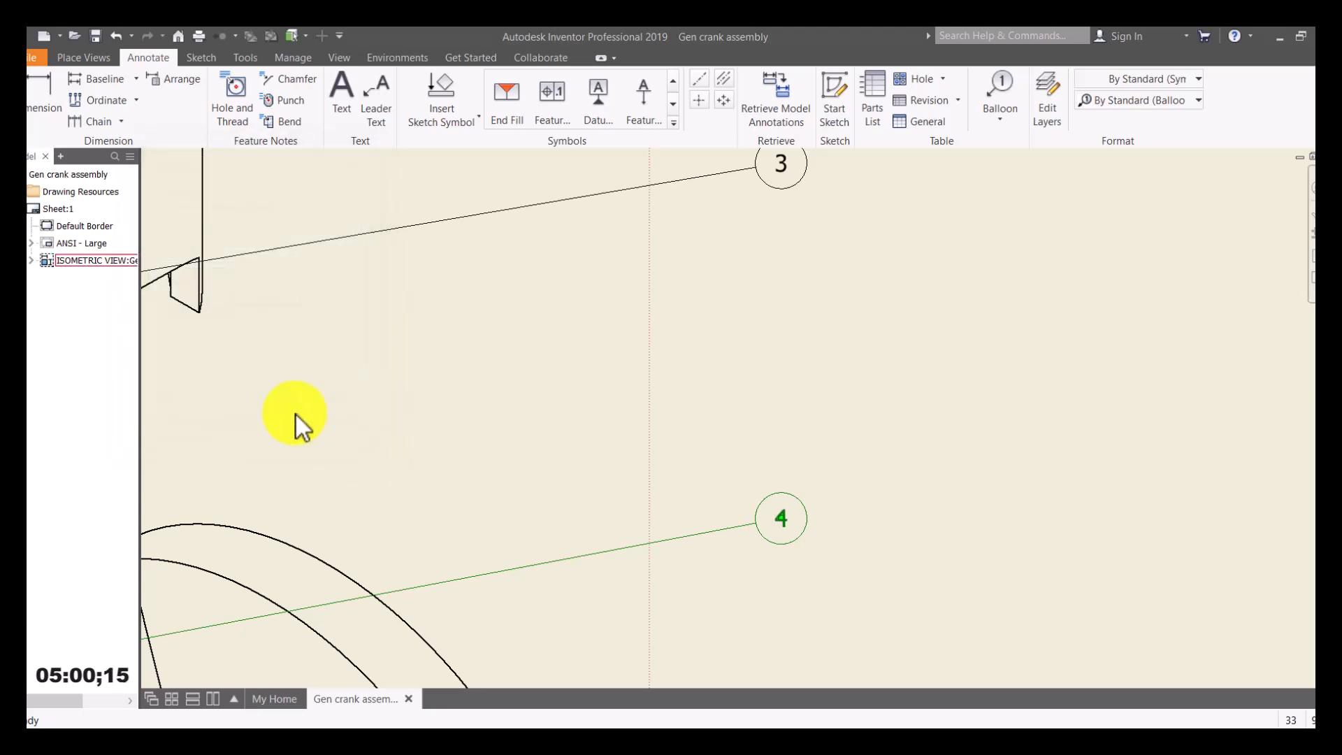
# Override the item number of the crankshaft balloon with 5.
pyautogui.scroll(-5, 715, 419)
pyautogui.moveTo(797, 513); pyautogui.dragTo(810, 375, button='middle')
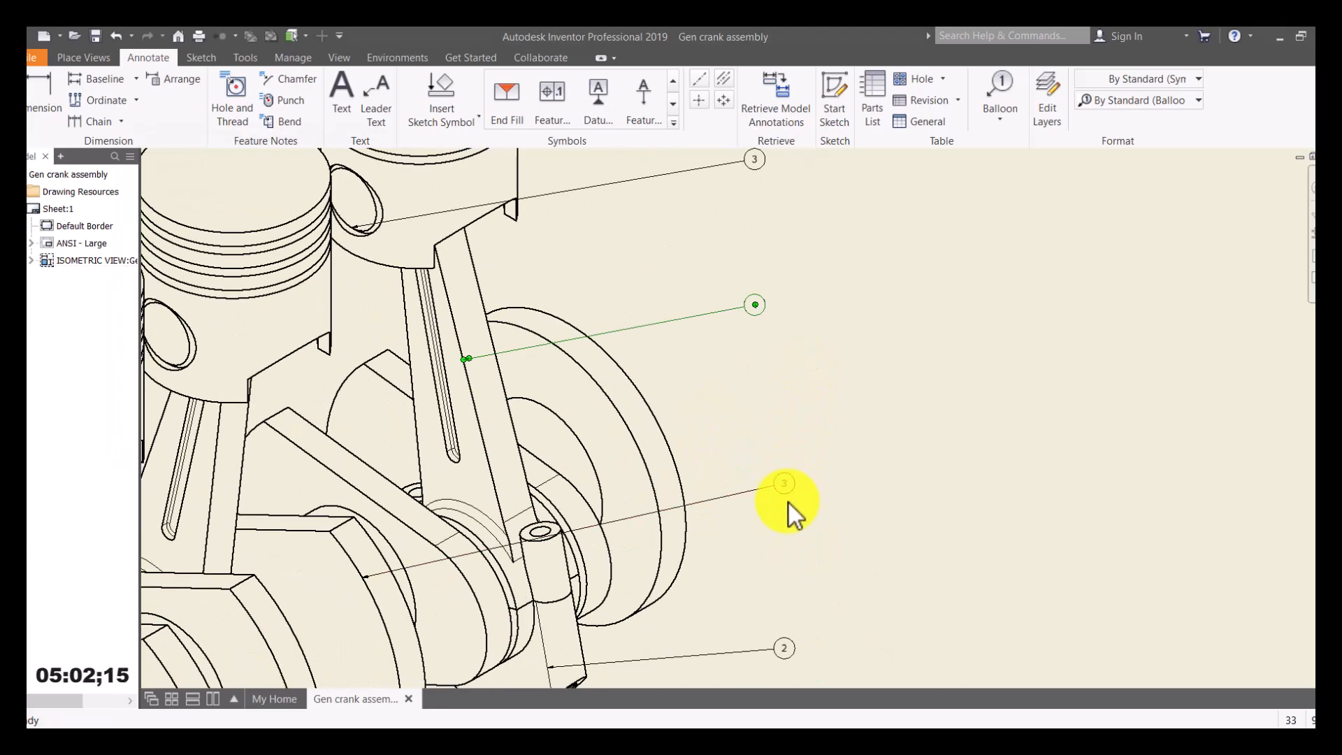
pyautogui.scroll(3, 789, 496)
pyautogui.doubleClick(785, 477)
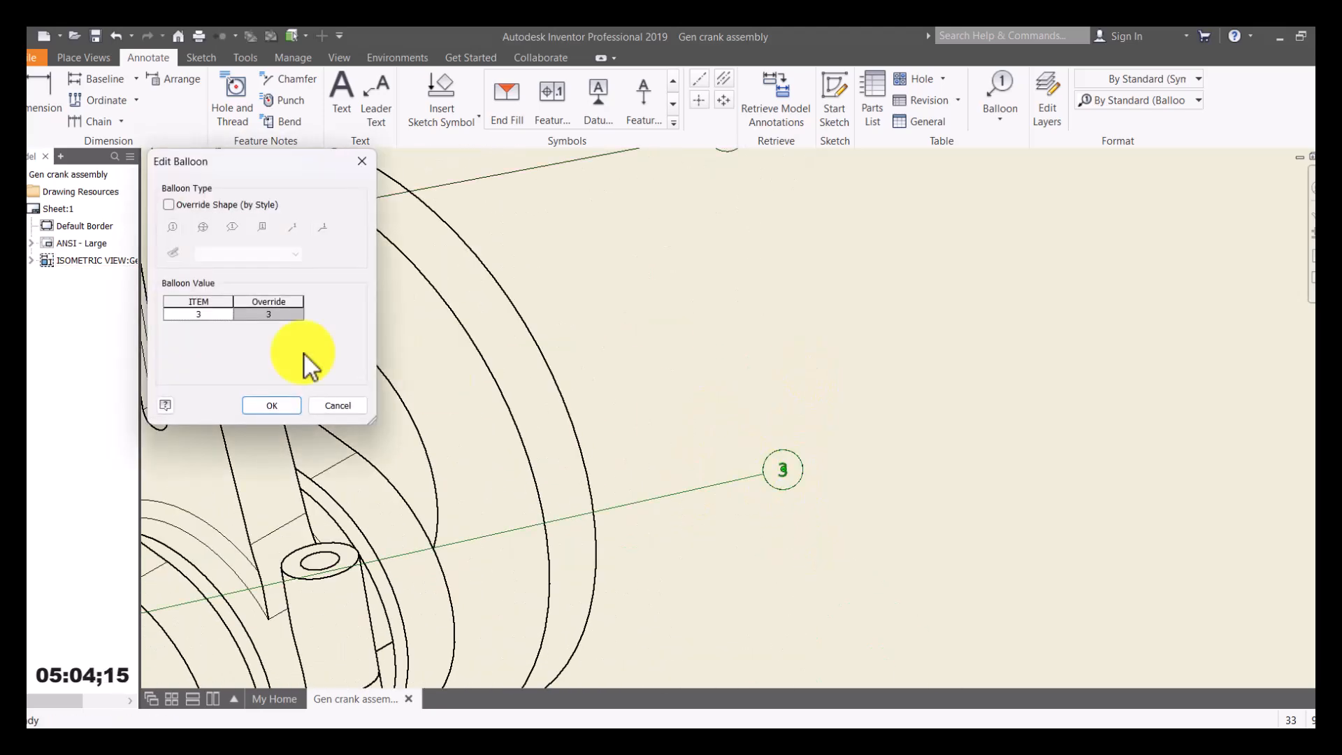
pyautogui.click(277, 317)
pyautogui.write('5')
pyautogui.click(271, 405)
# Override the item number of the connecting rod cap balloon with 6 and clear the selection.
pyautogui.moveTo(764, 533); pyautogui.dragTo(798, 425, button='middle')
pyautogui.scroll(4, 796, 421)
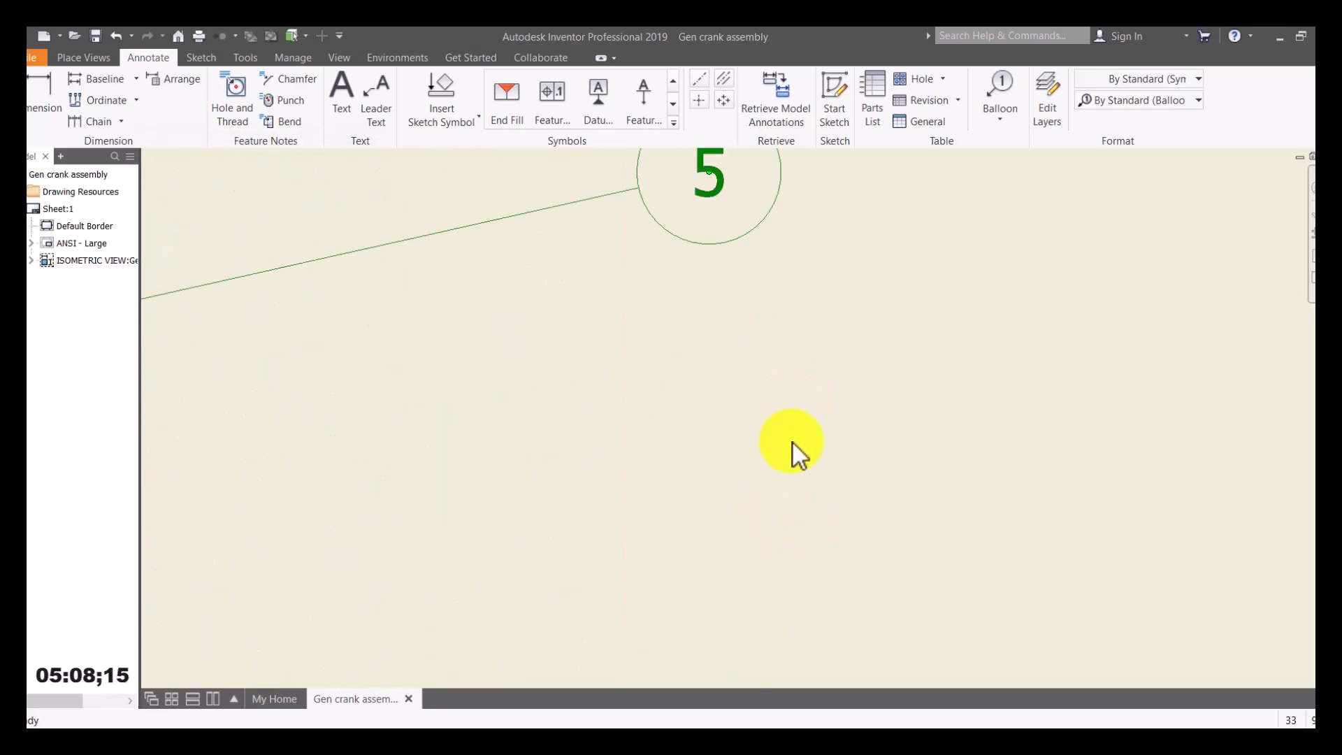
pyautogui.scroll(-6, 791, 451)
pyautogui.doubleClick(782, 548)
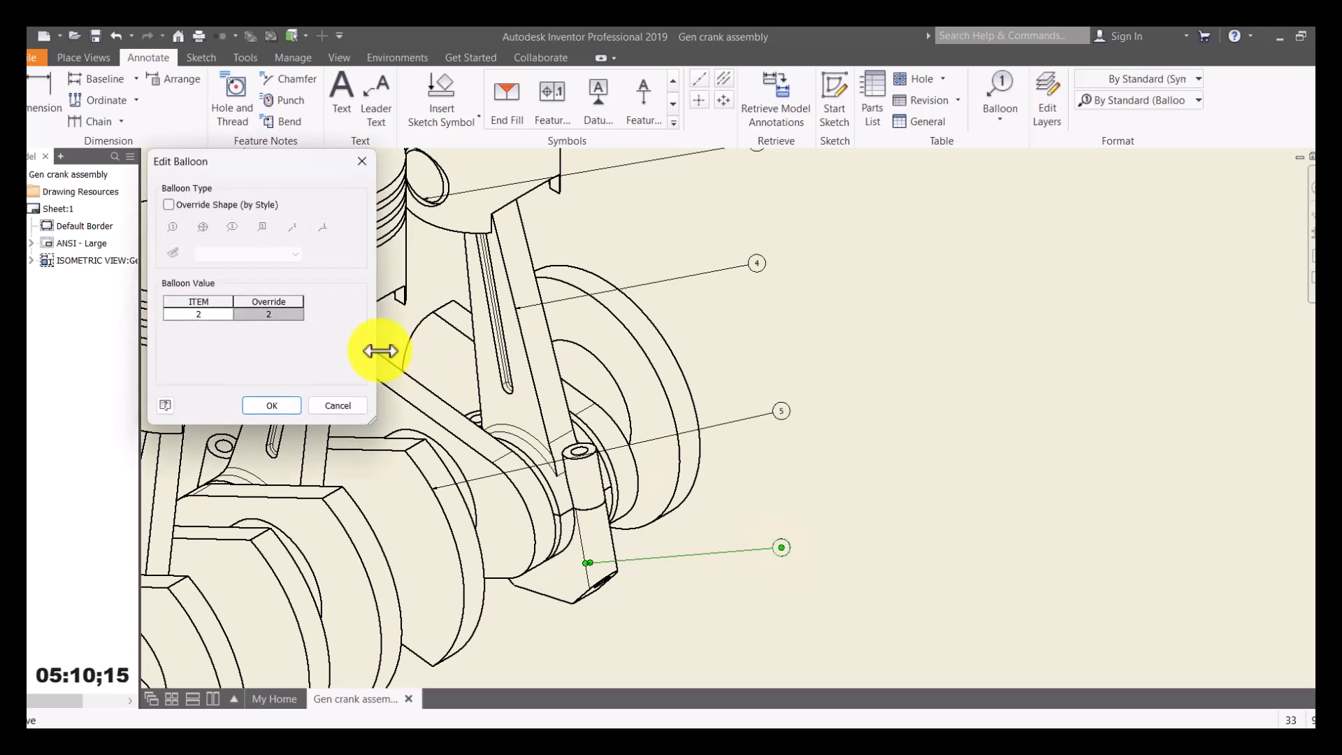
pyautogui.click(272, 315)
pyautogui.write('6')
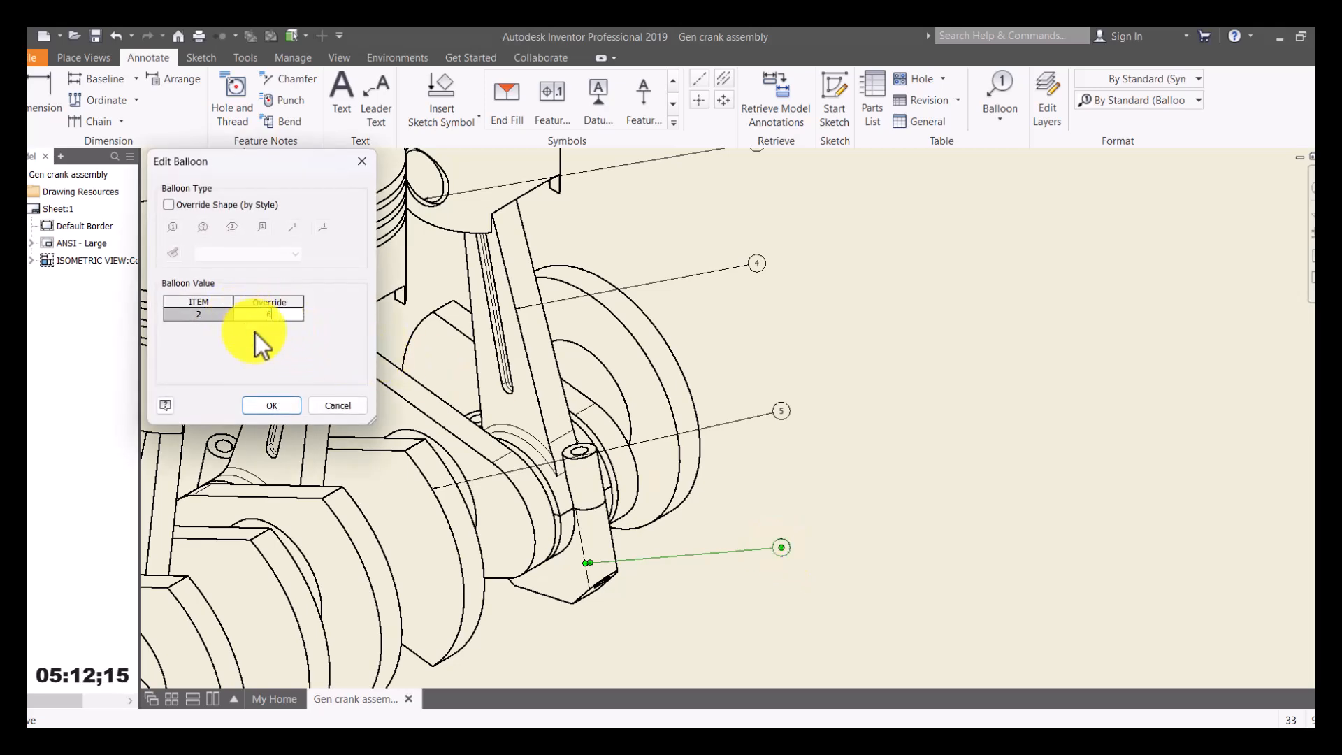
pyautogui.click(271, 406)
pyautogui.click(908, 513)
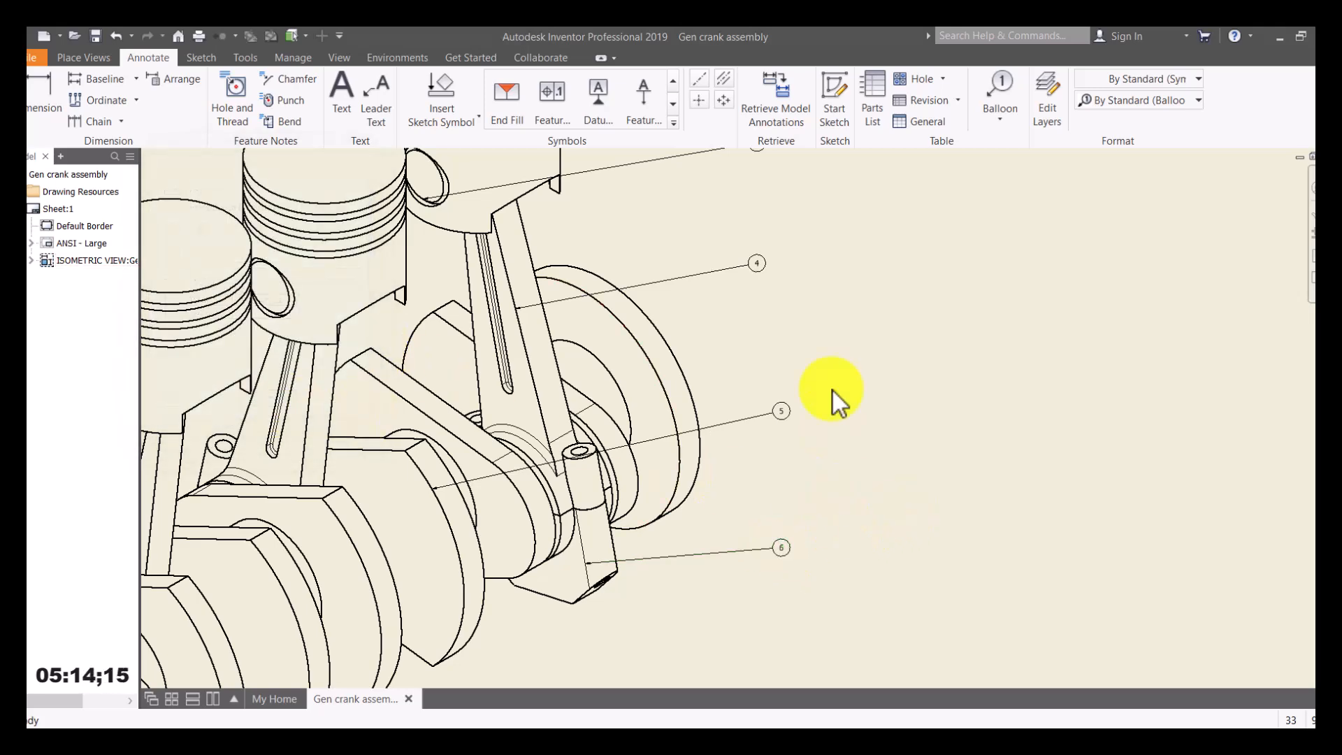
# Create a parts list from the isometric view and place it in the empty sheet area above the title block.
pyautogui.moveTo(825, 292); pyautogui.dragTo(788, 488, button='middle')
pyautogui.scroll(5, 744, 304)
pyautogui.scroll(-2, 766, 373)
pyautogui.moveTo(766, 373); pyautogui.dragTo(765, 389, button='middle')
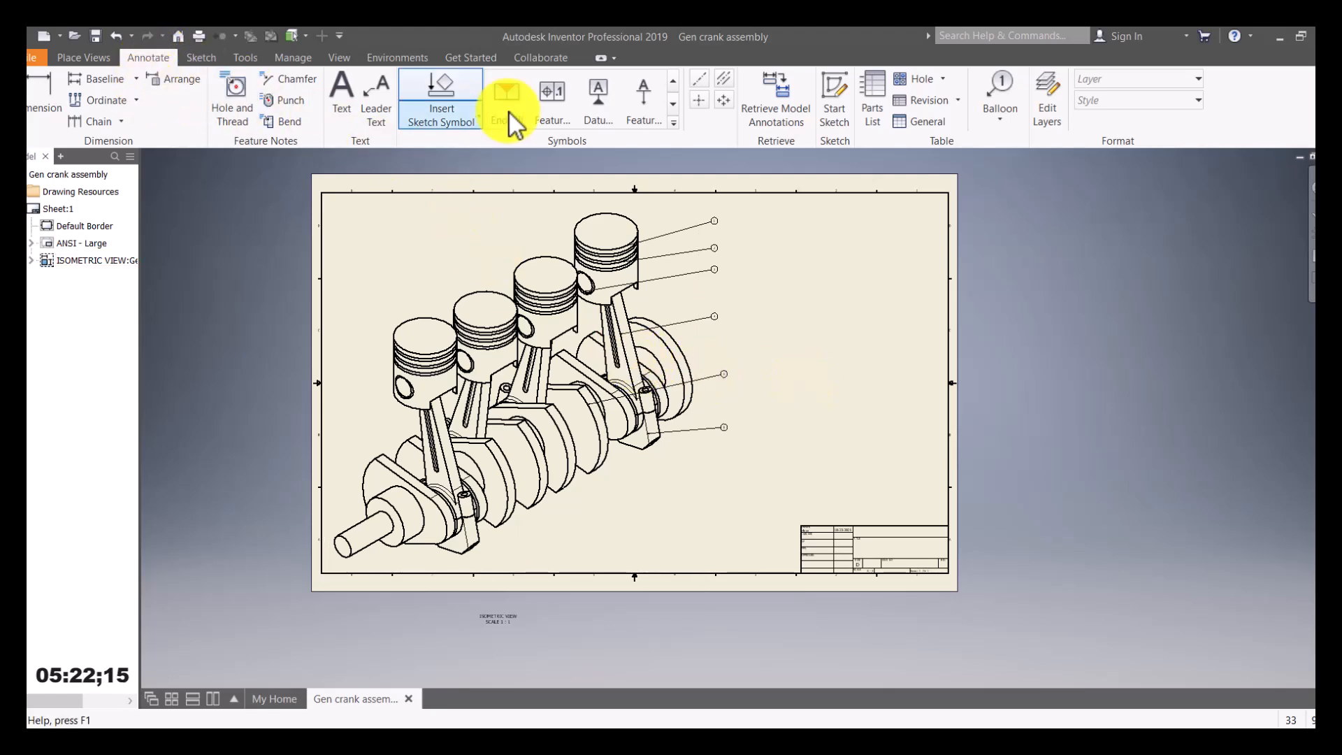
pyautogui.click(877, 108)
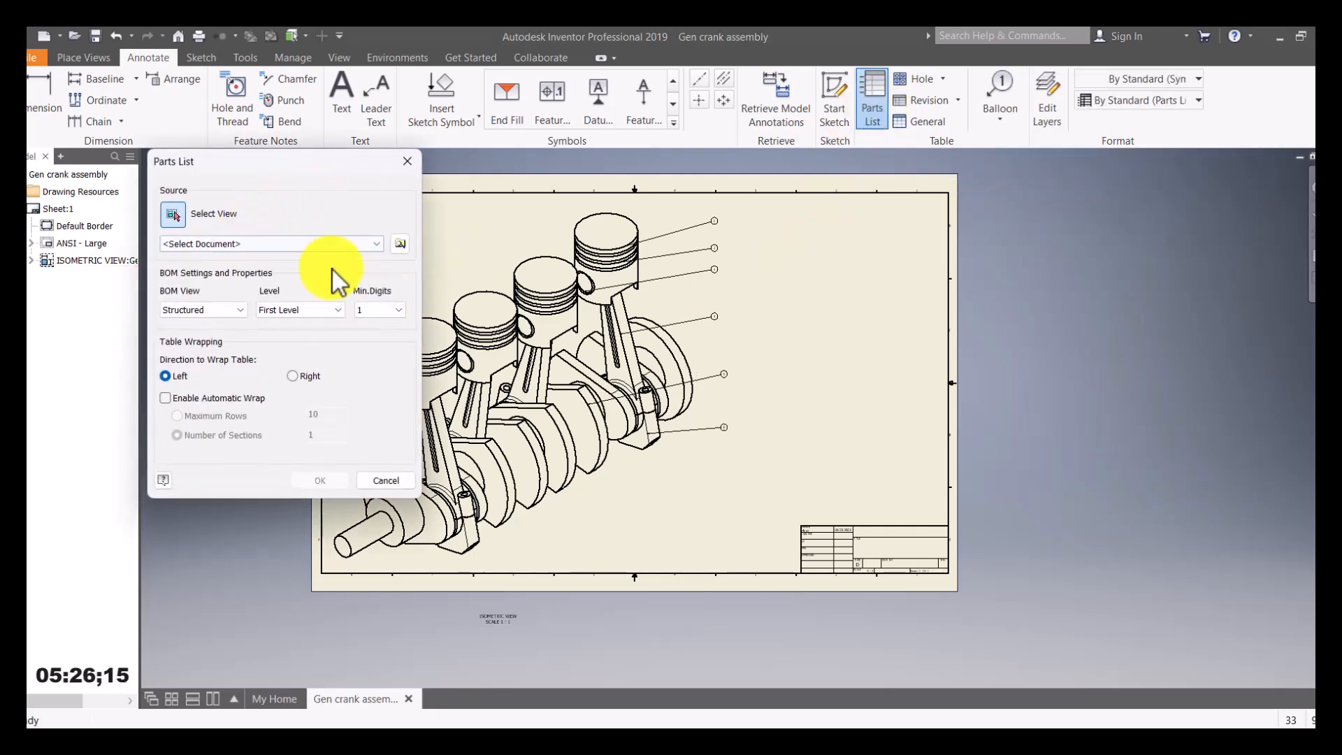
pyautogui.moveTo(736, 369); pyautogui.dragTo(937, 407, button='middle')
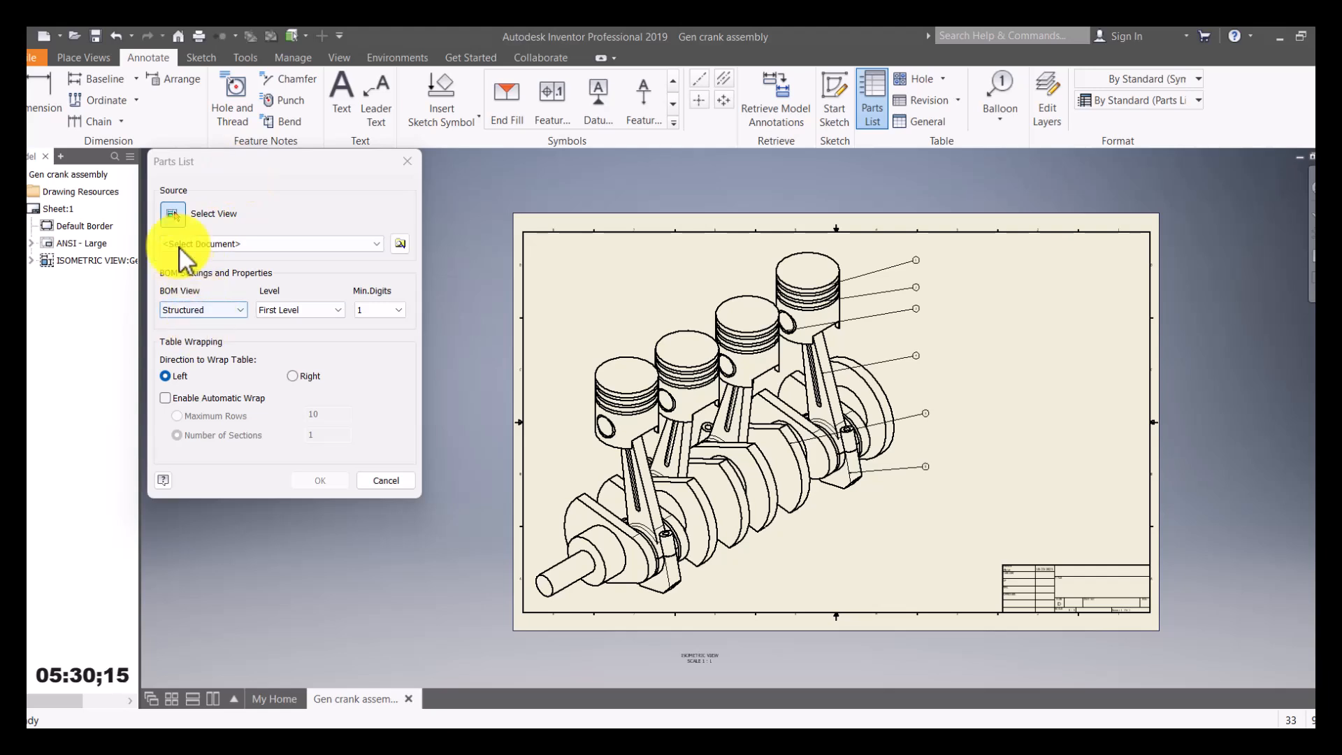
pyautogui.click(173, 217)
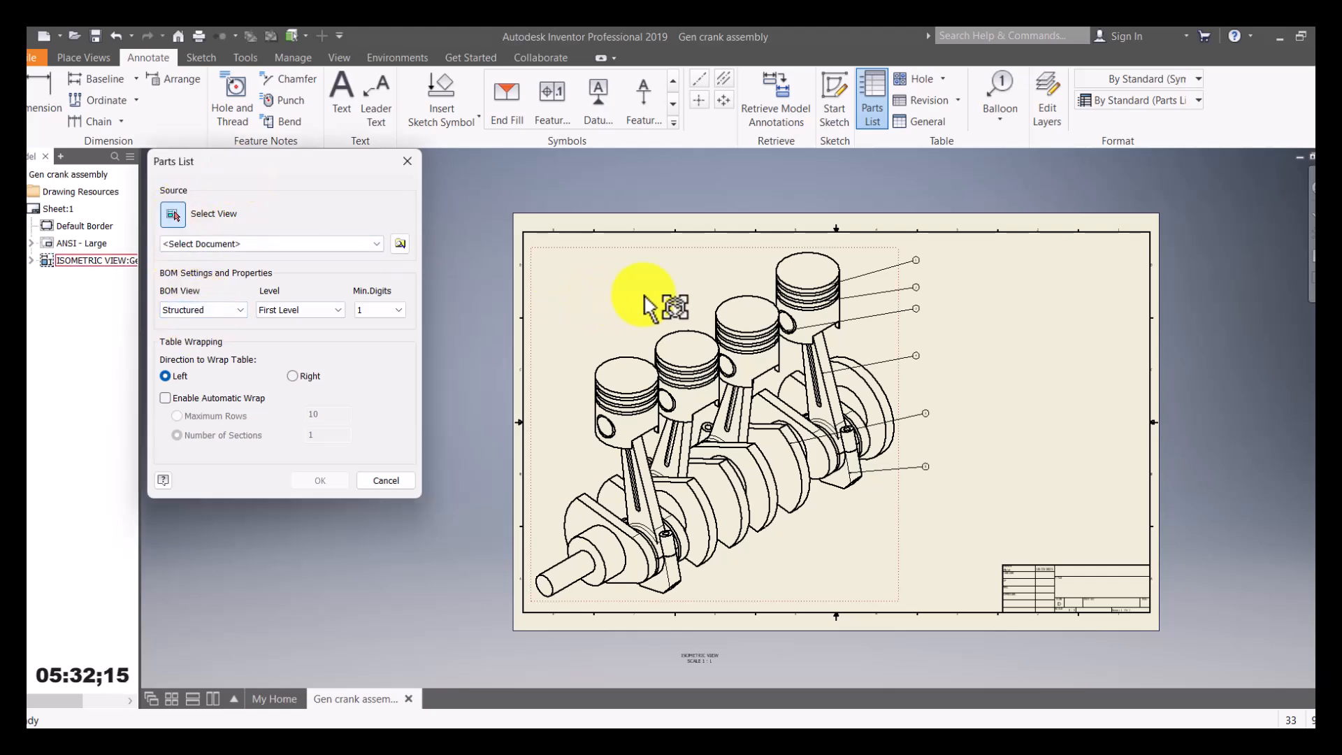
pyautogui.click(720, 271)
pyautogui.click(320, 480)
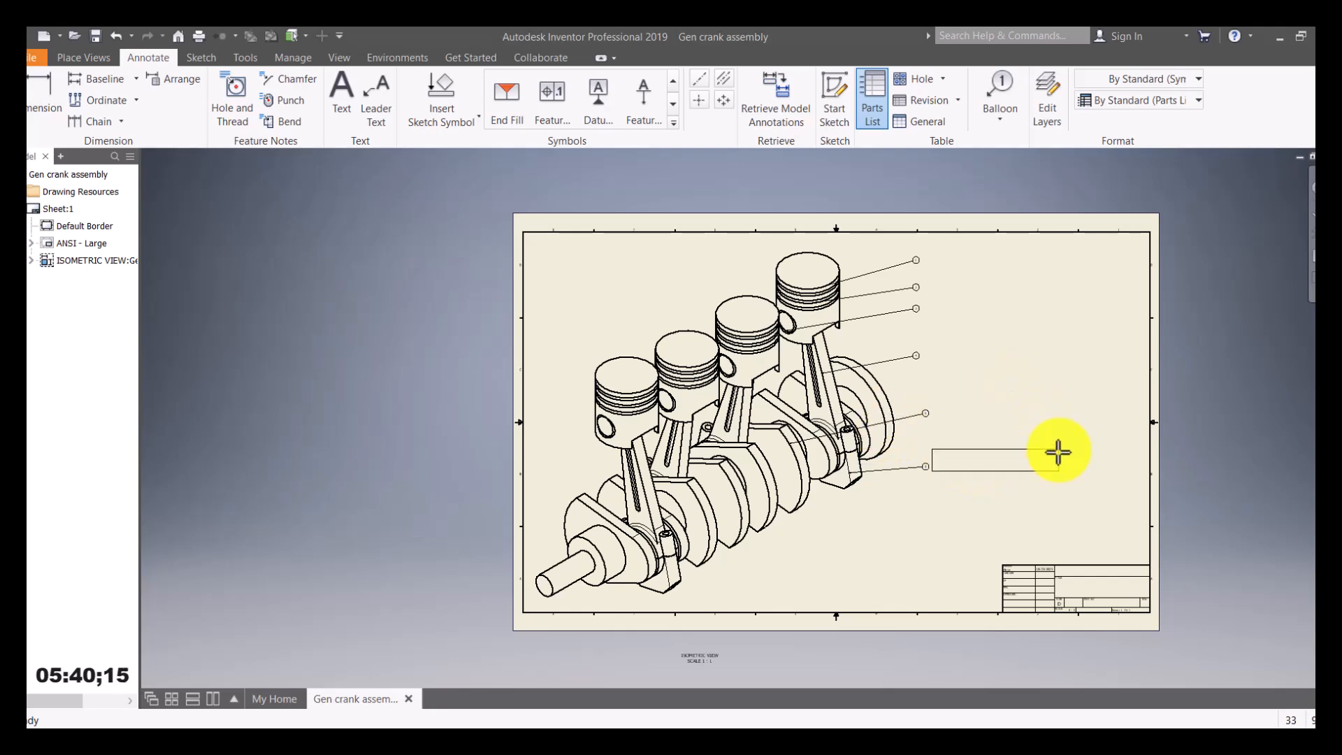
pyautogui.scroll(-2, 1067, 465)
pyautogui.scroll(3, 1090, 465)
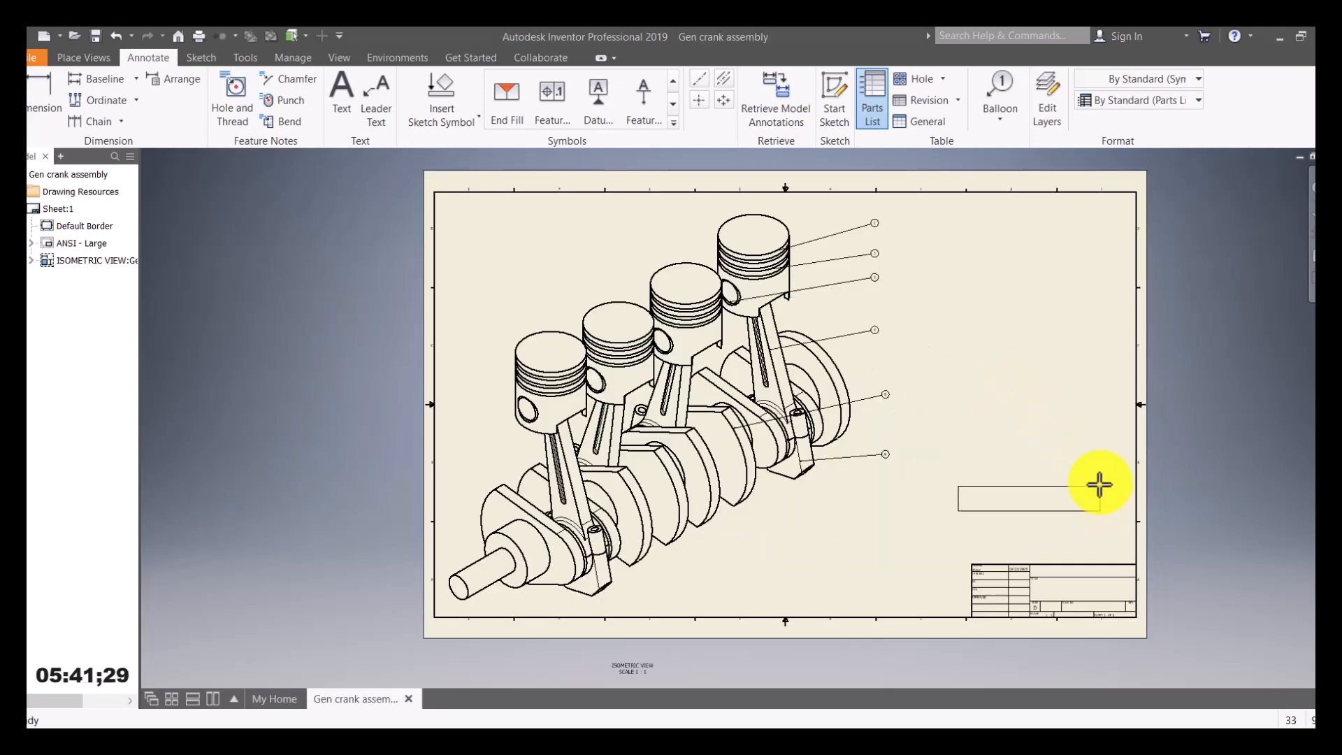
pyautogui.click(1100, 441)
# Compare the rows of the parts list with the ballooned components in the isometric view.
pyautogui.scroll(5, 1101, 500)
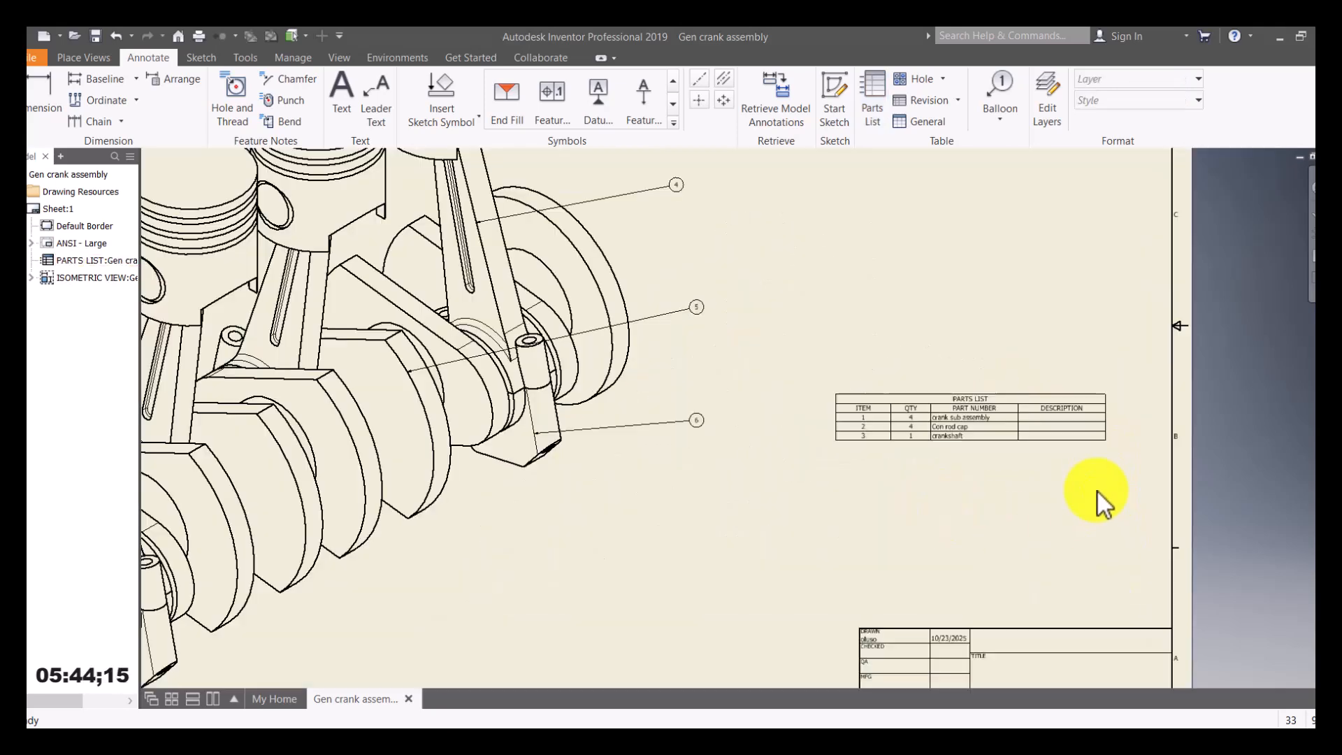
pyautogui.click(1000, 415)
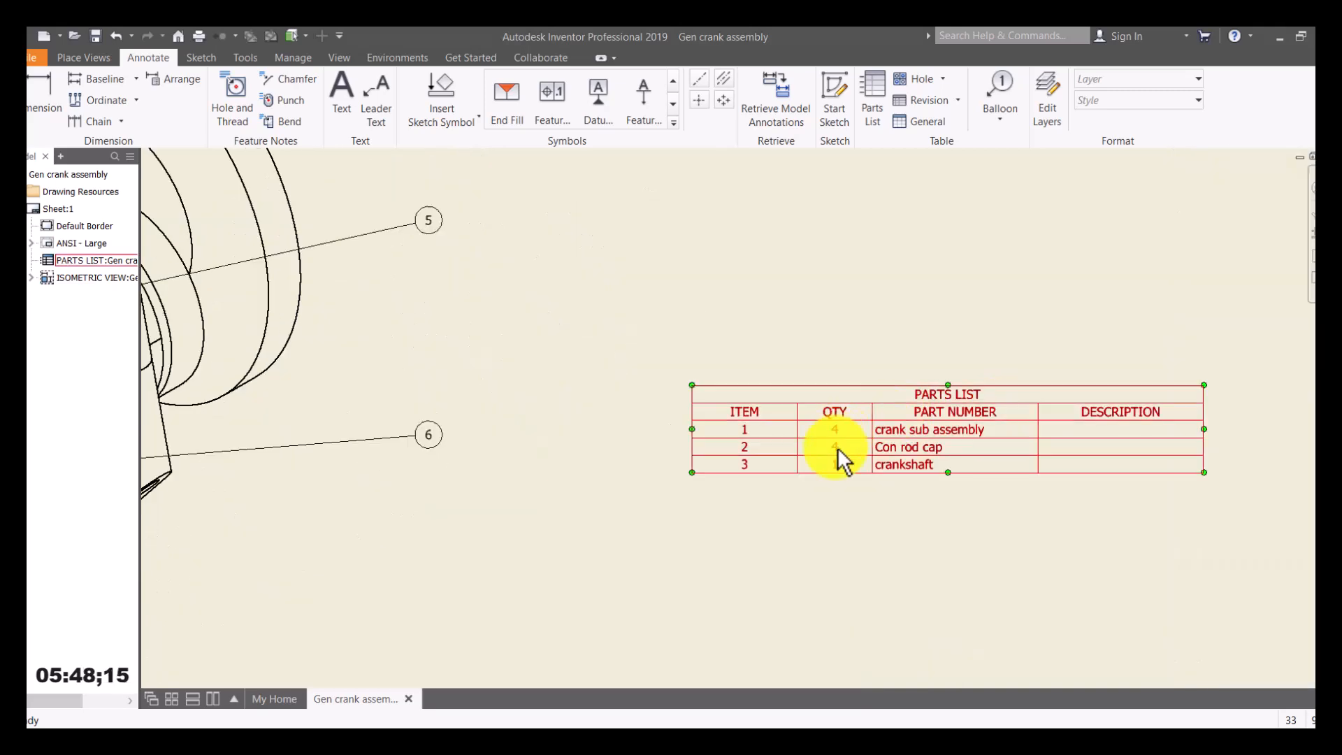
pyautogui.scroll(-2, 869, 455)
pyautogui.click(913, 444)
pyautogui.scroll(2, 913, 444)
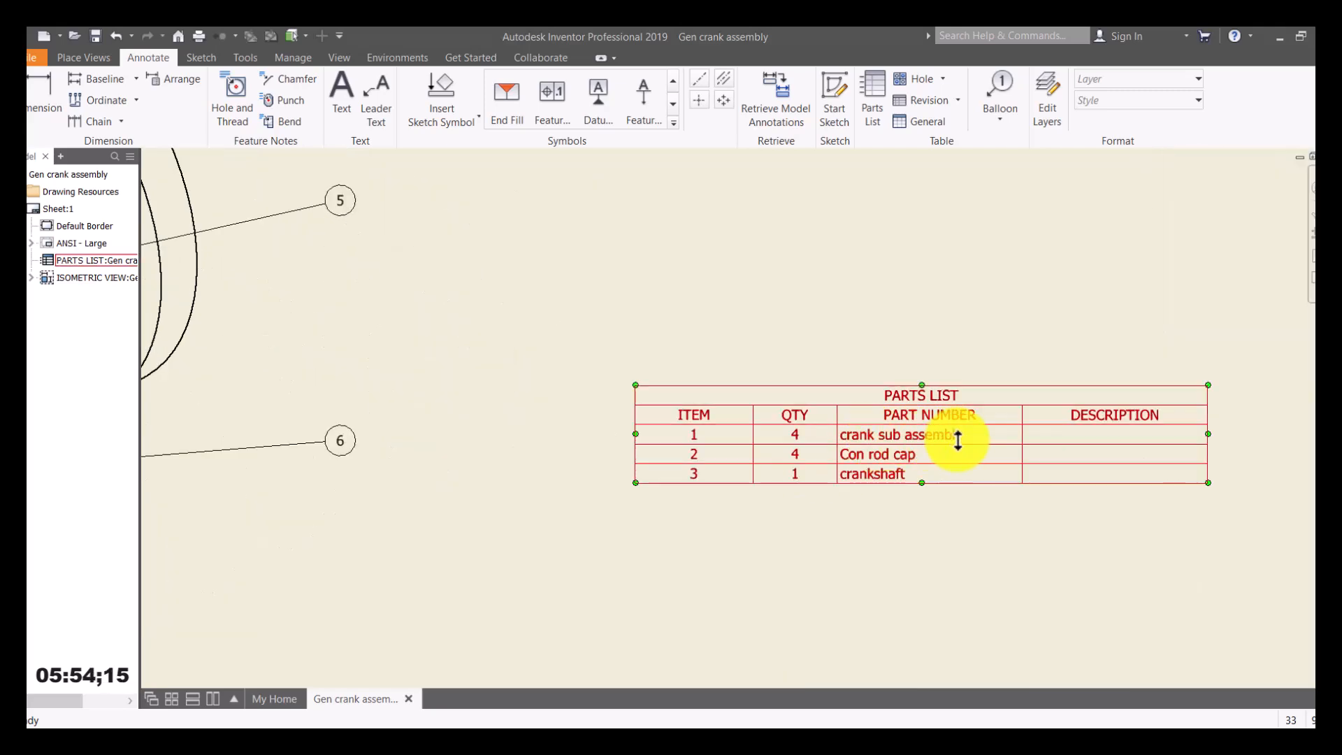
pyautogui.scroll(-3, 955, 438)
pyautogui.moveTo(598, 304); pyautogui.dragTo(602, 350, button='middle')
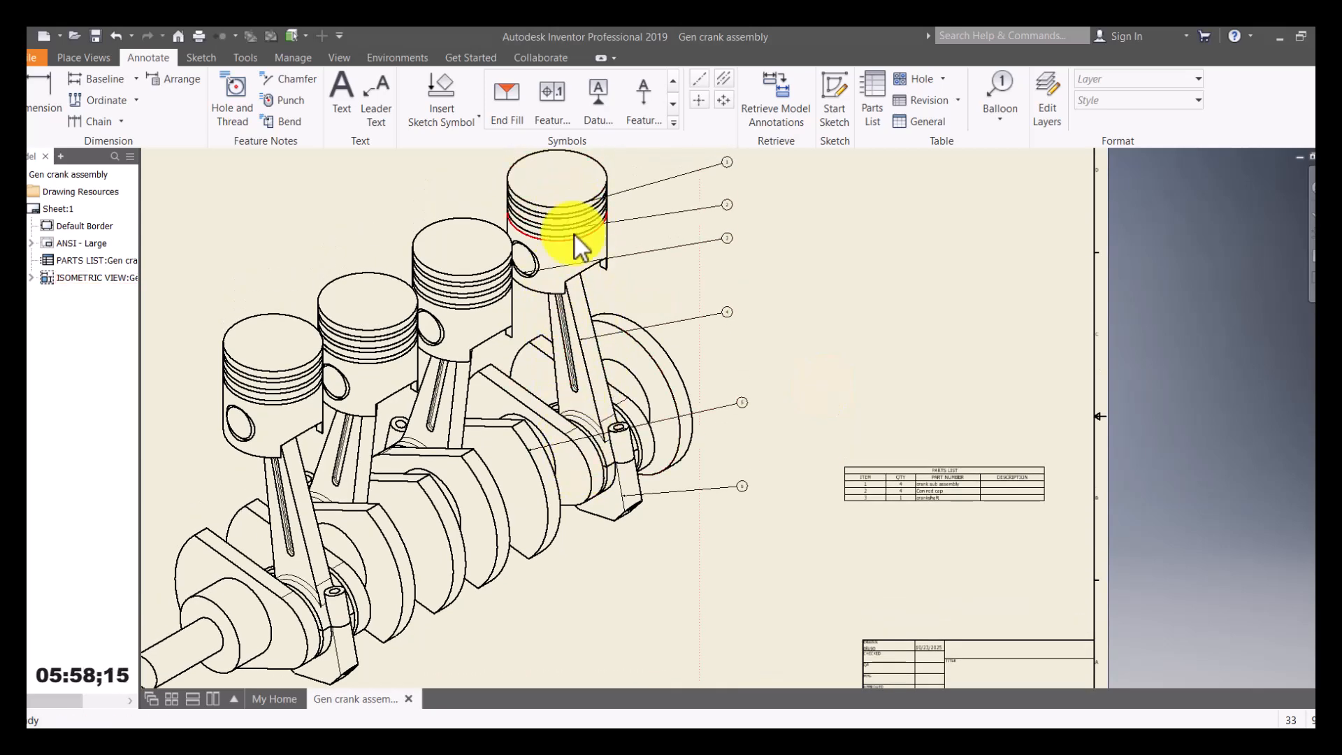
pyautogui.scroll(3, 924, 516)
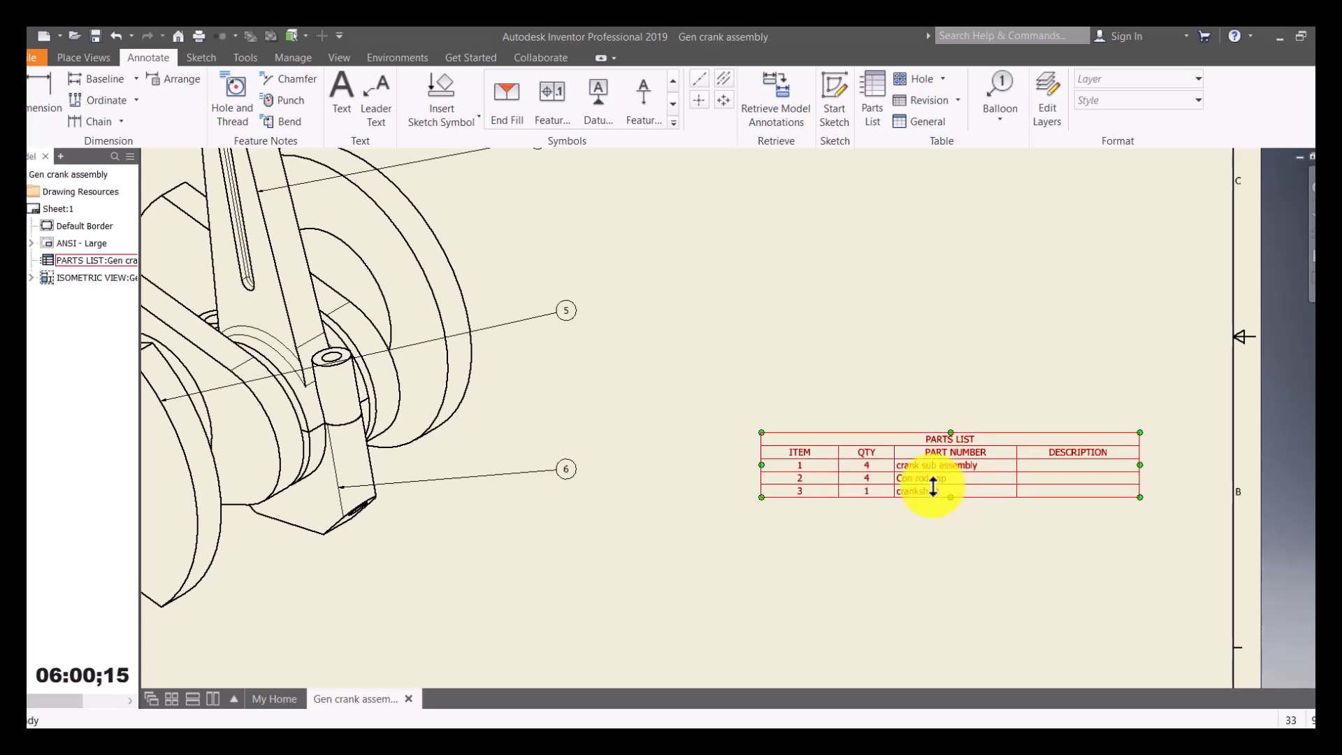
pyautogui.scroll(-5, 458, 266)
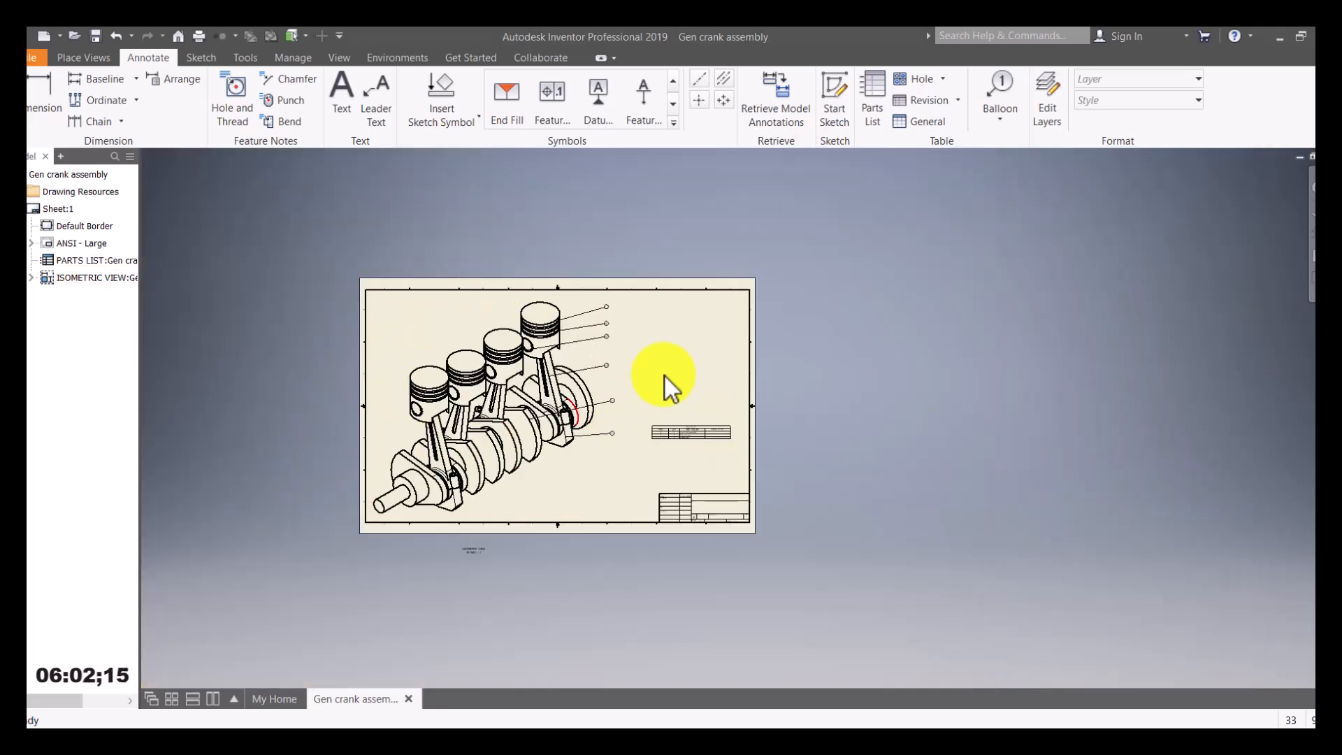
pyautogui.scroll(3, 671, 388)
pyautogui.scroll(4, 686, 478)
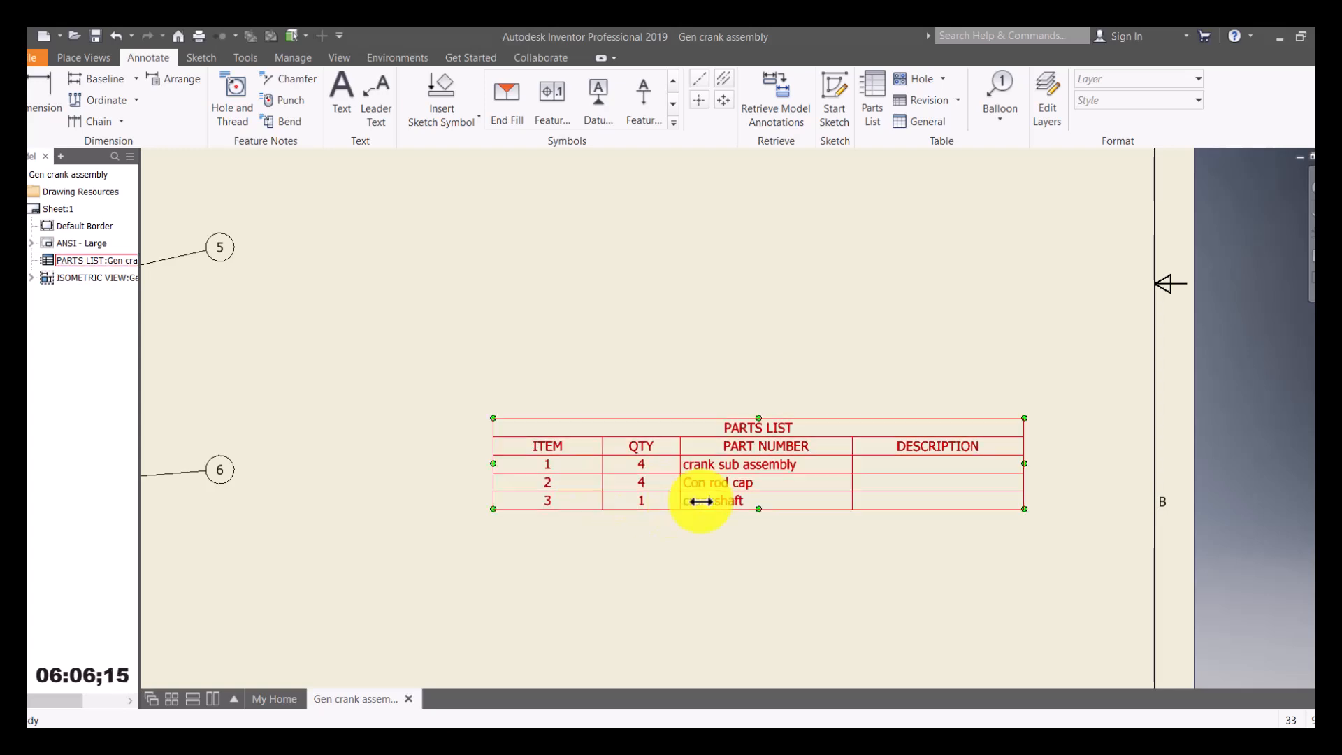
# Insert three custom part rows below the crankshaft row of the parts list and apply the edit.
pyautogui.doubleClick(706, 467)
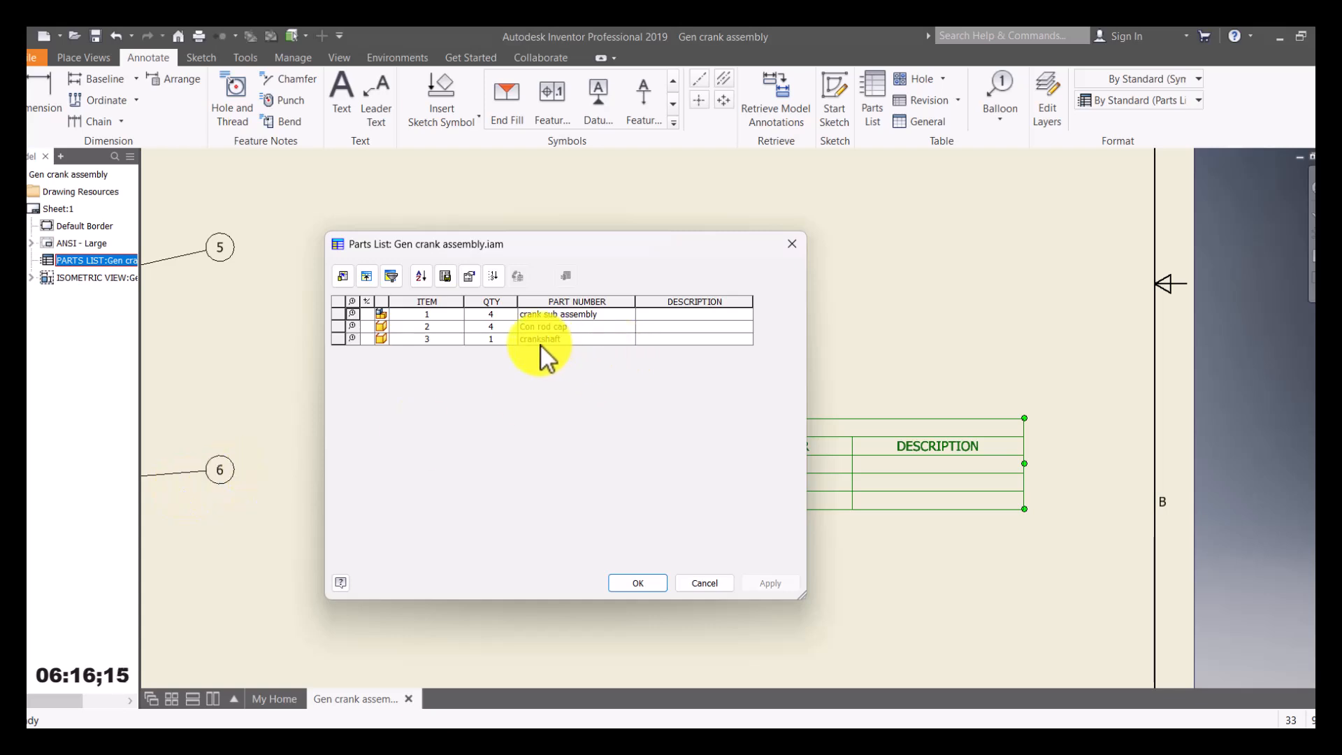
pyautogui.rightClick(358, 342)
pyautogui.click(409, 414)
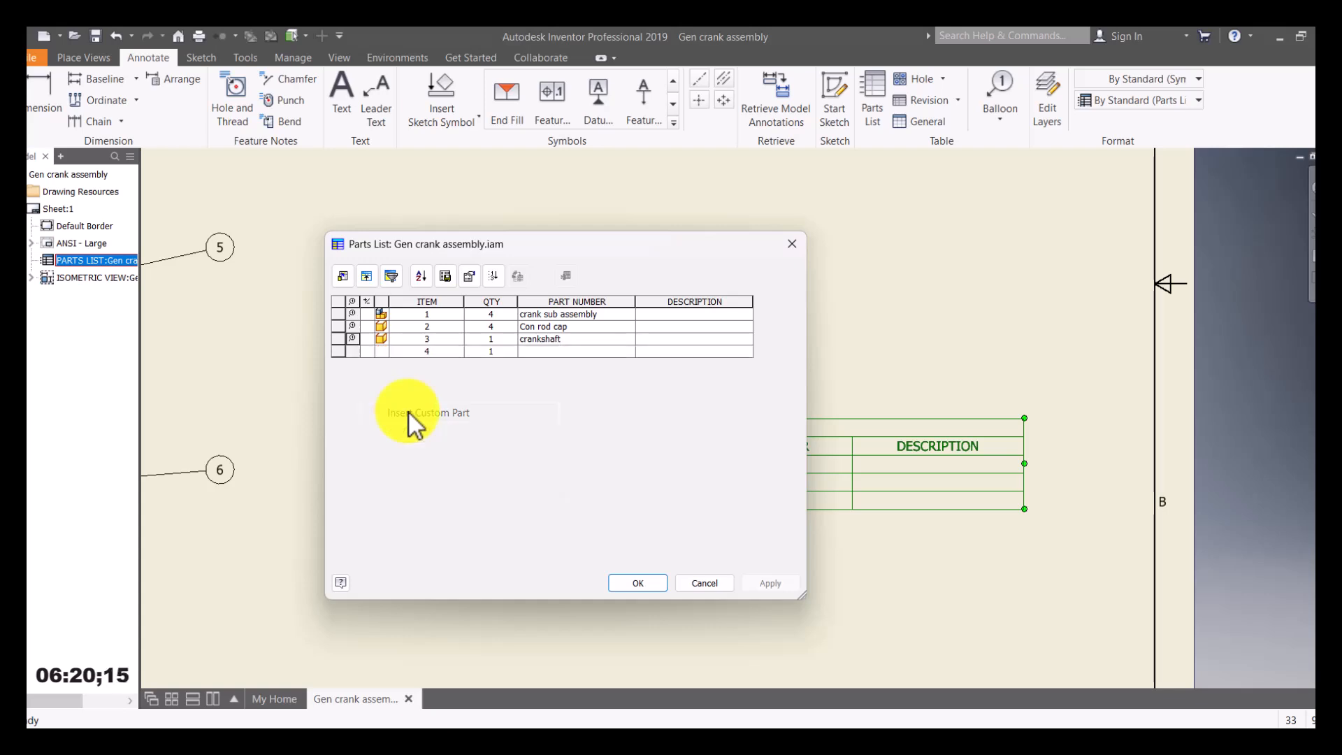
pyautogui.rightClick(381, 351)
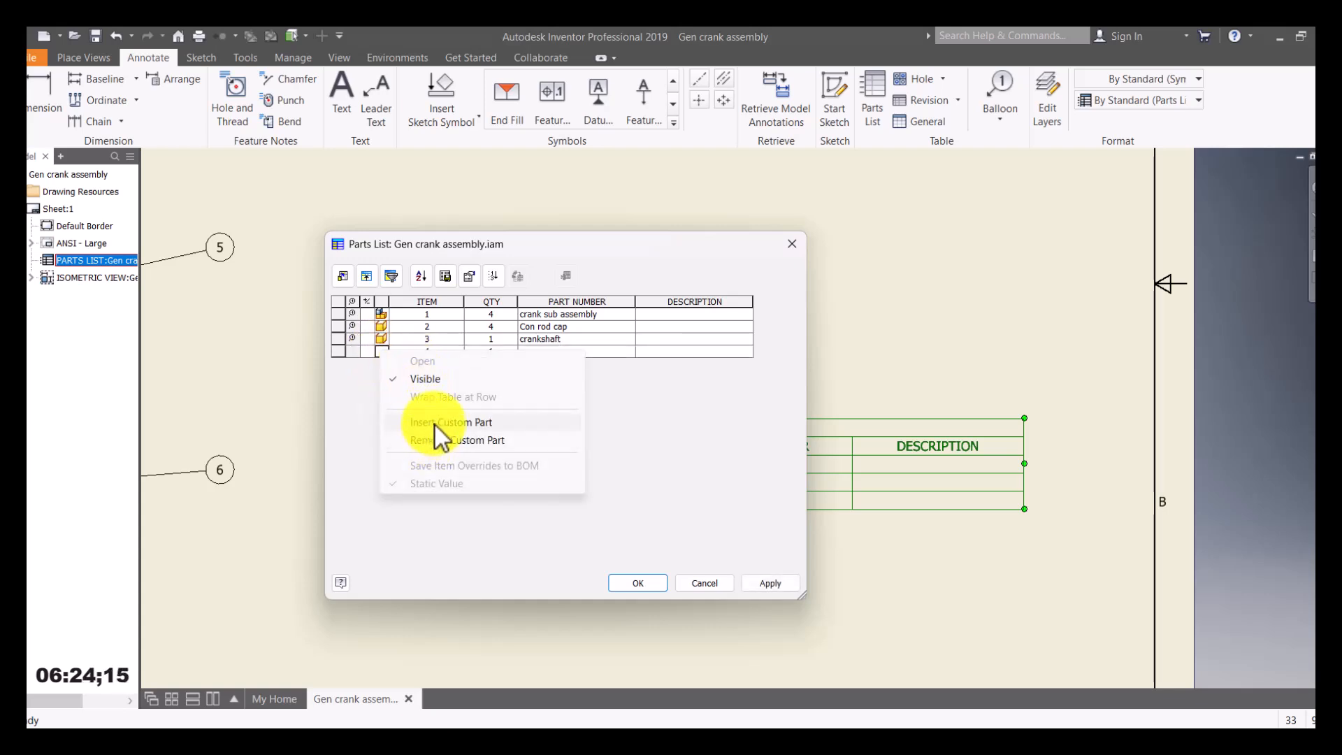
pyautogui.click(435, 423)
pyautogui.rightClick(385, 366)
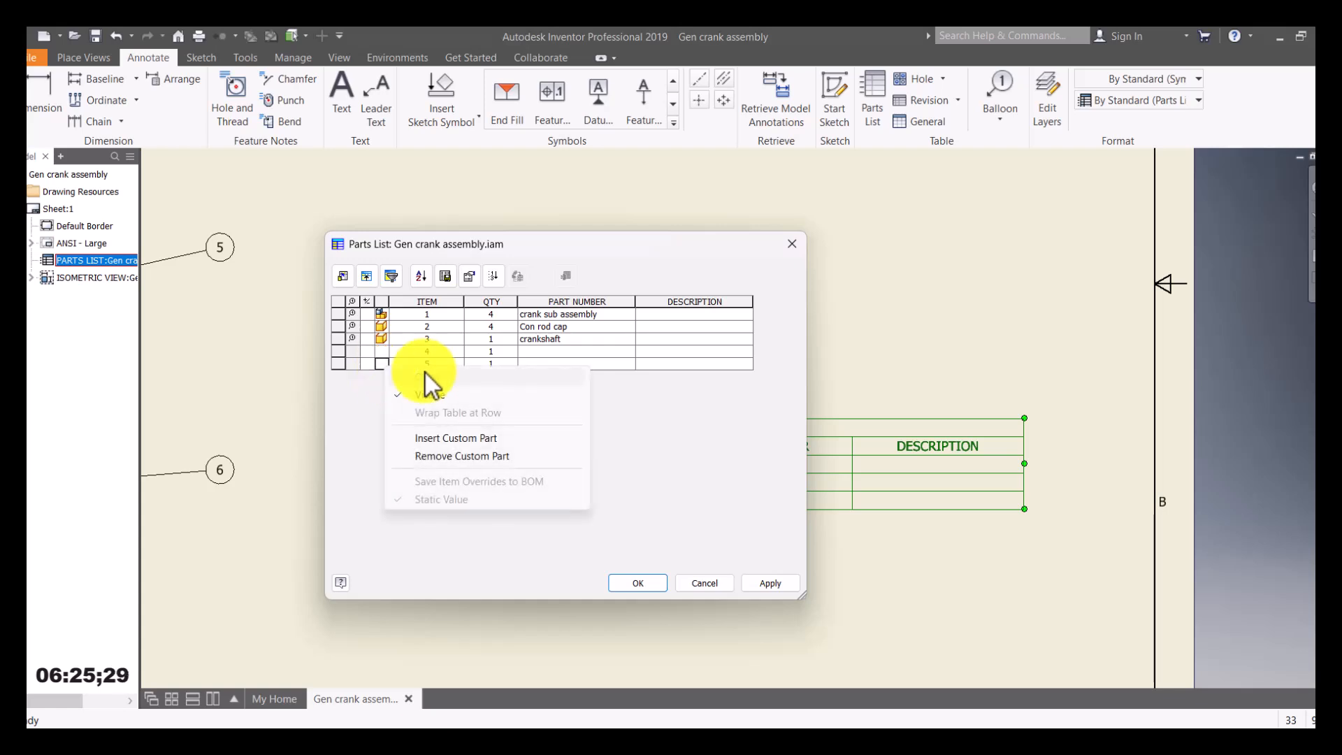
pyautogui.click(443, 439)
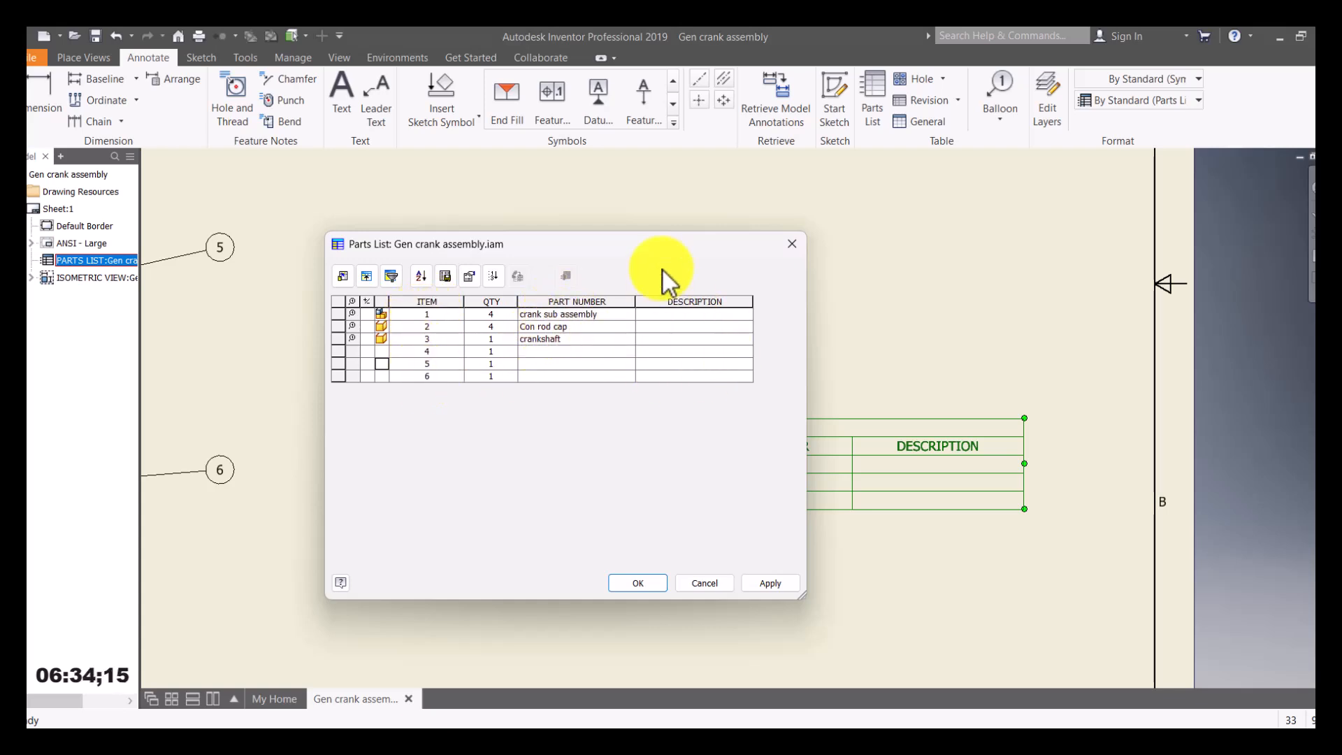
pyautogui.moveTo(669, 253); pyautogui.dragTo(538, 300)
pyautogui.click(661, 638)
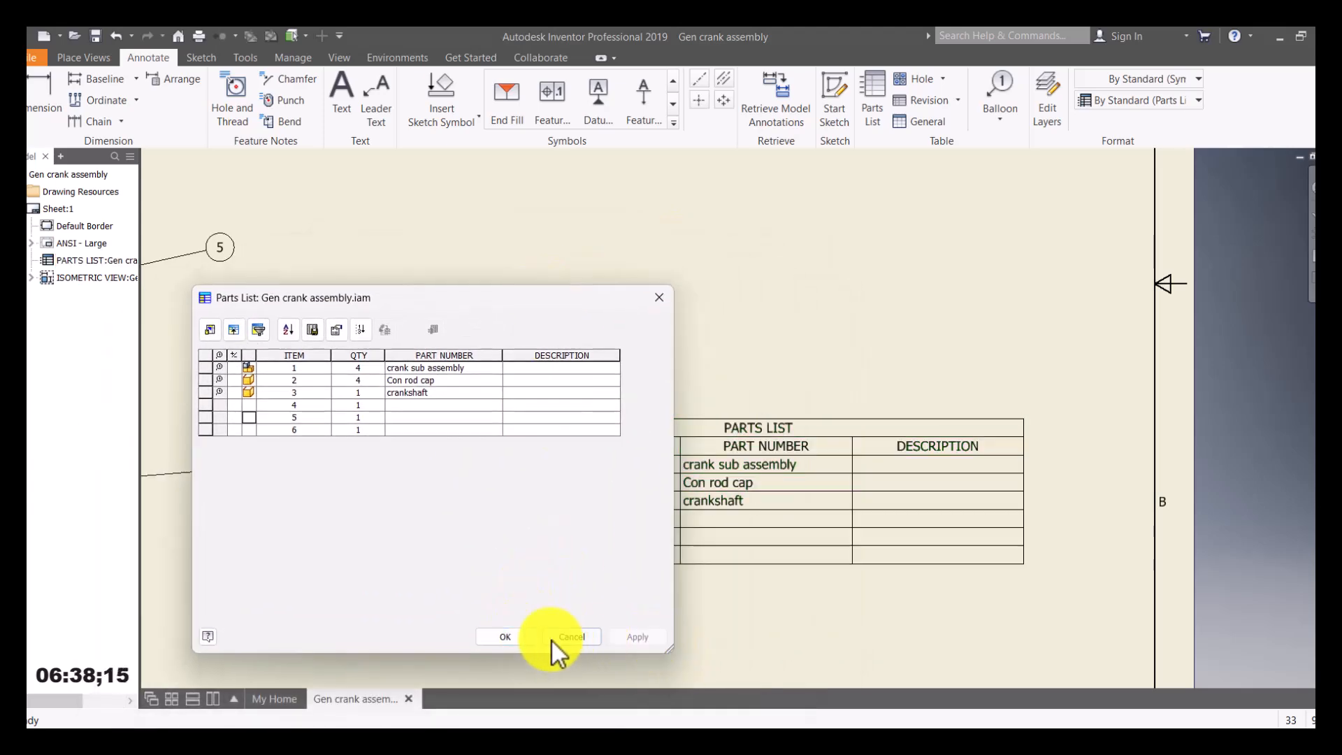
pyautogui.click(522, 638)
# Check the extended parts list against each numbered balloon to identify which part name belongs to each item.
pyautogui.scroll(-5, 731, 510)
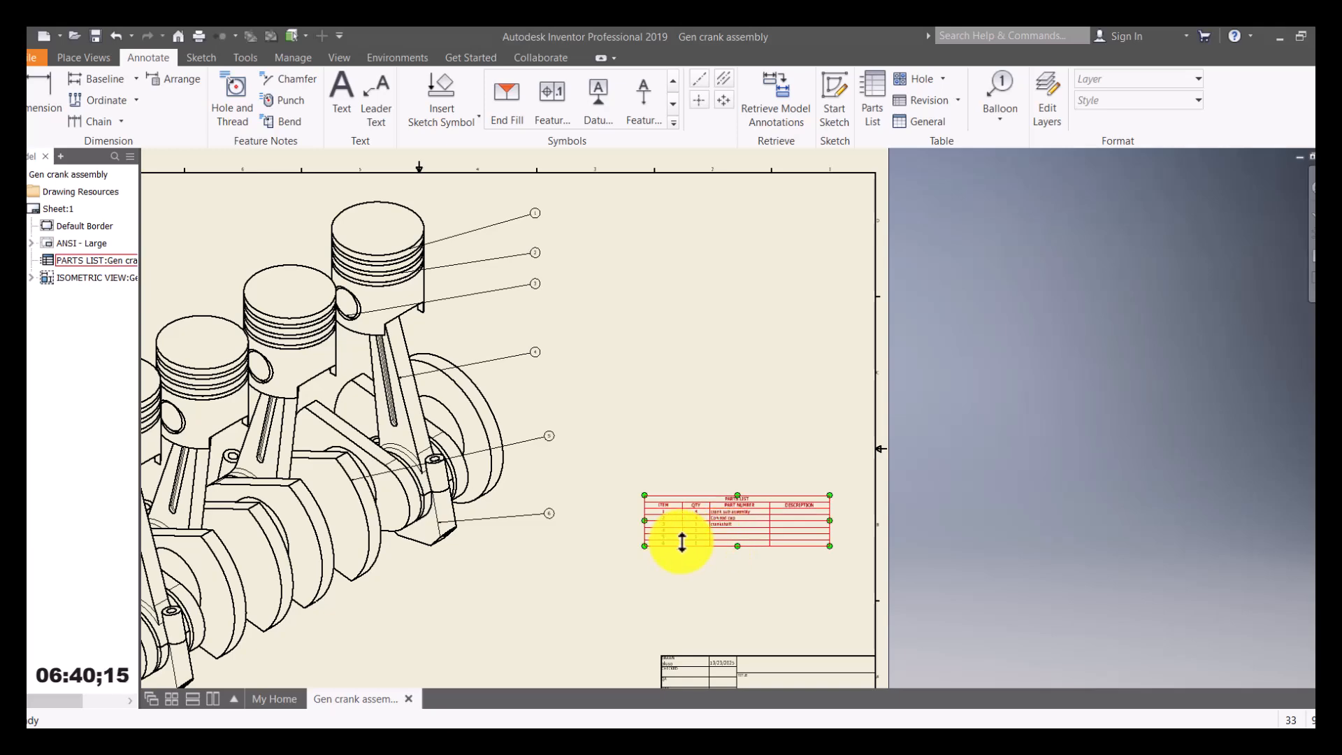
pyautogui.scroll(5, 680, 539)
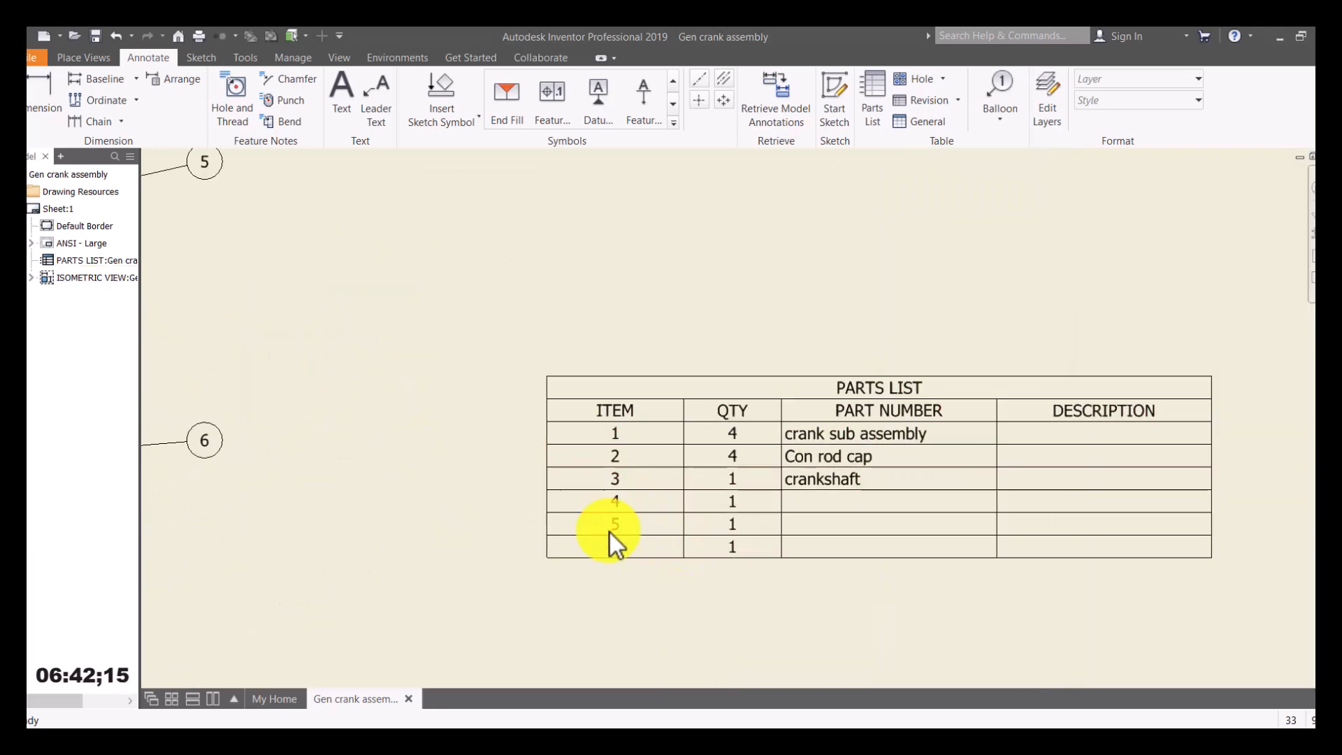
pyautogui.scroll(-4, 811, 512)
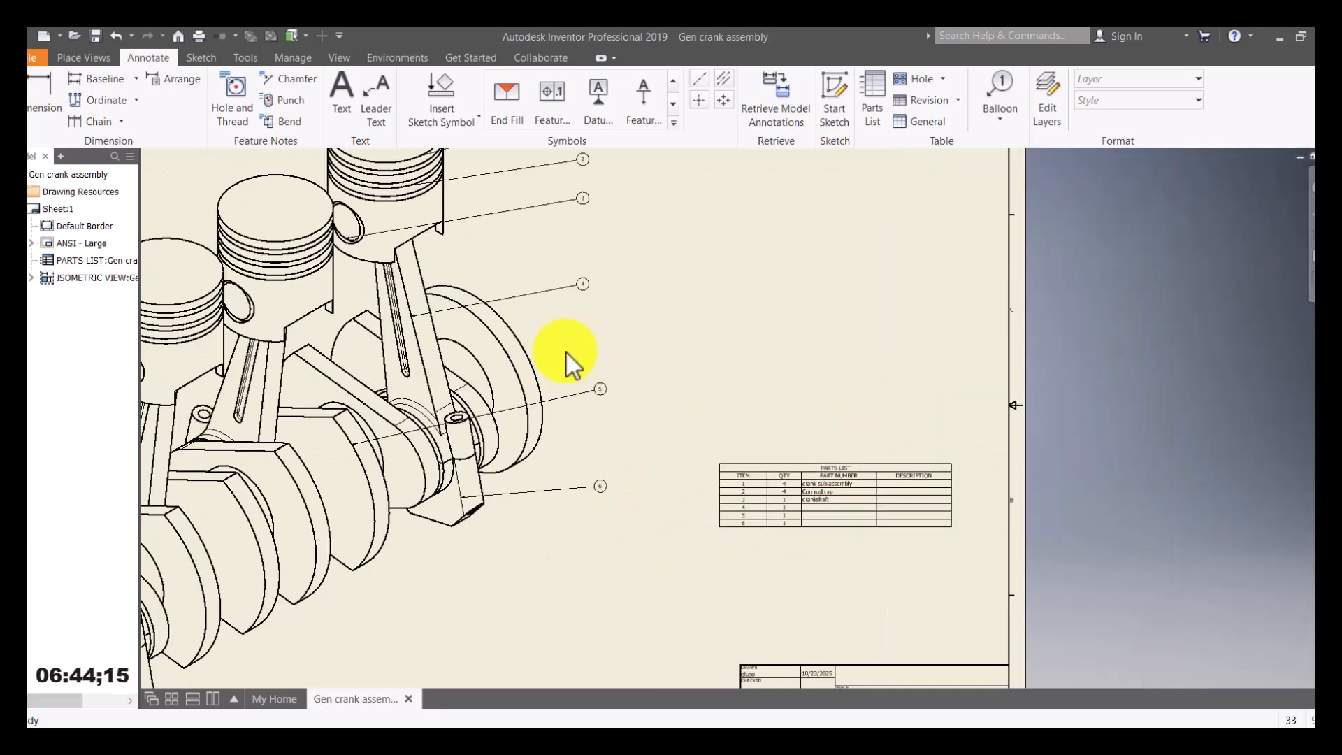
pyautogui.moveTo(619, 207); pyautogui.dragTo(591, 358, button='middle')
pyautogui.click(773, 554)
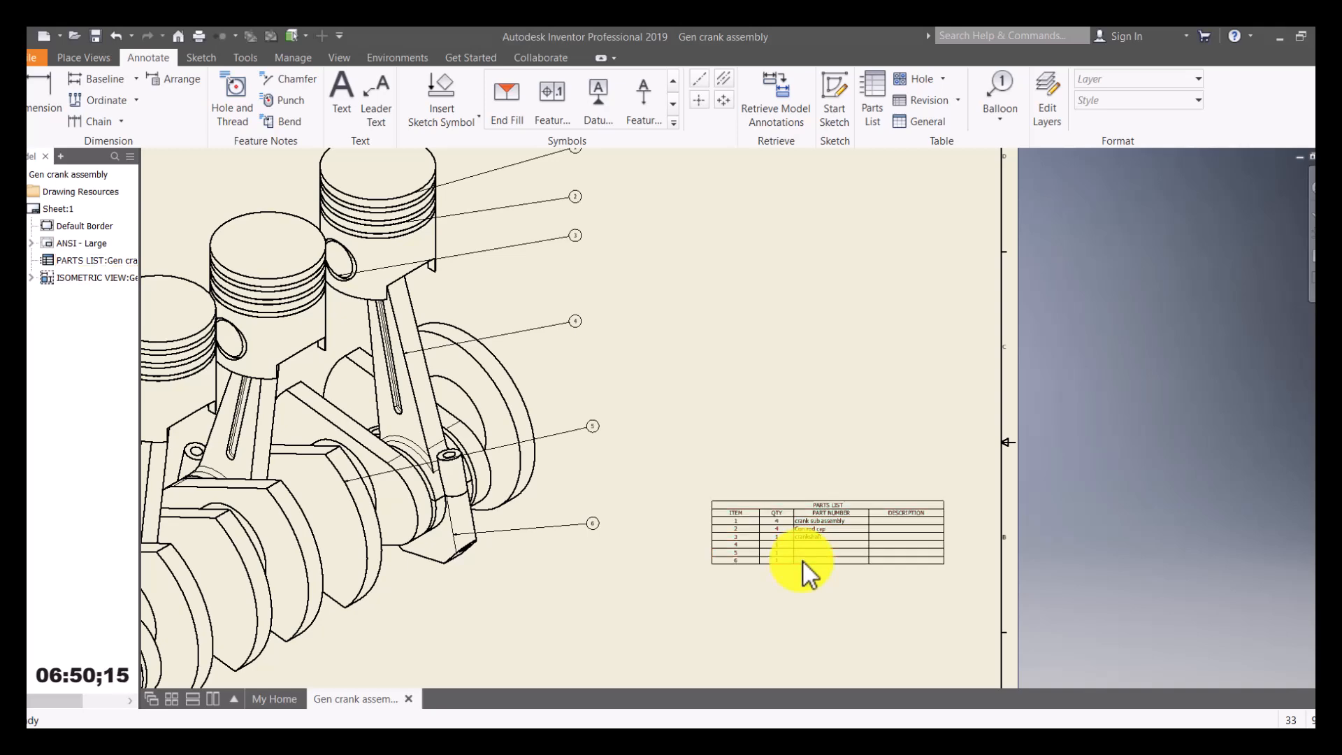
pyautogui.moveTo(632, 362); pyautogui.dragTo(616, 467, button='middle')
pyautogui.moveTo(815, 618); pyautogui.dragTo(776, 518, button='middle')
pyautogui.scroll(-3, 776, 518)
pyautogui.scroll(5, 776, 518)
pyautogui.scroll(-2, 540, 289)
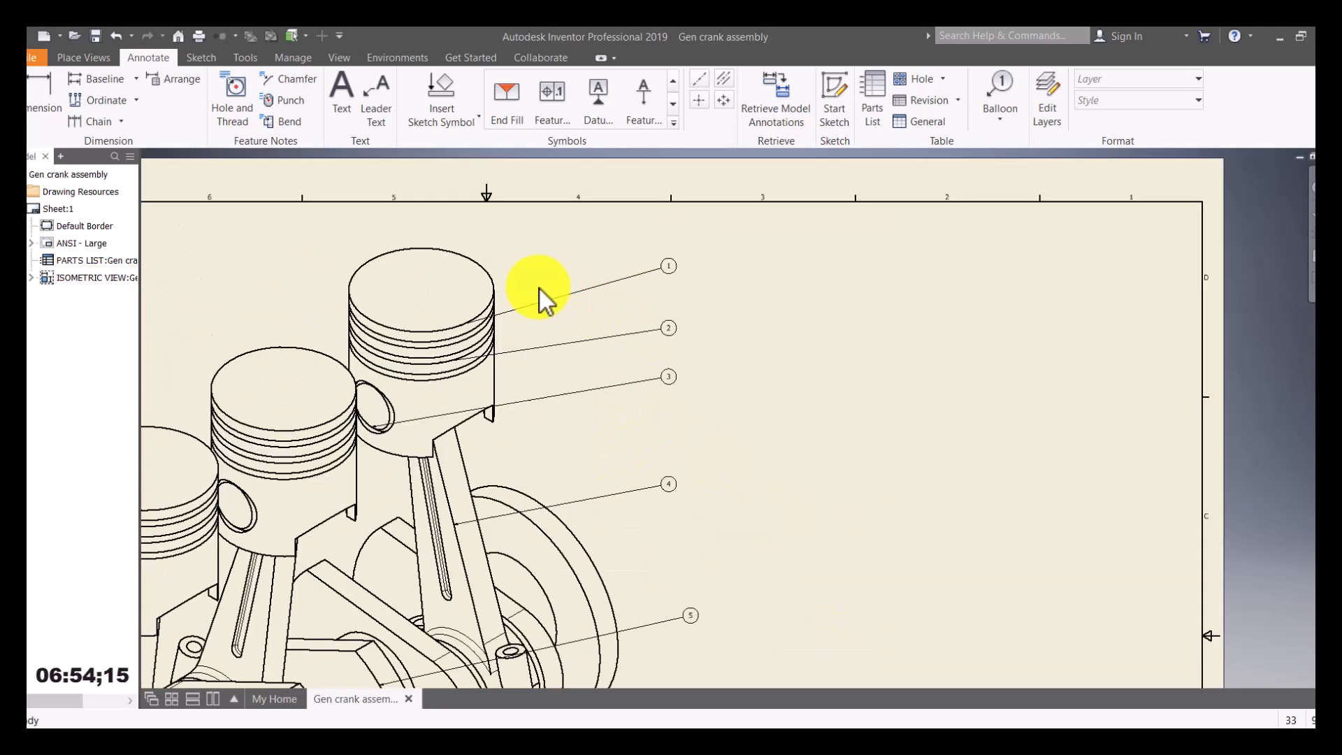
pyautogui.scroll(-3, 475, 302)
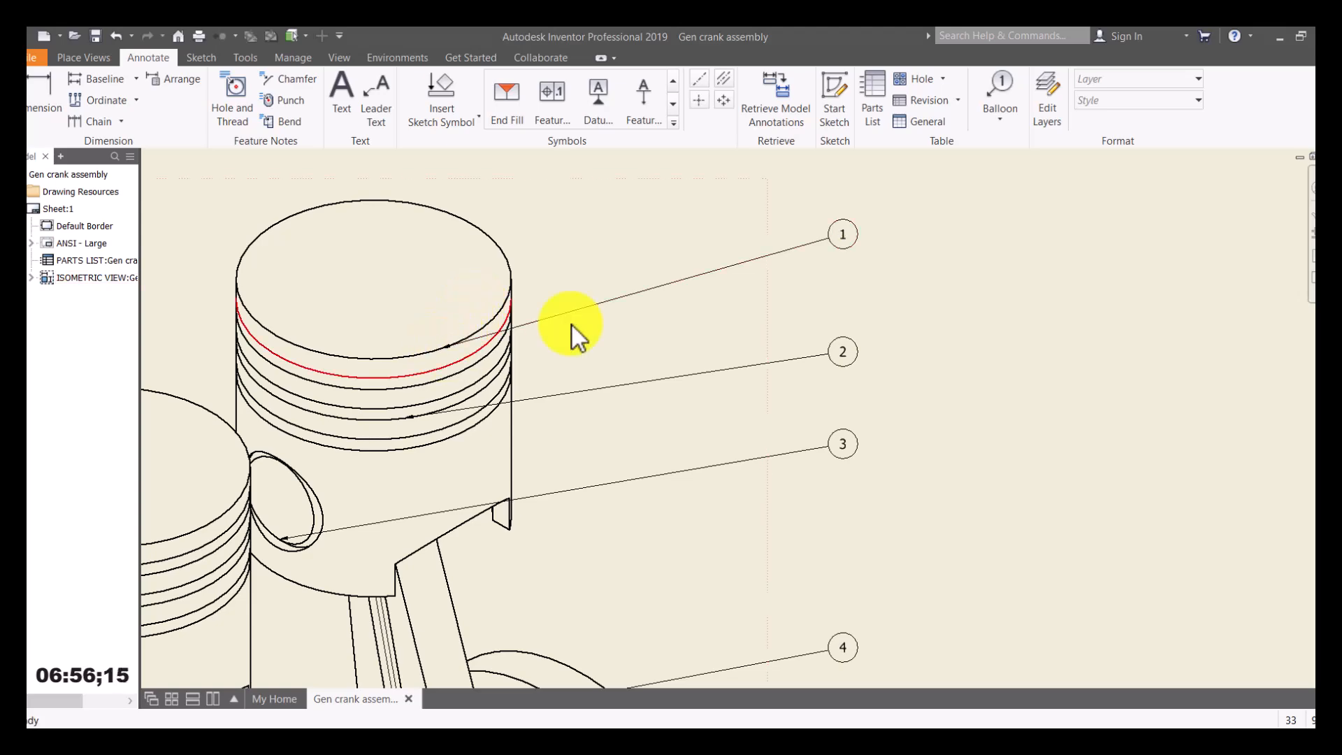
pyautogui.scroll(4, 798, 429)
pyautogui.moveTo(801, 424); pyautogui.dragTo(583, 375, button='middle')
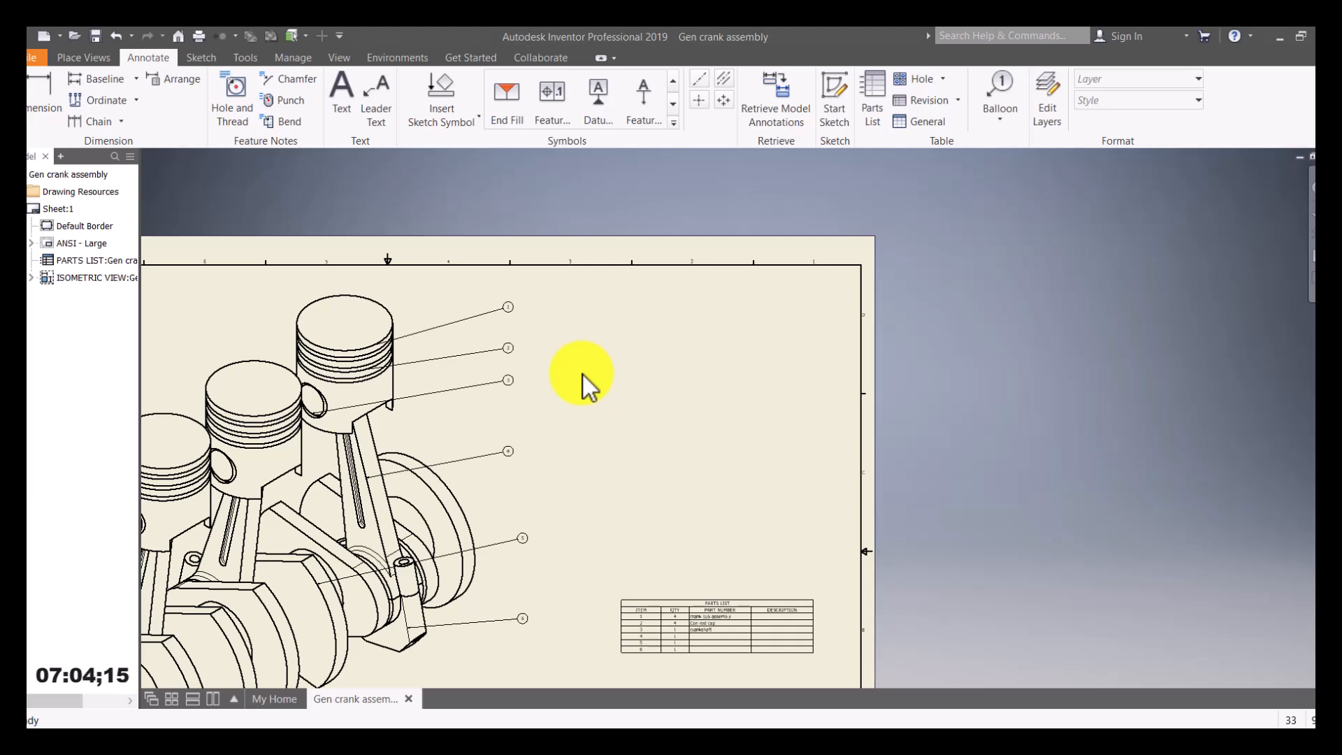
pyautogui.scroll(5, 589, 371)
pyautogui.scroll(-5, 637, 334)
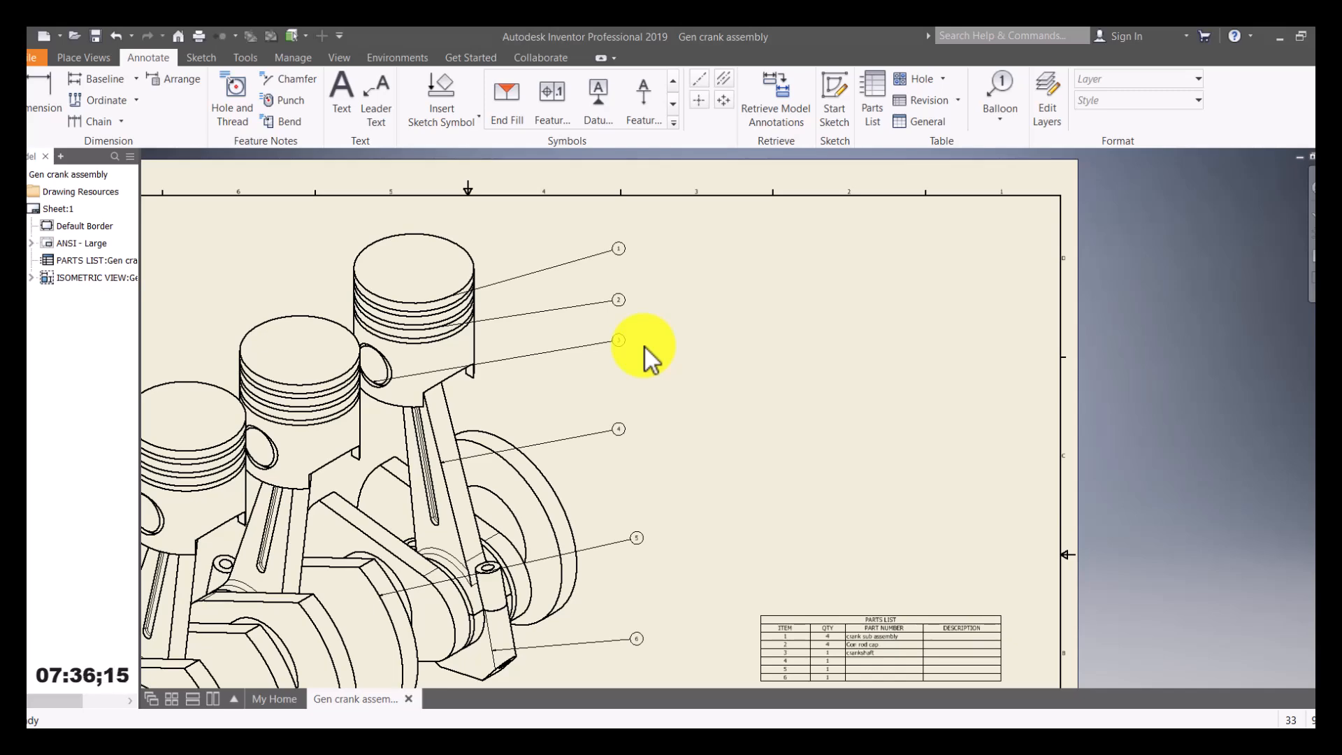
# Reopen the parts list for editing and change the part number of item 1 to Piston.
pyautogui.click(953, 677)
pyautogui.moveTo(953, 678); pyautogui.dragTo(825, 536, button='middle')
pyautogui.doubleClick(800, 540)
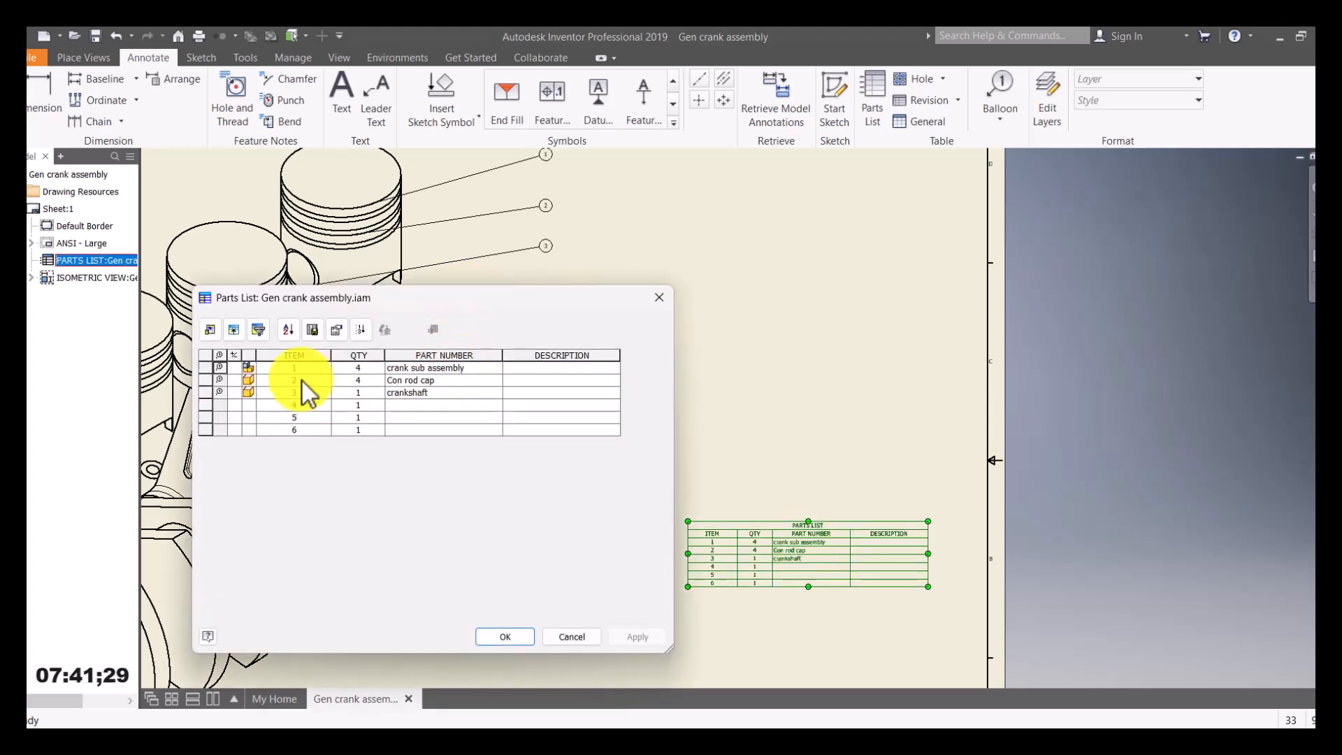
pyautogui.click(472, 367)
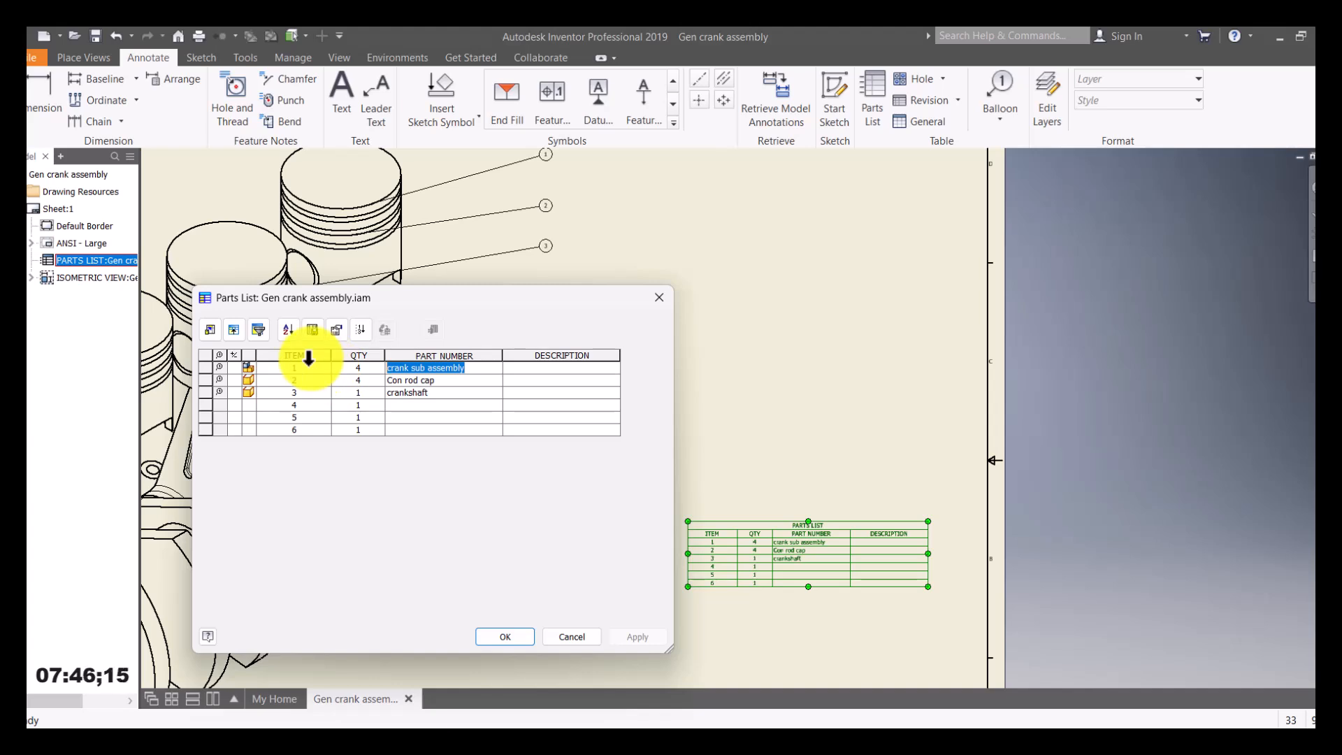
pyautogui.write('Piston')
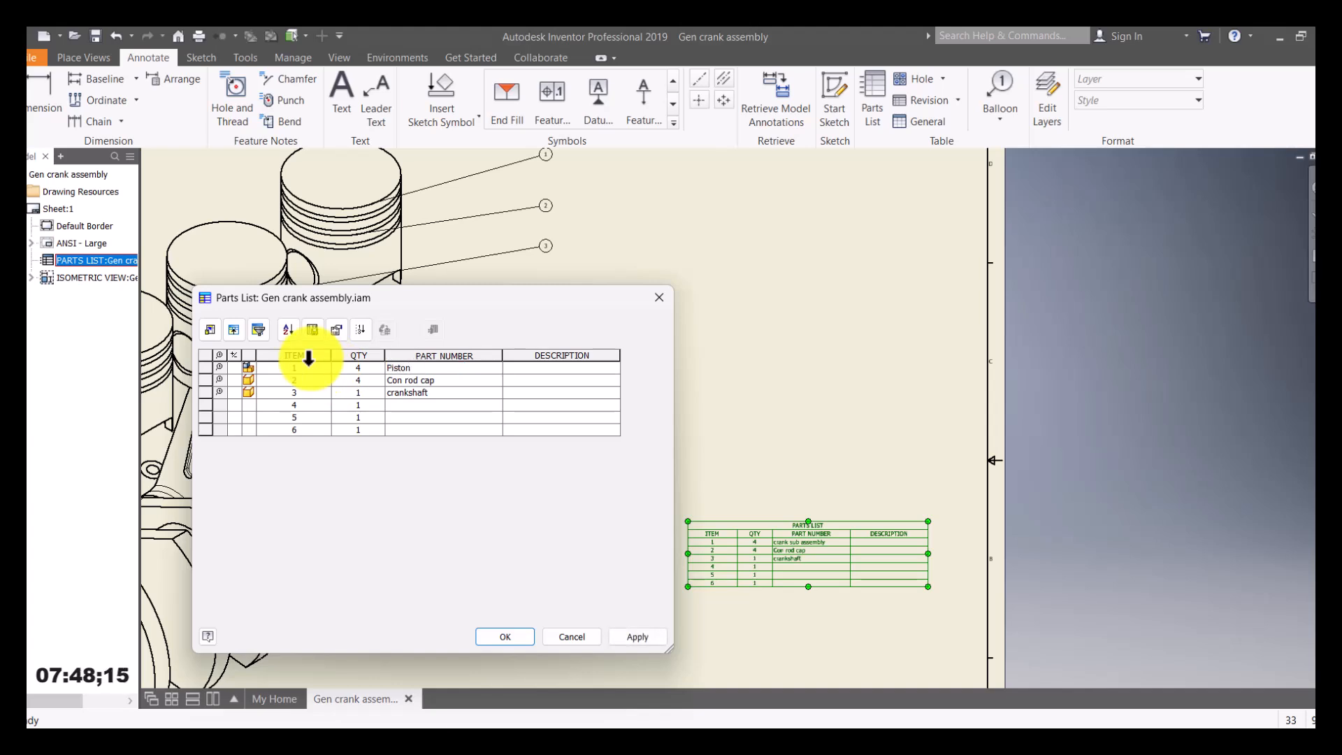
# Change the part number of item 2 in the parts list to Piston Ring.
pyautogui.click(435, 381)
pyautogui.doubleClick(435, 380)
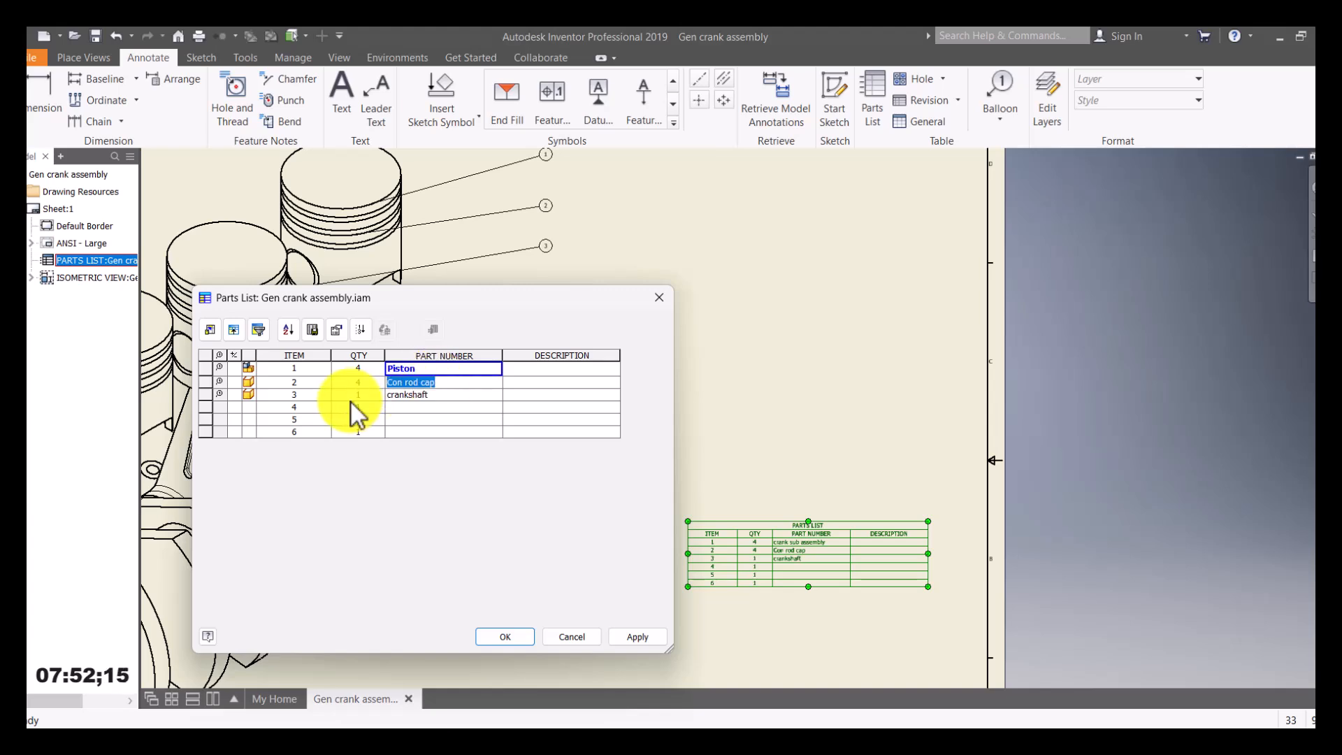
pyautogui.write('Piston Pin')
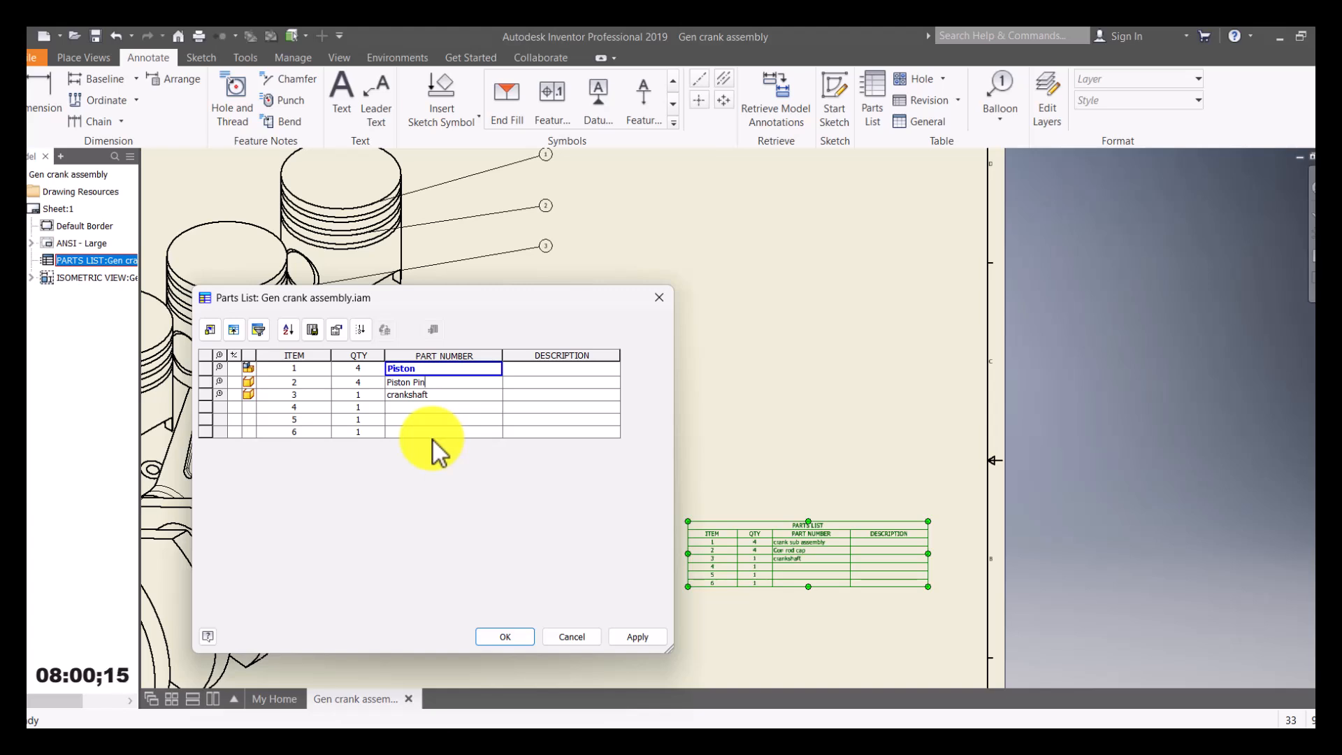
pyautogui.moveTo(424, 386); pyautogui.dragTo(383, 390)
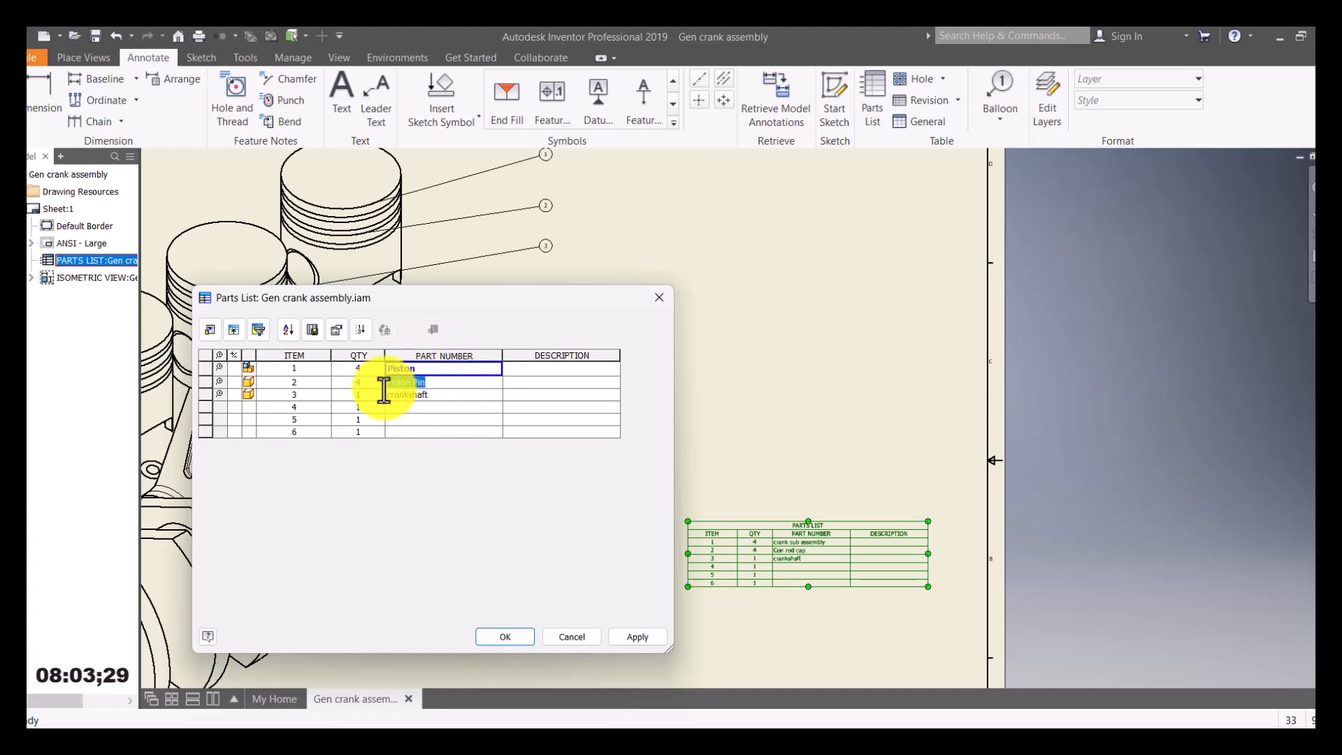
pyautogui.click(432, 382)
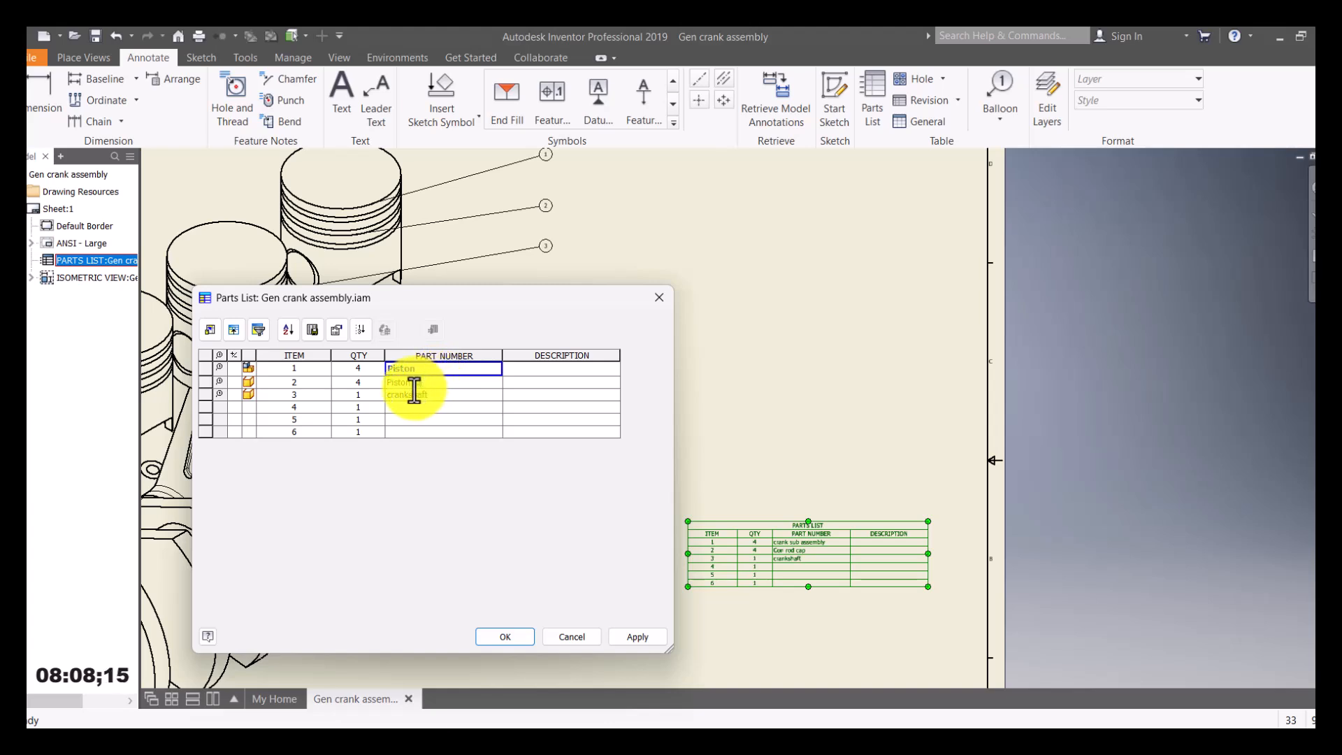
pyautogui.click(451, 399)
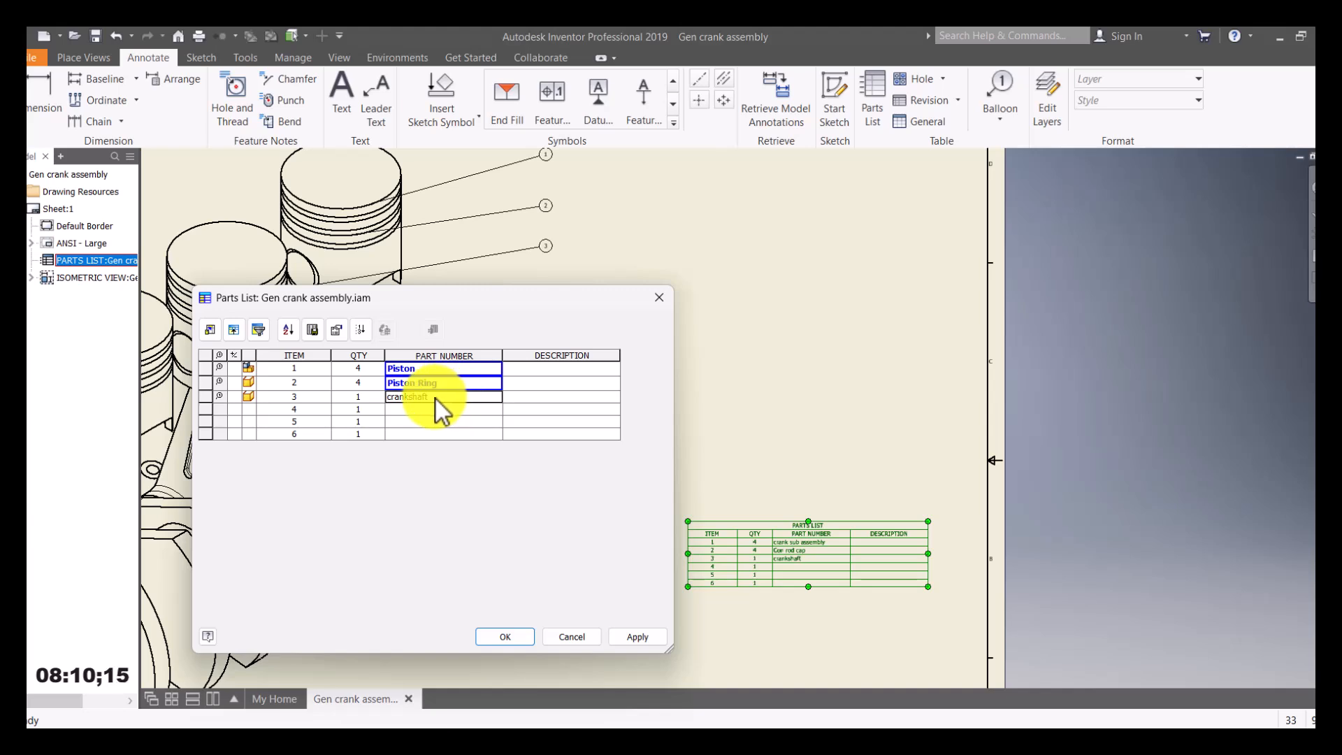
# Change the part number of item 3 in the parts list to Piston Pin and name item 4 Connecting Rod.
pyautogui.click(429, 400)
pyautogui.moveTo(431, 396); pyautogui.dragTo(309, 397)
pyautogui.write('Piston Pin')
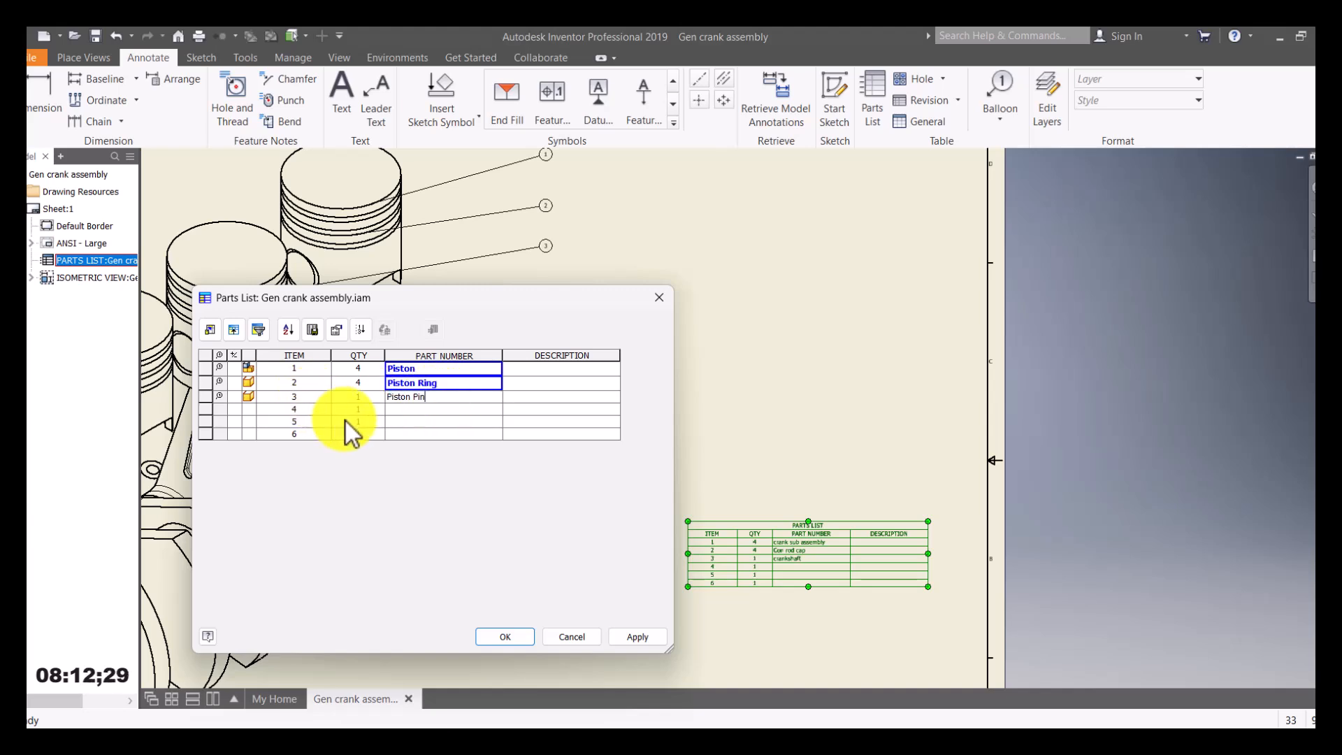
pyautogui.click(400, 412)
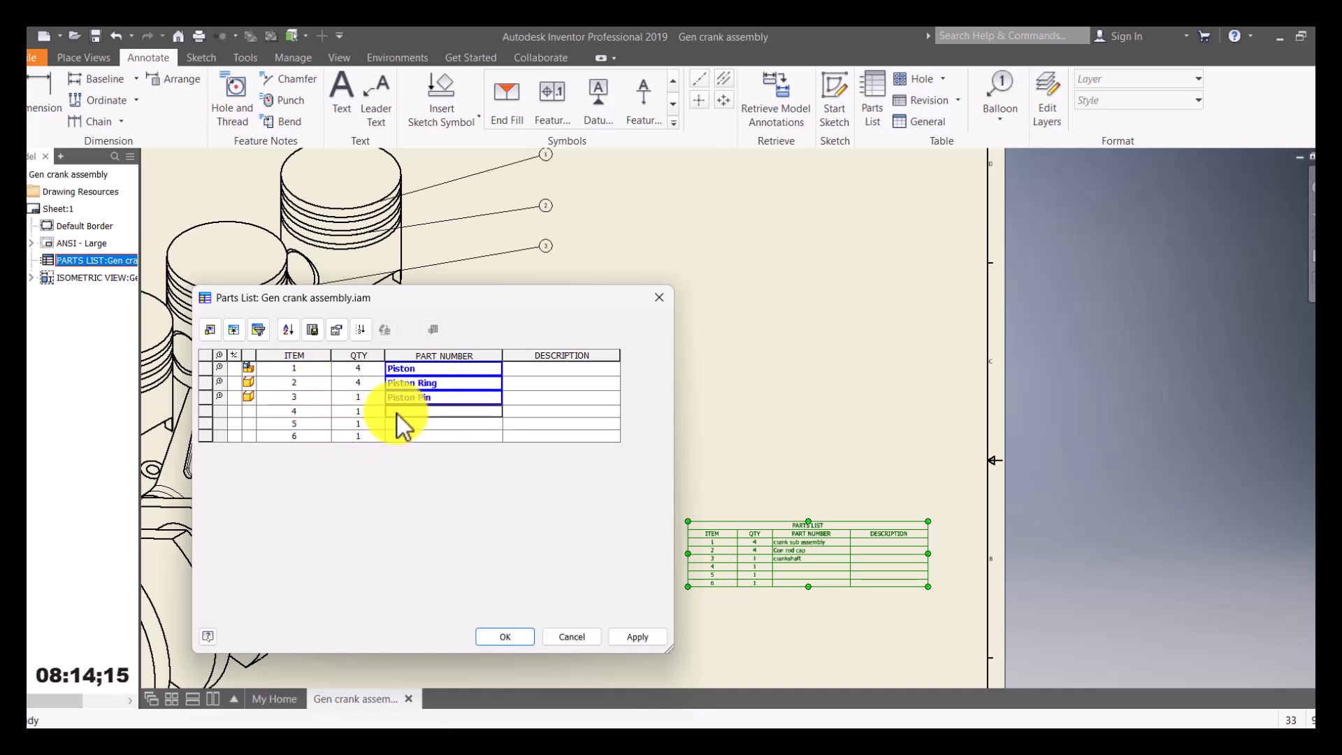
pyautogui.write('Connecting Rod')
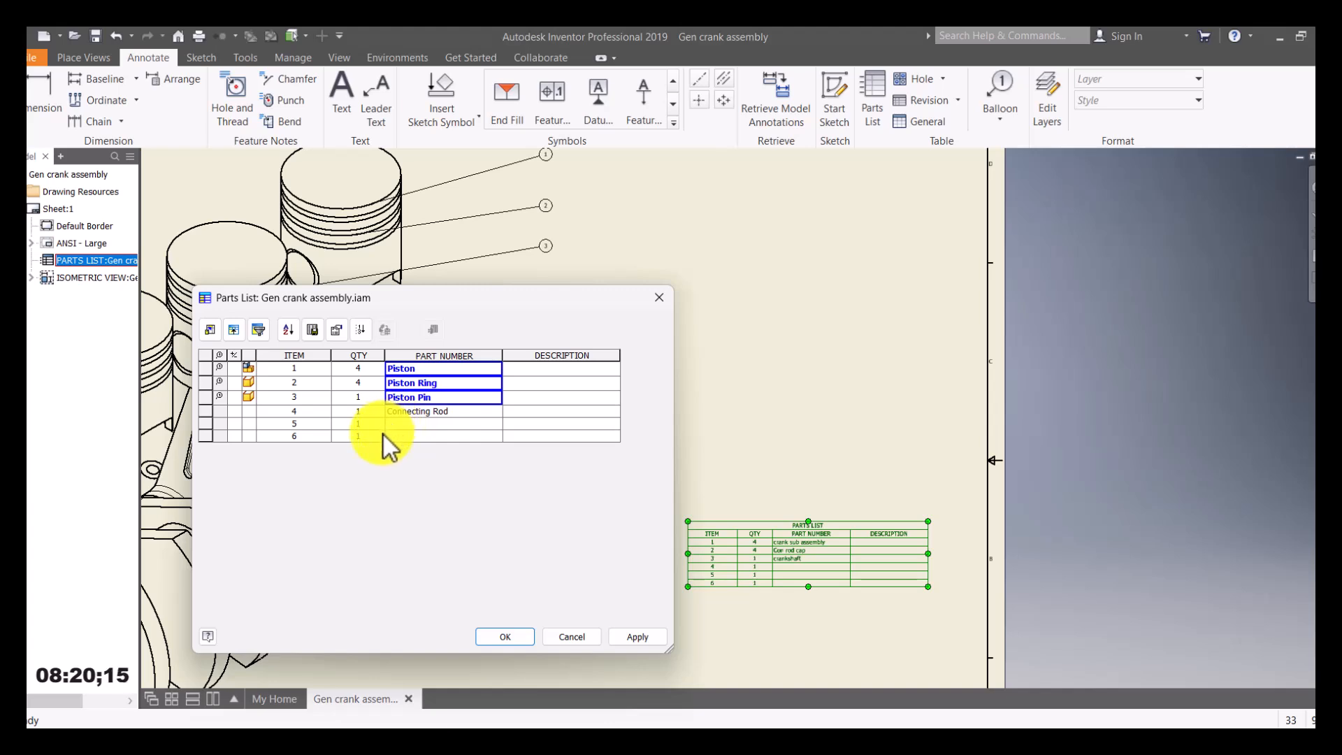
# Enter Crank Shaft as the part number of item 5 and Connecting Rod Cap for item 6.
pyautogui.click(394, 424)
pyautogui.write('Crank Shaft')
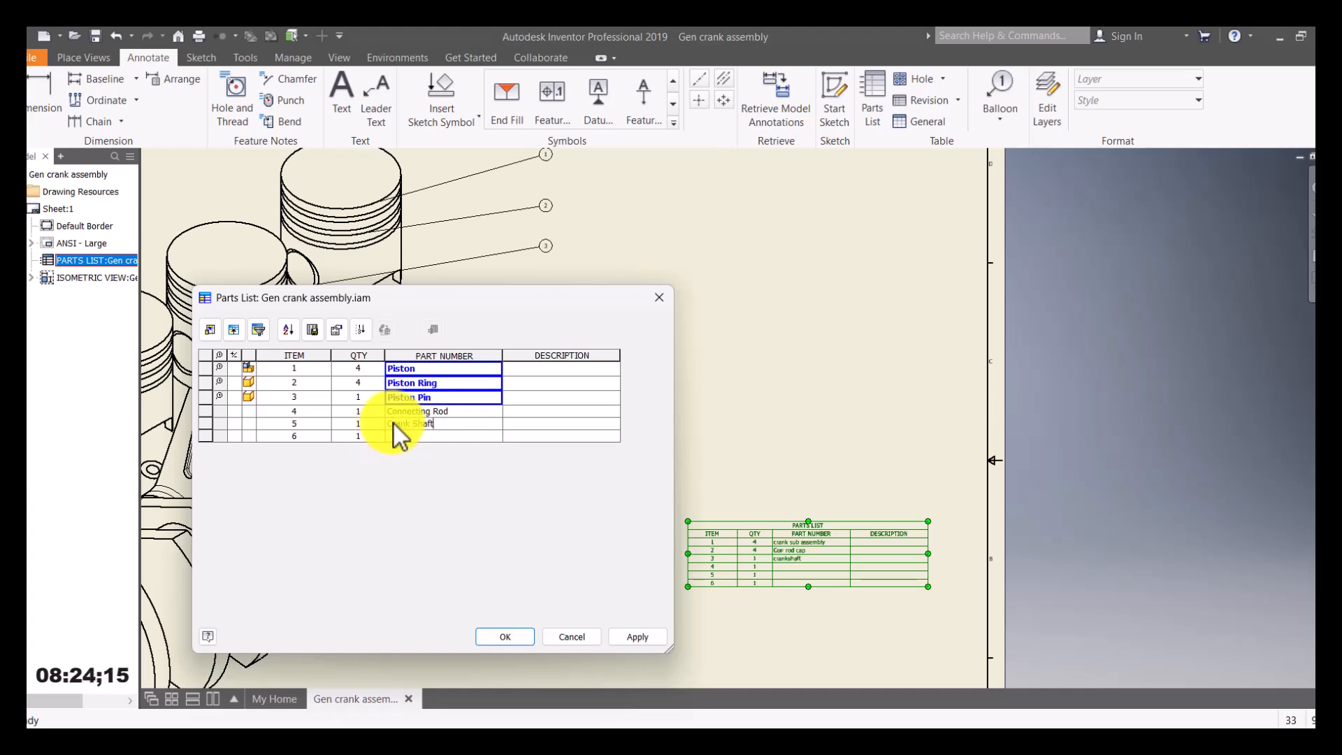
pyautogui.click(428, 437)
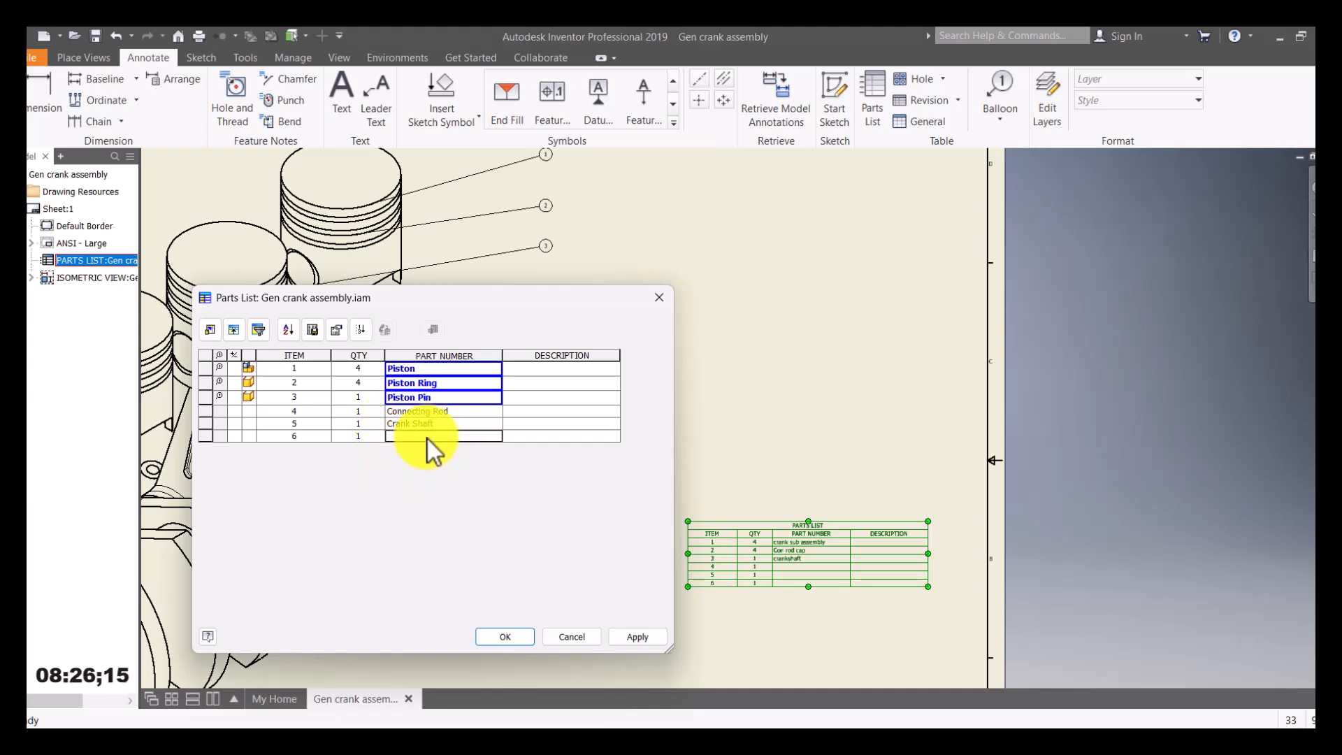
pyautogui.write('Connecting Rod Cap')
# Extend the part number of item 1 in the parts list to Piston Head.
pyautogui.click(540, 373)
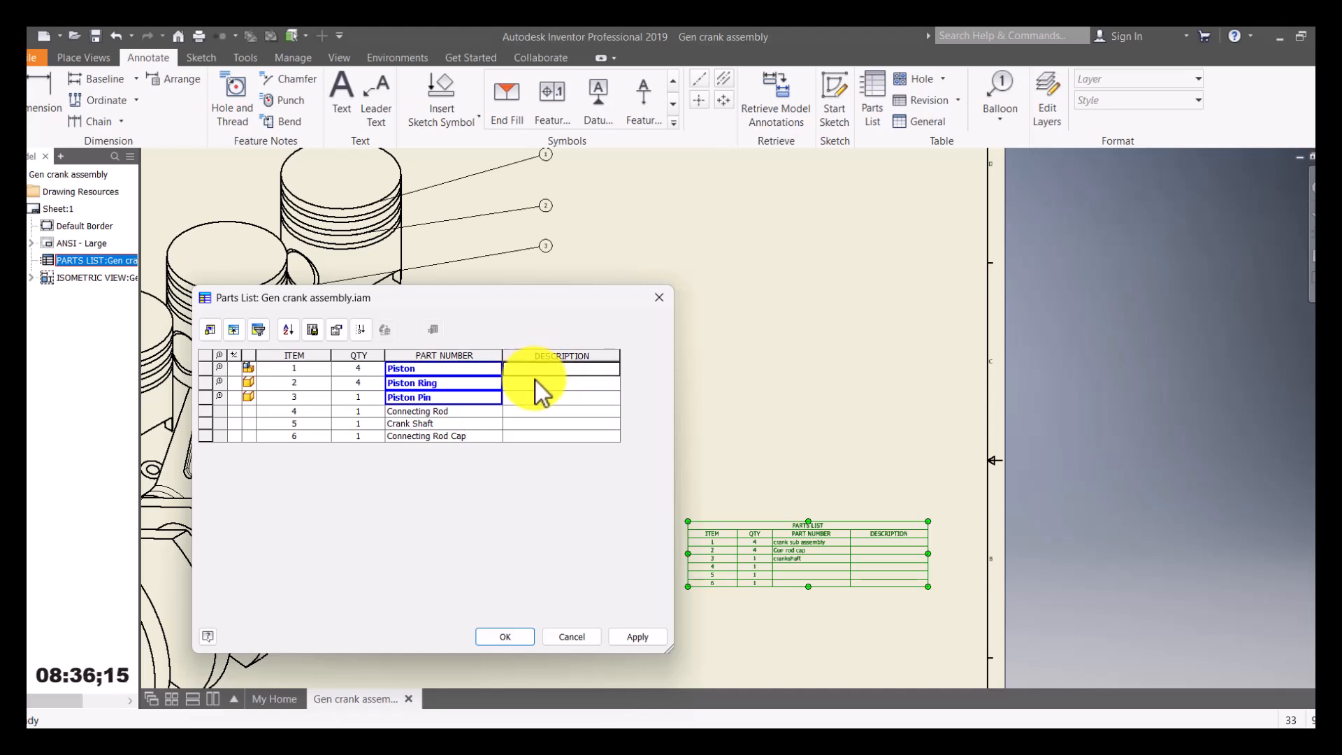
pyautogui.click(544, 386)
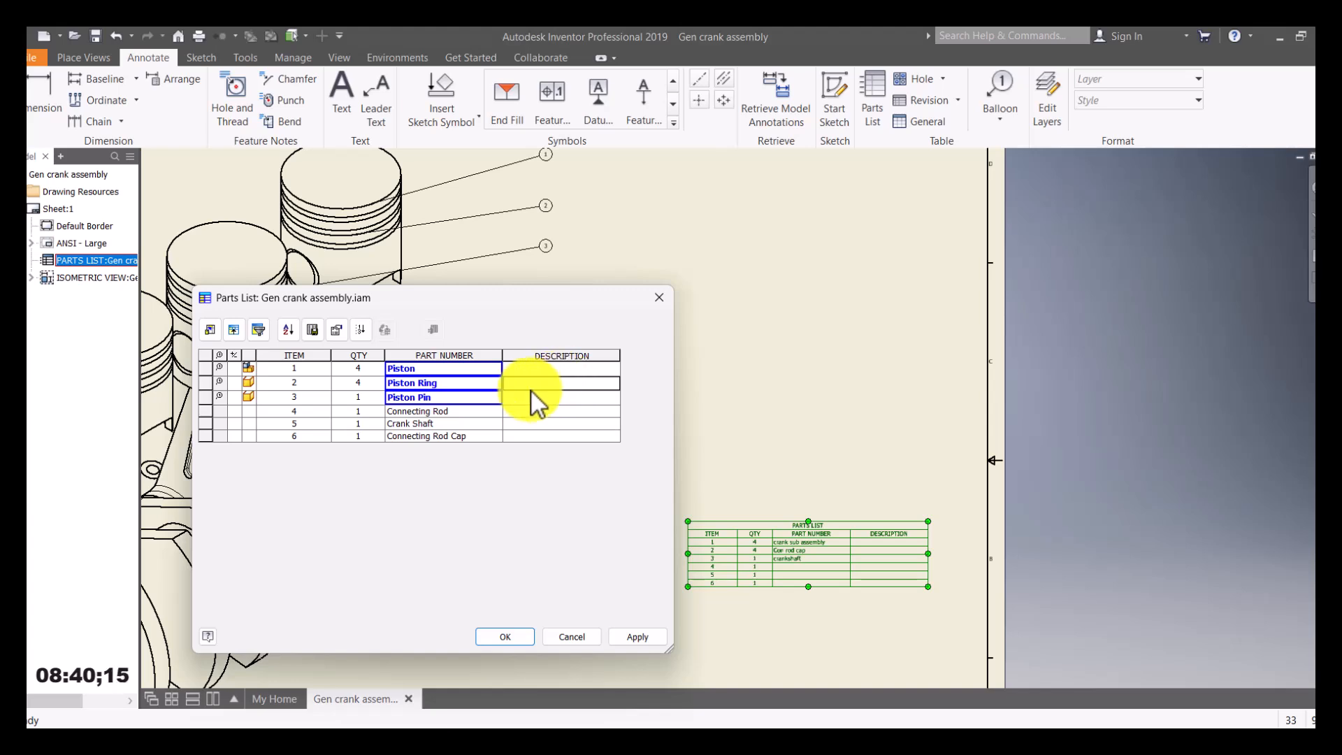
pyautogui.click(358, 370)
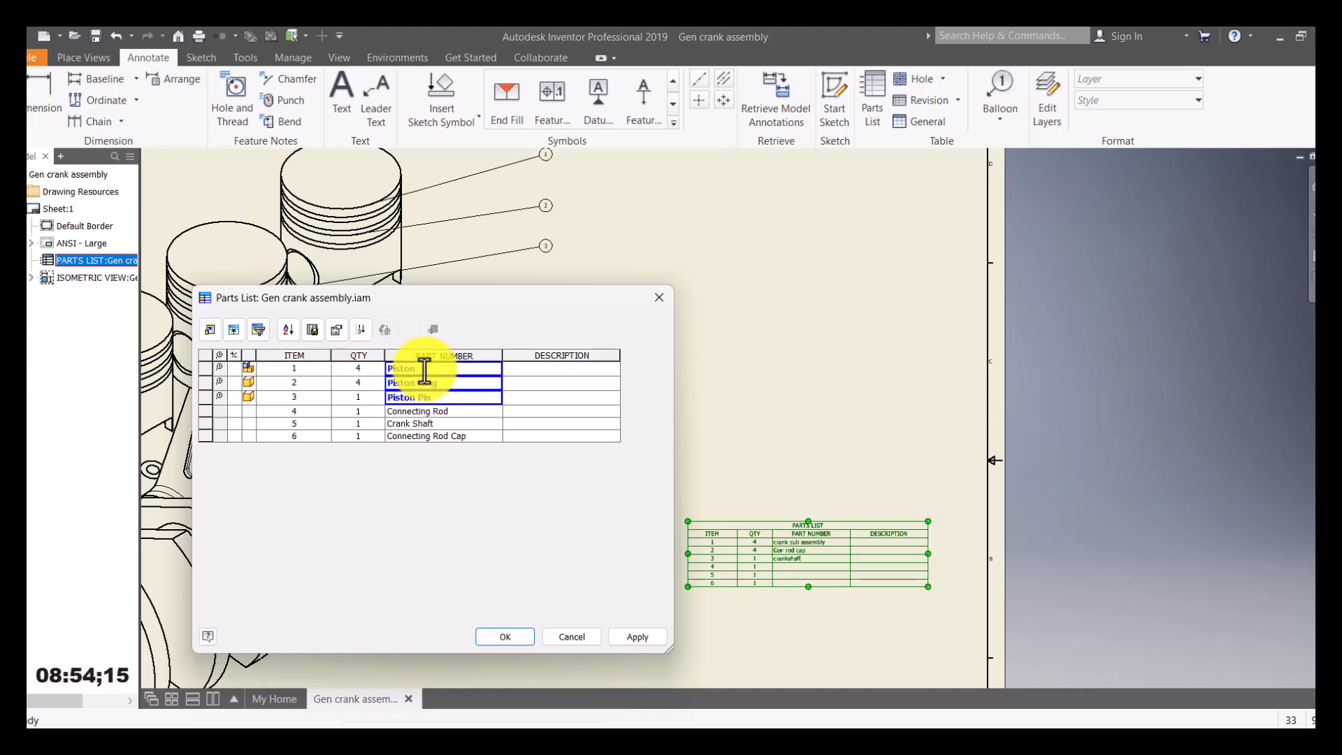
pyautogui.write('Head')
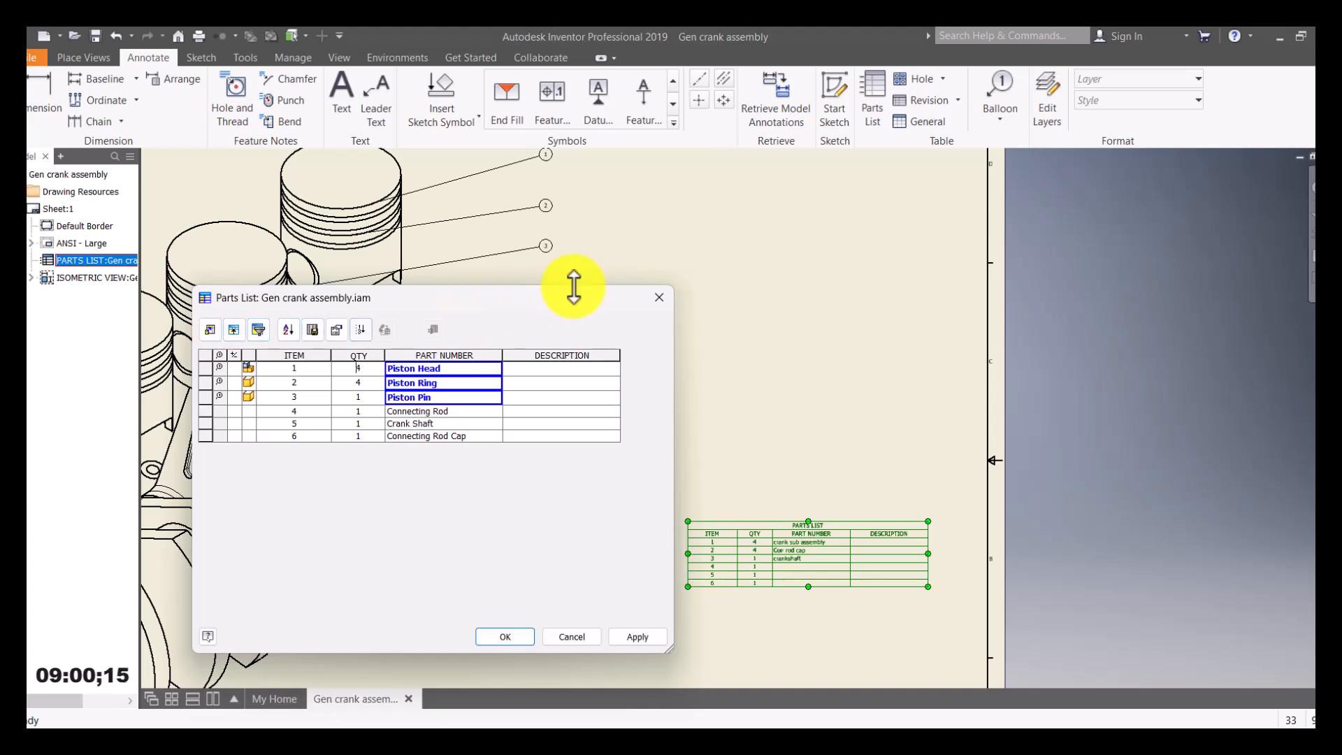
# Set the quantity of items 3, 4 and 6 to 4, then apply and close the parts list edit.
pyautogui.doubleClick(358, 397)
pyautogui.write('4')
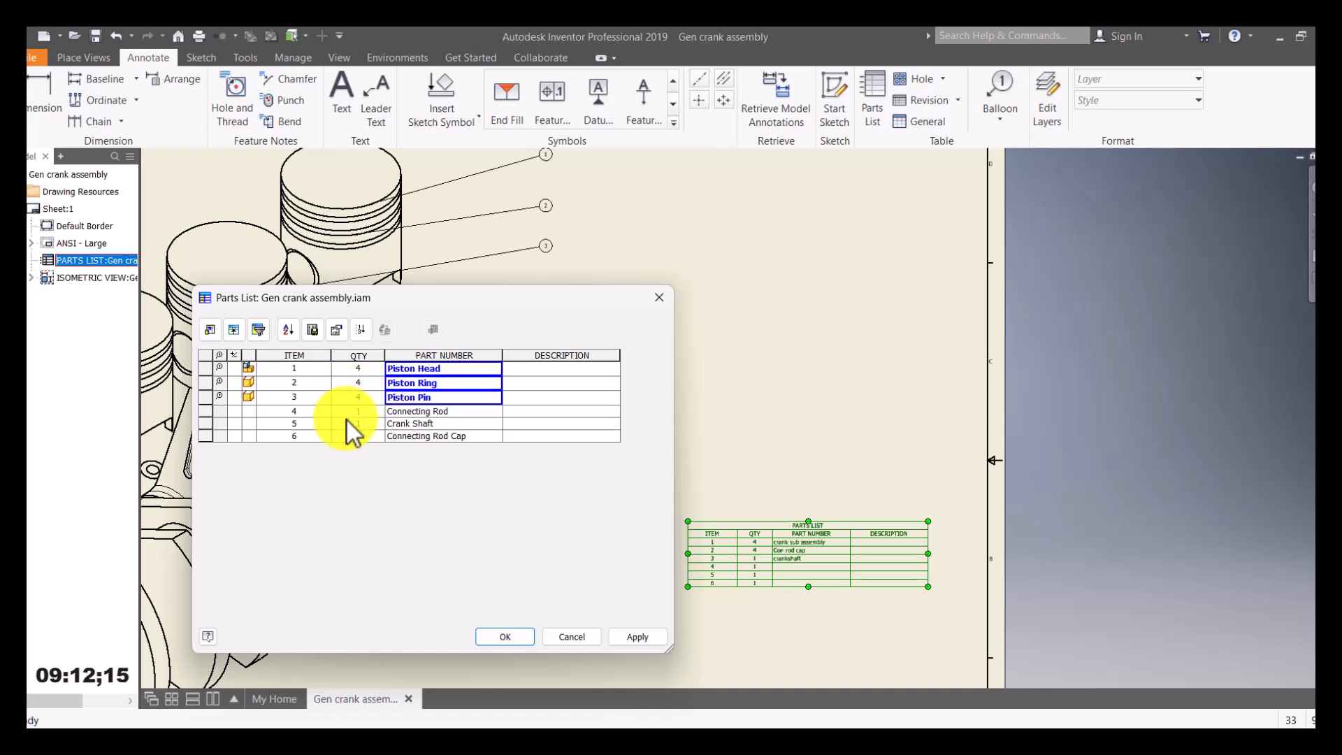
pyautogui.press('Return')
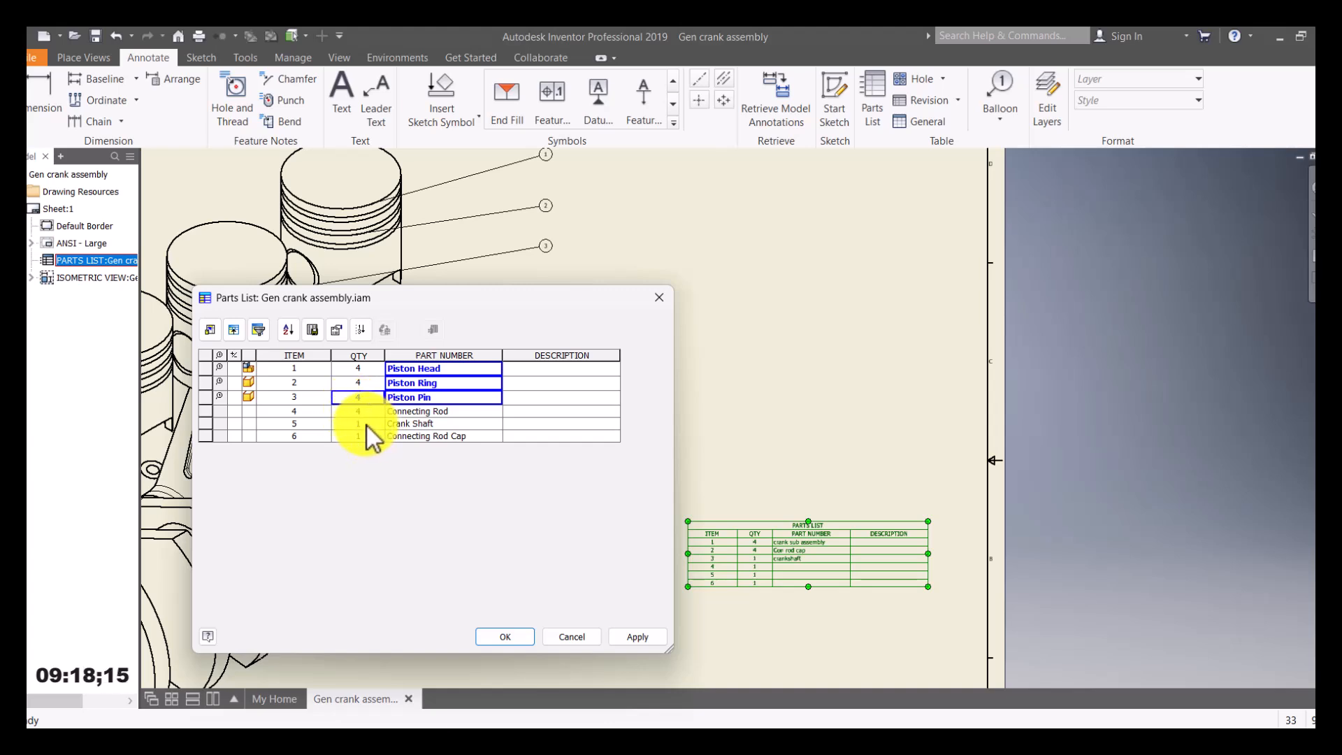
pyautogui.press('Return')
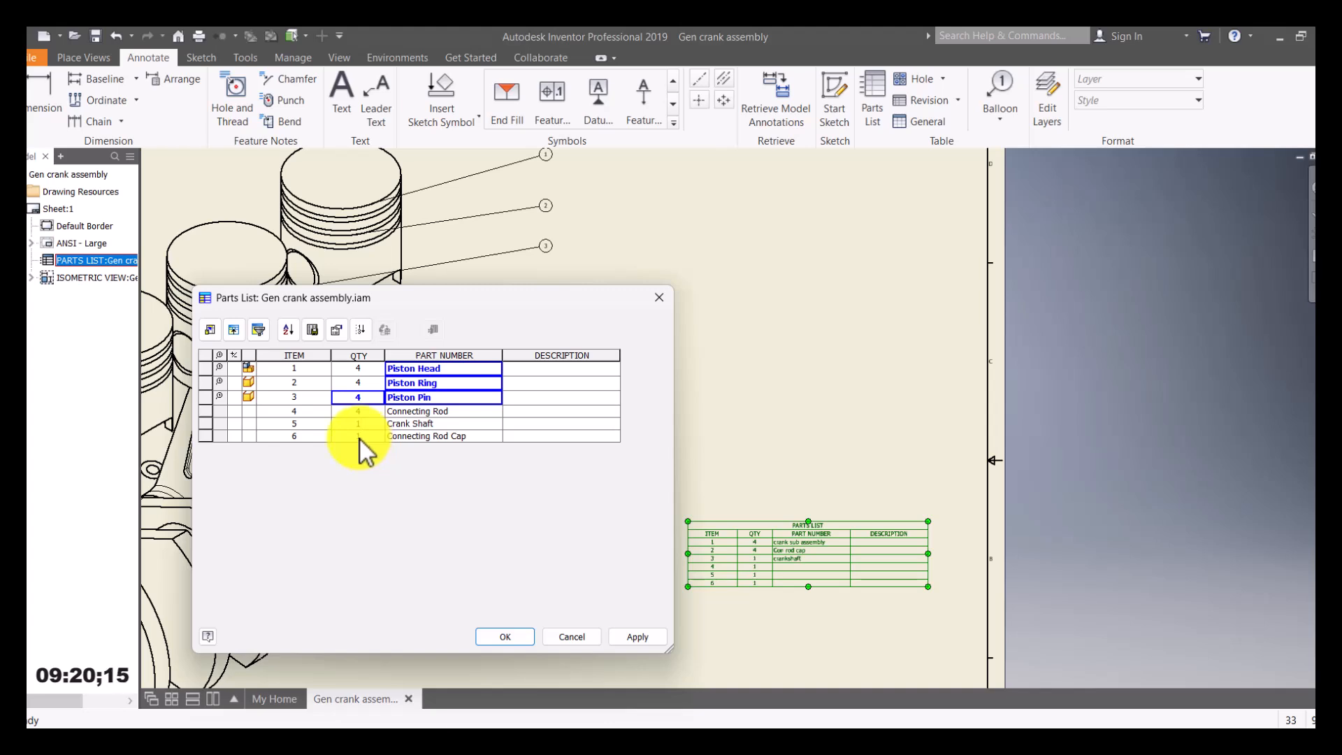
pyautogui.click(358, 436)
pyautogui.write('4')
pyautogui.click(447, 425)
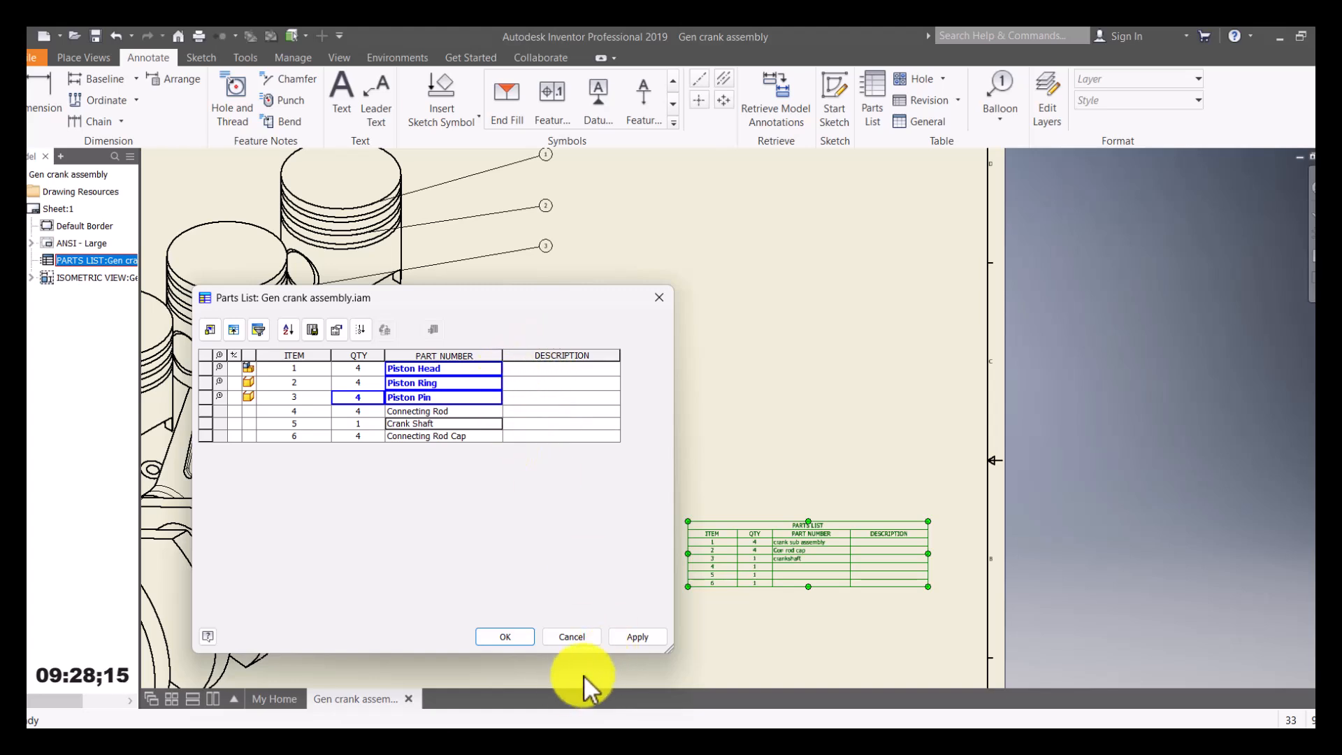
pyautogui.click(644, 635)
pyautogui.click(530, 635)
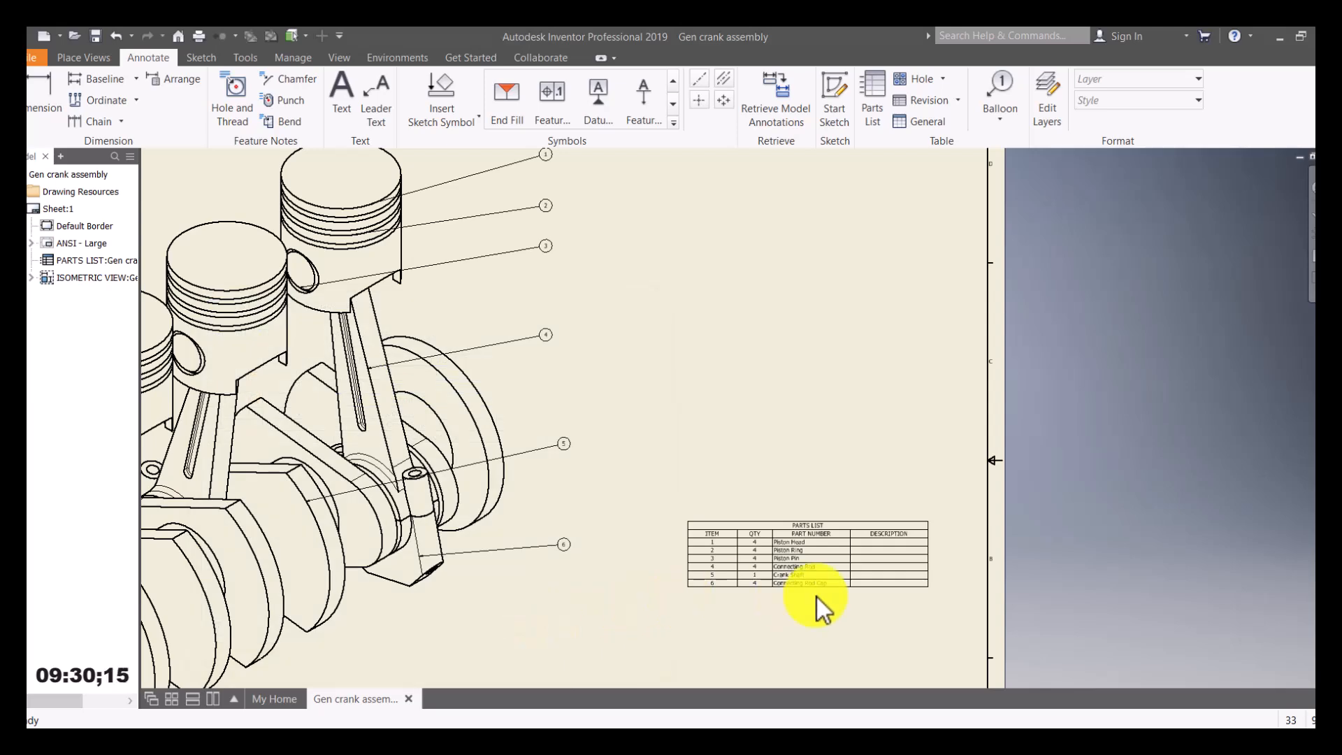
# Set the linear units of the Default Standard (ANSI) to mm in the style editor and save the standard.
pyautogui.scroll(-5, 804, 591)
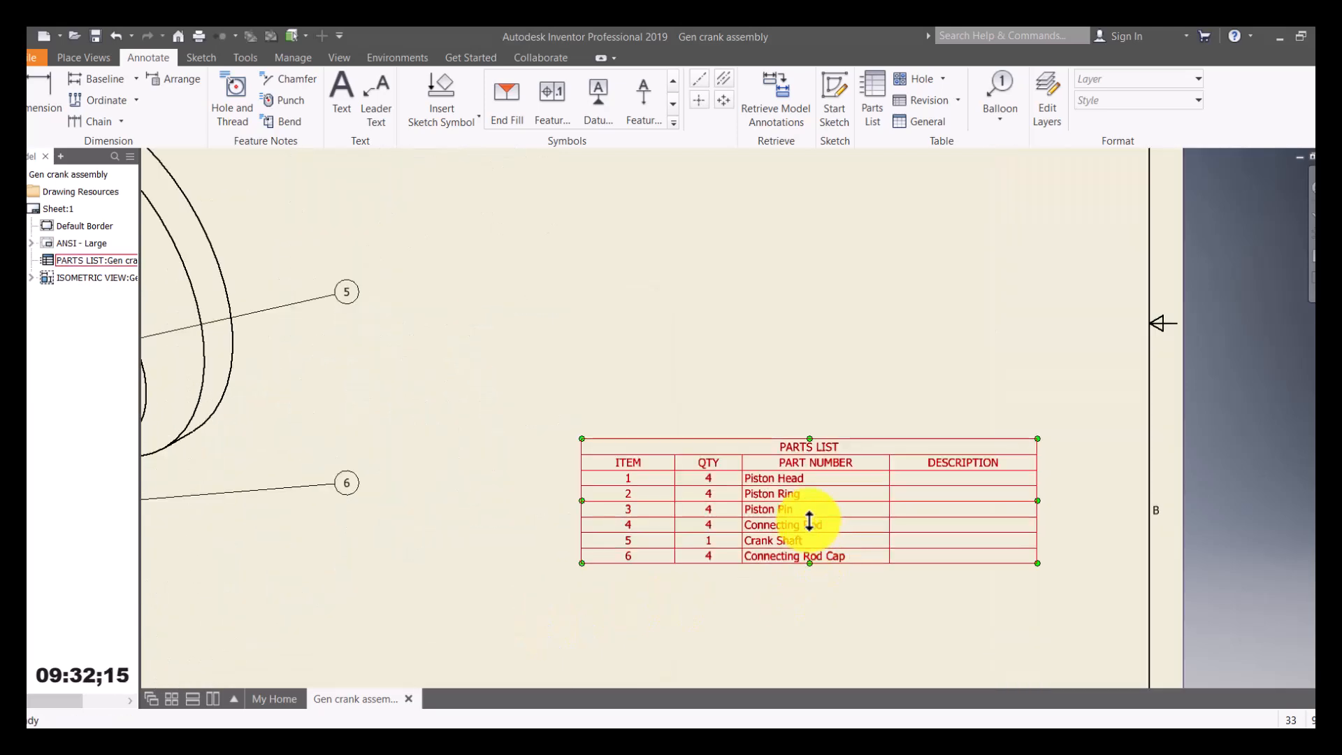
pyautogui.scroll(5, 804, 518)
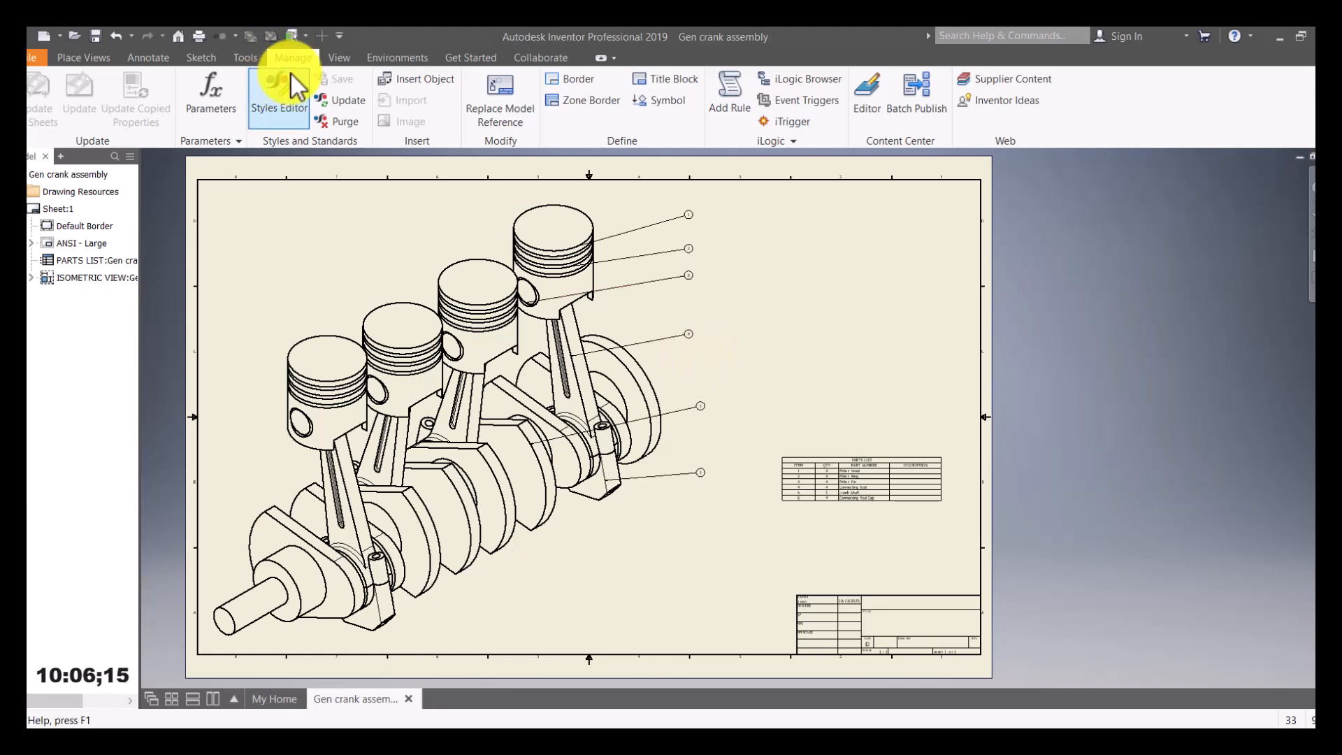
pyautogui.click(279, 104)
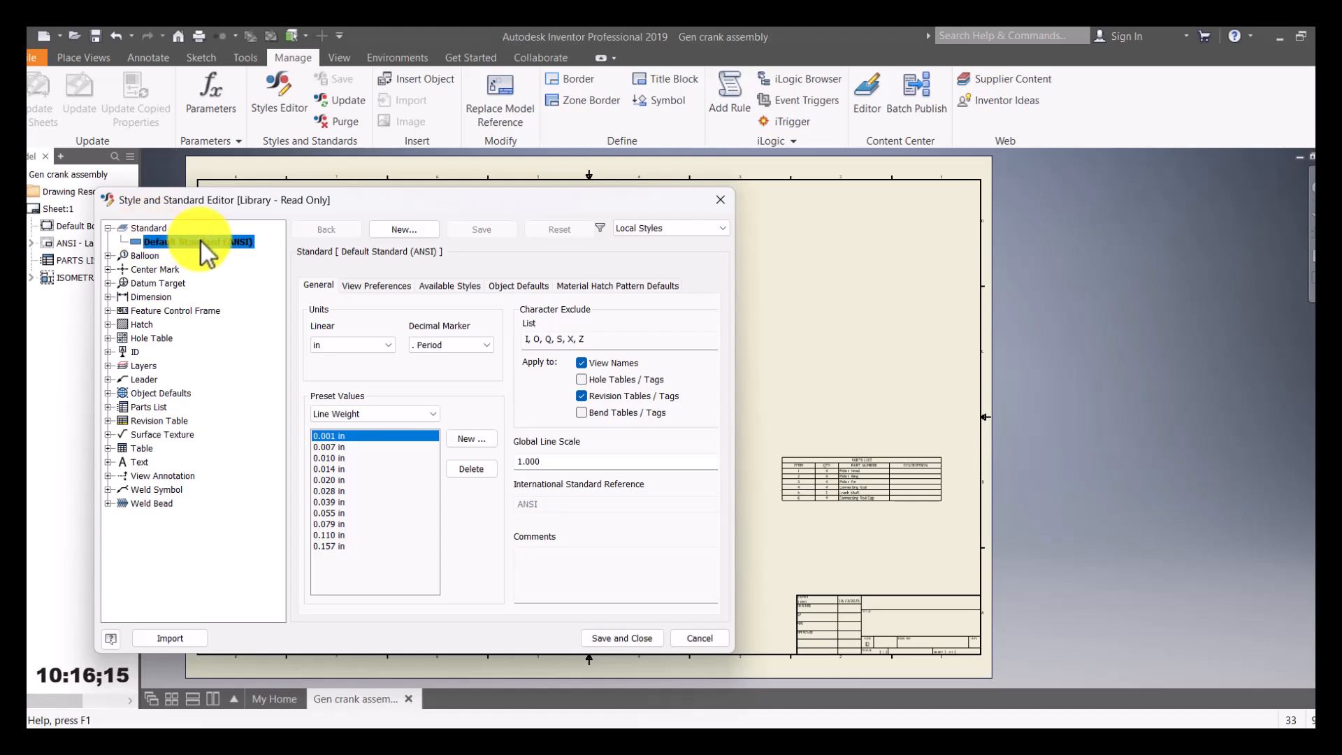
pyautogui.click(390, 347)
pyautogui.click(351, 361)
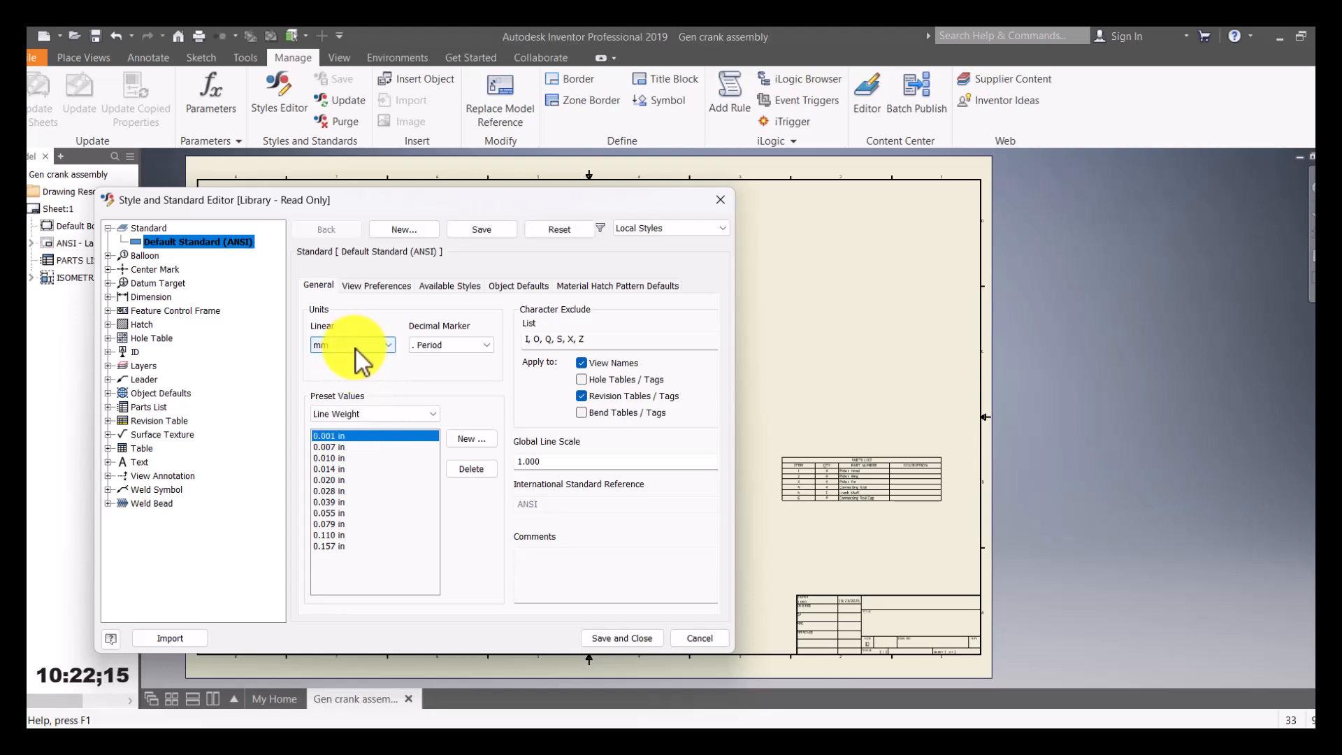
pyautogui.click(479, 230)
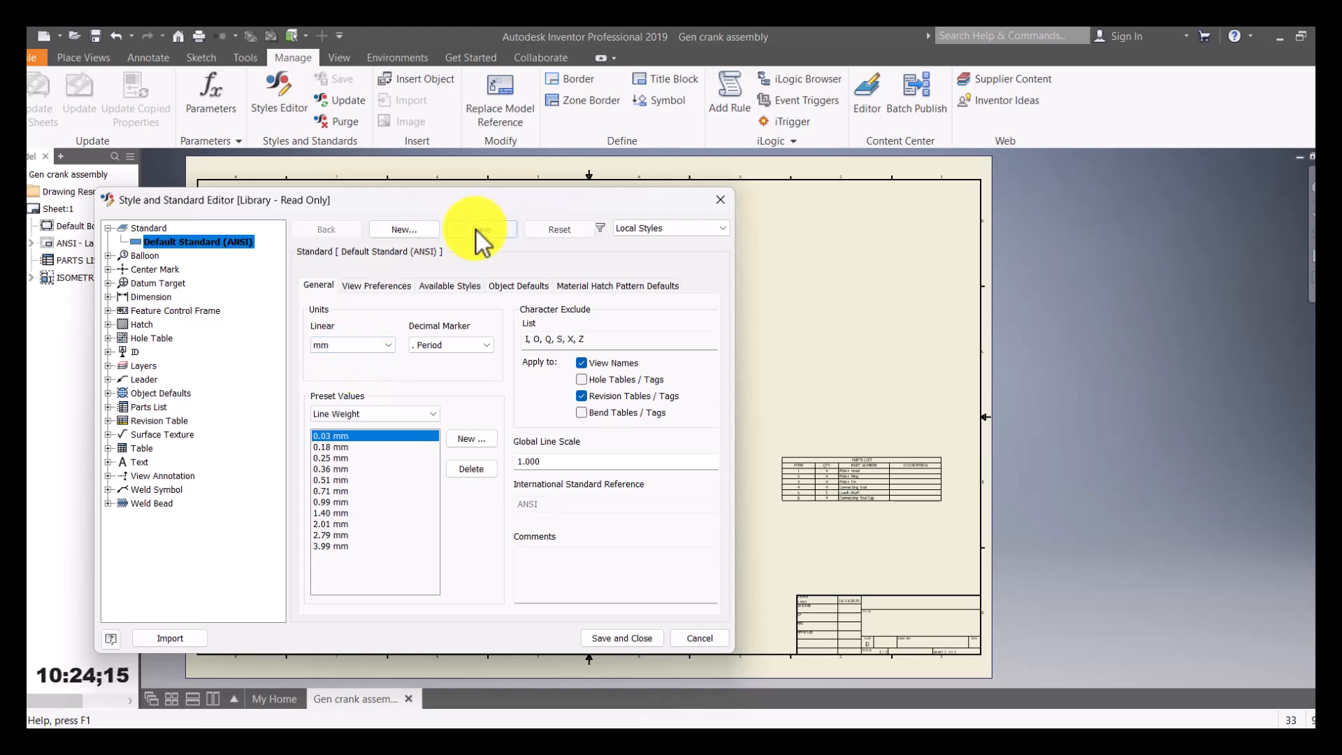
# Set the linear units of the Default (ANSI) dimension style to mm and save the style.
pyautogui.click(109, 296)
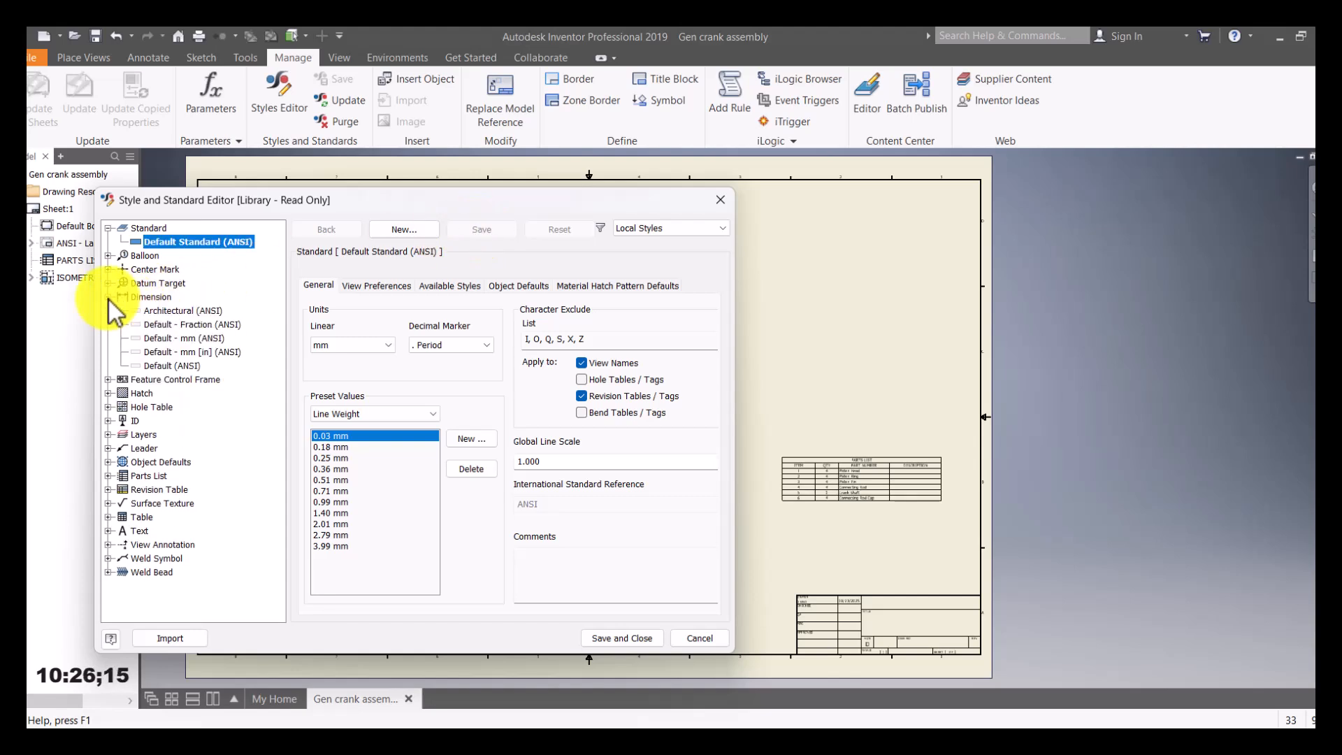
pyautogui.click(186, 367)
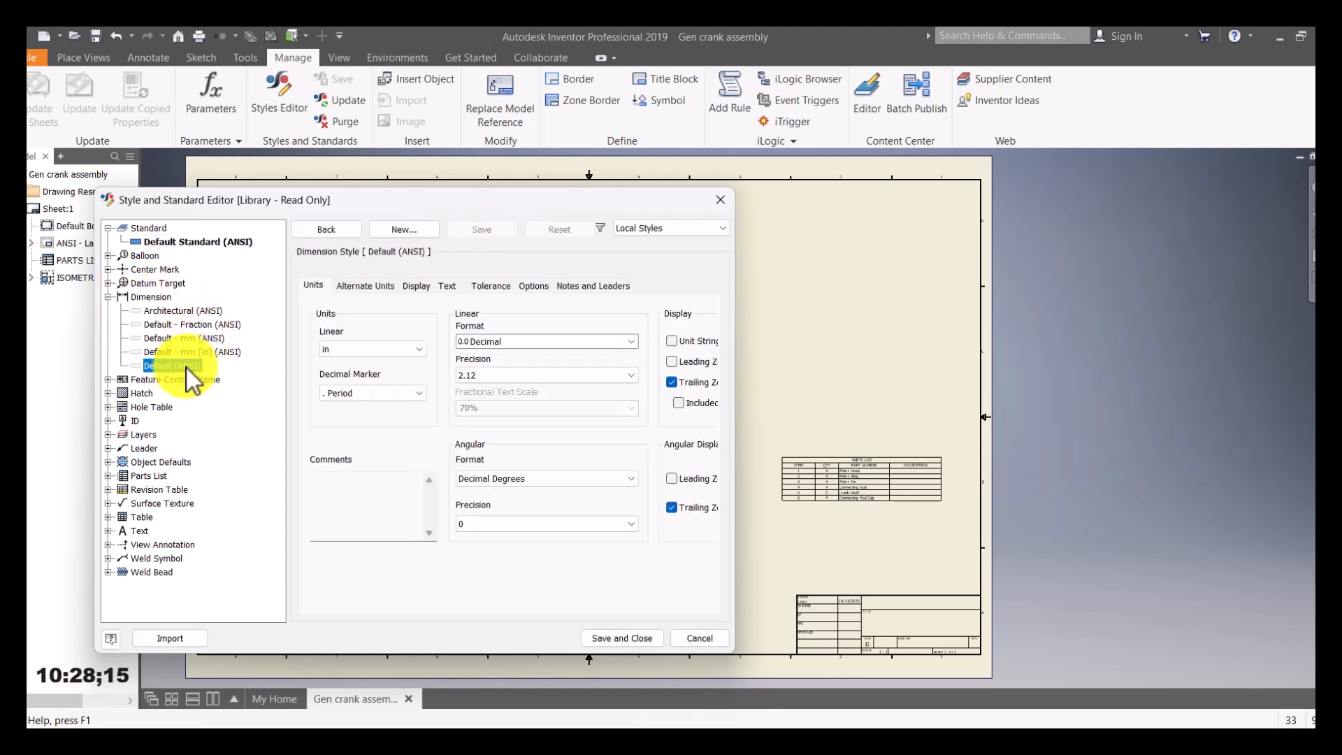
pyautogui.click(376, 351)
pyautogui.click(340, 367)
pyautogui.click(467, 228)
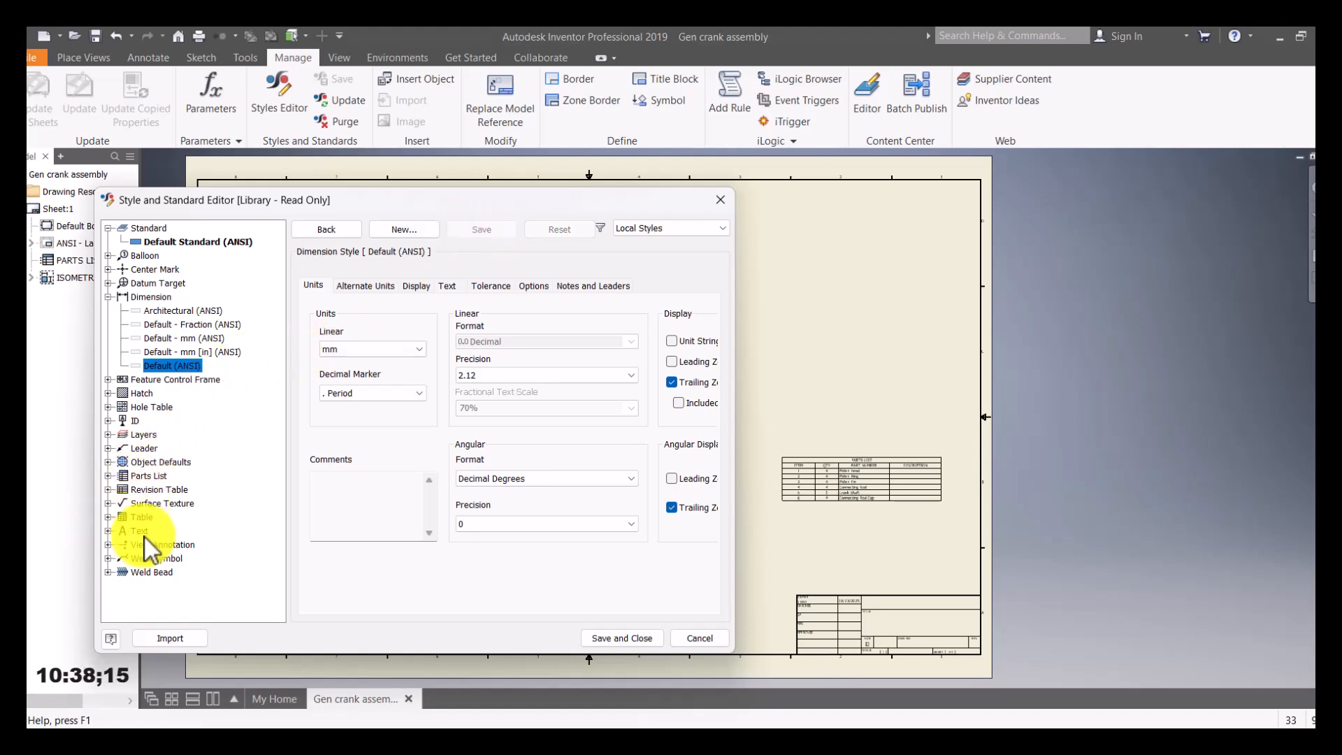
# Give the Note Text (ANSI) style a text height of 8 in and a blue color, and save the styles.
pyautogui.click(109, 531)
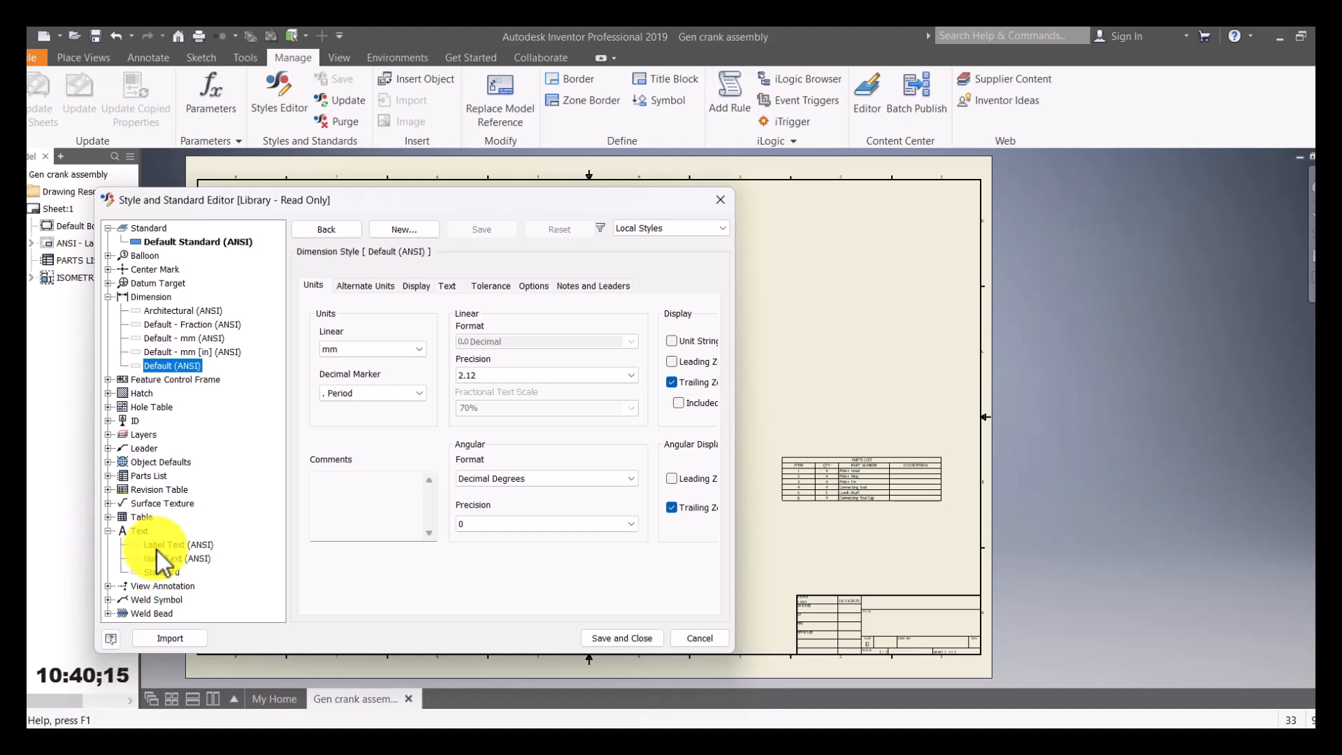
pyautogui.click(175, 559)
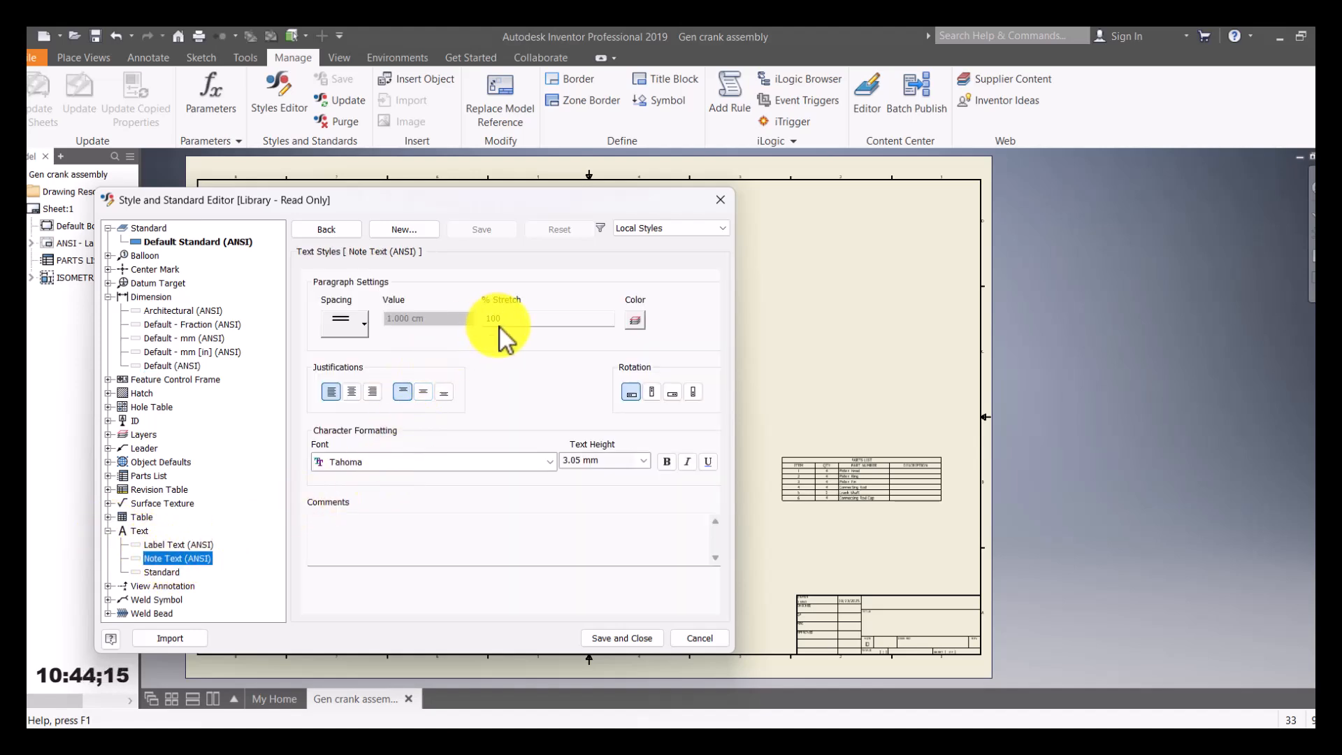
pyautogui.doubleClick(587, 463)
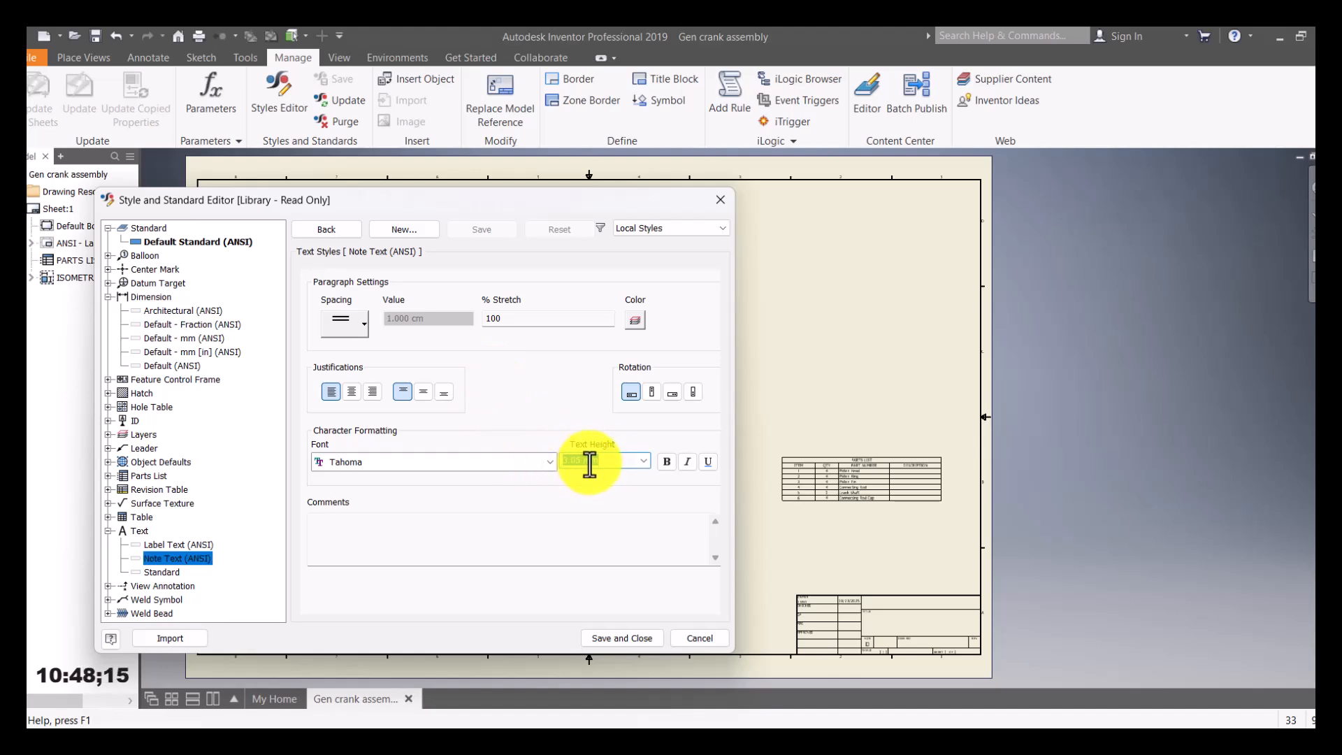
pyautogui.click(635, 321)
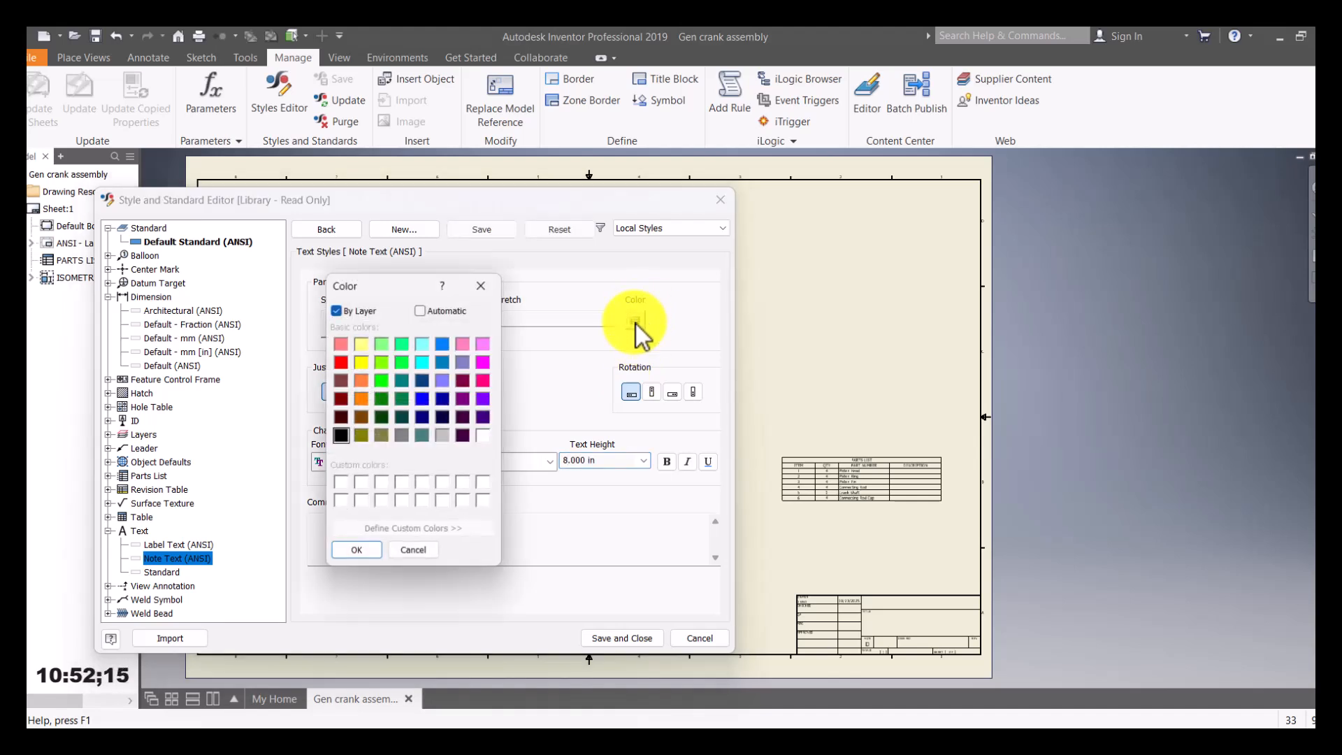
pyautogui.click(426, 400)
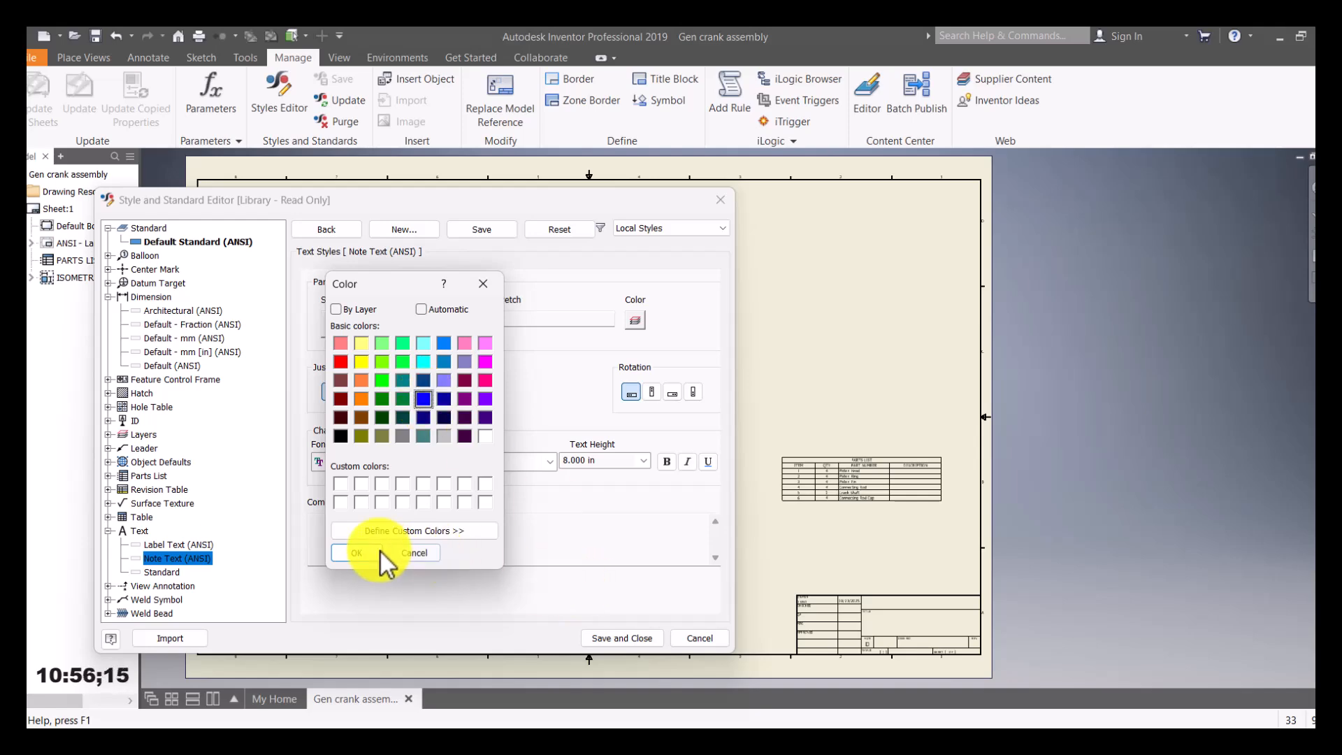
pyautogui.click(358, 552)
pyautogui.click(607, 639)
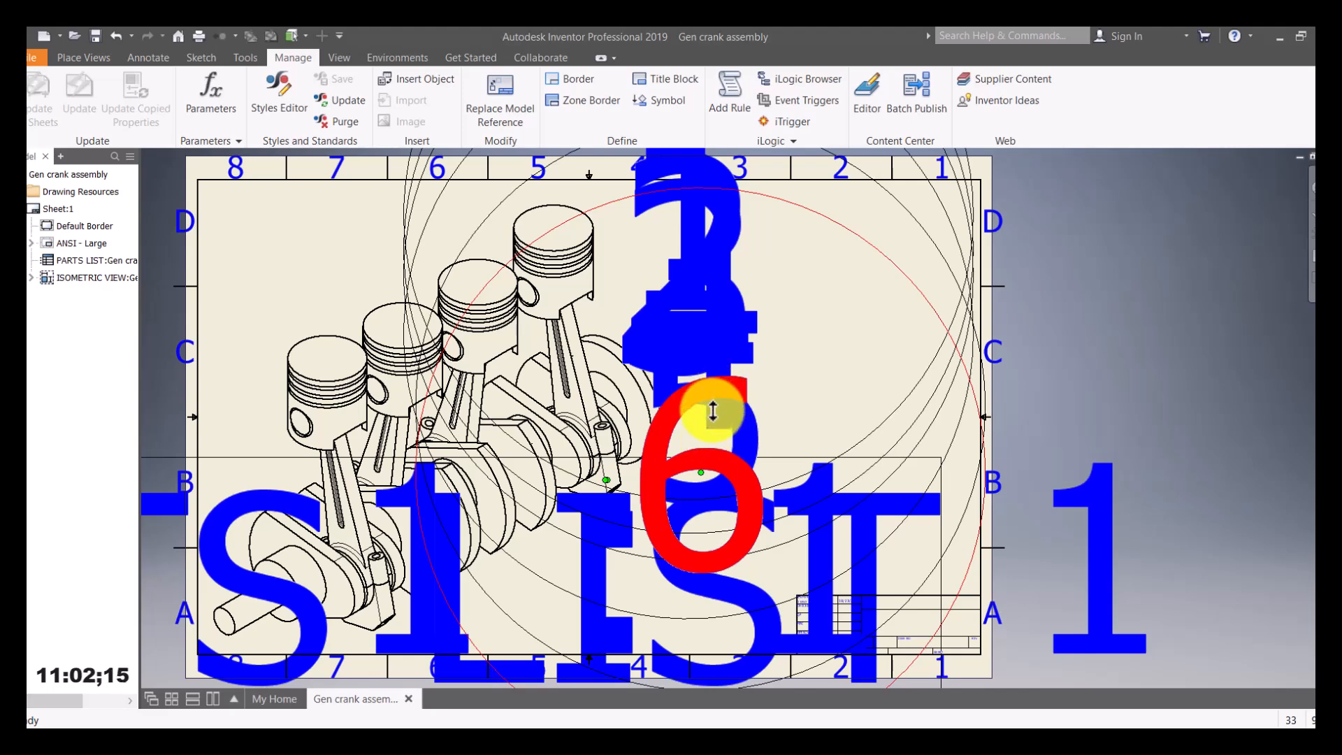
# Reopen the Note Text (ANSI) style, set its text height to 8 mm, and save the change.
pyautogui.scroll(-3, 714, 411)
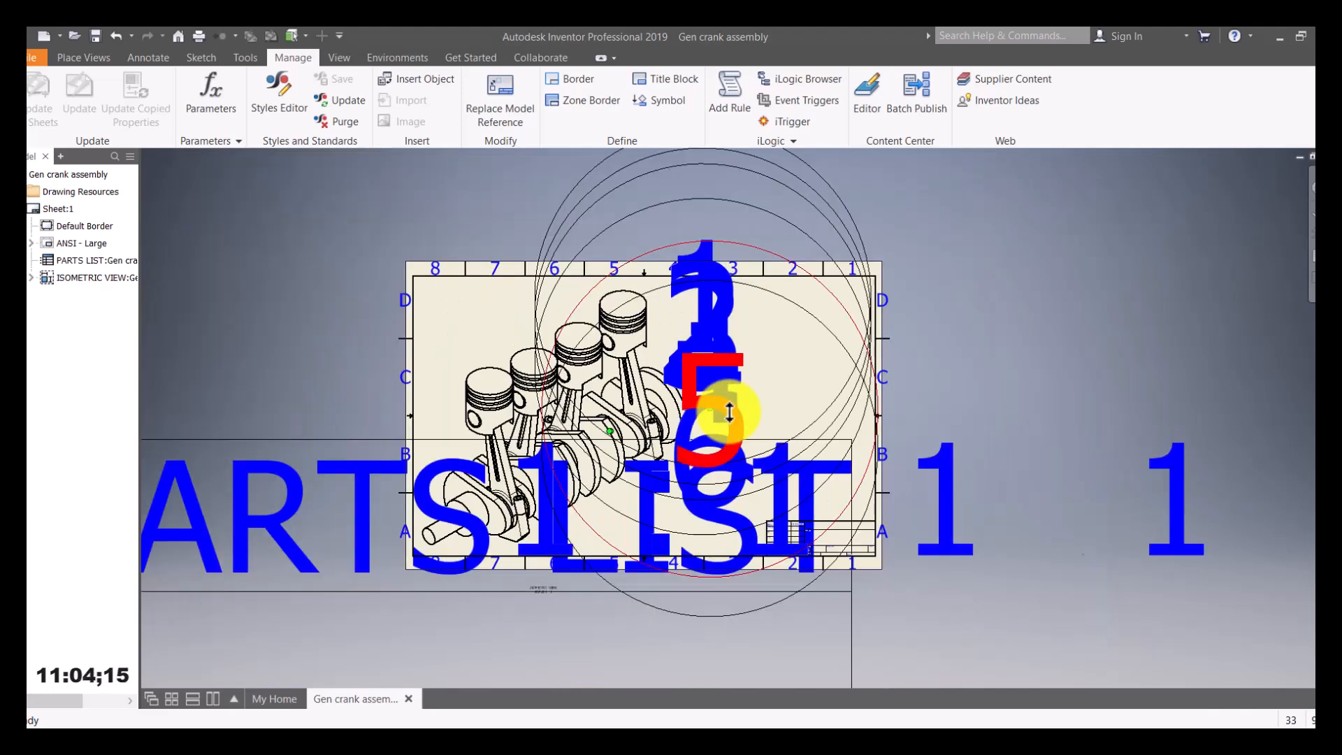
pyautogui.click(288, 108)
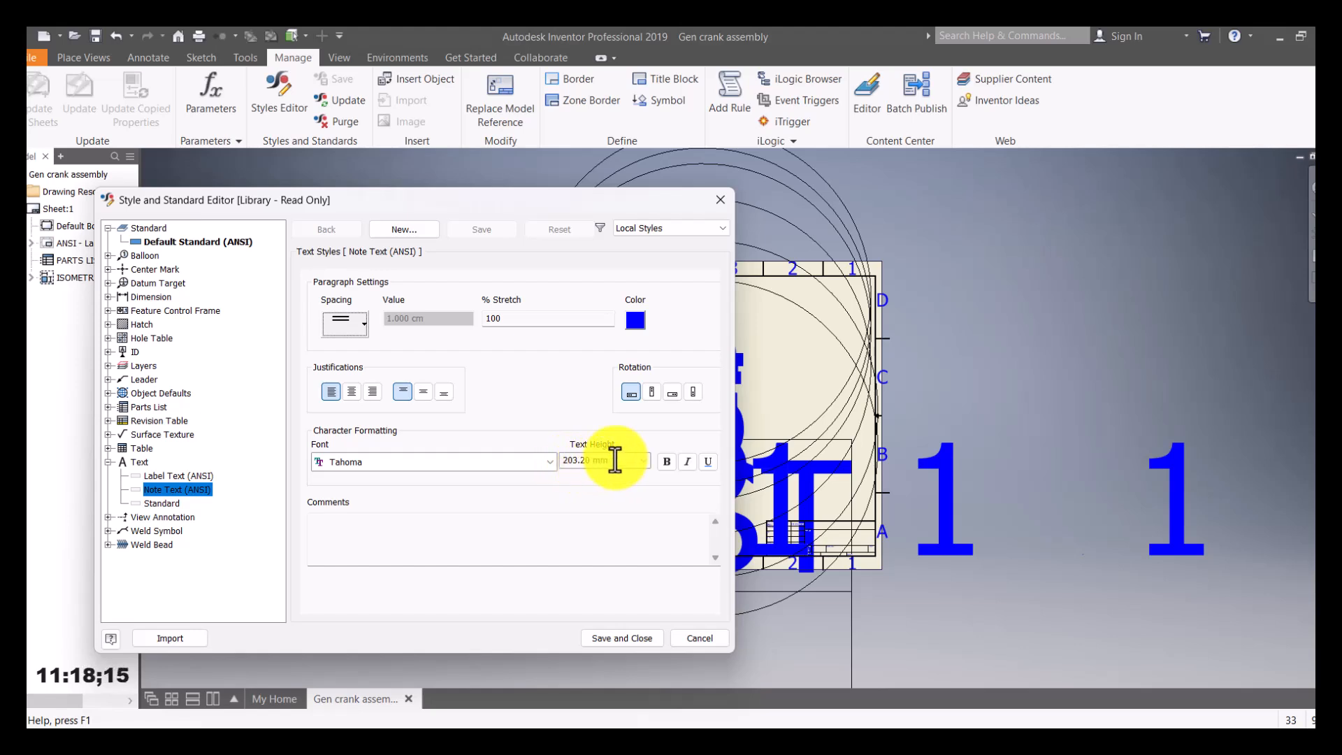
pyautogui.moveTo(613, 460); pyautogui.dragTo(547, 458)
pyautogui.write('8')
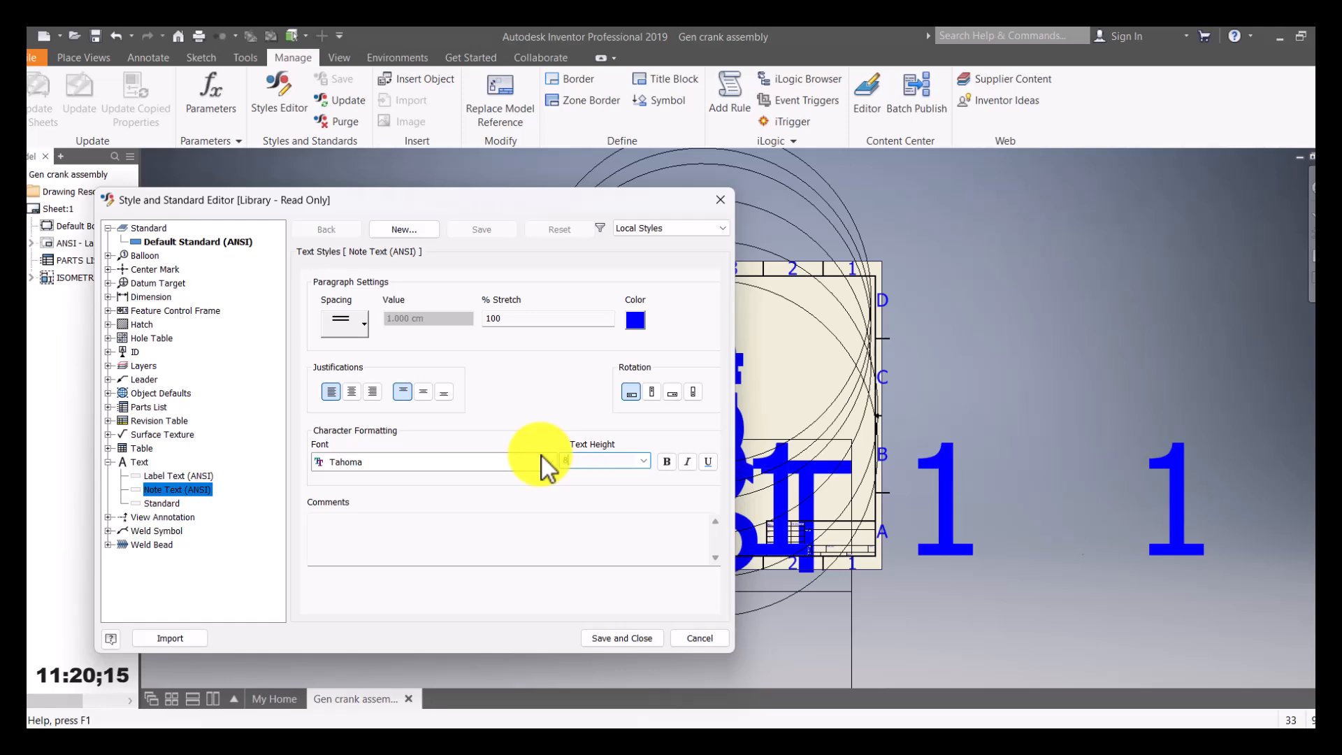
pyautogui.click(624, 638)
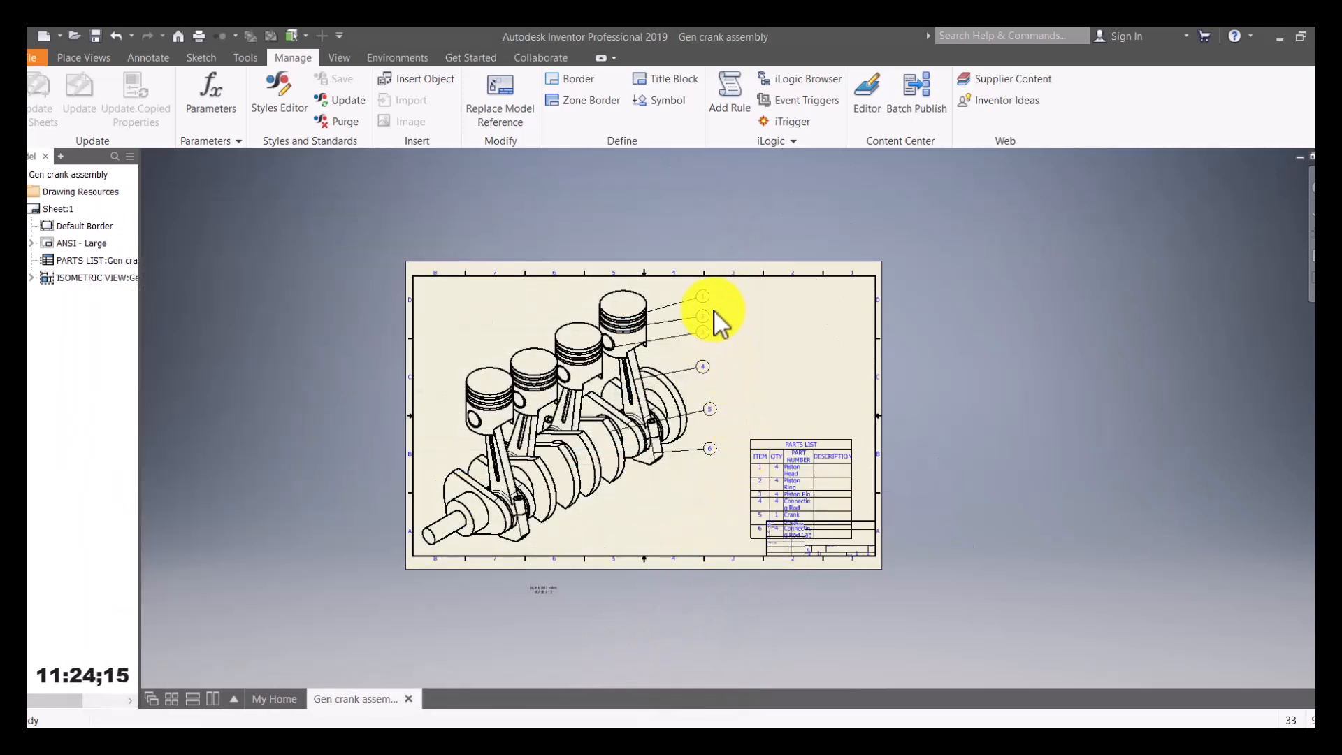
# Widen the parts list by stretching its left edge outward until each part name fits on one line.
pyautogui.scroll(3, 717, 314)
pyautogui.scroll(-2, 724, 419)
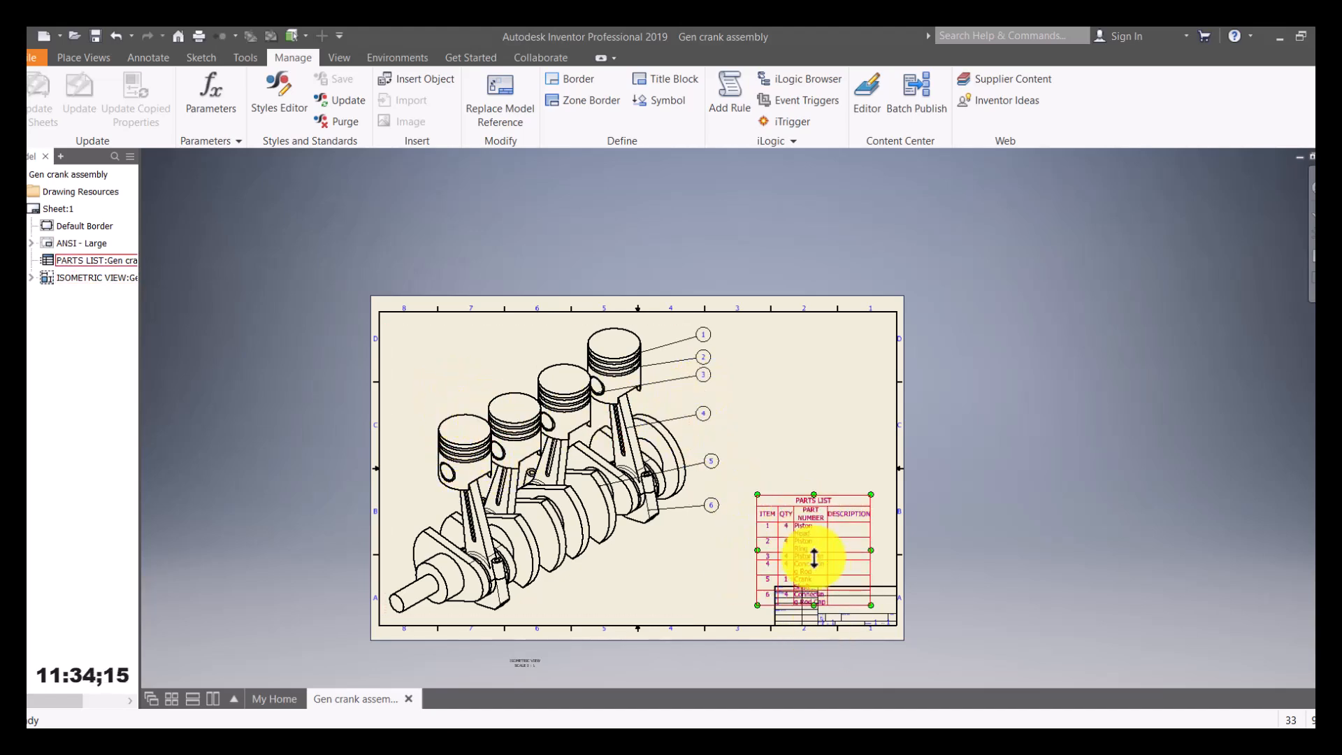
pyautogui.moveTo(821, 557); pyautogui.dragTo(794, 533, button='middle')
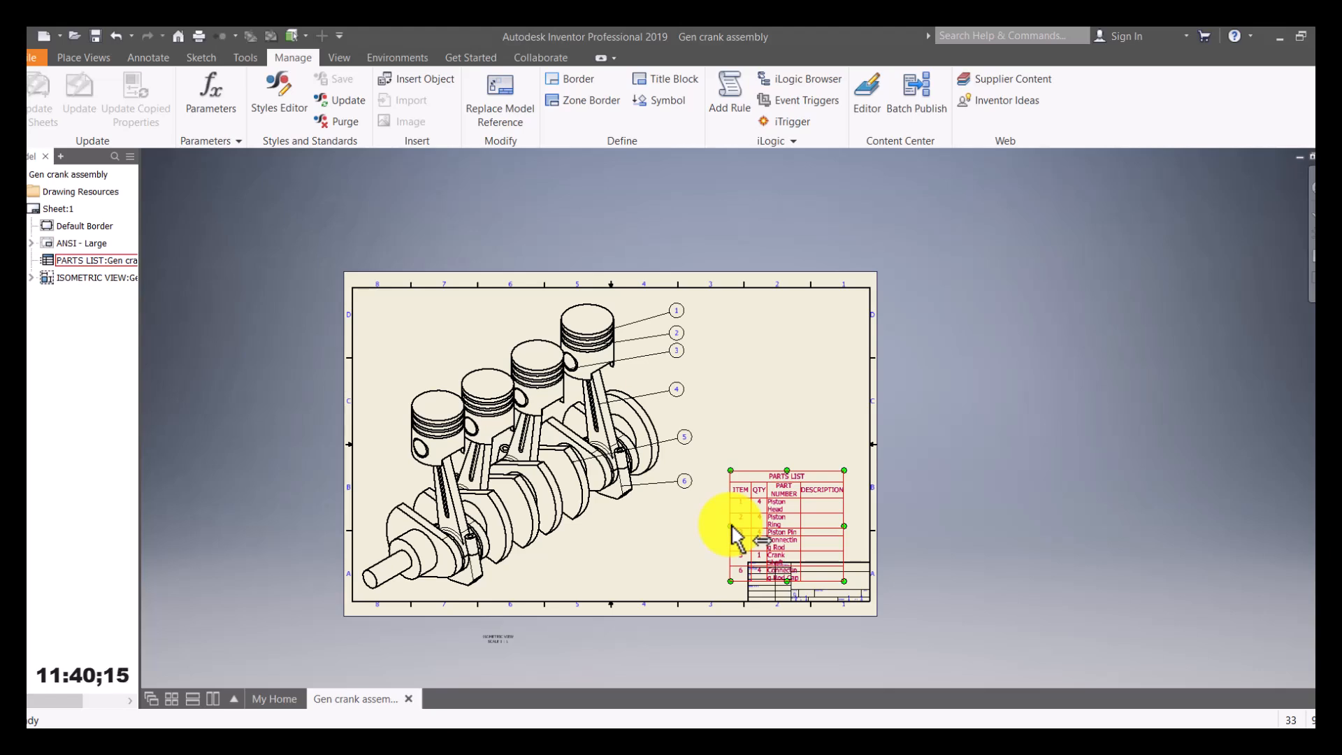
pyautogui.moveTo(766, 521); pyautogui.dragTo(723, 527)
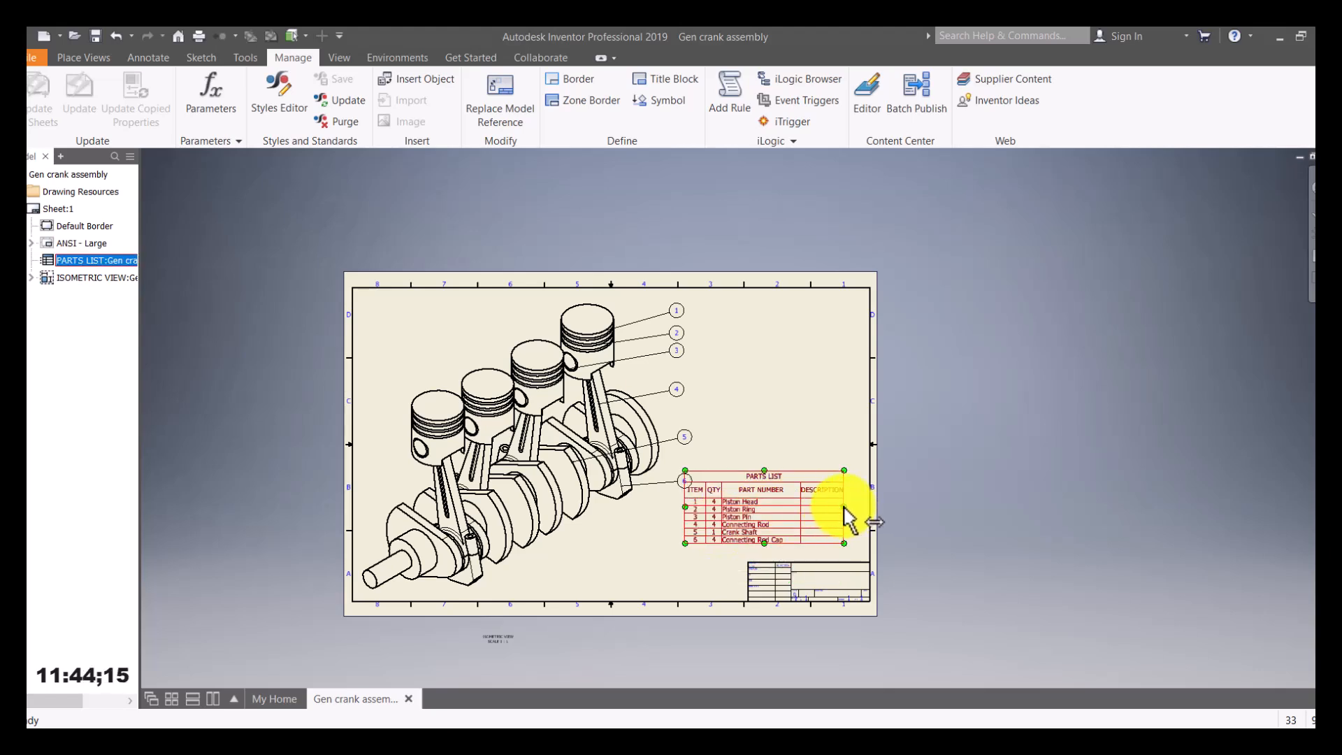
# Widen the parts list slightly and move it to the upper right of the sheet, against the border beside the balloons.
pyautogui.moveTo(845, 505); pyautogui.dragTo(866, 515)
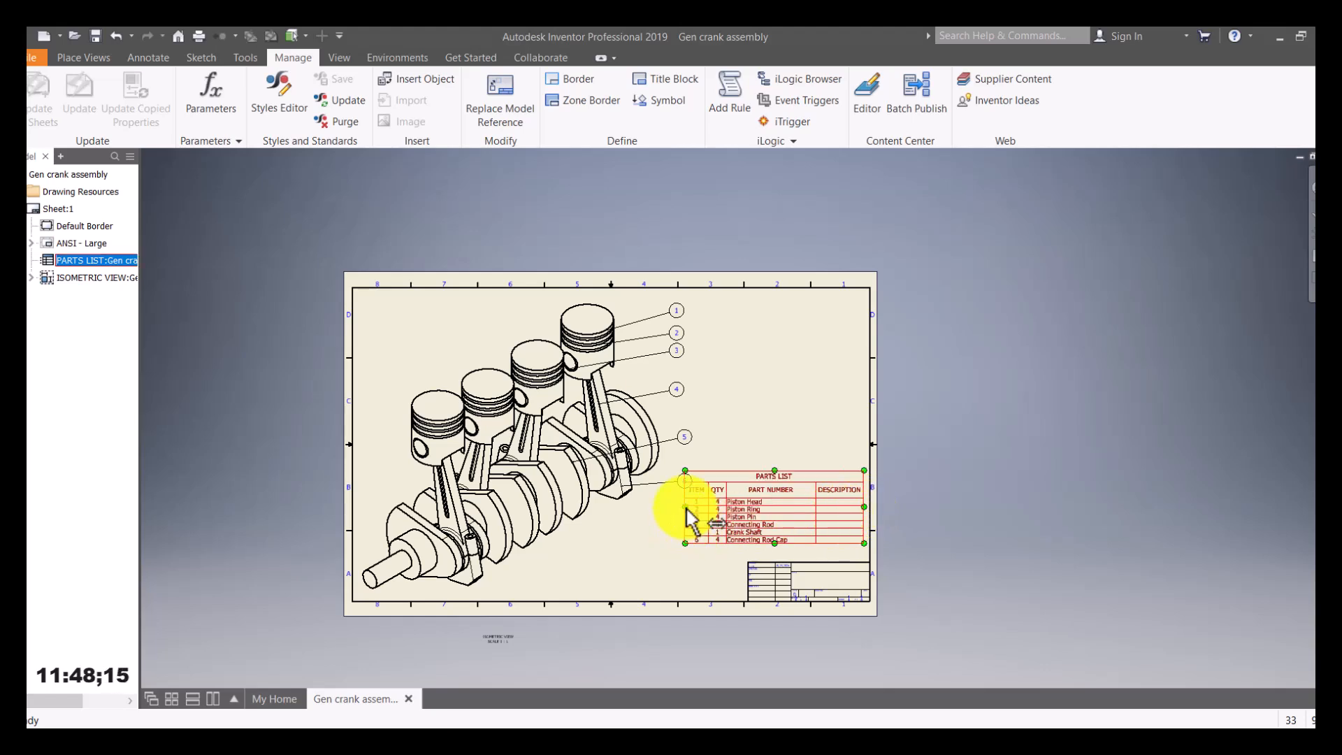
pyautogui.moveTo(689, 518); pyautogui.dragTo(738, 521)
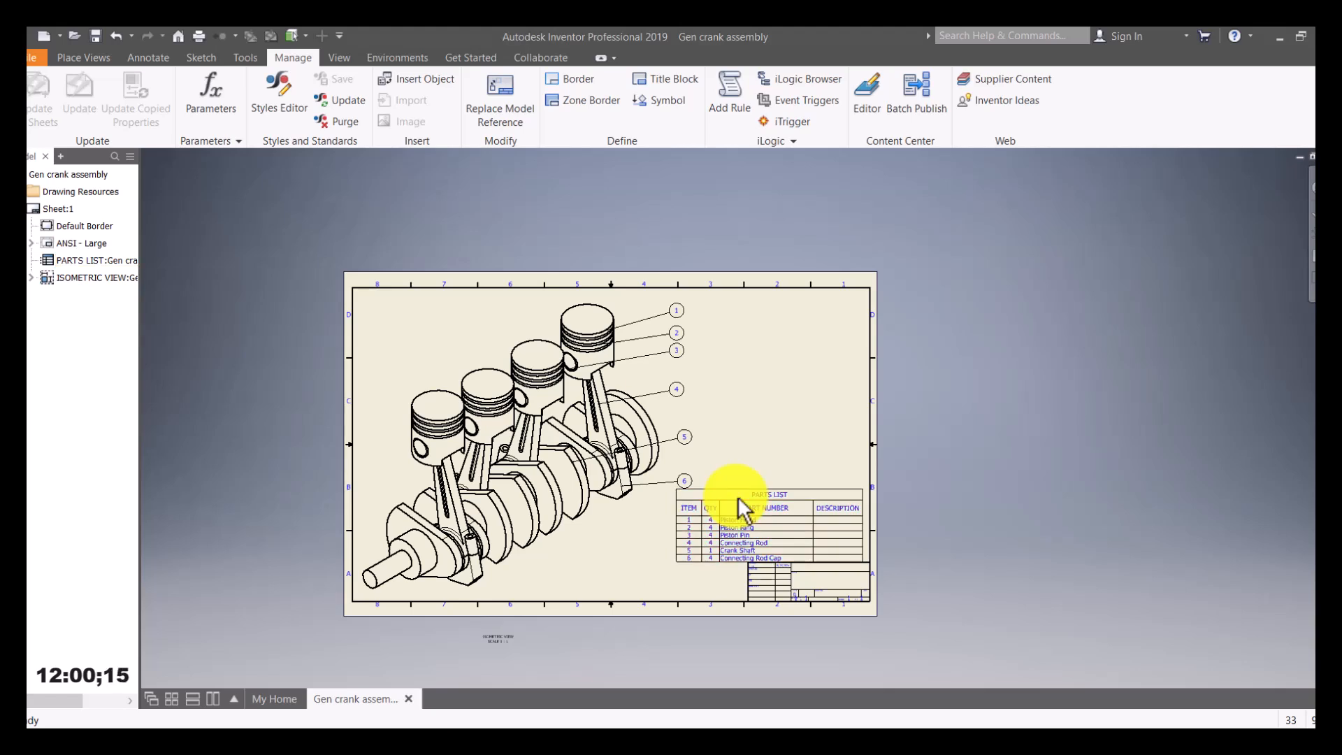
pyautogui.moveTo(720, 525)
pyautogui.mouseDown()
pyautogui.moveTo(744, 411)
pyautogui.moveTo(714, 339)
pyautogui.moveTo(722, 319)
pyautogui.moveTo(727, 355)
pyautogui.mouseUp()
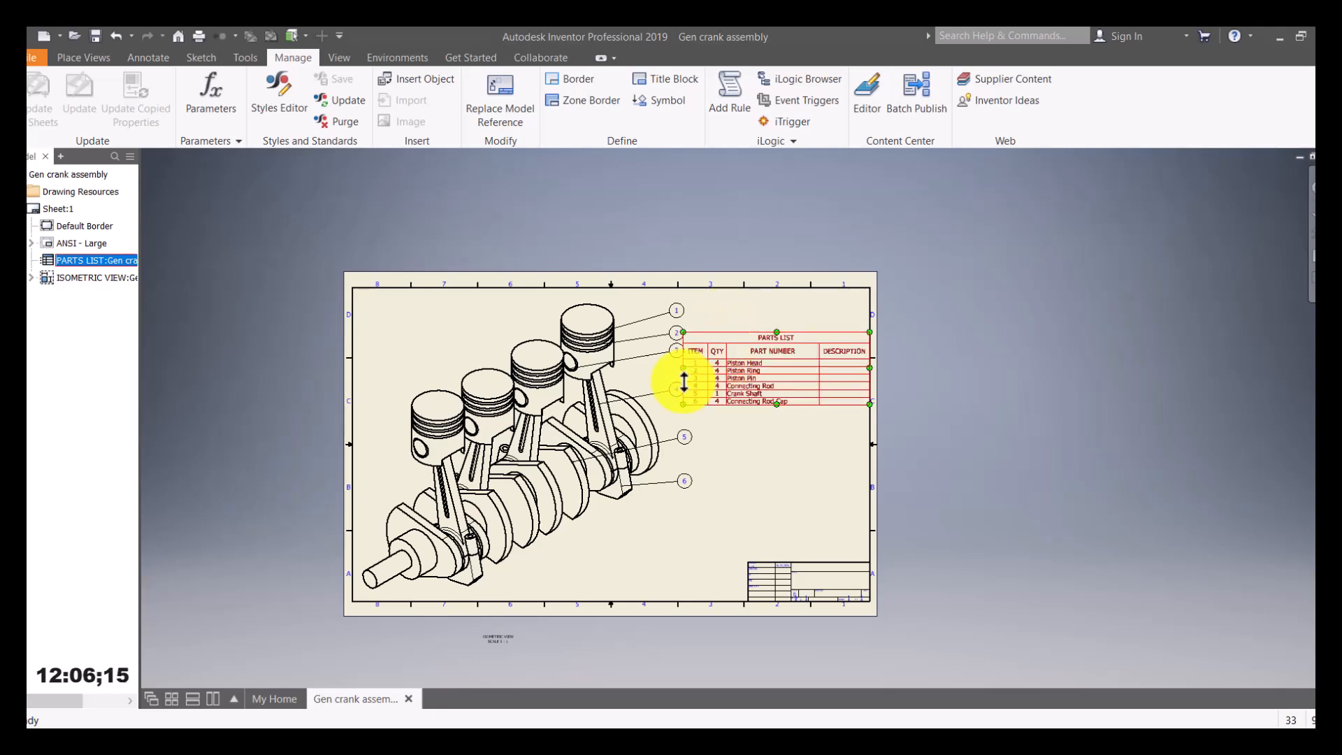
pyautogui.scroll(-3, 671, 380)
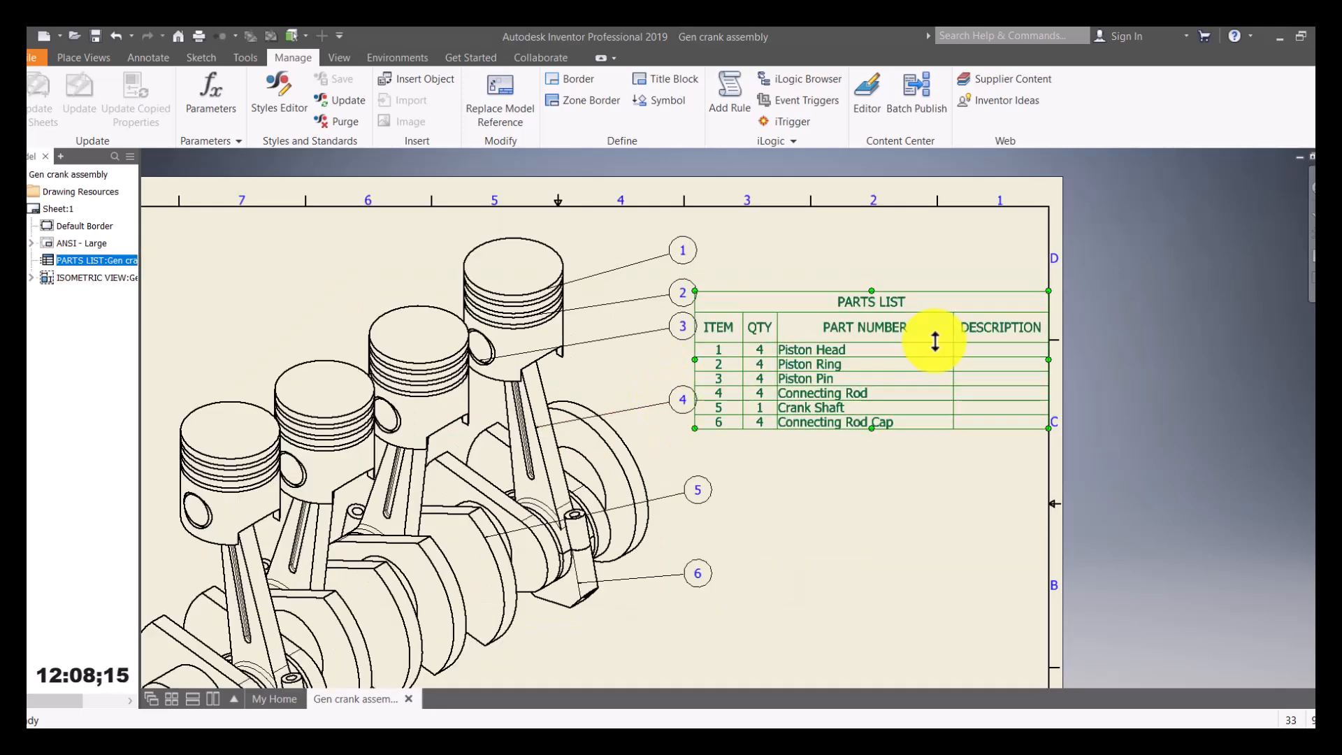
pyautogui.click(782, 488)
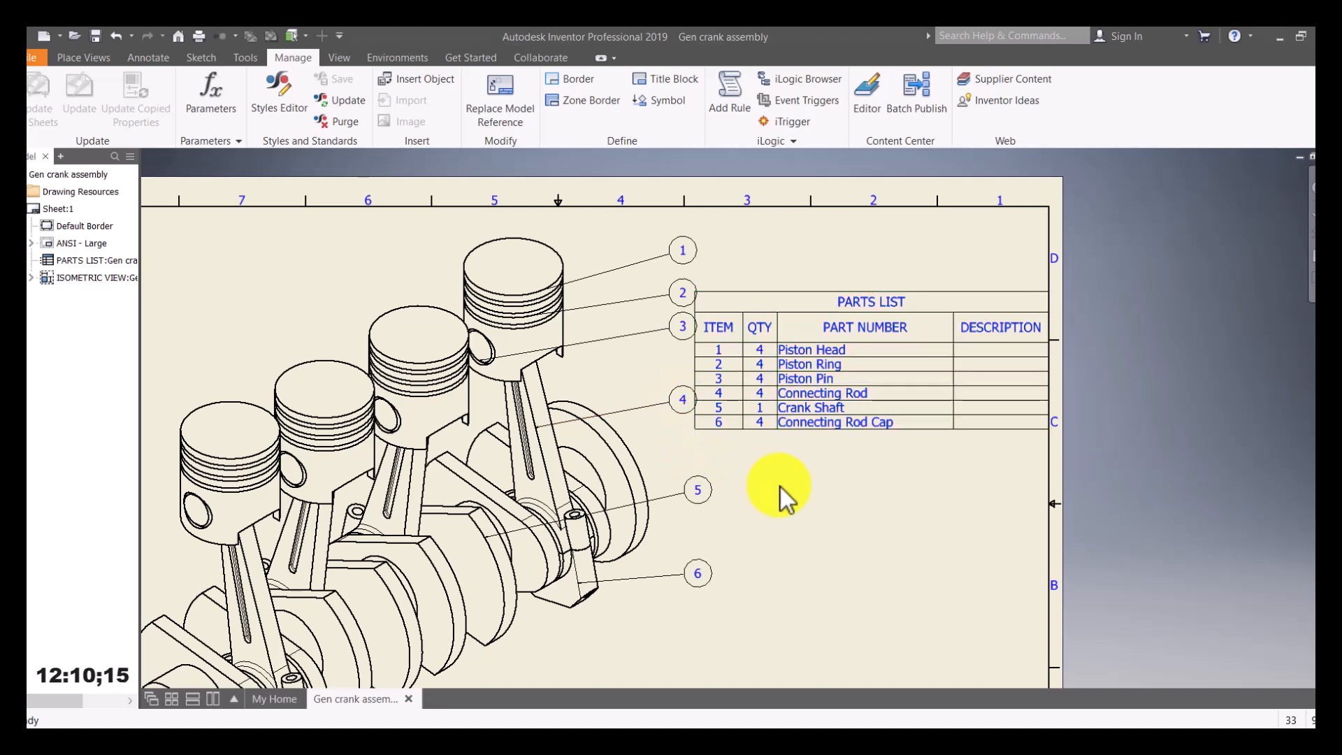
# Move balloons 1 to 6 closer to the isometric view so they clear the parts list.
pyautogui.moveTo(681, 400); pyautogui.dragTo(655, 397)
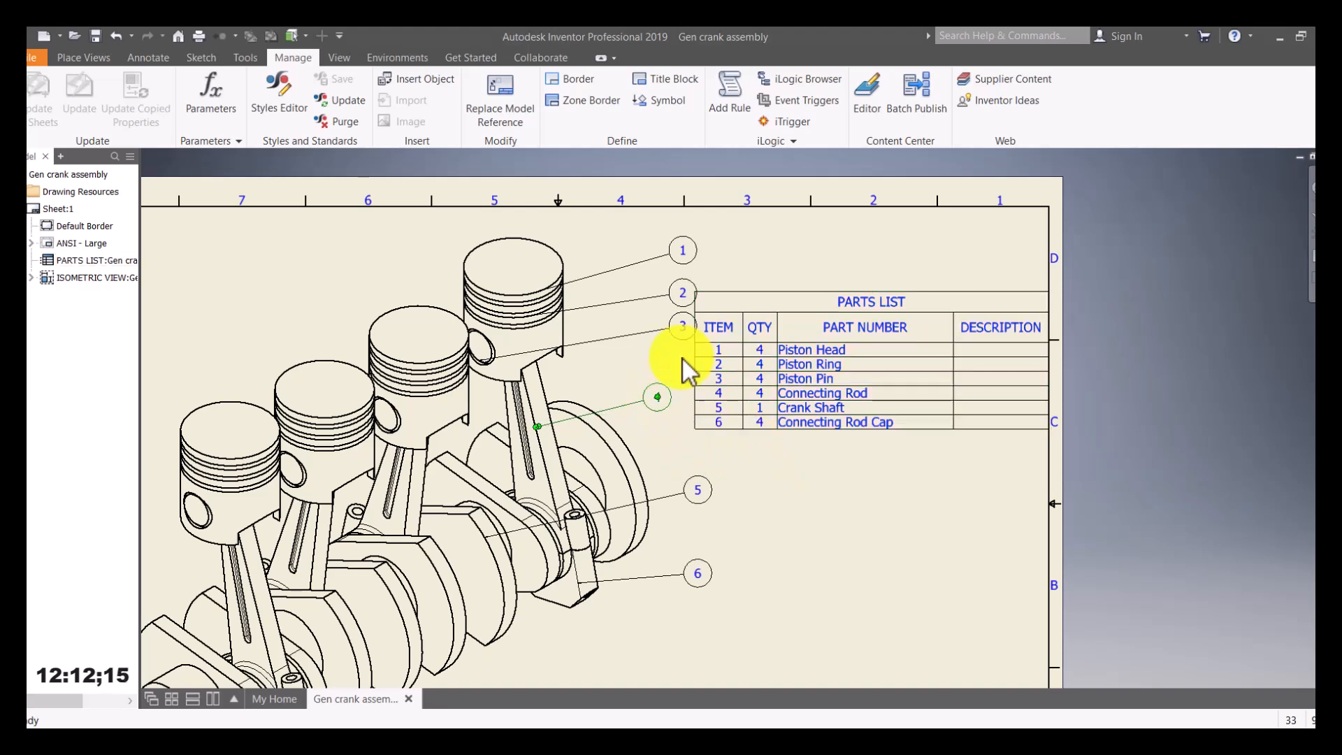
pyautogui.moveTo(685, 327); pyautogui.dragTo(661, 328)
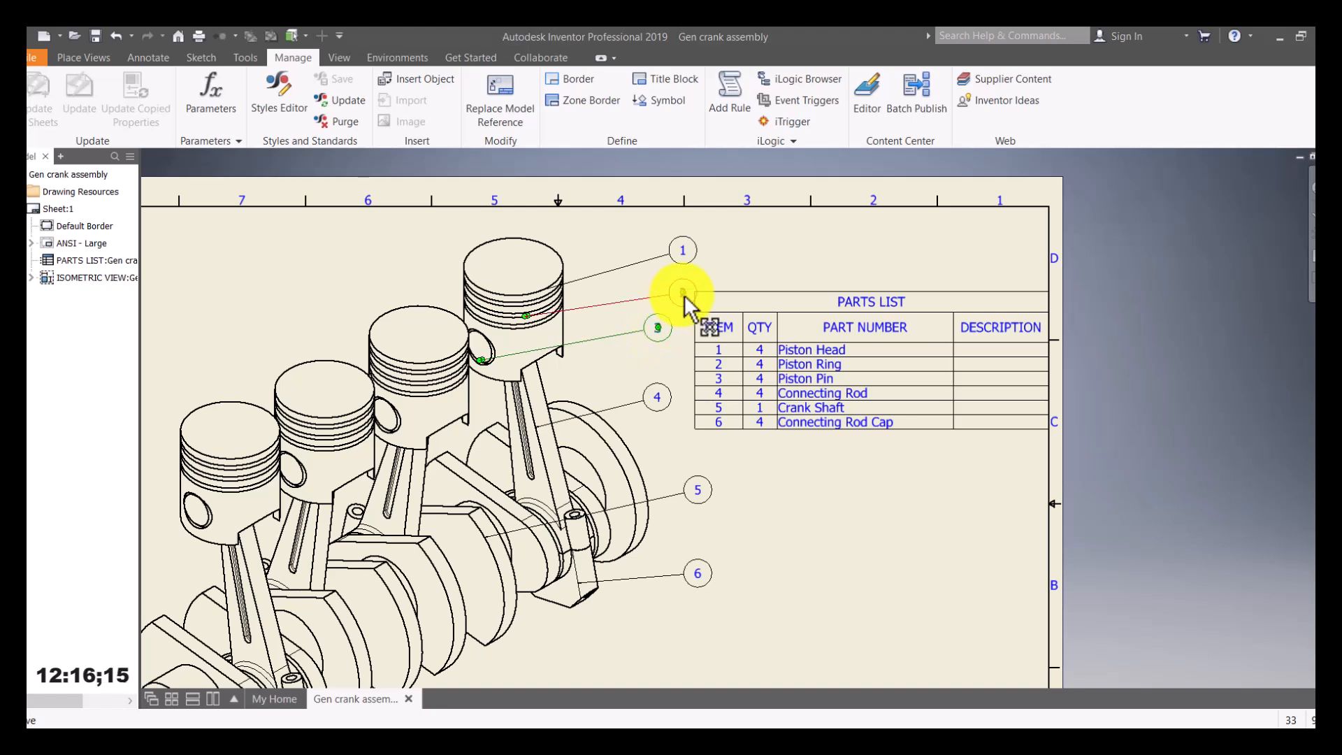
pyautogui.moveTo(683, 293); pyautogui.dragTo(656, 252)
pyautogui.moveTo(696, 489); pyautogui.dragTo(677, 490)
pyautogui.moveTo(701, 576); pyautogui.dragTo(677, 567)
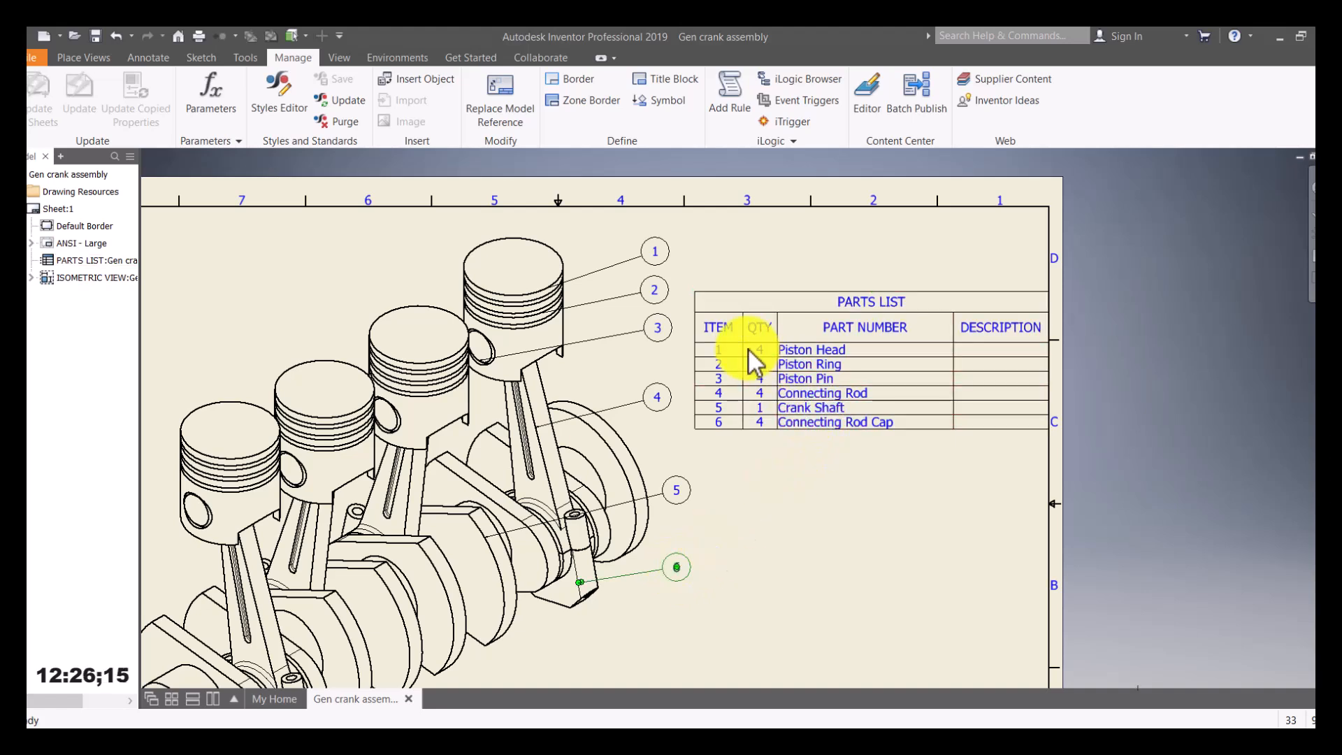
# Widen the QTY, PART NUMBER and DESCRIPTION columns of the parts list slightly.
pyautogui.click(774, 329)
pyautogui.moveTo(777, 329); pyautogui.dragTo(722, 338)
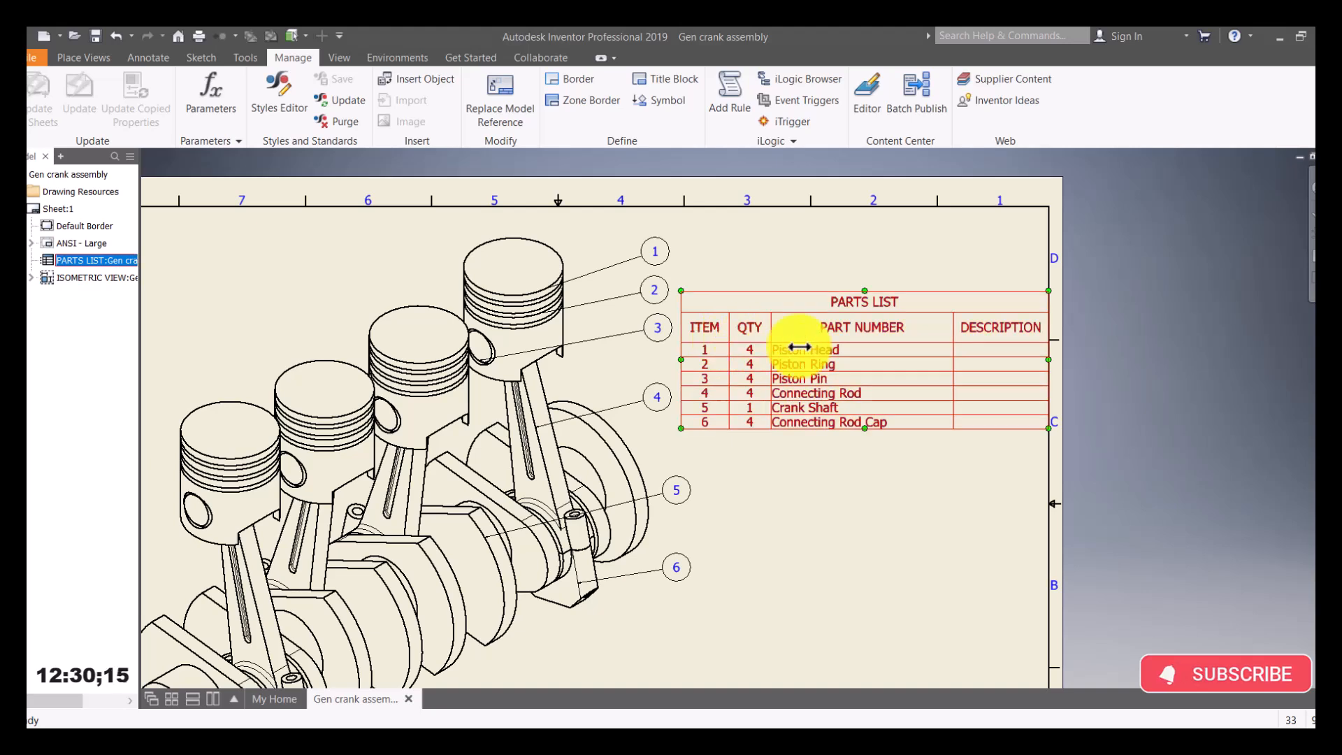
pyautogui.moveTo(954, 338); pyautogui.dragTo(953, 338)
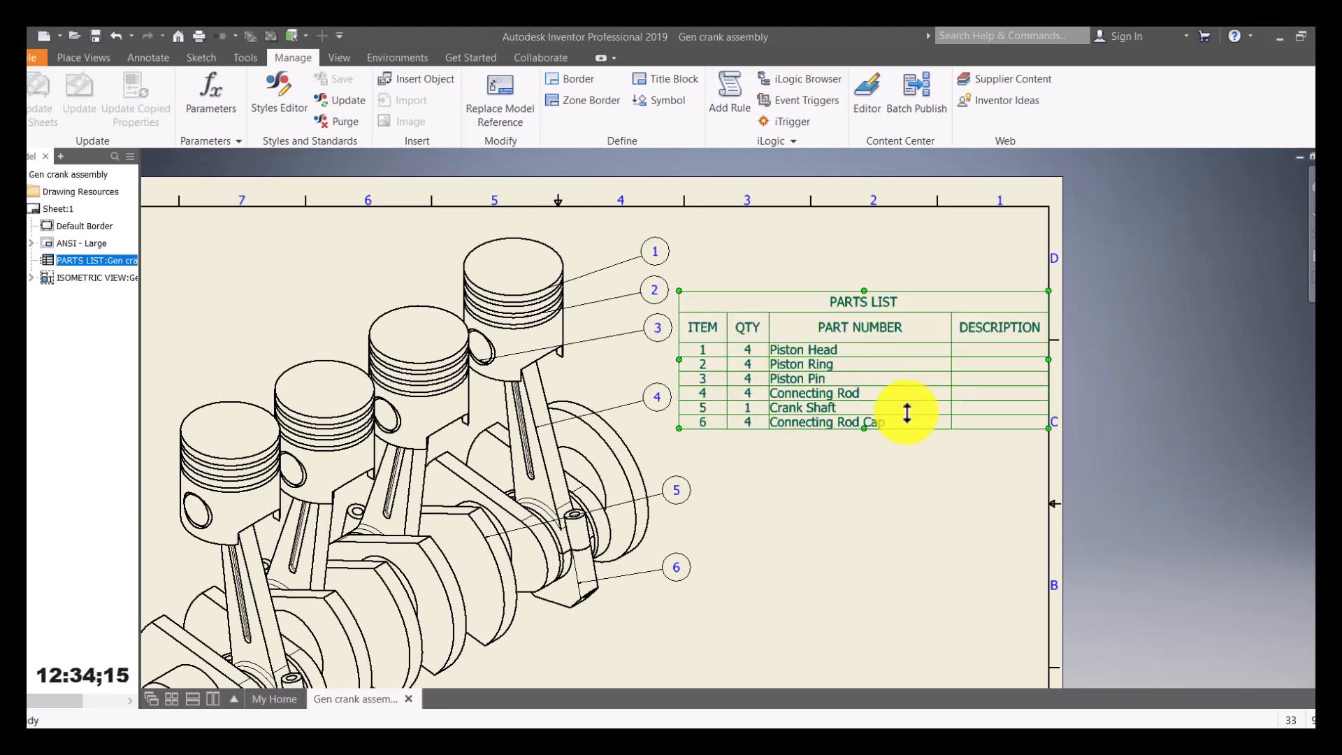
pyautogui.scroll(-3, 887, 531)
pyautogui.click(883, 541)
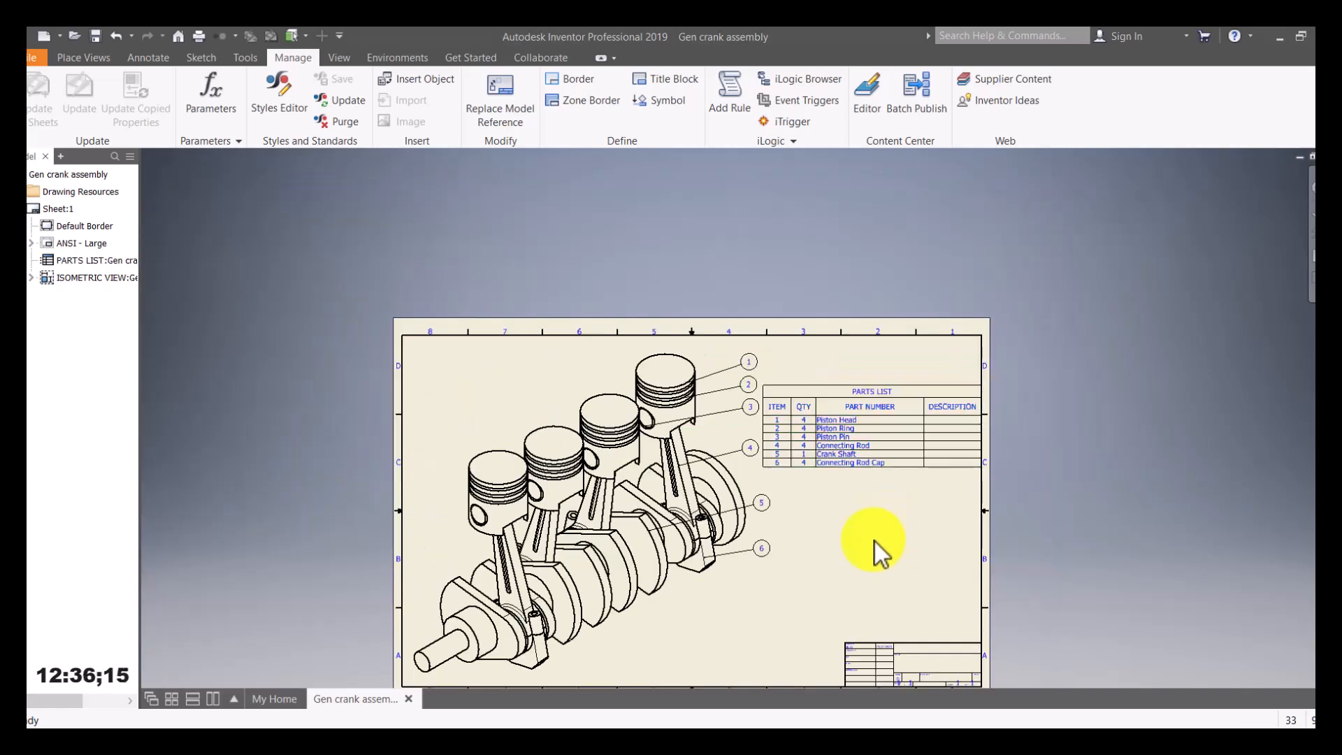
pyautogui.moveTo(749, 384); pyautogui.dragTo(737, 367)
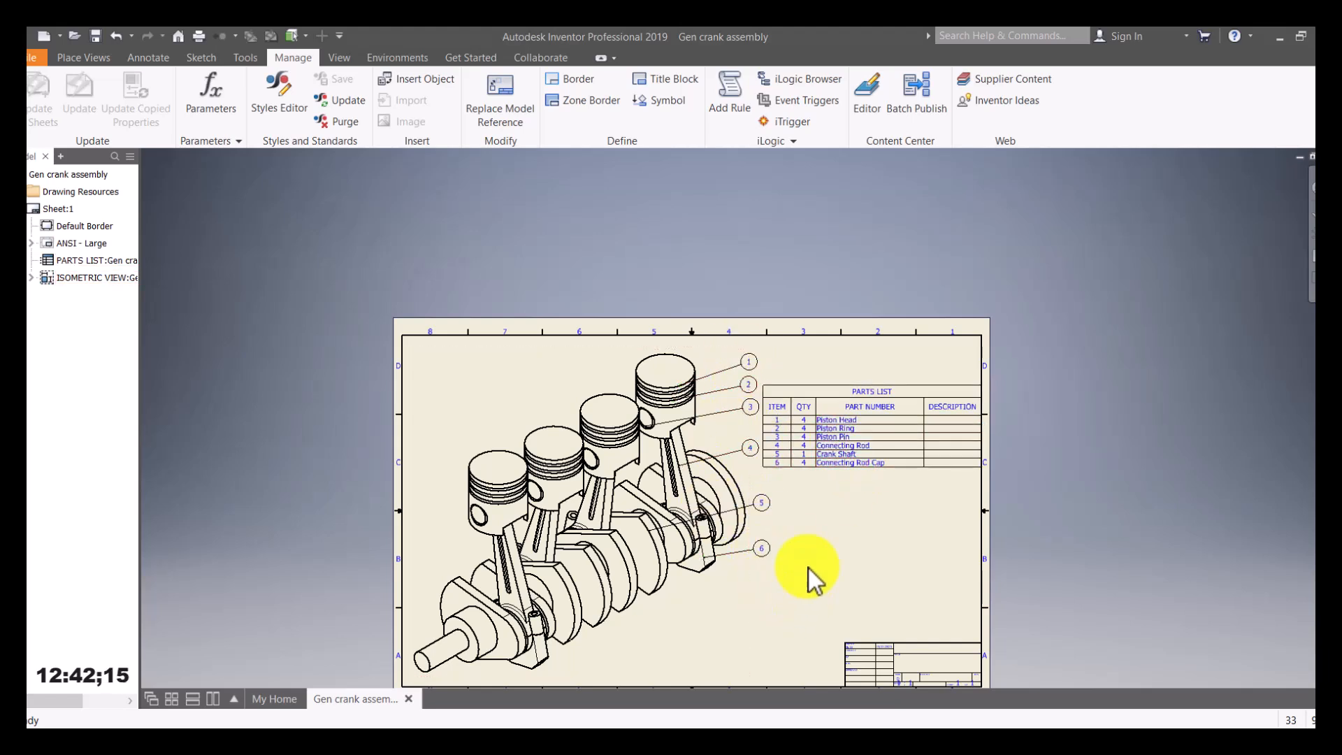
# Start a text note below the isometric view, beside the title block, reading "Isometric Drawing".
pyautogui.moveTo(806, 579); pyautogui.dragTo(776, 506, button='middle')
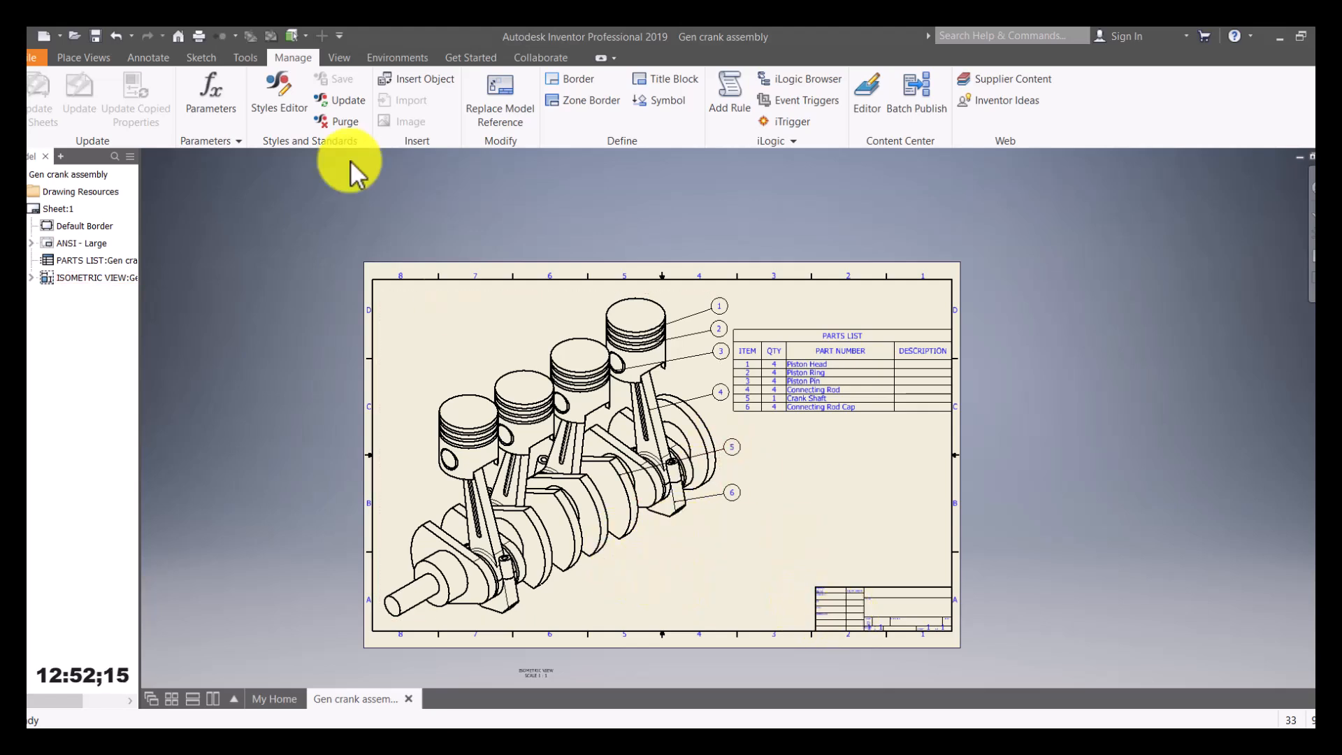
pyautogui.click(150, 59)
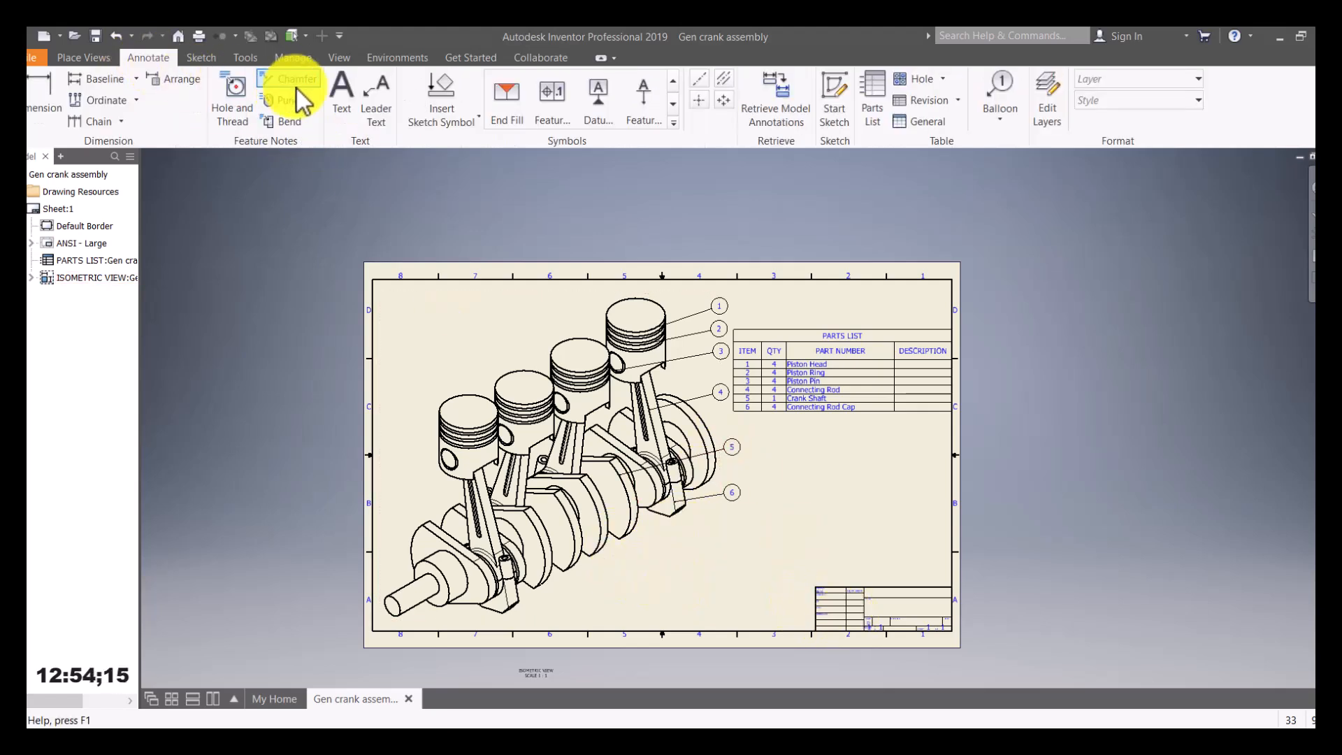
pyautogui.click(343, 94)
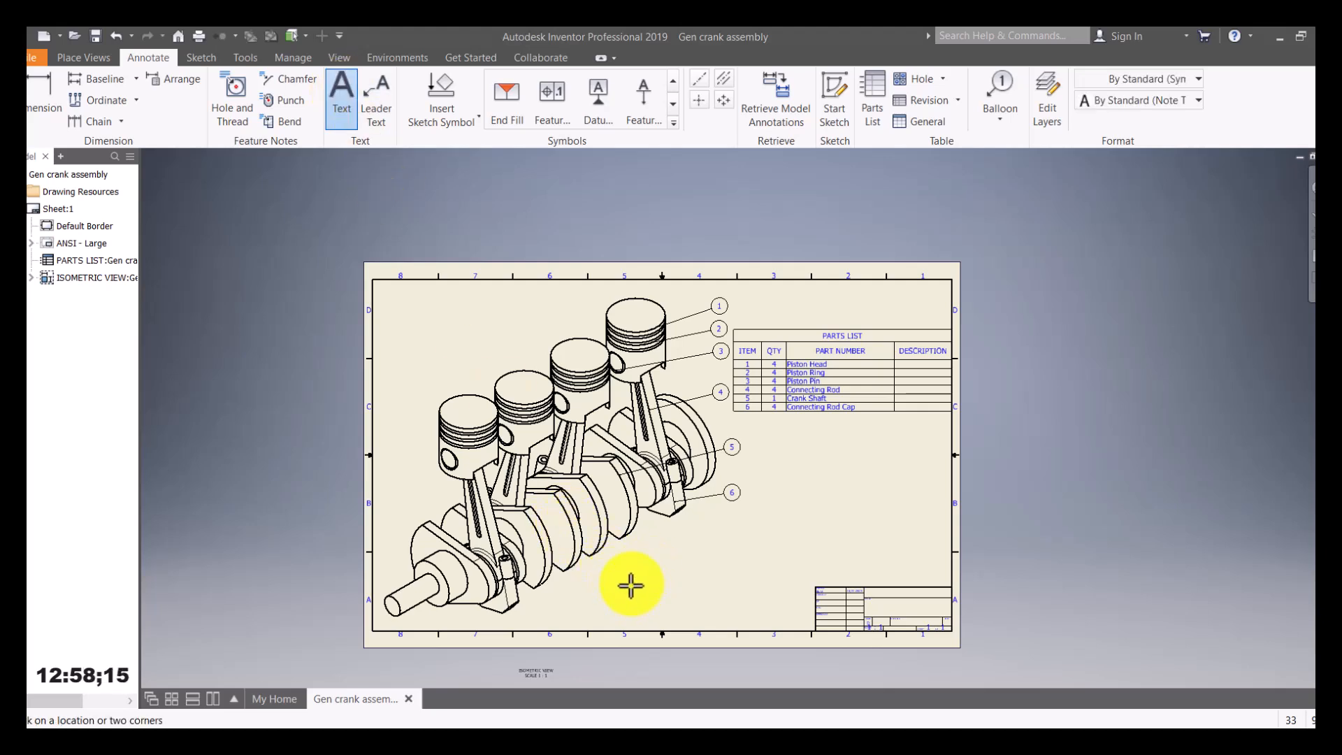
pyautogui.click(667, 594)
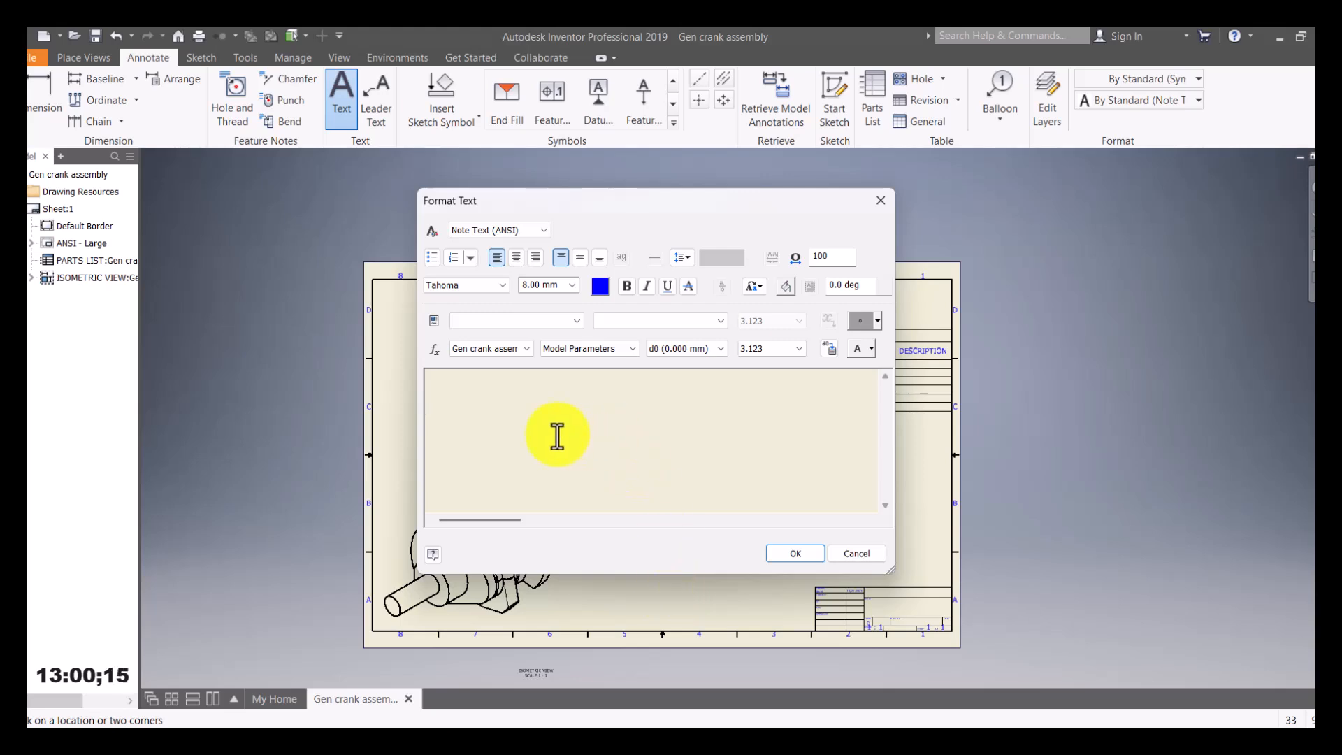
pyautogui.write('Isometric Drawing')
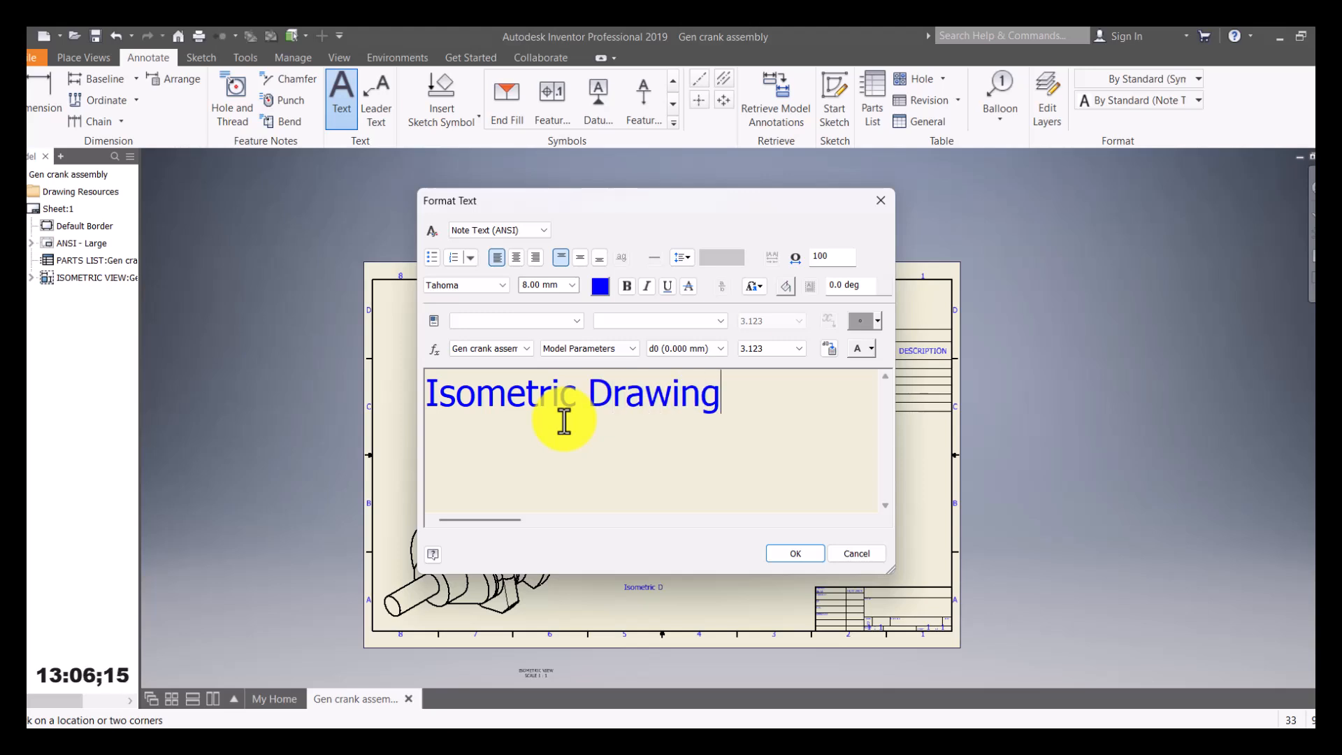
# Format the "Isometric Drawing" text dark purple with a height of 12 mm, and finish placing the note.
pyautogui.moveTo(803, 414); pyautogui.dragTo(380, 413)
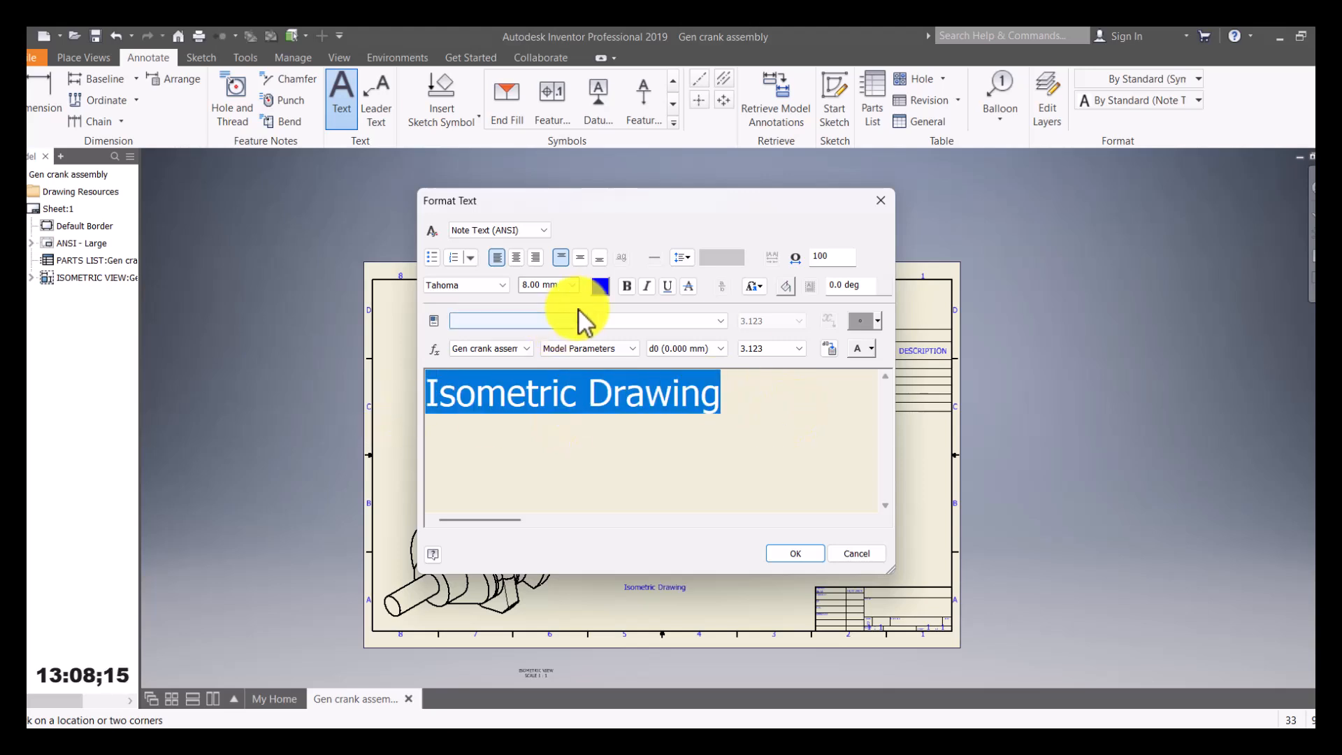
pyautogui.click(600, 286)
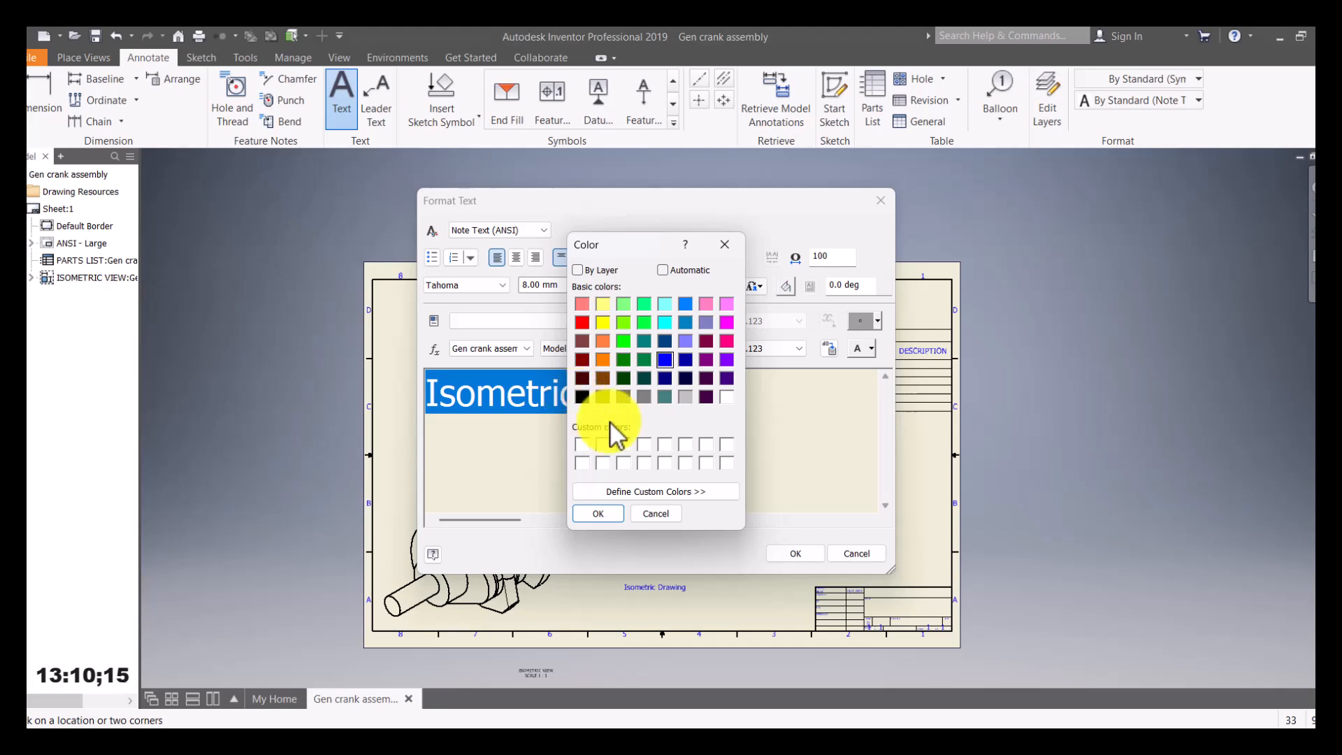
pyautogui.click(705, 397)
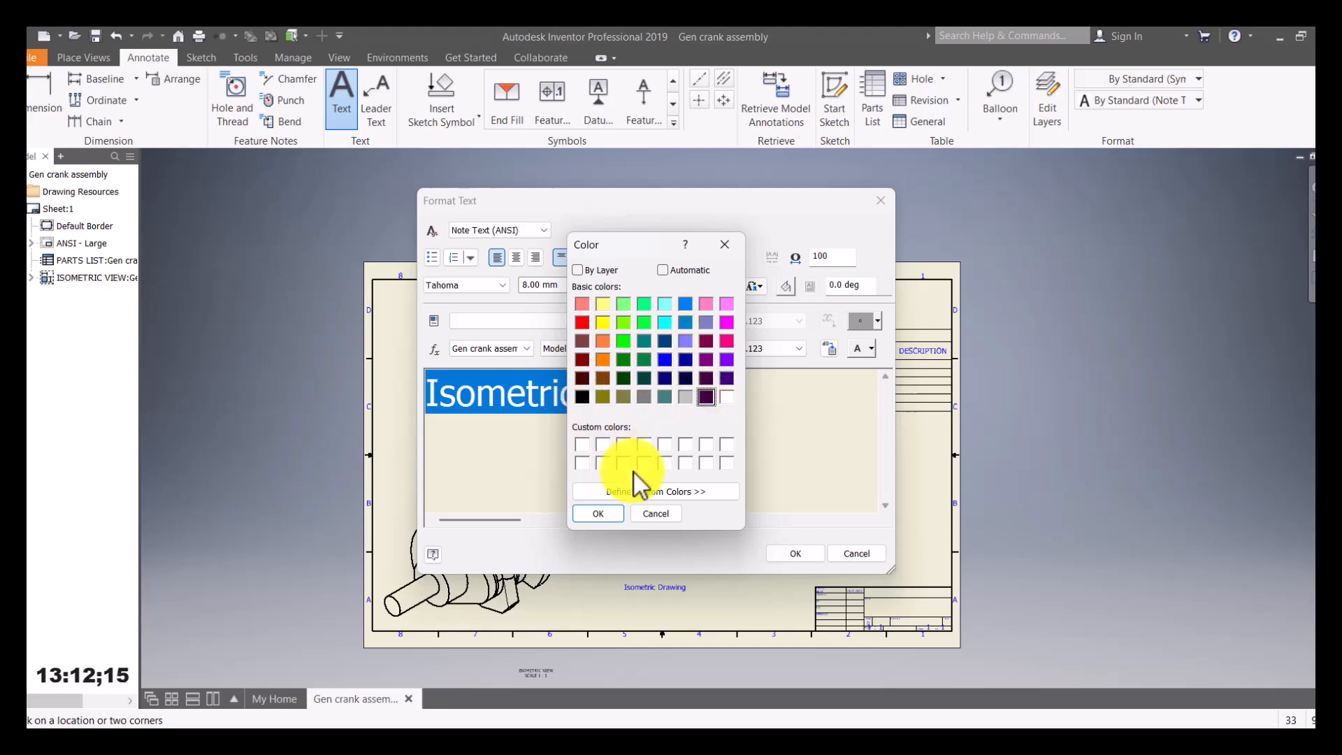
pyautogui.click(593, 516)
pyautogui.click(556, 287)
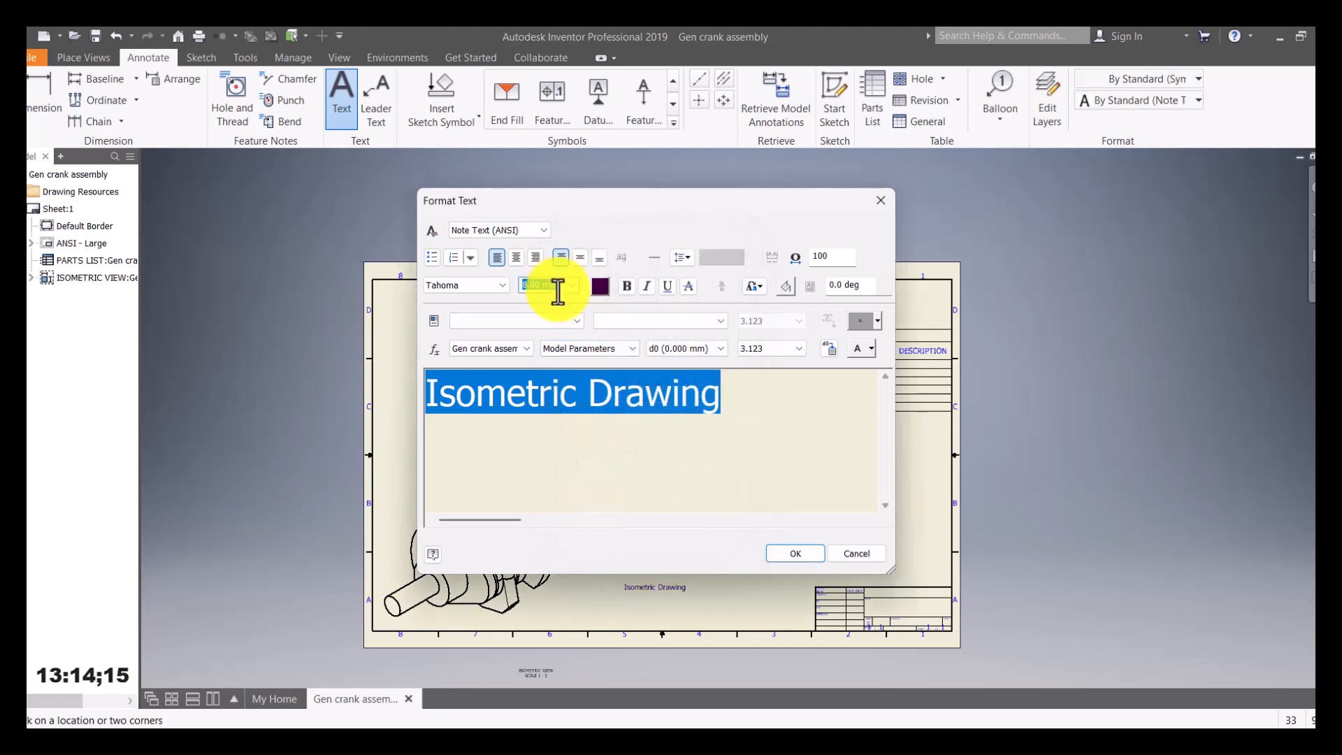
pyautogui.write('12')
pyautogui.click(797, 554)
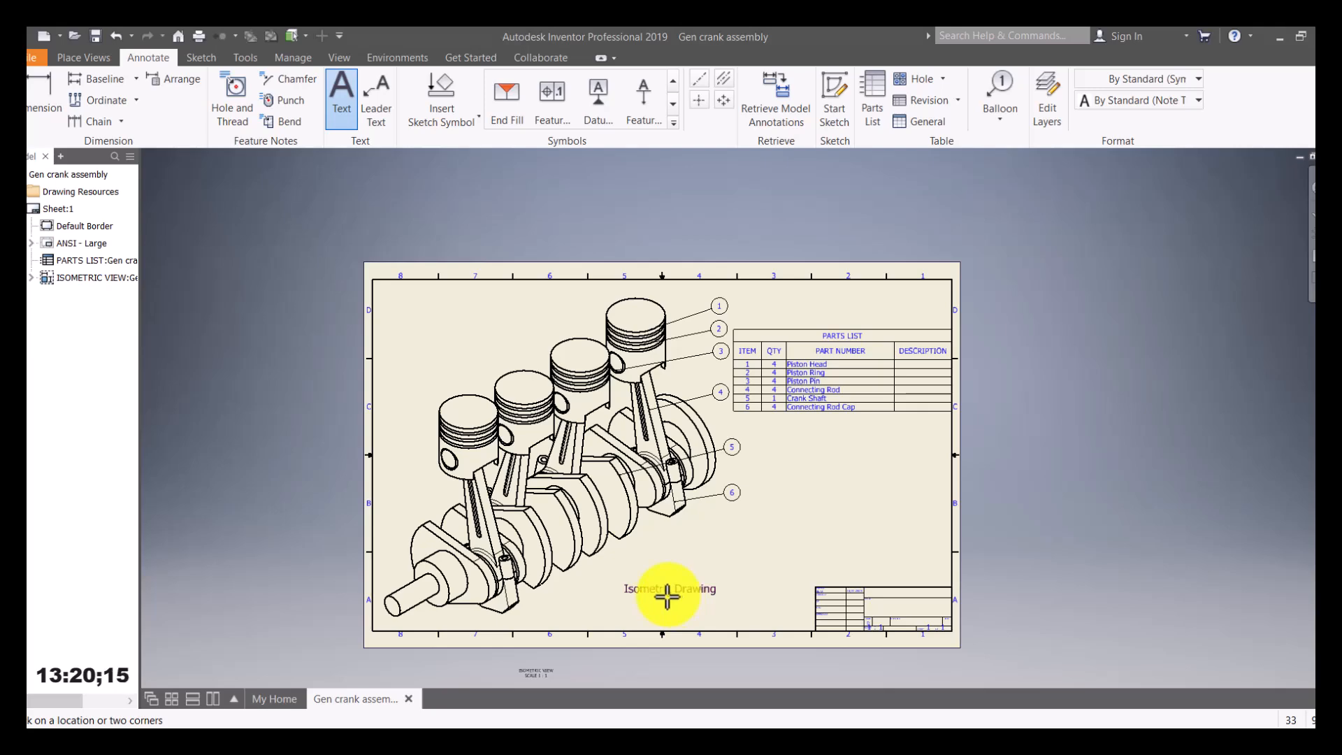
pyautogui.press('Escape')
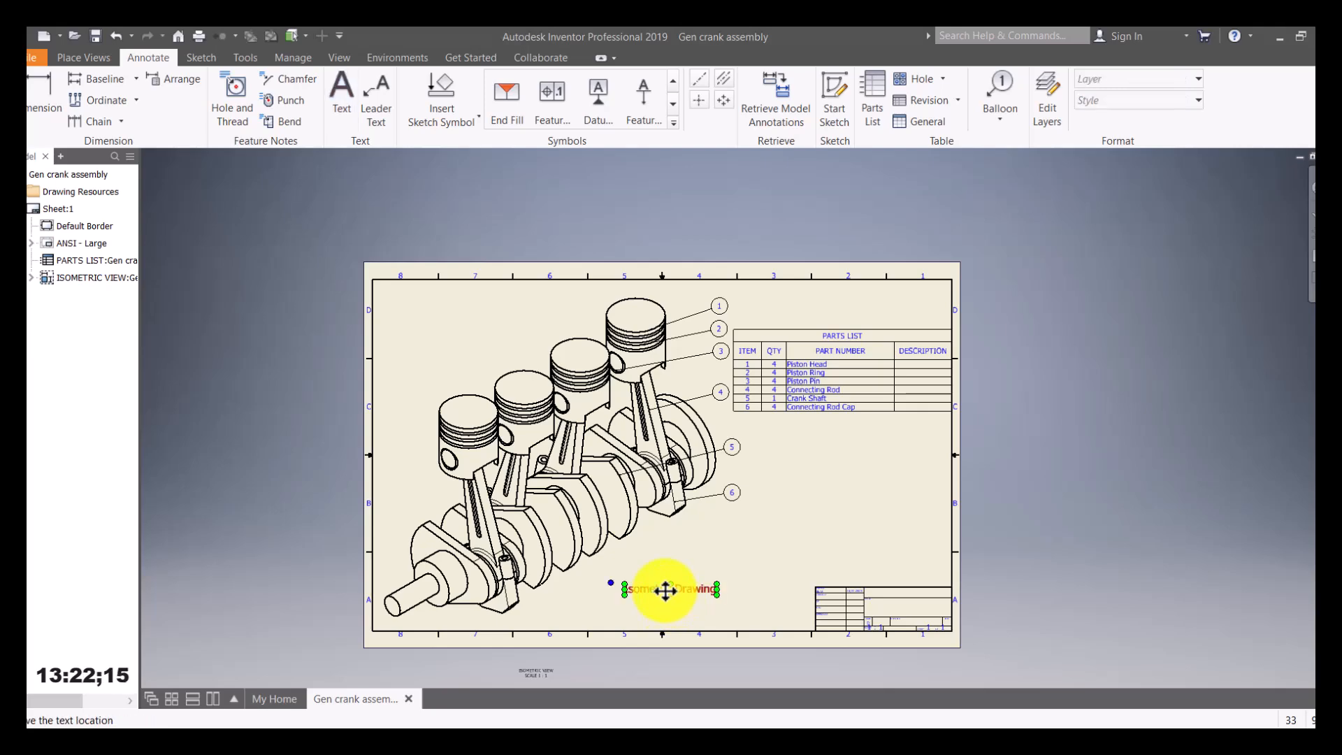
# Set the "Isometric Drawing" note's text height to 18 mm and move the note slightly up toward the crankshaft view.
pyautogui.doubleClick(665, 591)
pyautogui.moveTo(865, 405); pyautogui.dragTo(499, 408)
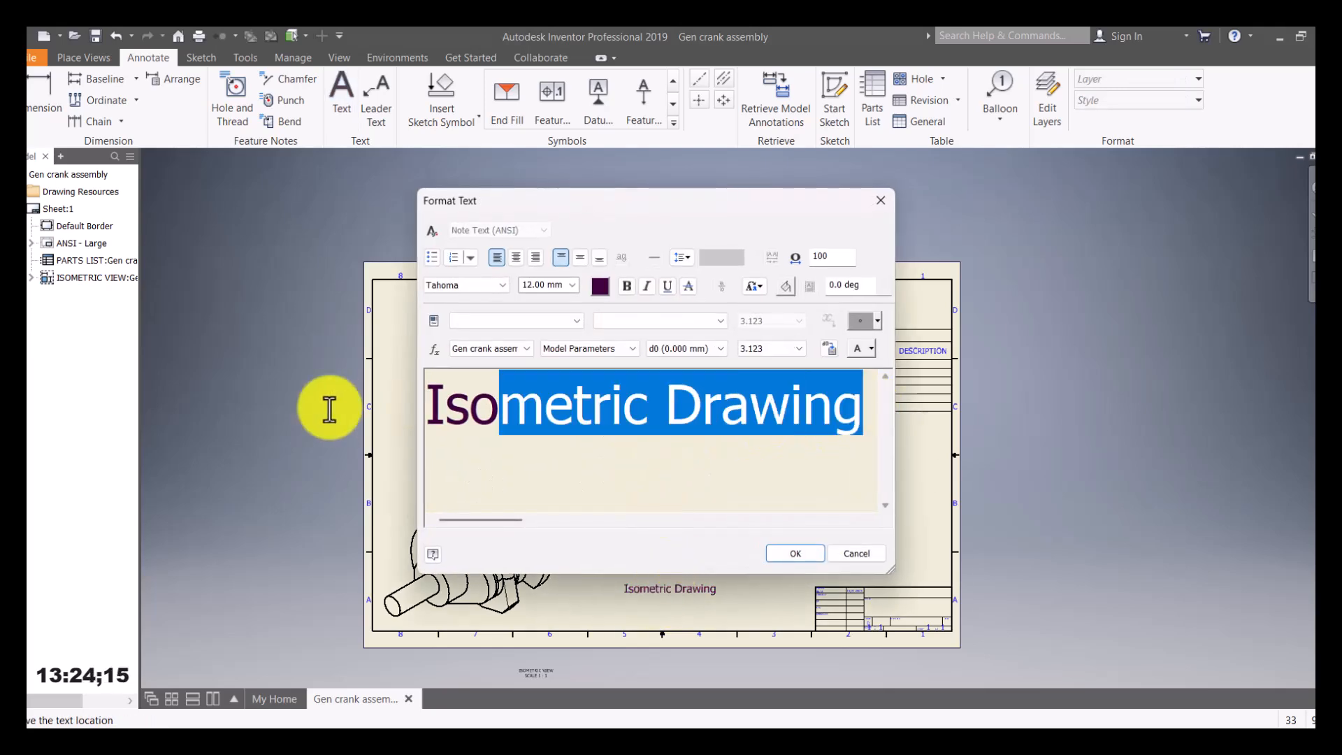
pyautogui.moveTo(330, 409); pyautogui.dragTo(539, 332)
pyautogui.click(575, 287)
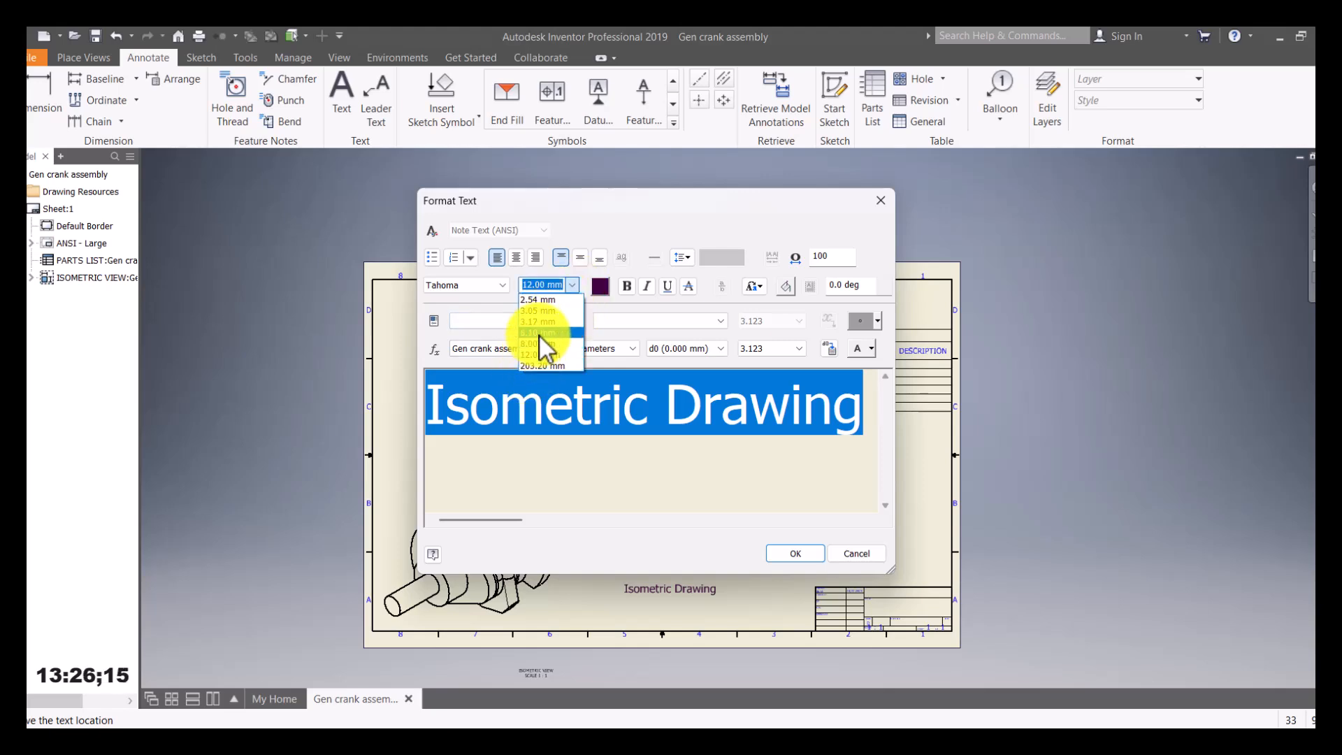
pyautogui.write('1')
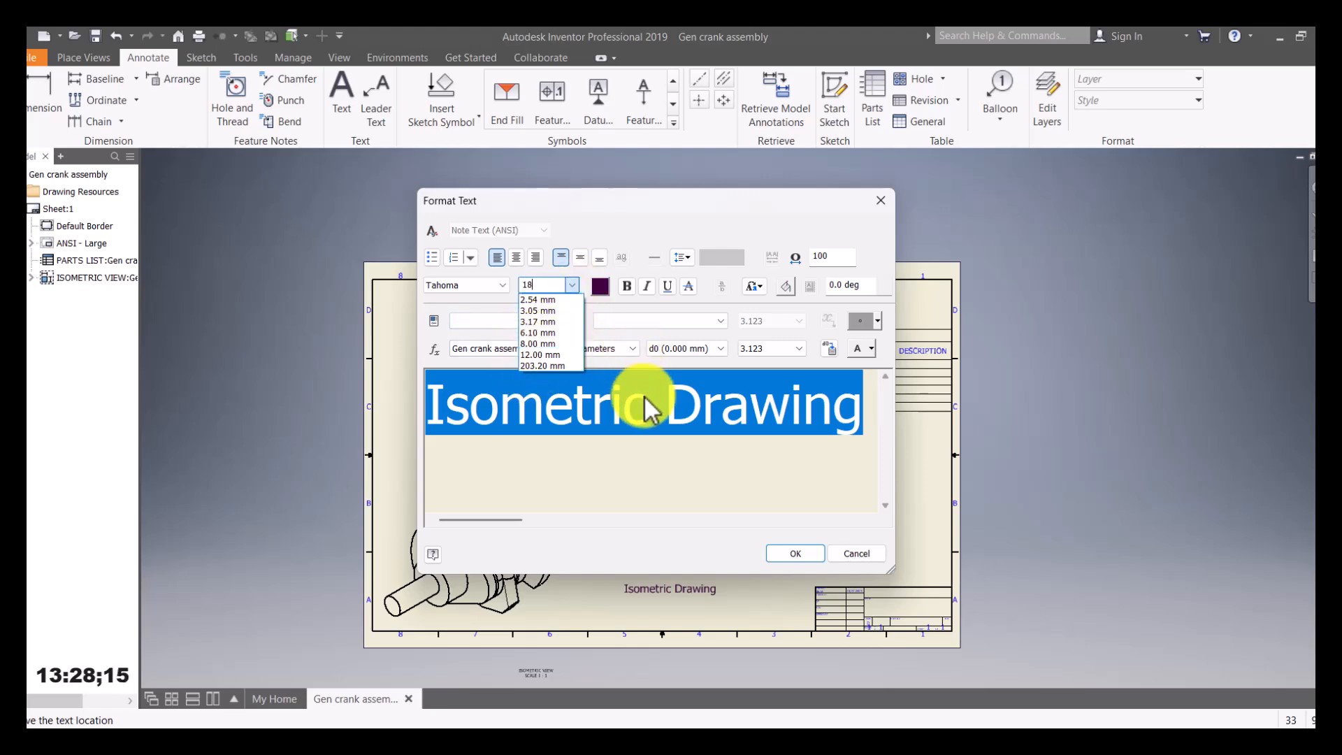
pyautogui.write('8')
pyautogui.click(782, 548)
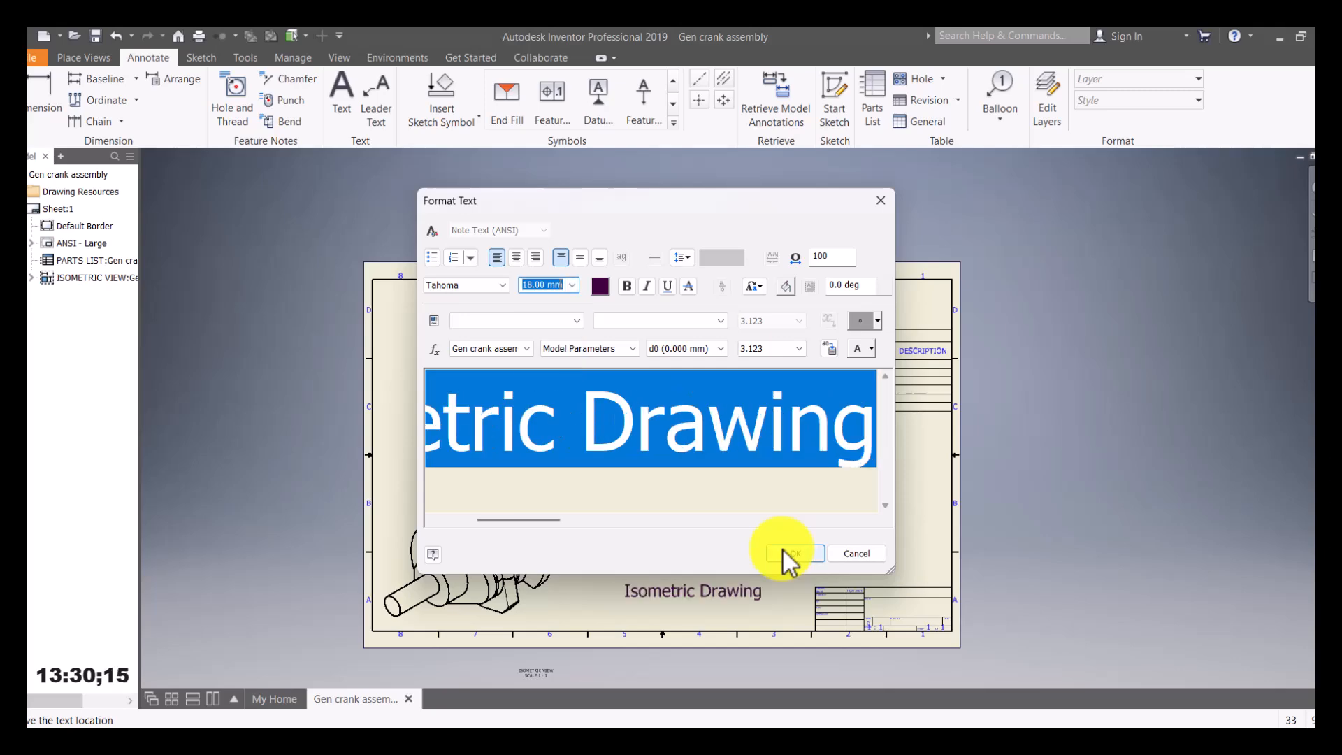
pyautogui.click(783, 550)
pyautogui.moveTo(695, 591)
pyautogui.mouseDown()
pyautogui.moveTo(689, 560)
pyautogui.moveTo(704, 559)
pyautogui.moveTo(696, 569)
pyautogui.mouseUp()
pyautogui.click(828, 547)
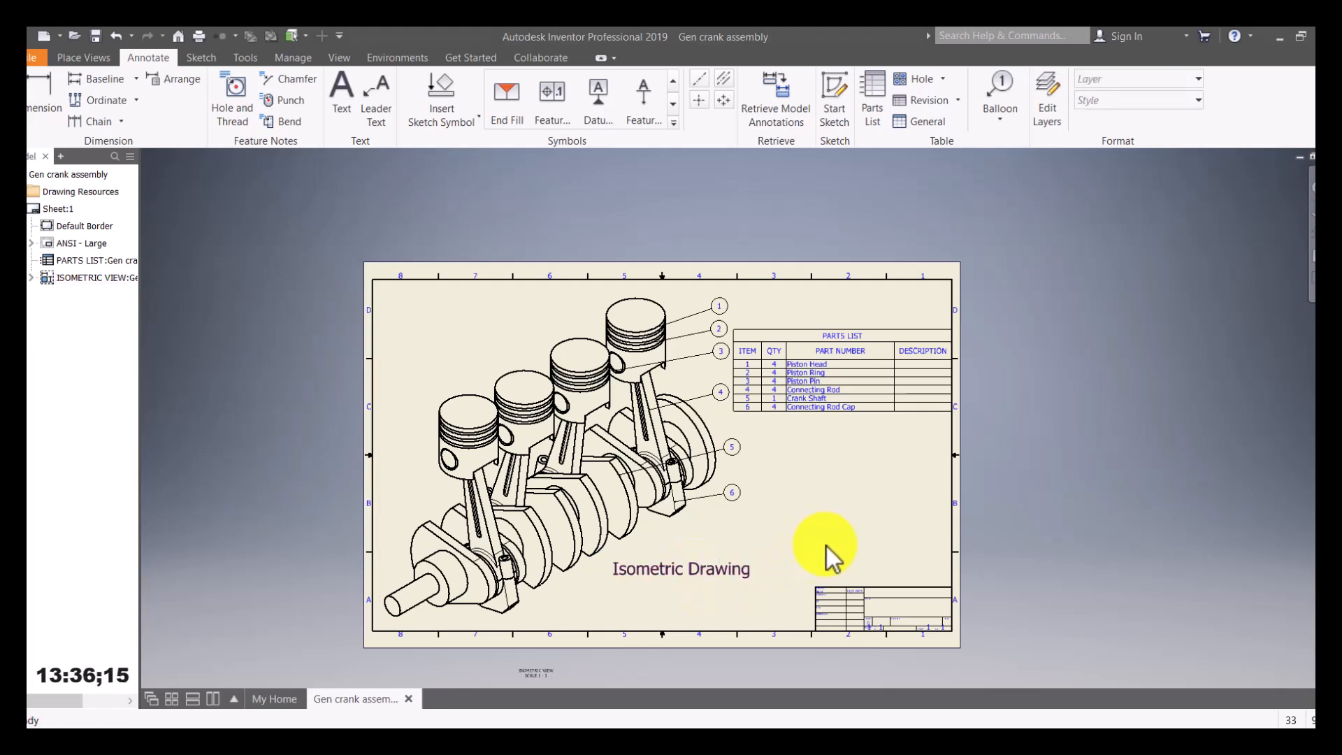
# Change the note's wording to "Isometric View".
pyautogui.doubleClick(716, 573)
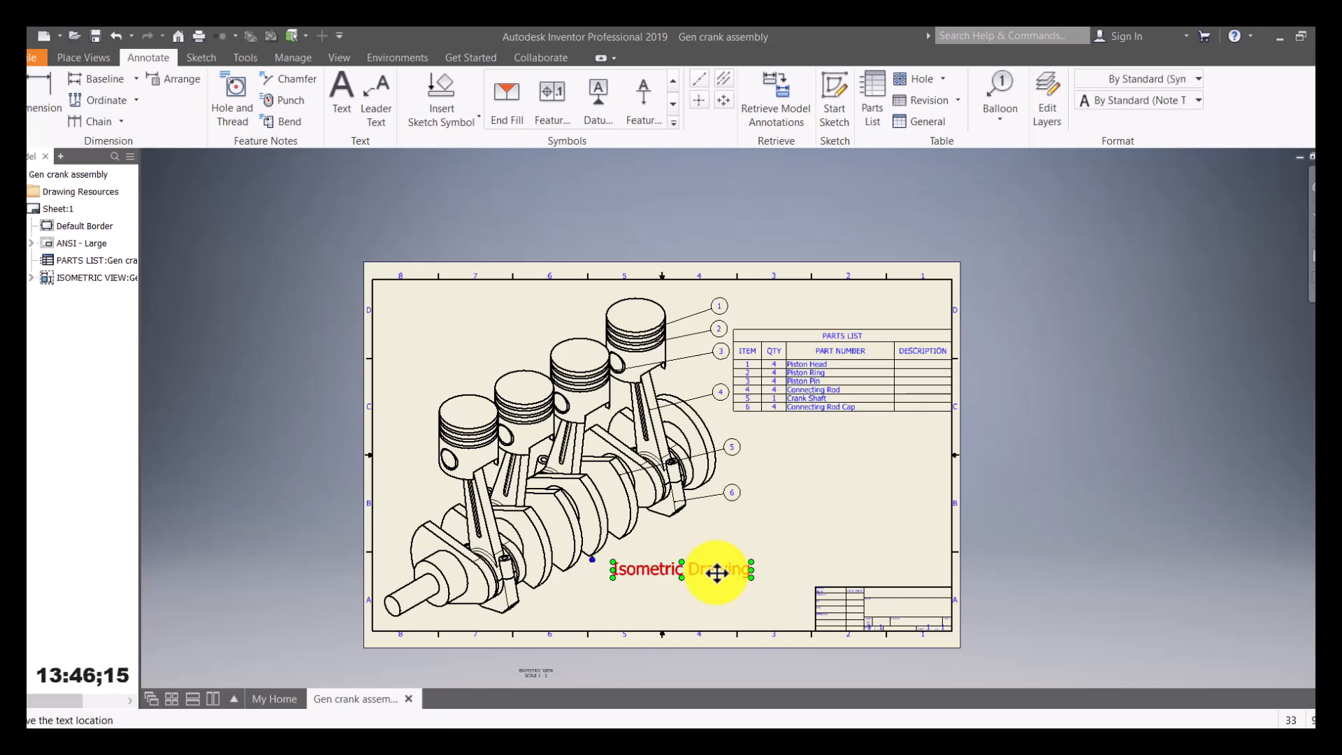
pyautogui.moveTo(673, 416); pyautogui.dragTo(918, 412)
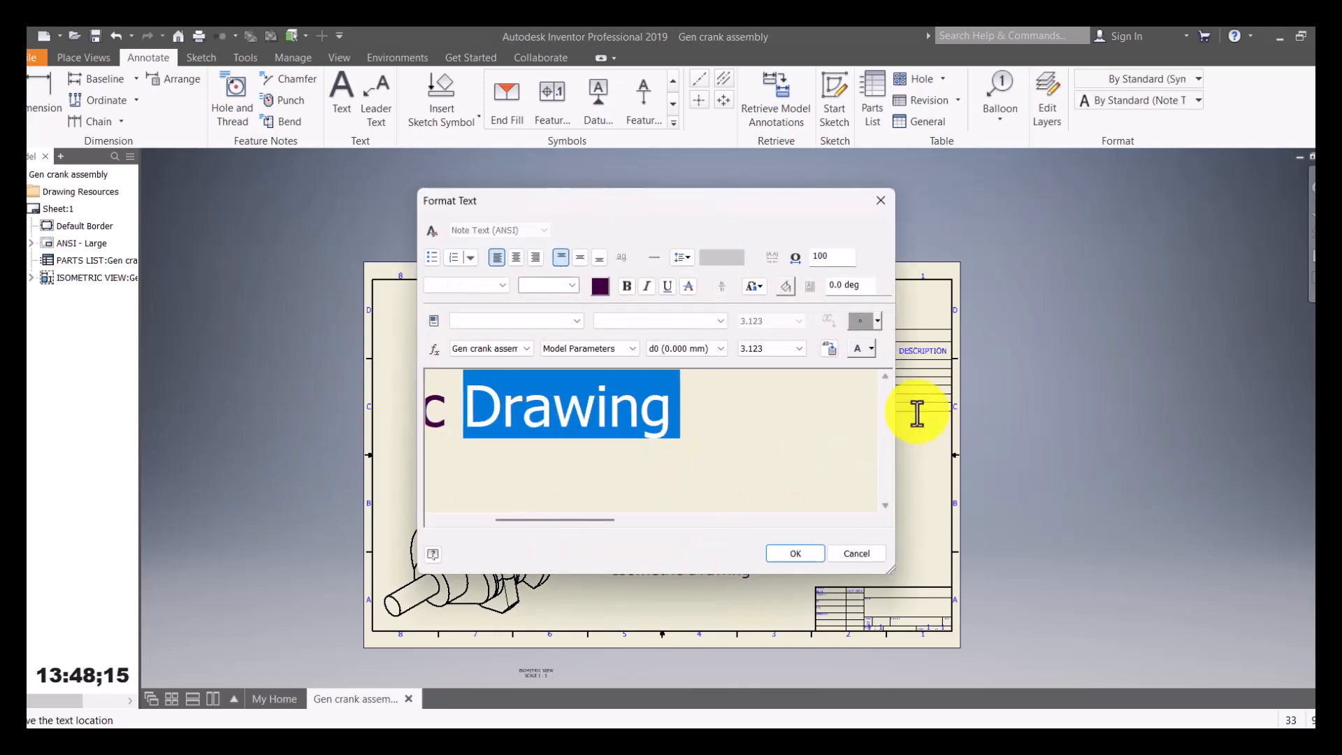
pyautogui.write('View')
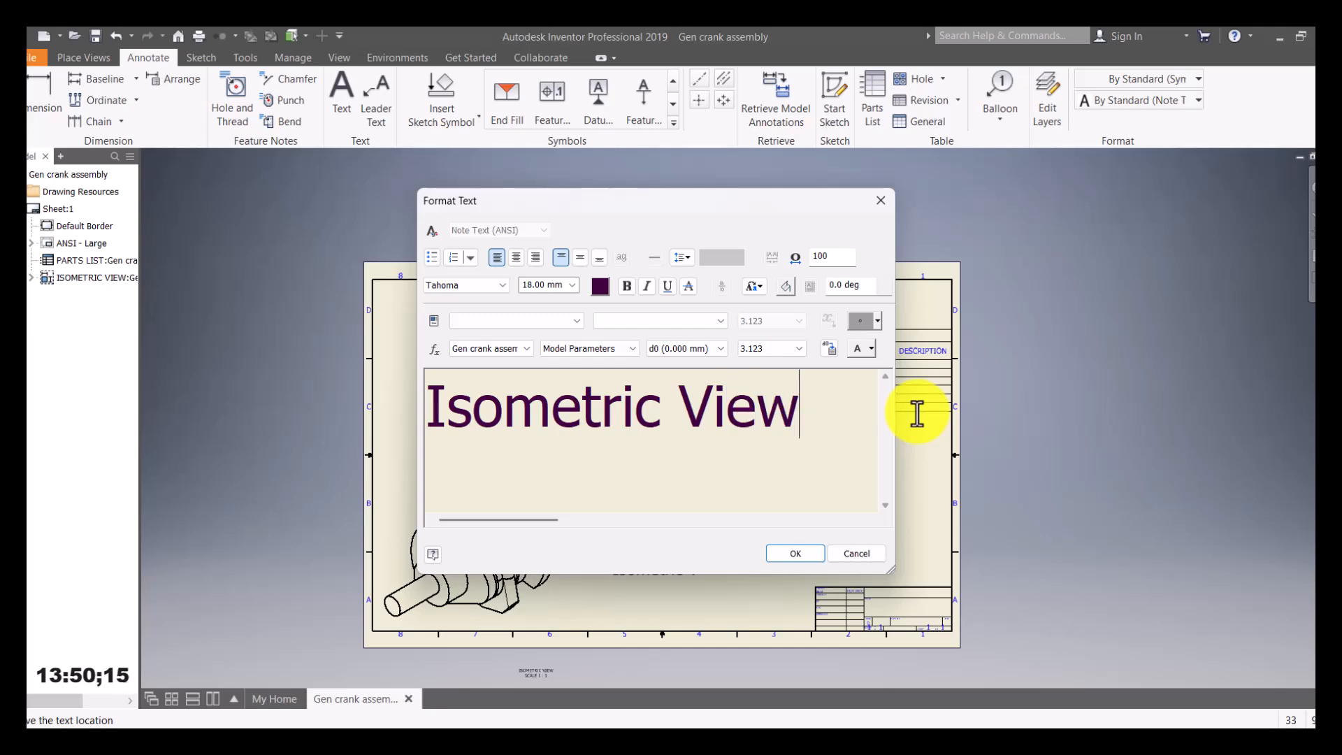
pyautogui.click(790, 552)
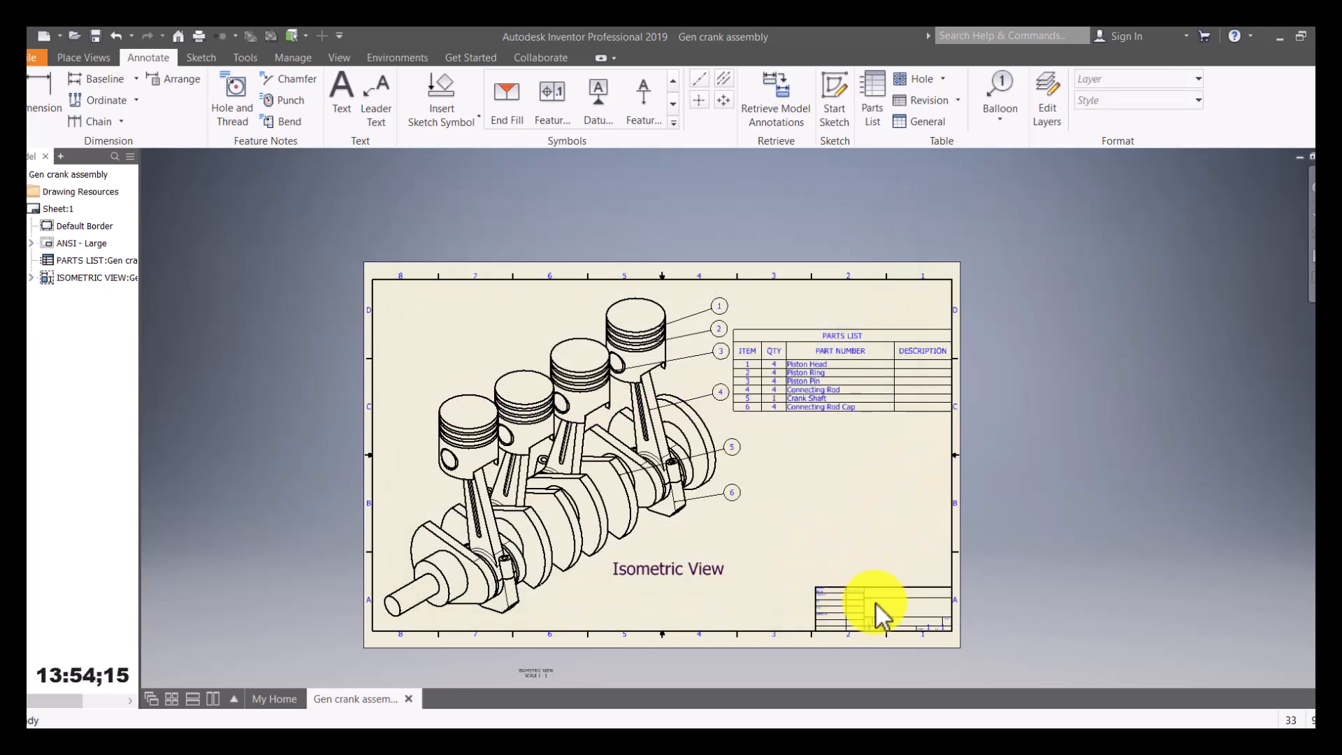
pyautogui.scroll(5, 839, 626)
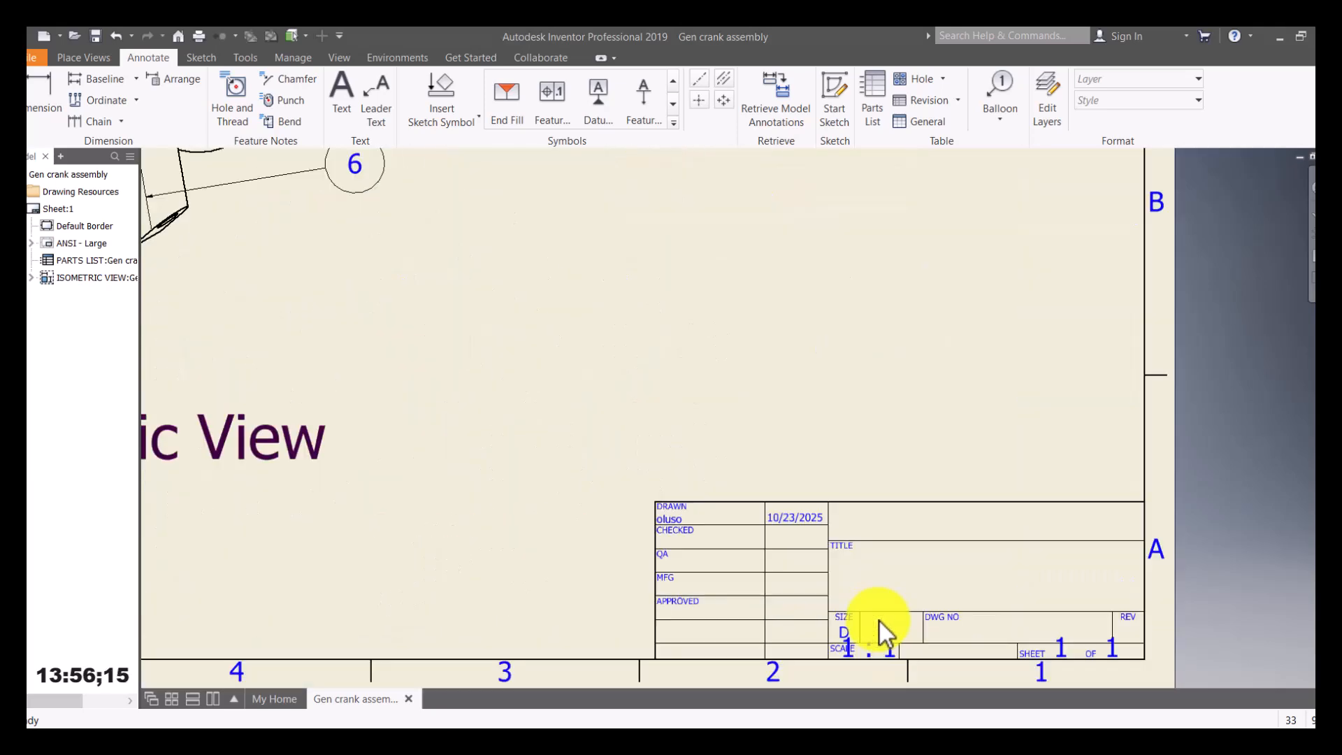
pyautogui.scroll(-6, 865, 521)
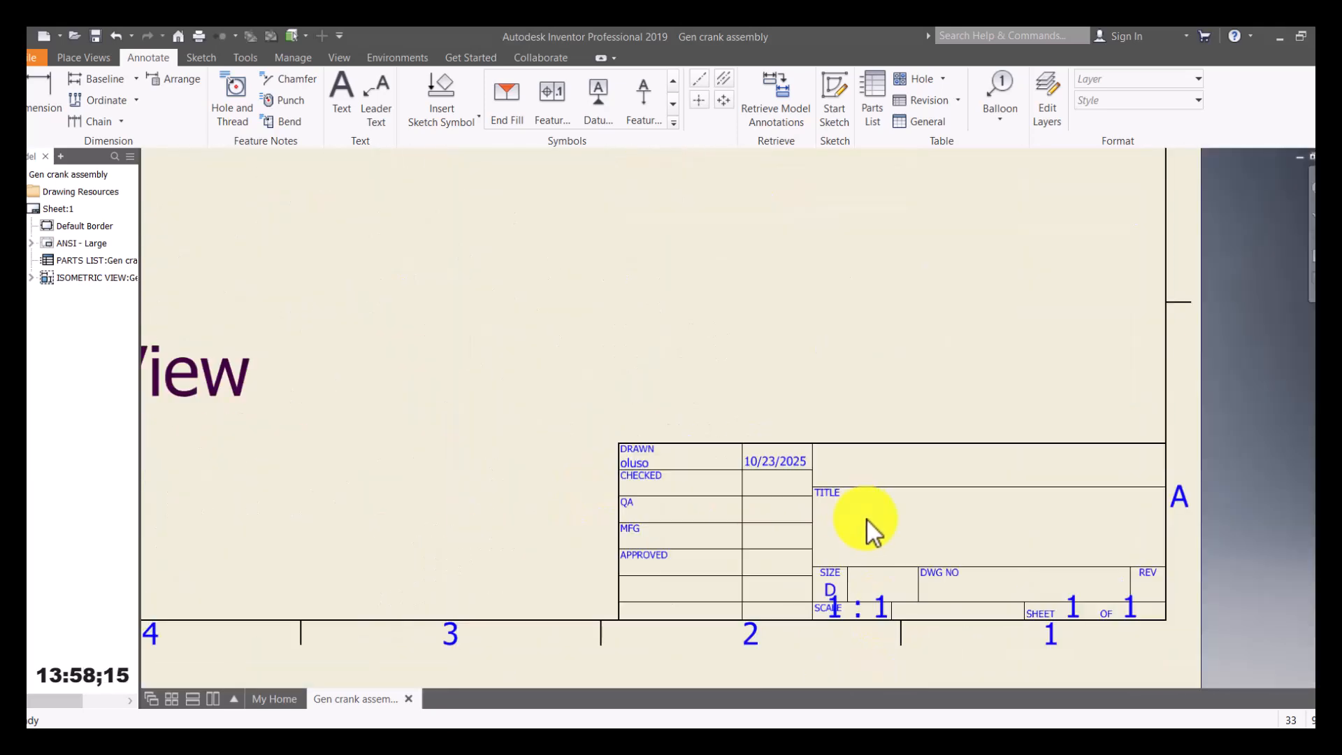
pyautogui.scroll(4, 871, 526)
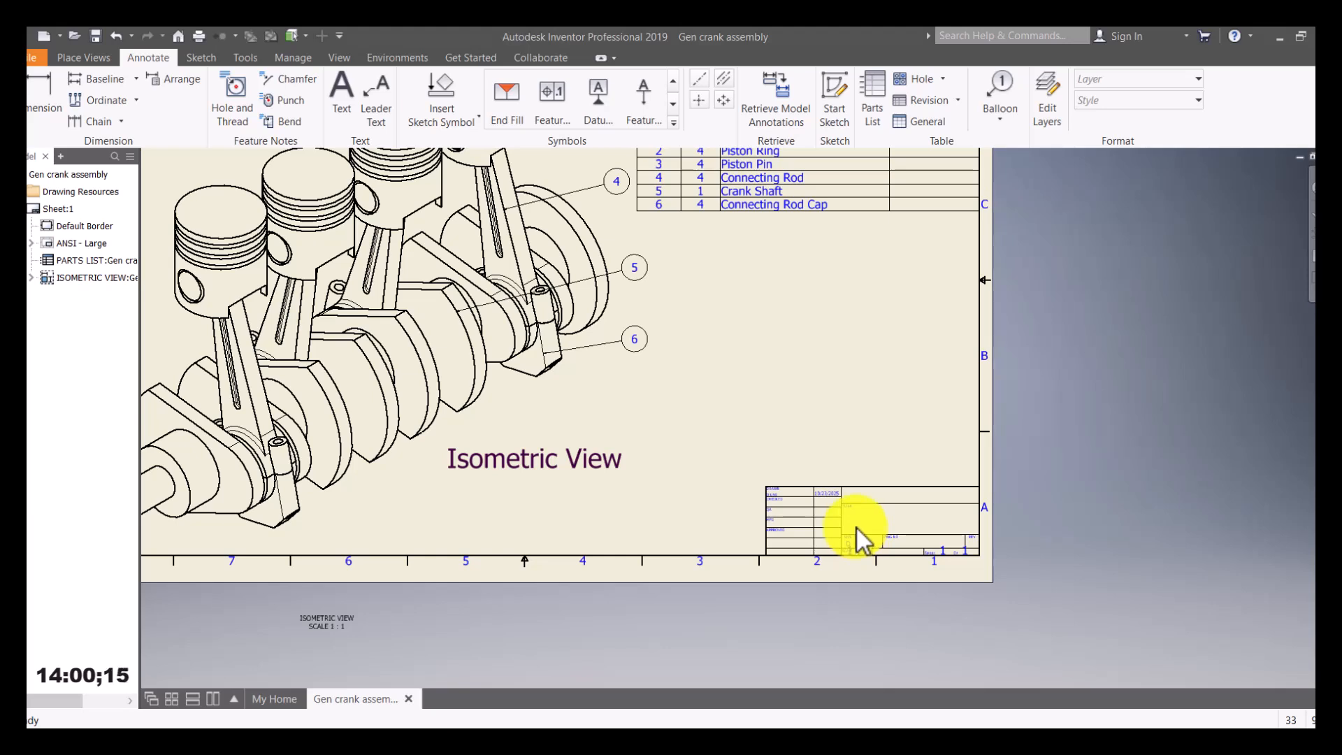
# Open the sheet's ANSI - Large title block definition for editing.
pyautogui.moveTo(857, 529); pyautogui.dragTo(860, 549, button='middle')
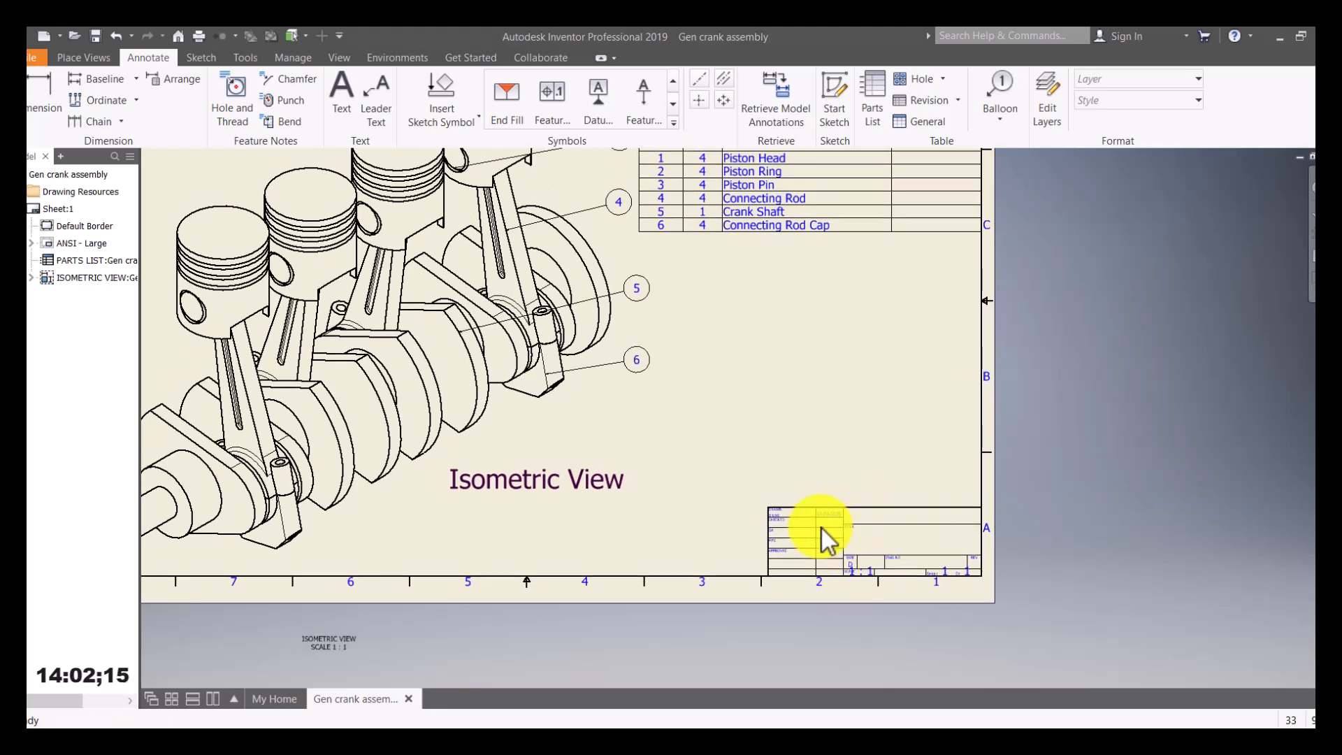
pyautogui.rightClick(78, 247)
pyautogui.click(119, 287)
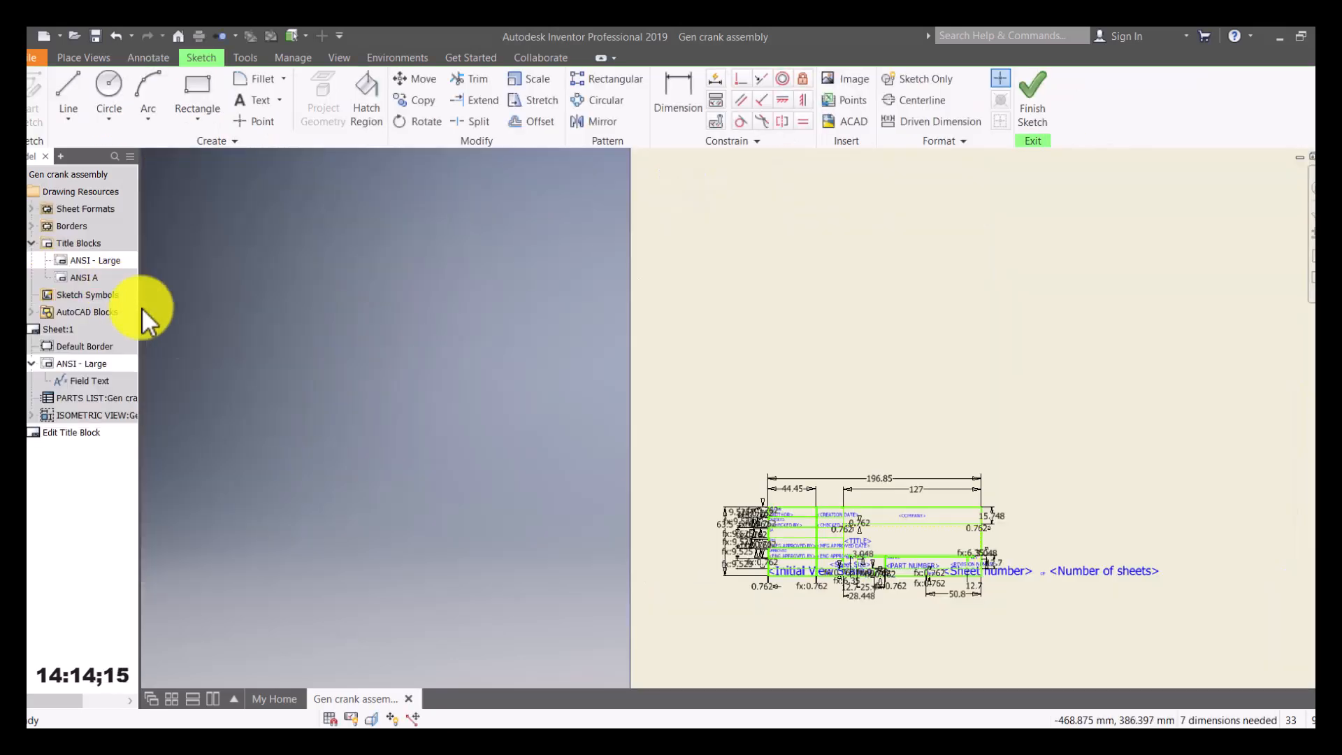
# Examine the title block's fields, including company, title, drawing number, part number, and the drawn, checked and approved entries.
pyautogui.scroll(3, 904, 558)
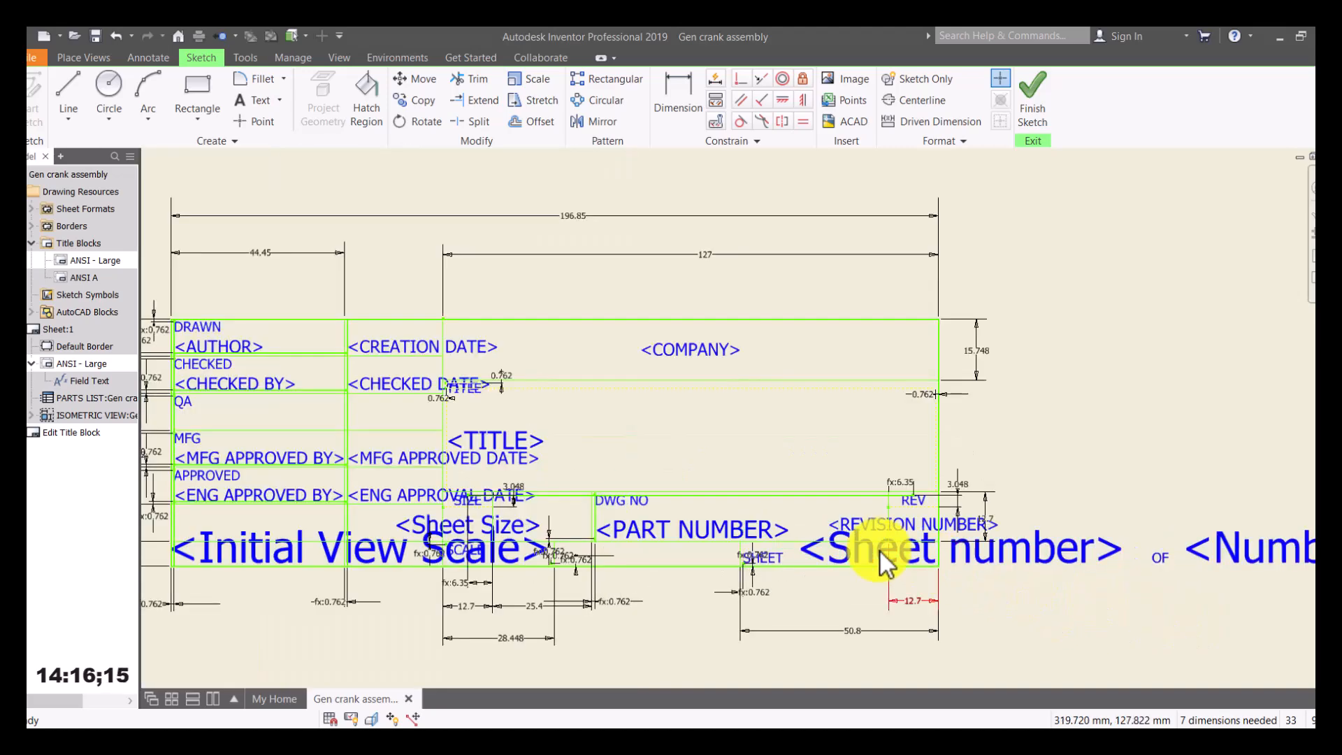
pyautogui.scroll(-2, 881, 552)
pyautogui.scroll(3, 808, 539)
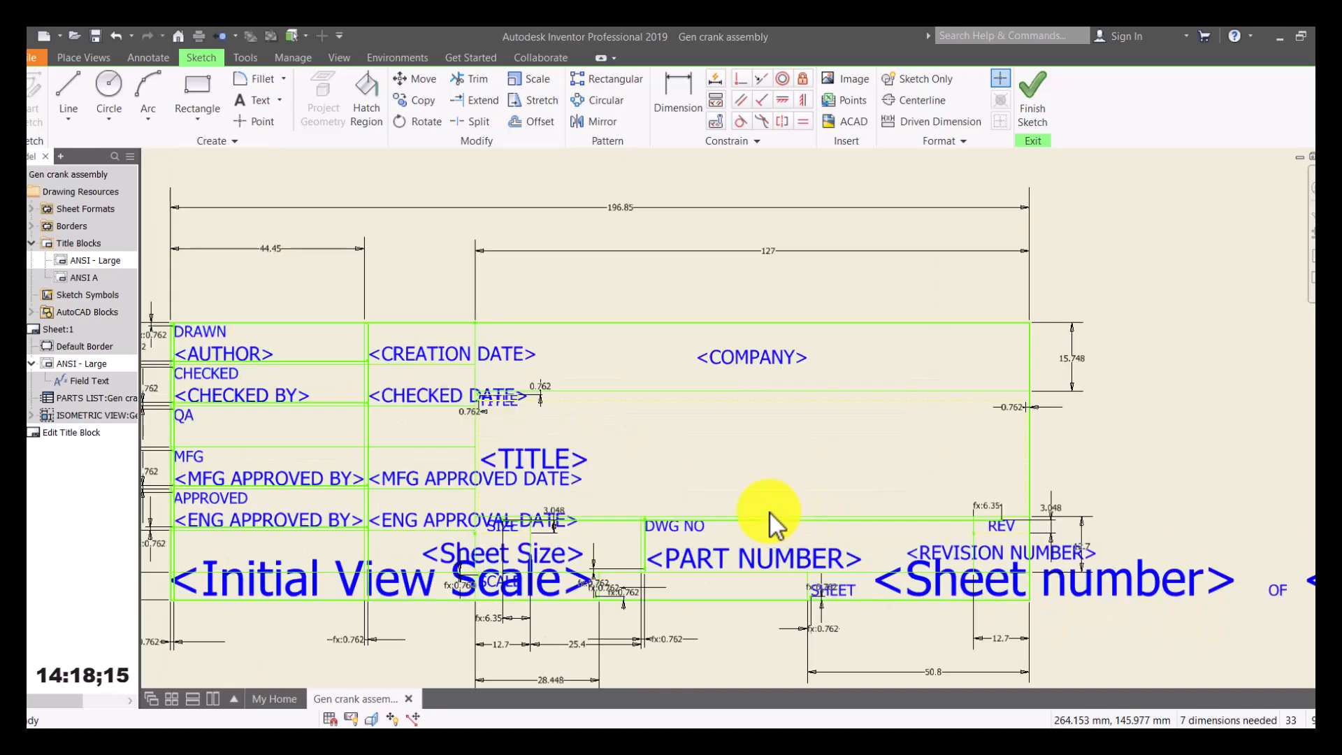
pyautogui.scroll(-2, 770, 514)
pyautogui.scroll(3, 763, 507)
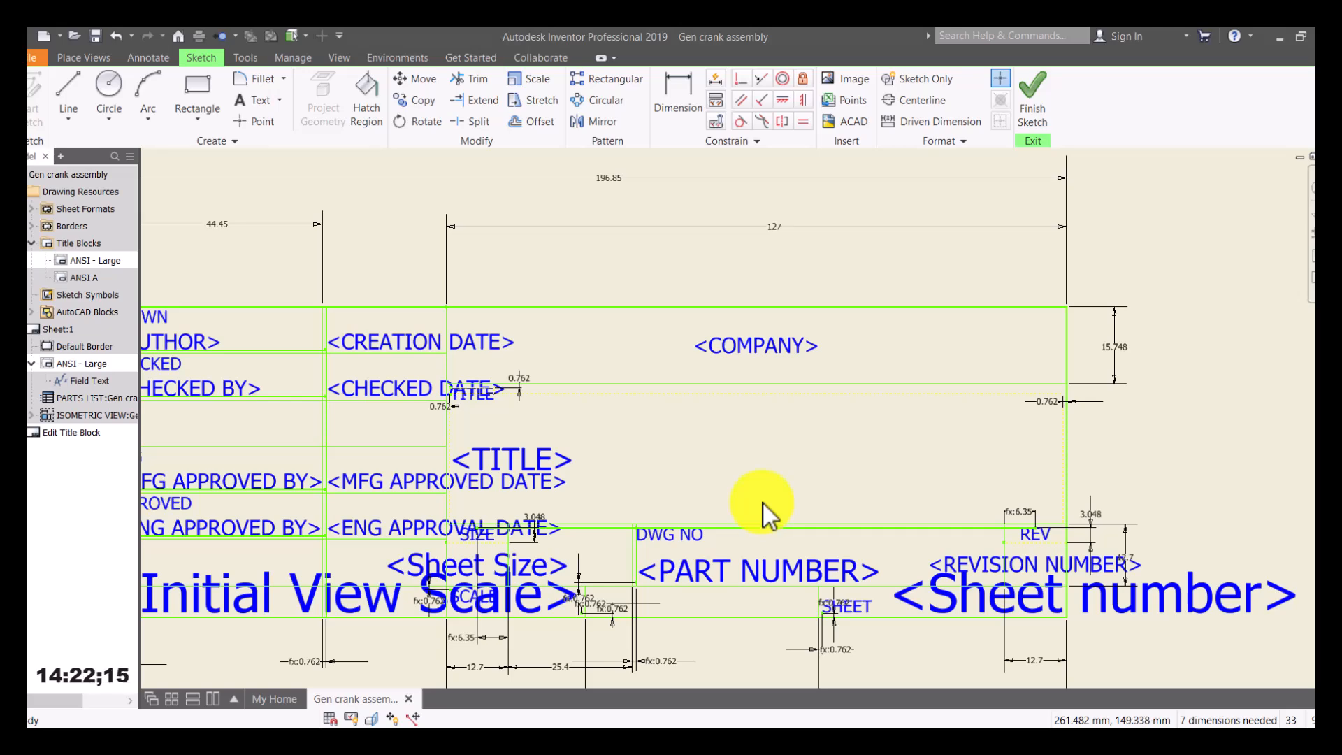
pyautogui.scroll(-2, 775, 452)
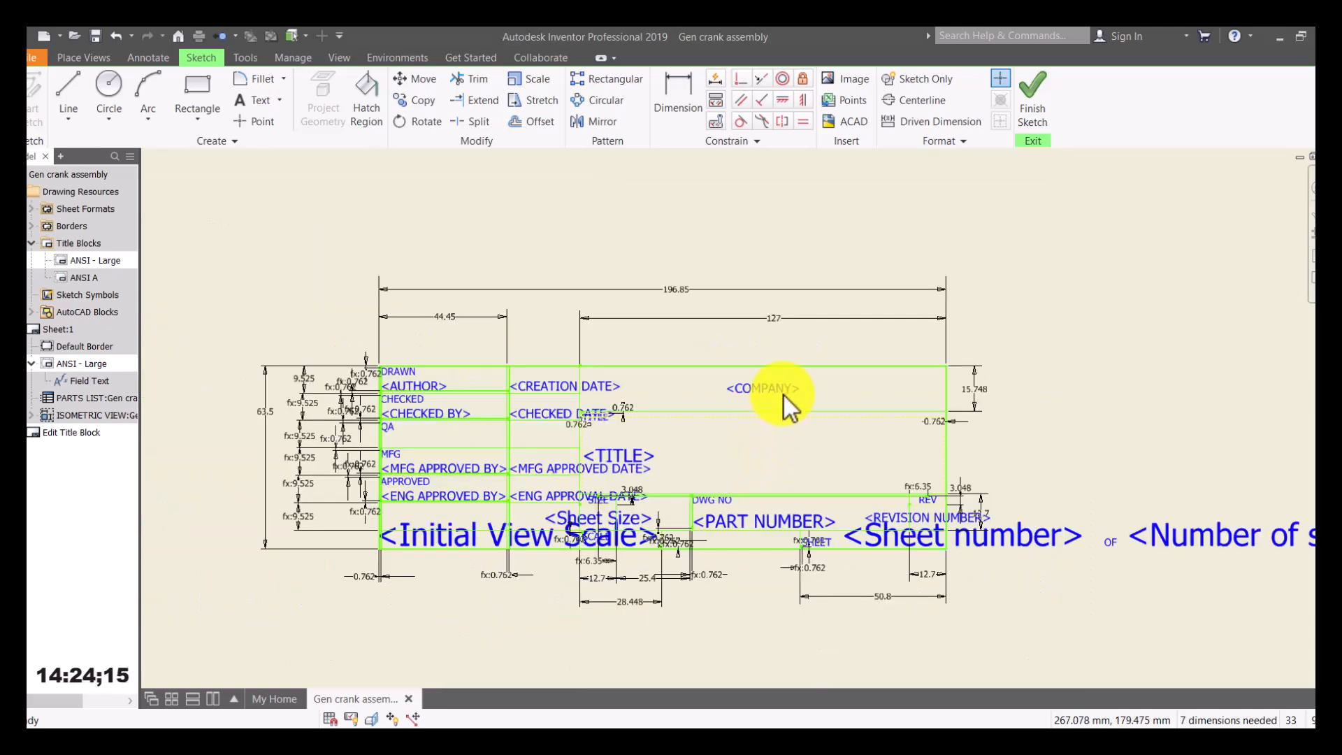
pyautogui.scroll(3, 784, 396)
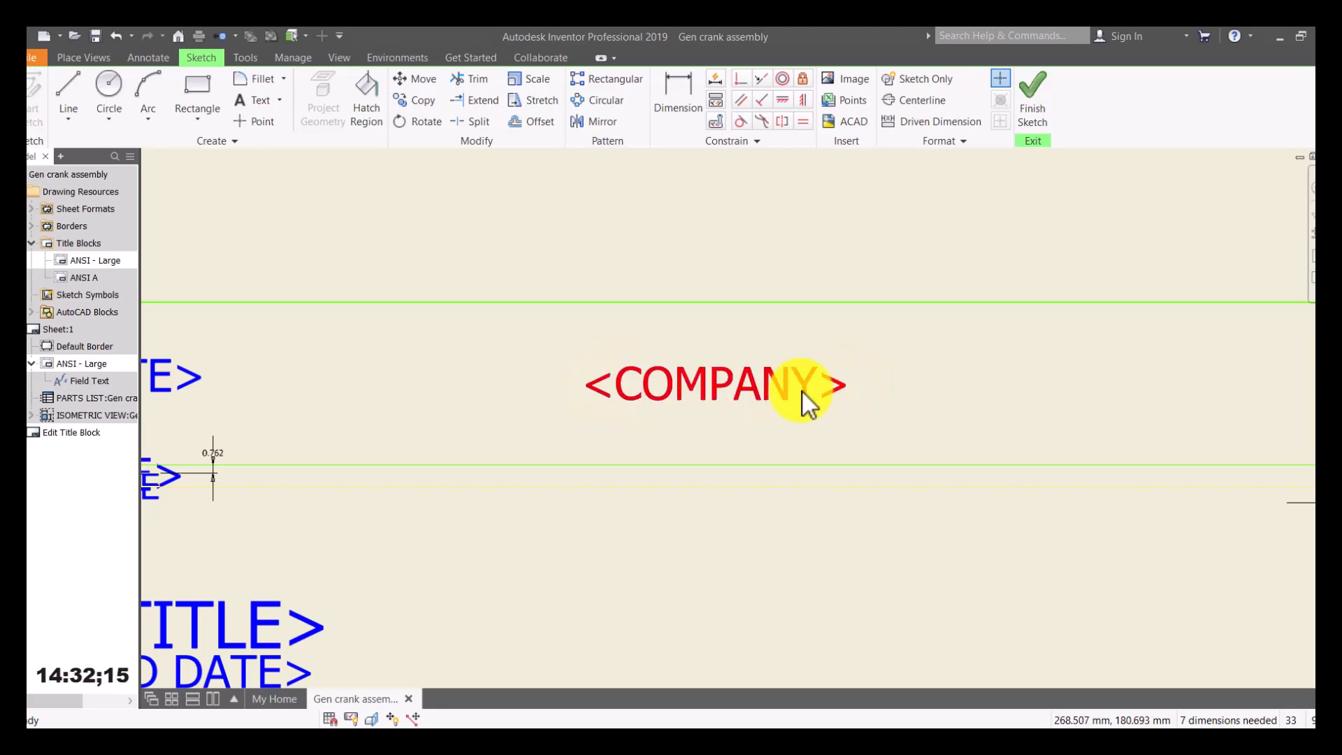
pyautogui.scroll(-5, 863, 548)
pyautogui.scroll(5, 782, 580)
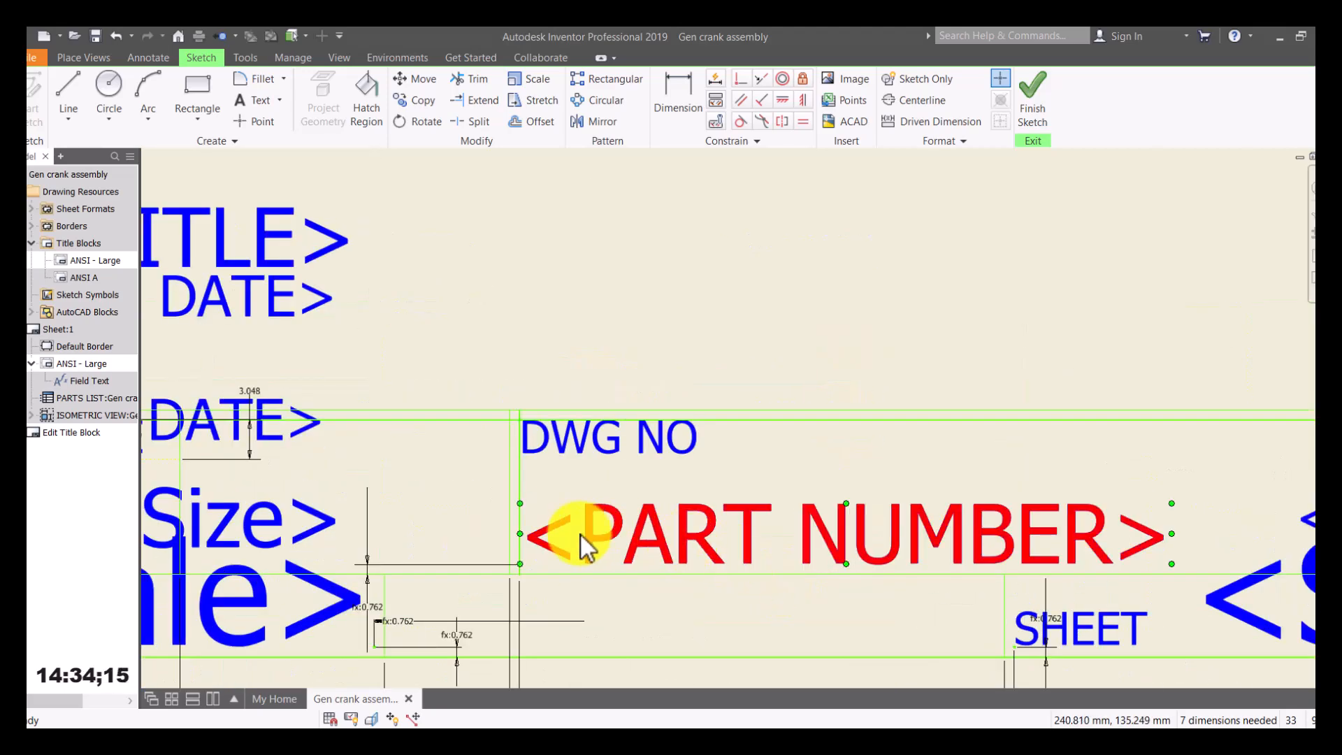
pyautogui.scroll(-3, 755, 552)
pyautogui.scroll(3, 877, 558)
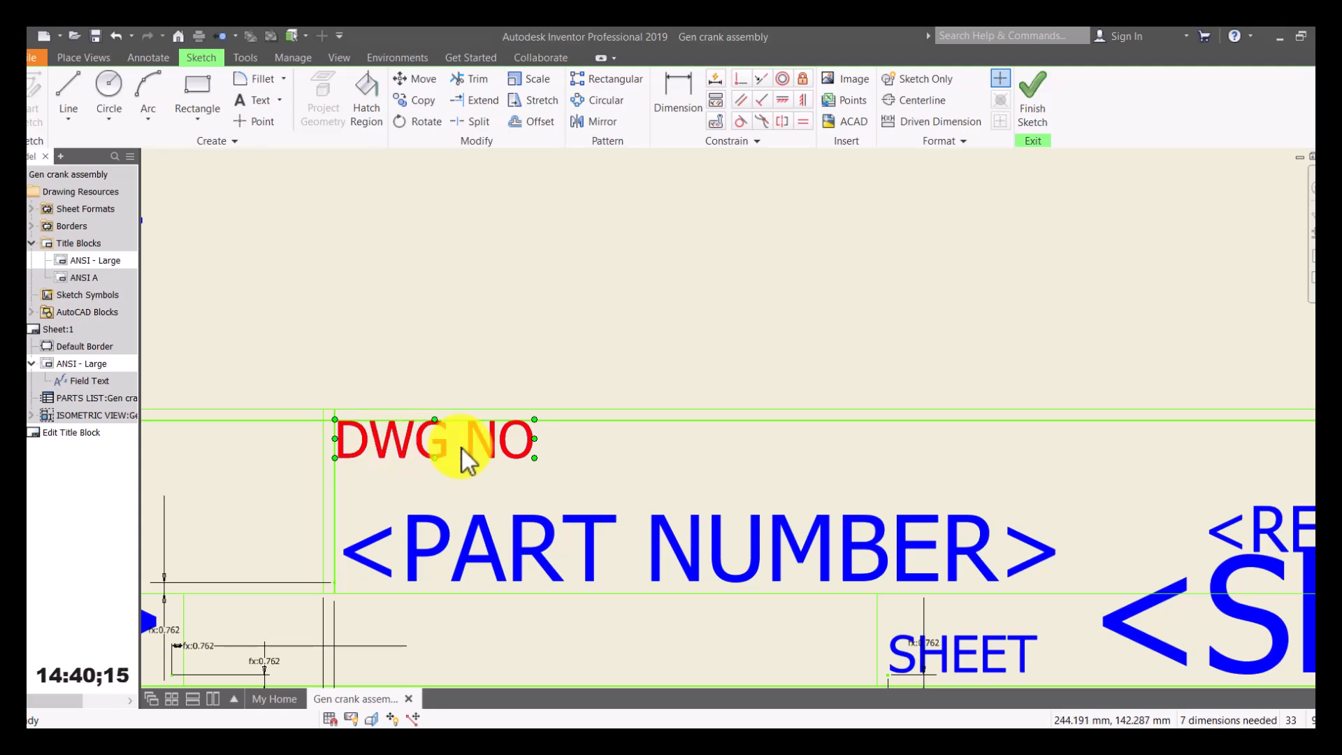
pyautogui.scroll(-3, 525, 451)
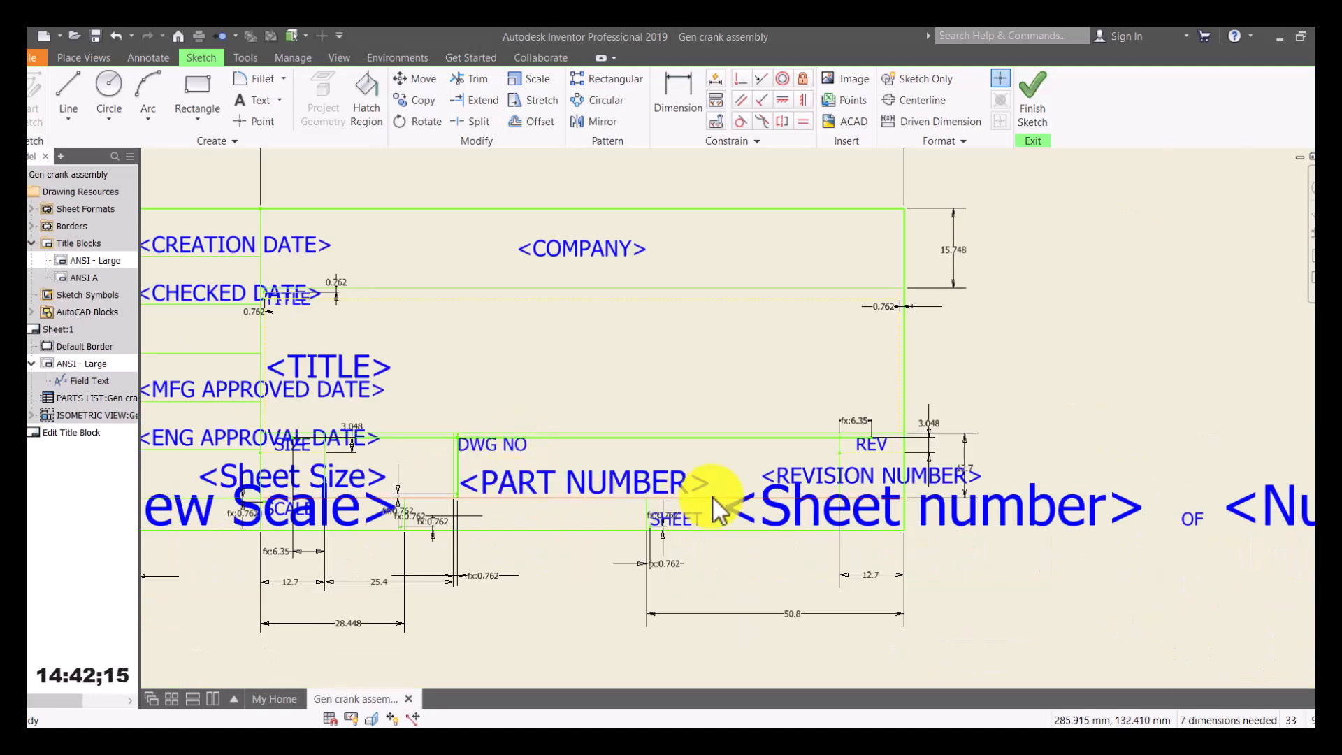
pyautogui.moveTo(329, 450); pyautogui.dragTo(594, 433, button='middle')
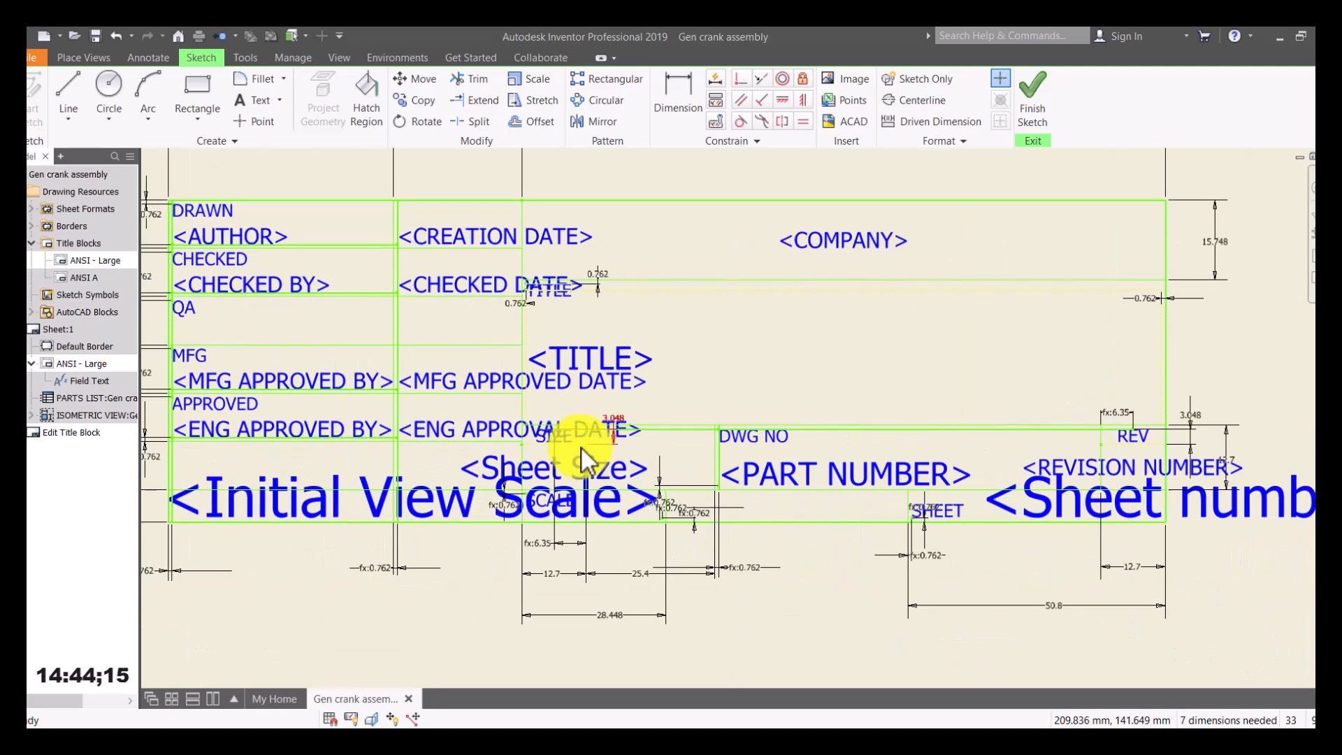
pyautogui.scroll(2, 551, 358)
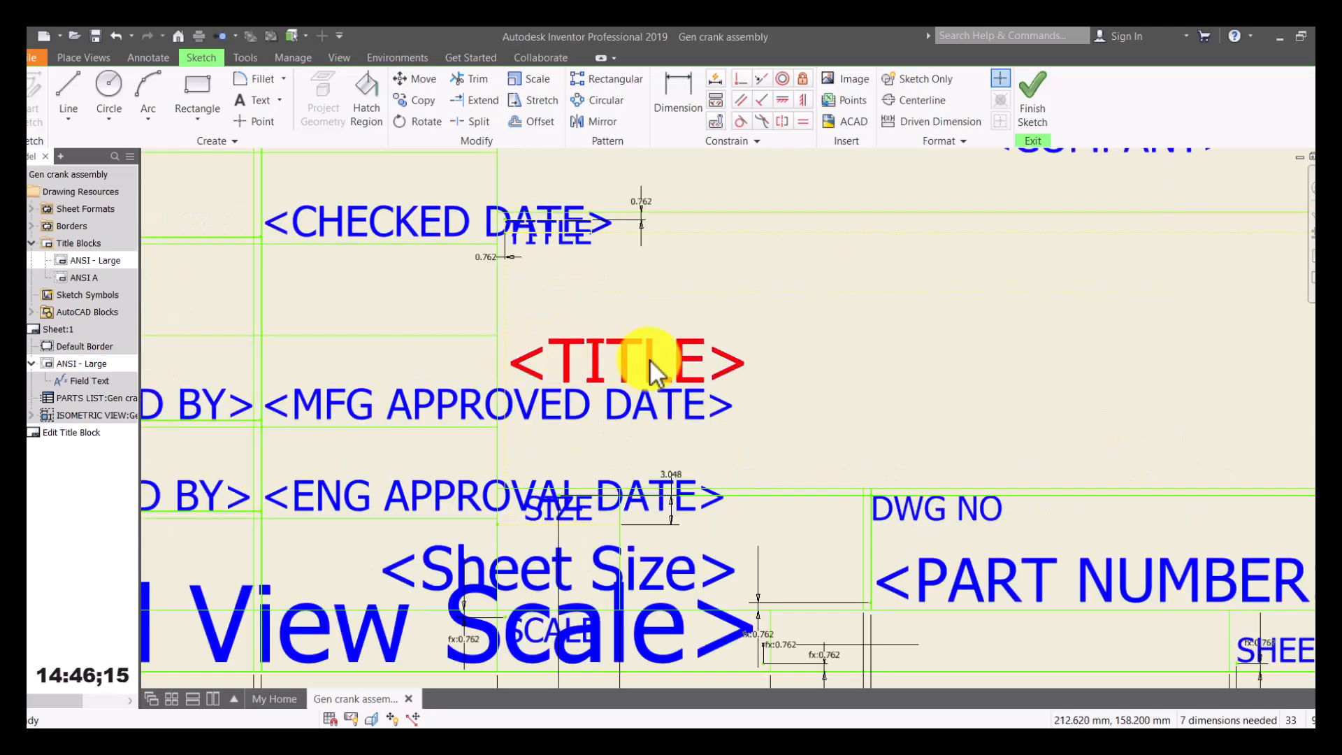
pyautogui.scroll(-2, 645, 360)
pyautogui.moveTo(285, 298); pyautogui.dragTo(575, 354, button='middle')
pyautogui.scroll(2, 520, 311)
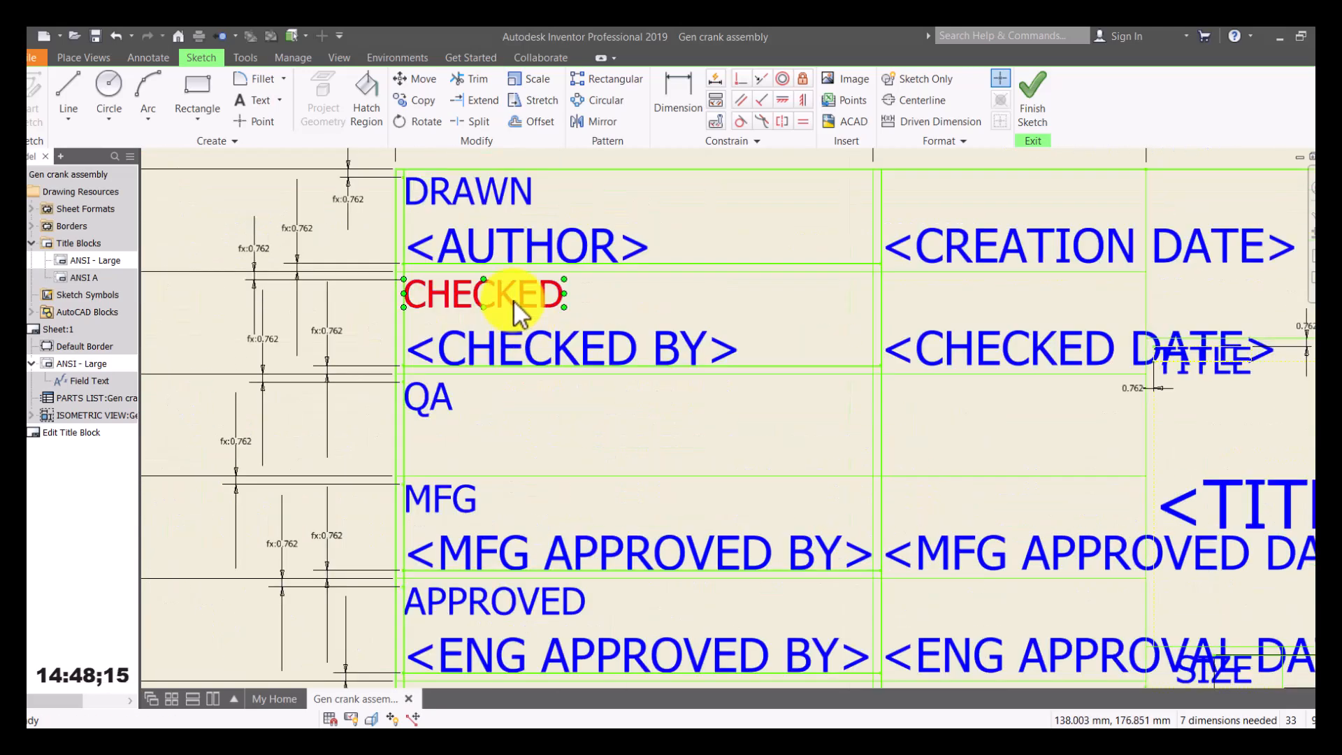
pyautogui.scroll(2, 517, 313)
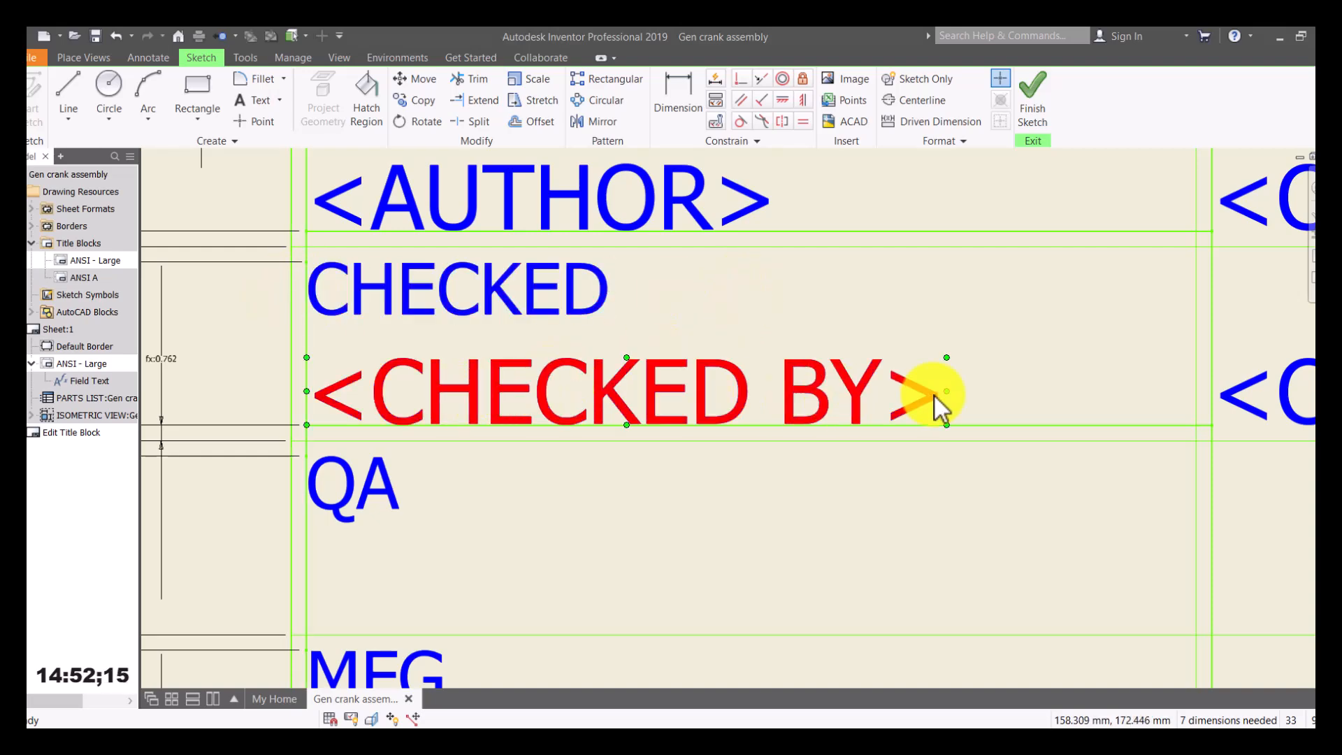
pyautogui.scroll(-3, 794, 409)
pyautogui.scroll(-2, 1118, 391)
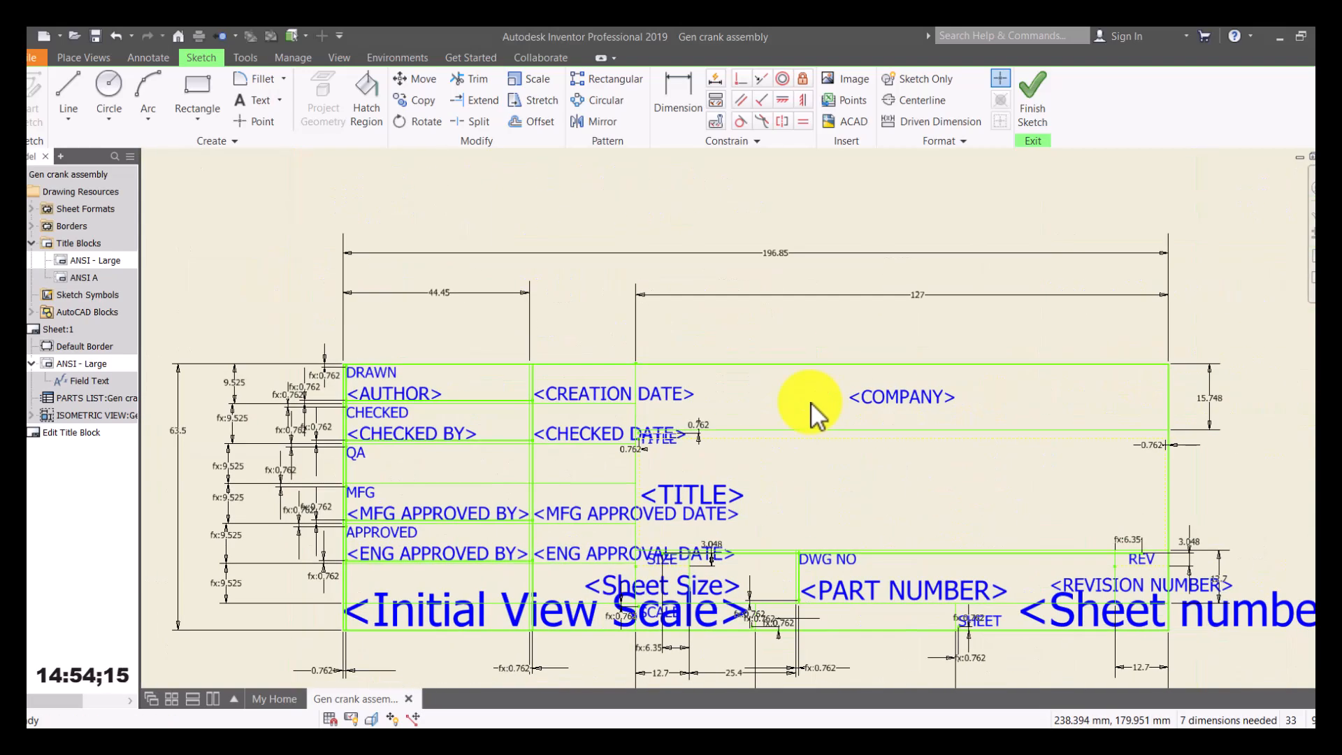
pyautogui.scroll(1, 867, 408)
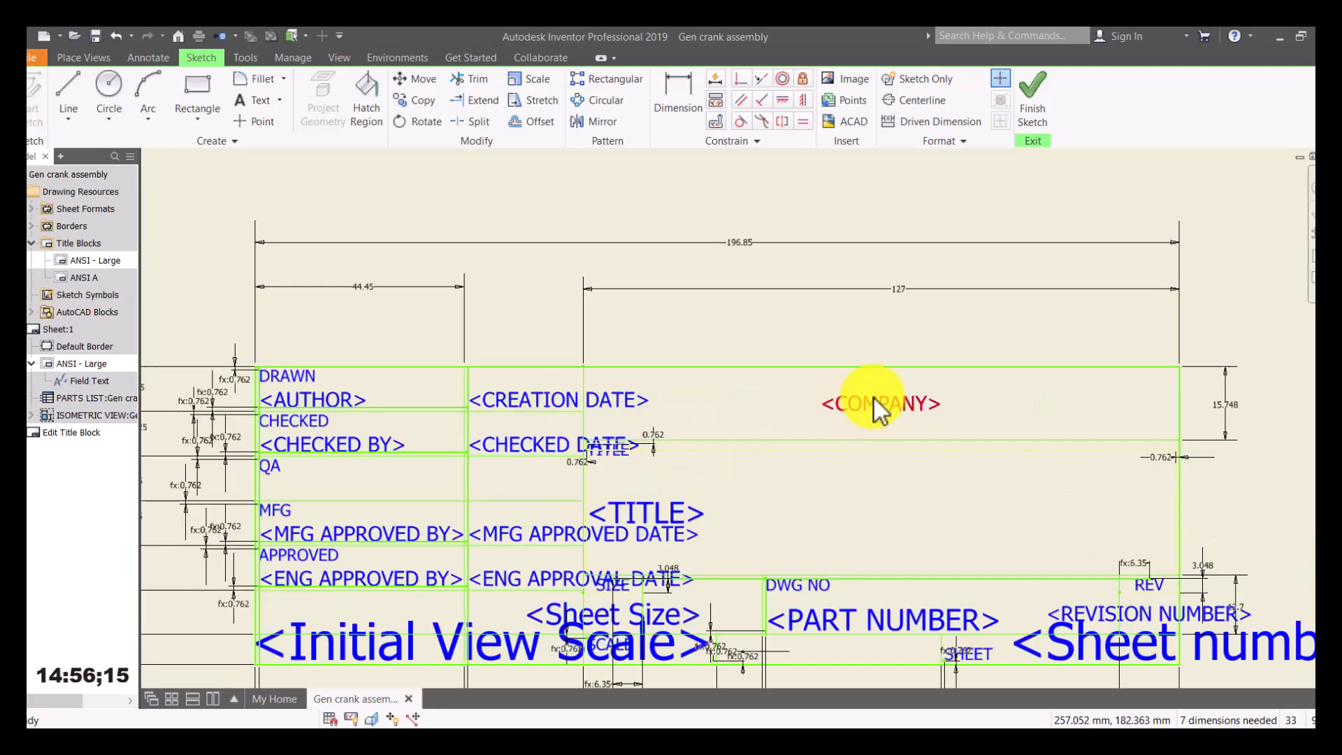
pyautogui.scroll(3, 854, 410)
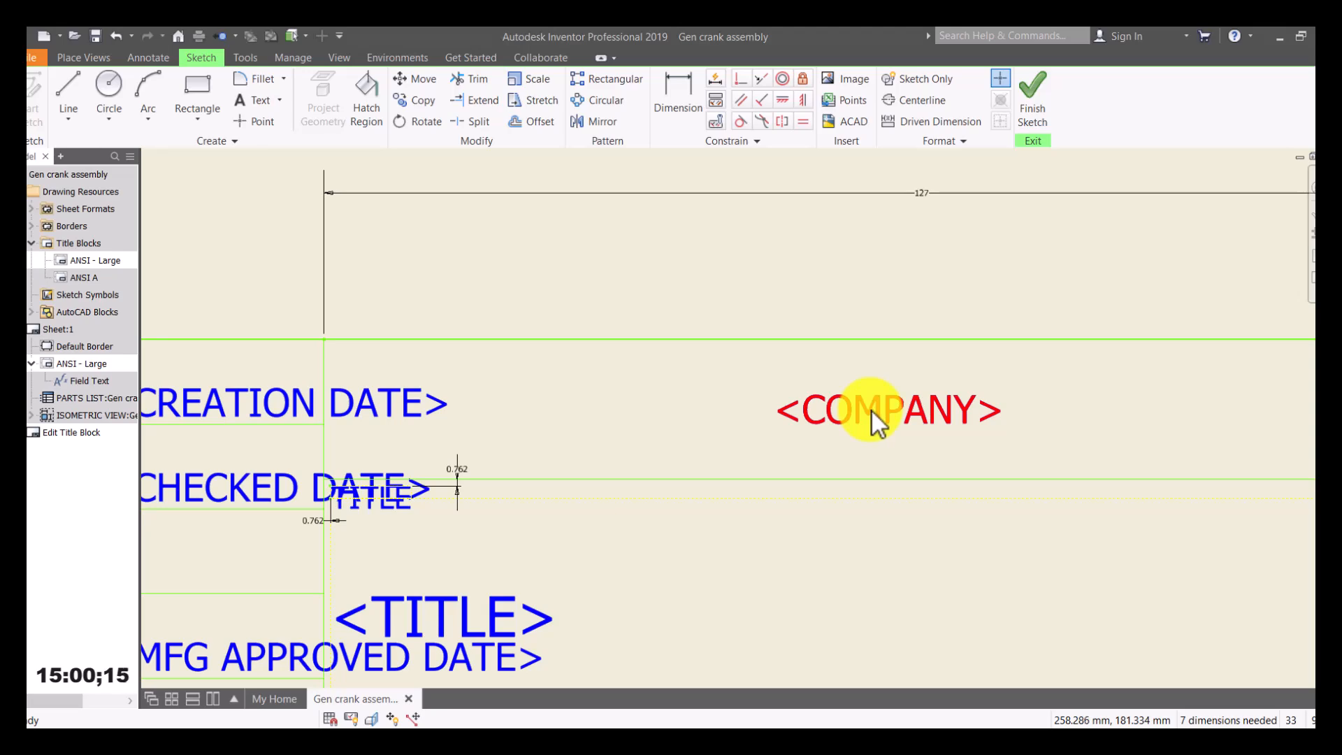
pyautogui.moveTo(667, 544); pyautogui.dragTo(727, 367, button='middle')
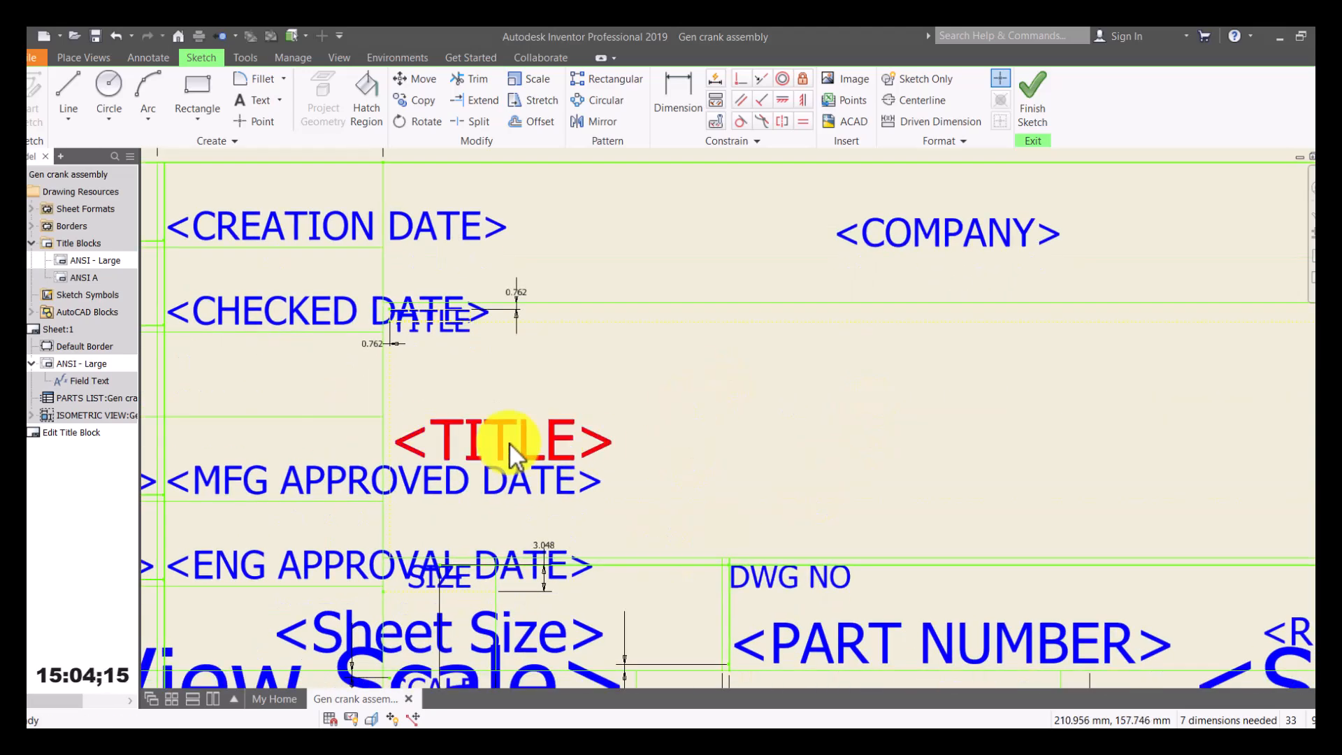
pyautogui.click(794, 586)
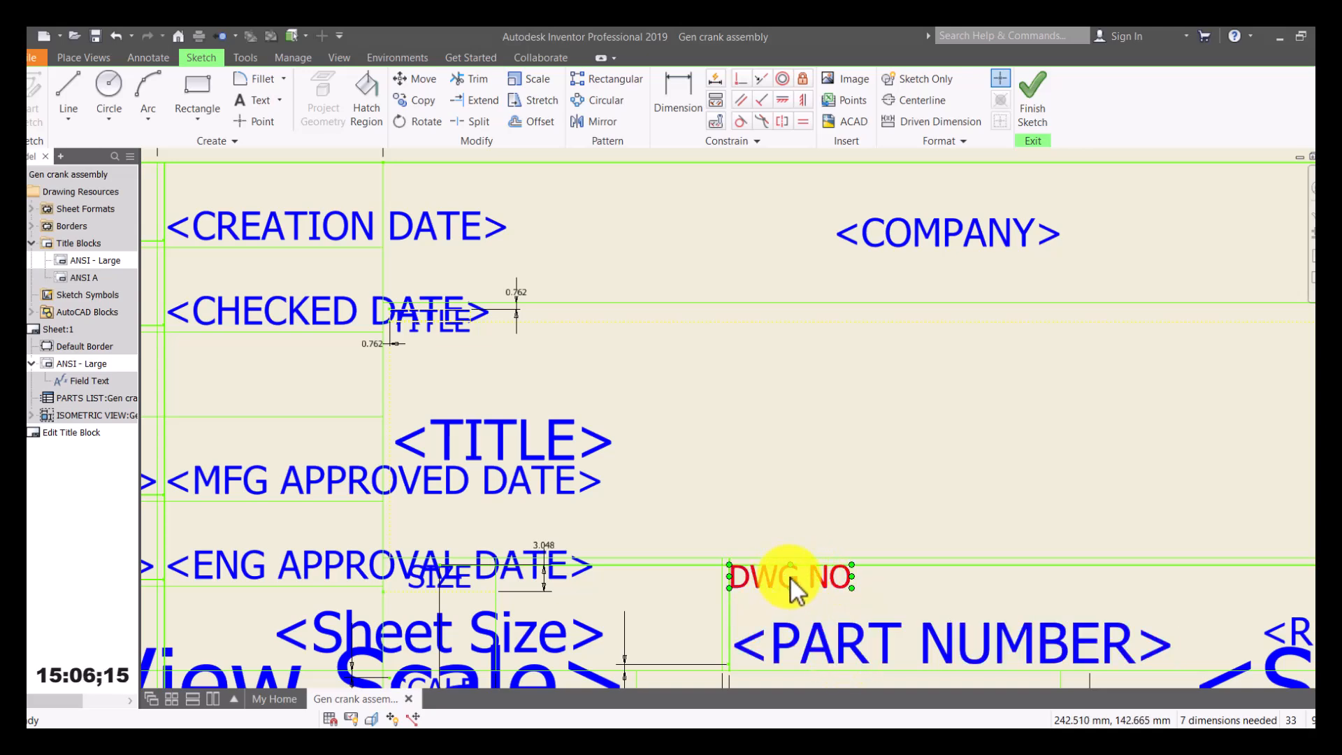
# Replace the title block's <COMPANY> property field with the text "RhemaCAD Tutorials".
pyautogui.moveTo(844, 482); pyautogui.dragTo(682, 564, button='middle')
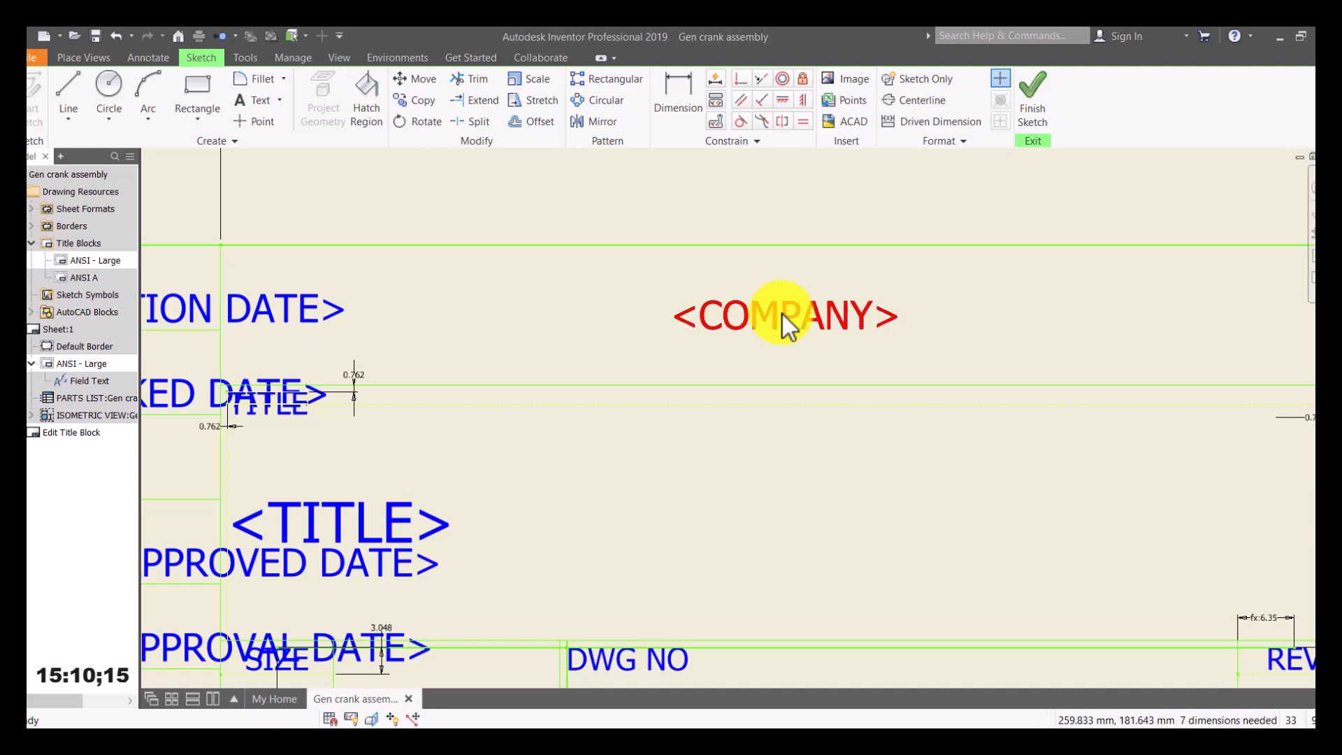
pyautogui.doubleClick(783, 314)
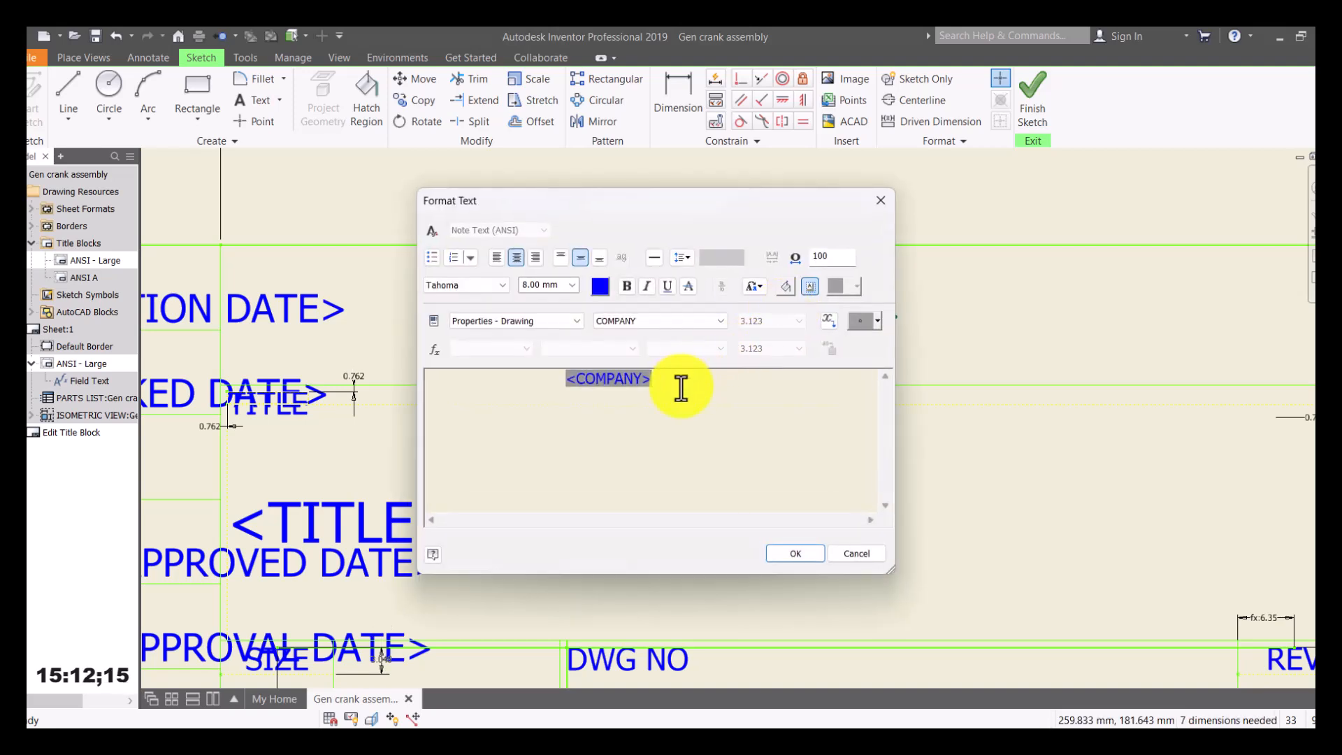
pyautogui.press('Delete')
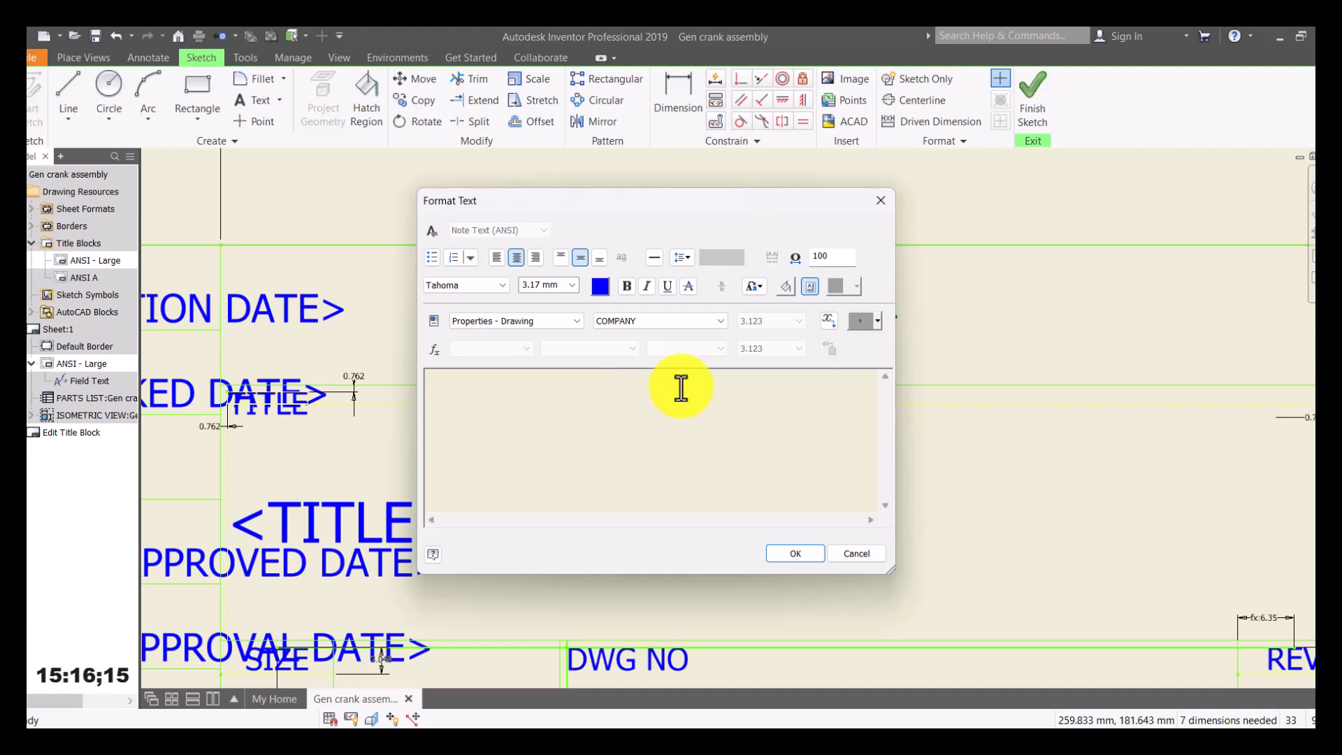
pyautogui.write('RhemaCAD')
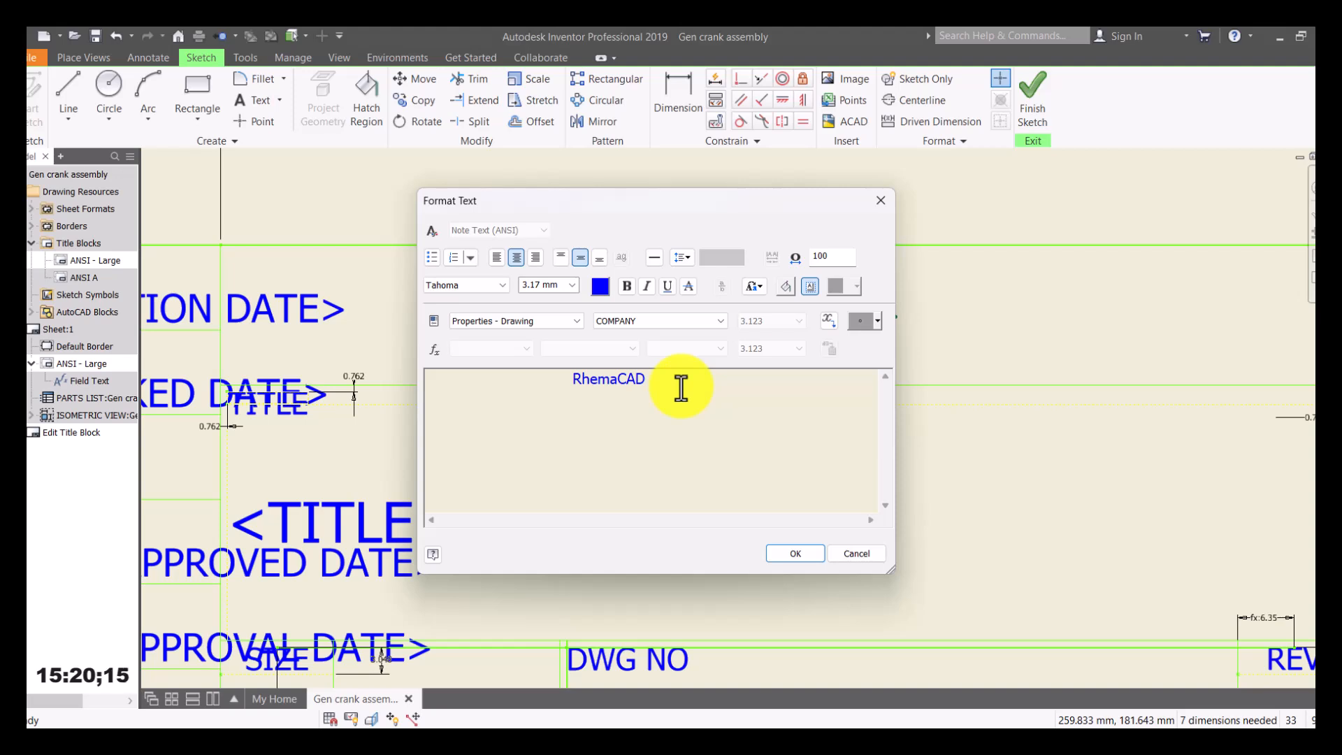
pyautogui.write(' Tutorials')
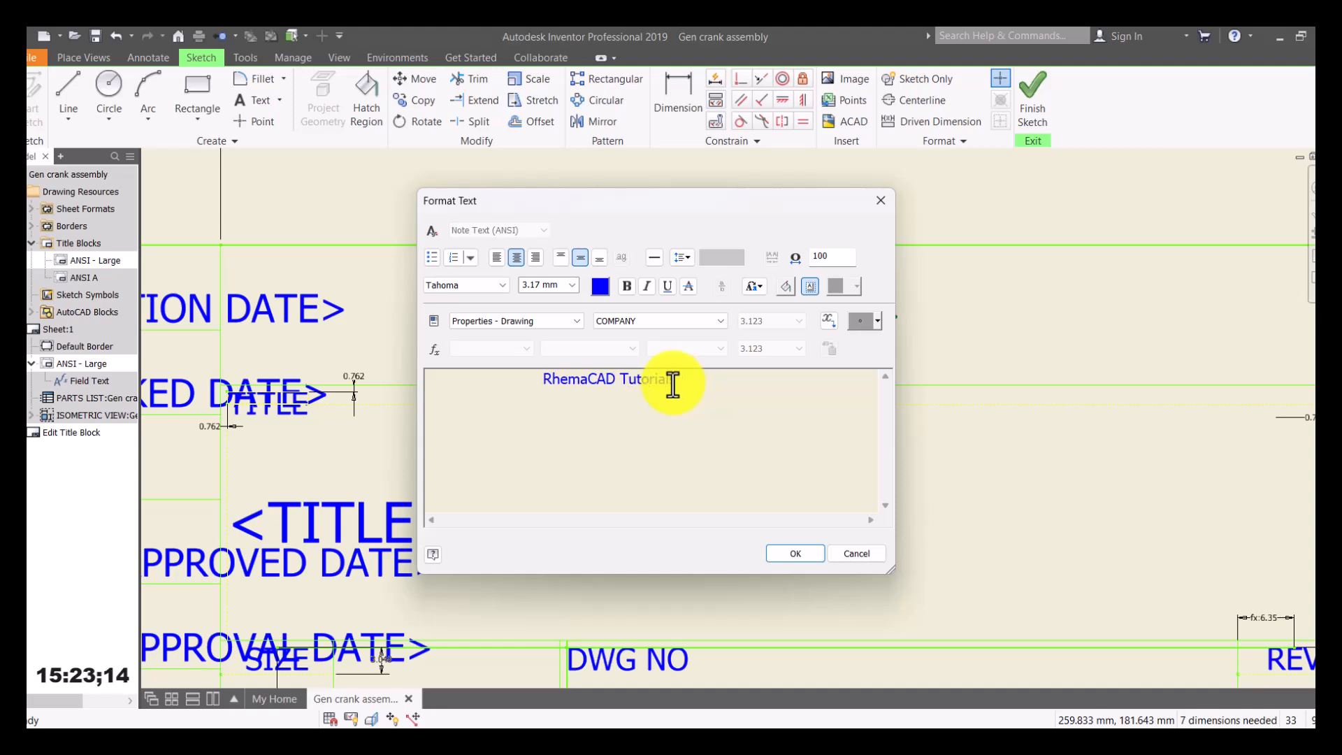
# Color the "RhemaCAD Tutorials" company text dark purple and apply the text changes.
pyautogui.hotkey('ctrl', 'a')
pyautogui.click(602, 288)
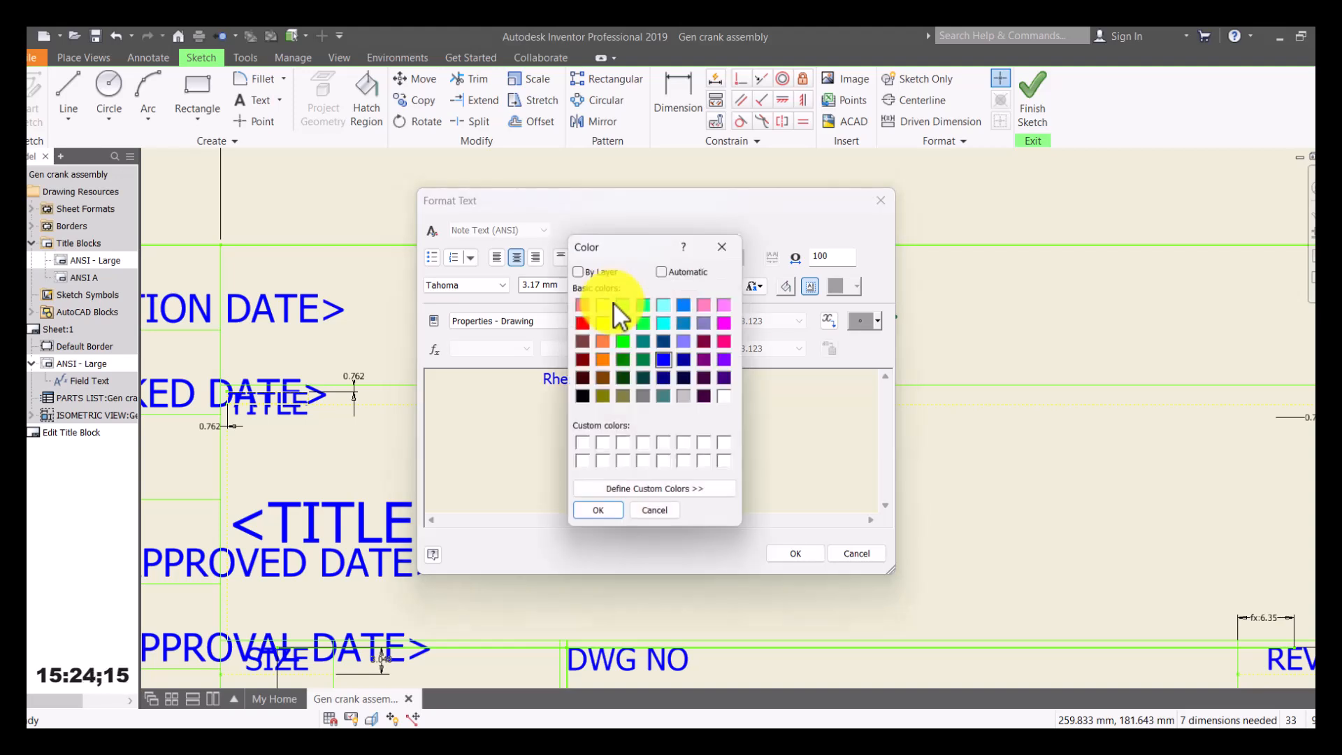
pyautogui.click(708, 397)
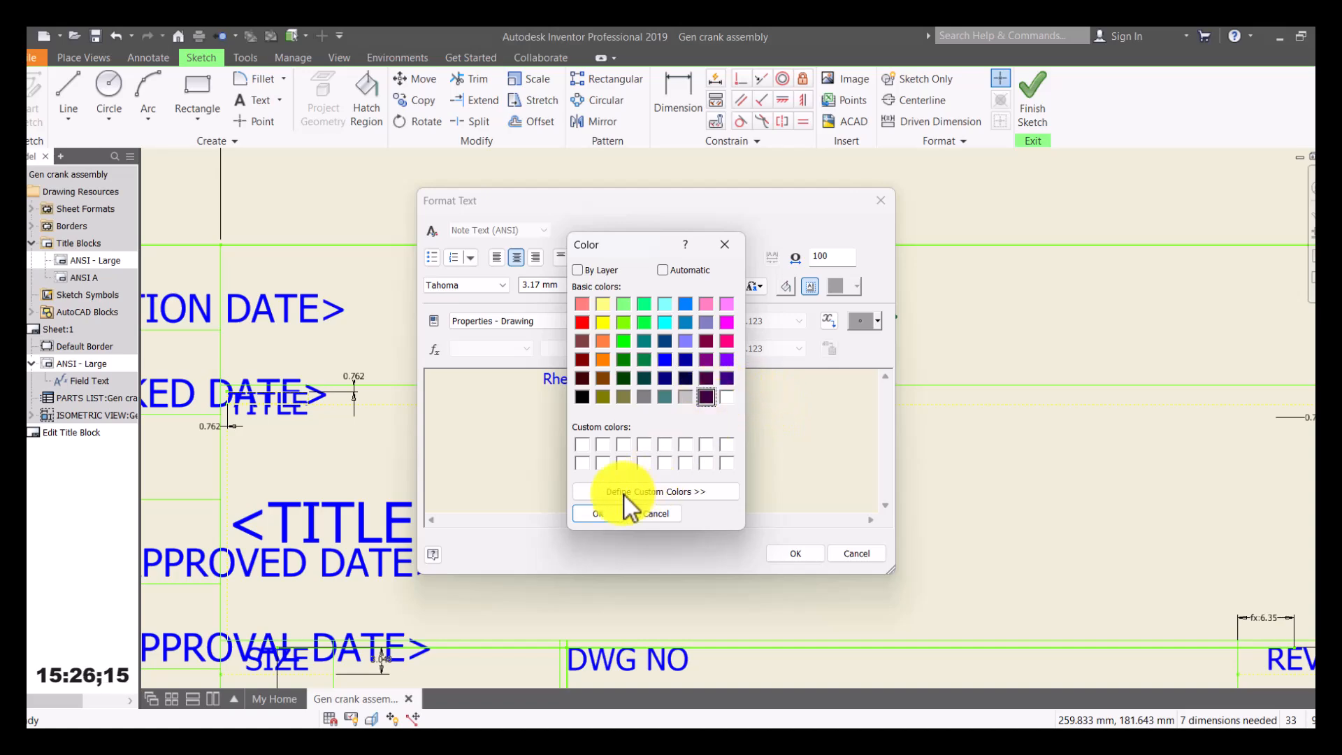
pyautogui.click(605, 511)
pyautogui.click(813, 558)
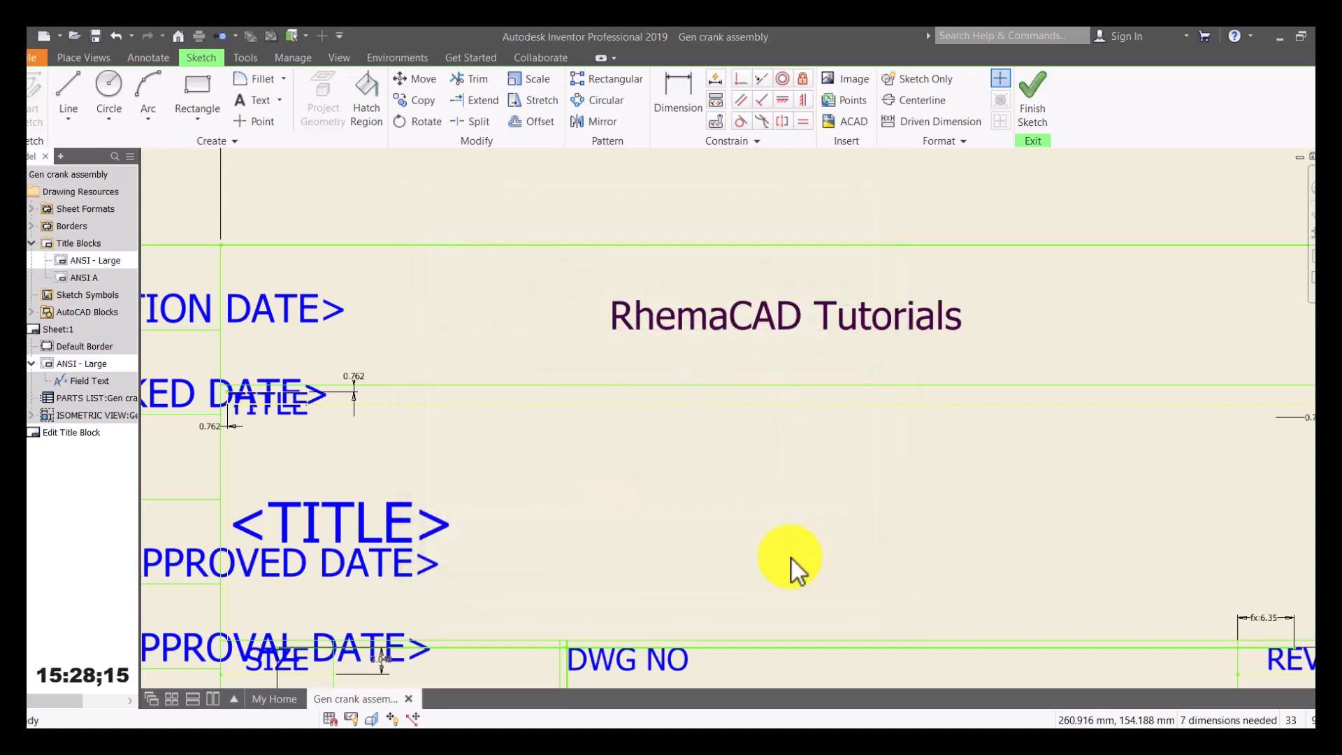
# Replace the <CREATION DATE> property field in the DRAWN row with the text "23-10-25".
pyautogui.scroll(-5, 895, 315)
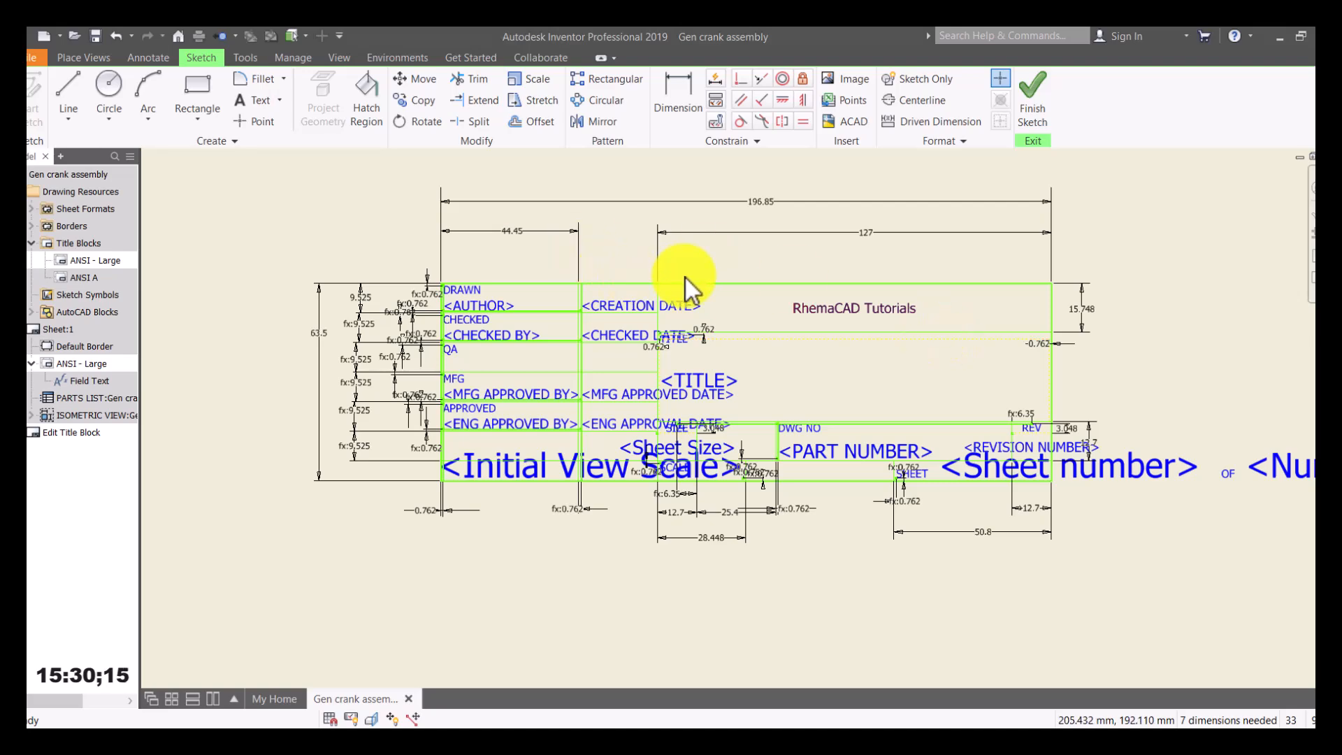
pyautogui.scroll(3, 683, 275)
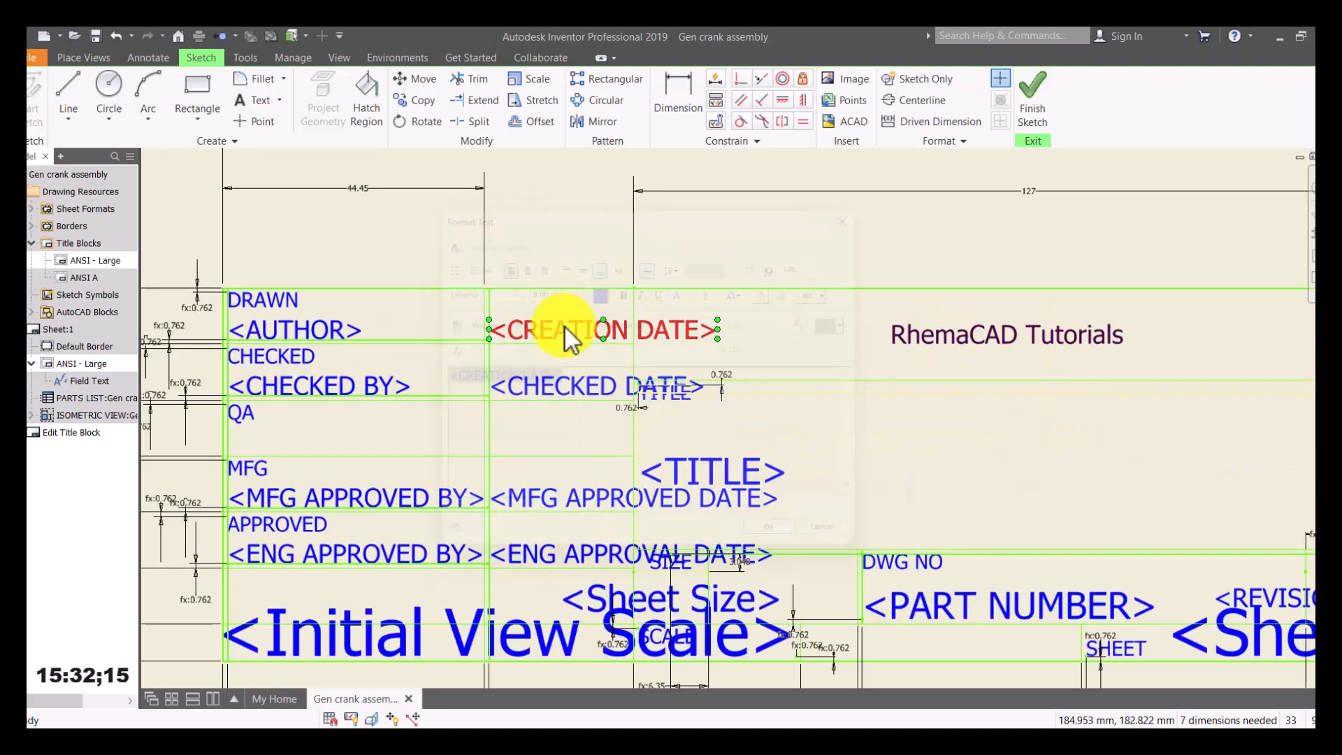
pyautogui.doubleClick(565, 329)
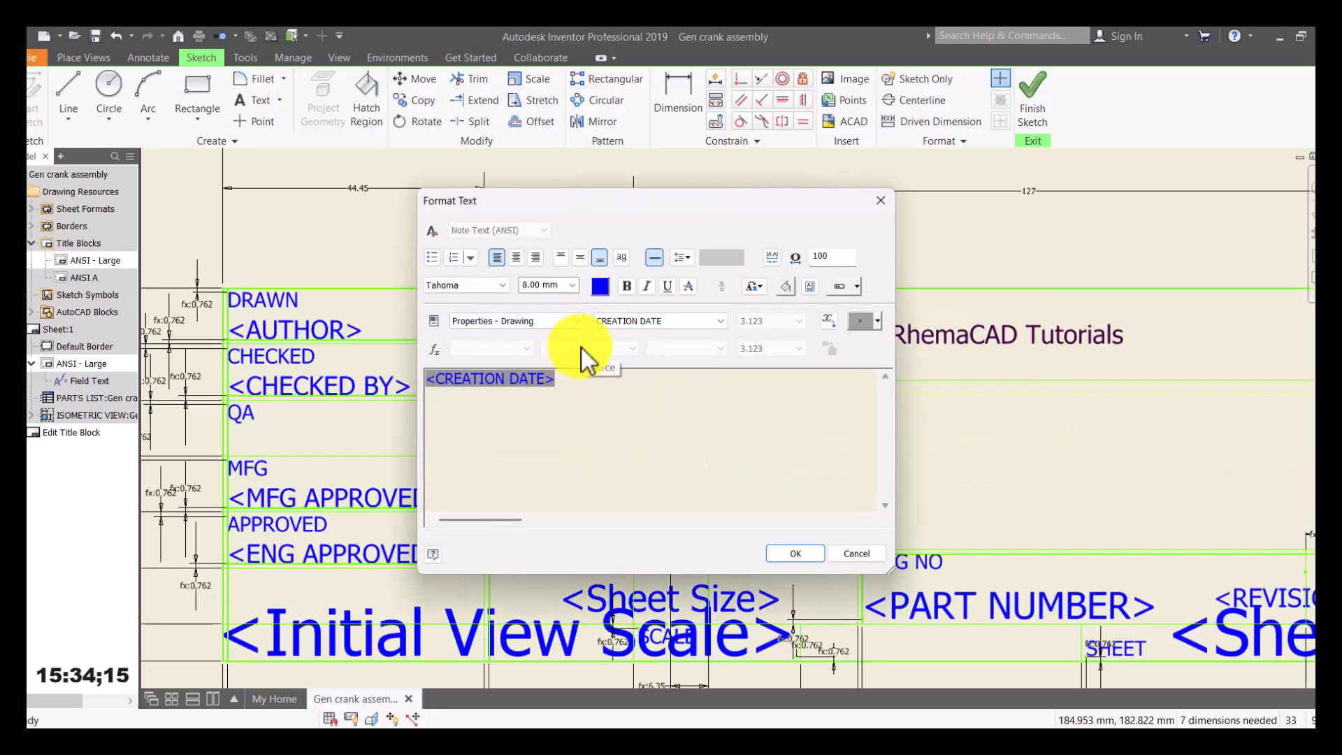
pyautogui.press('Delete')
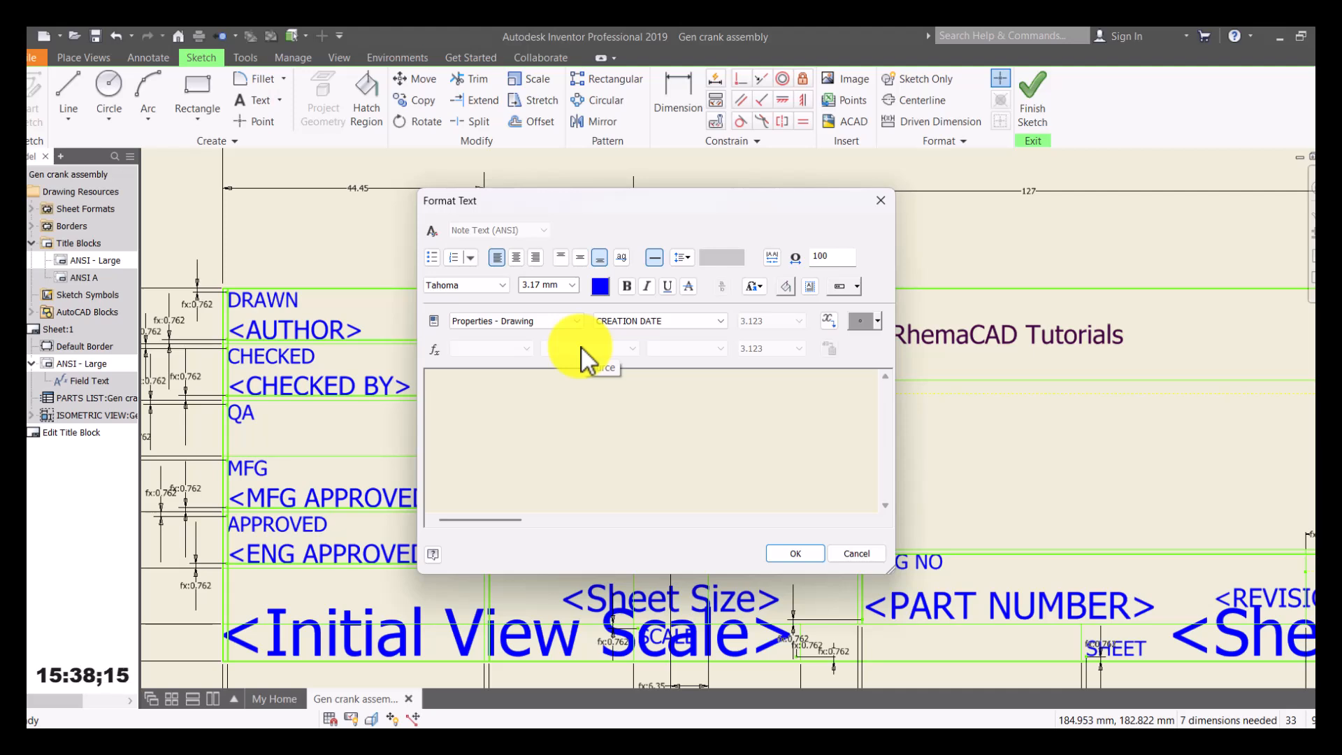
pyautogui.write('23-10-25')
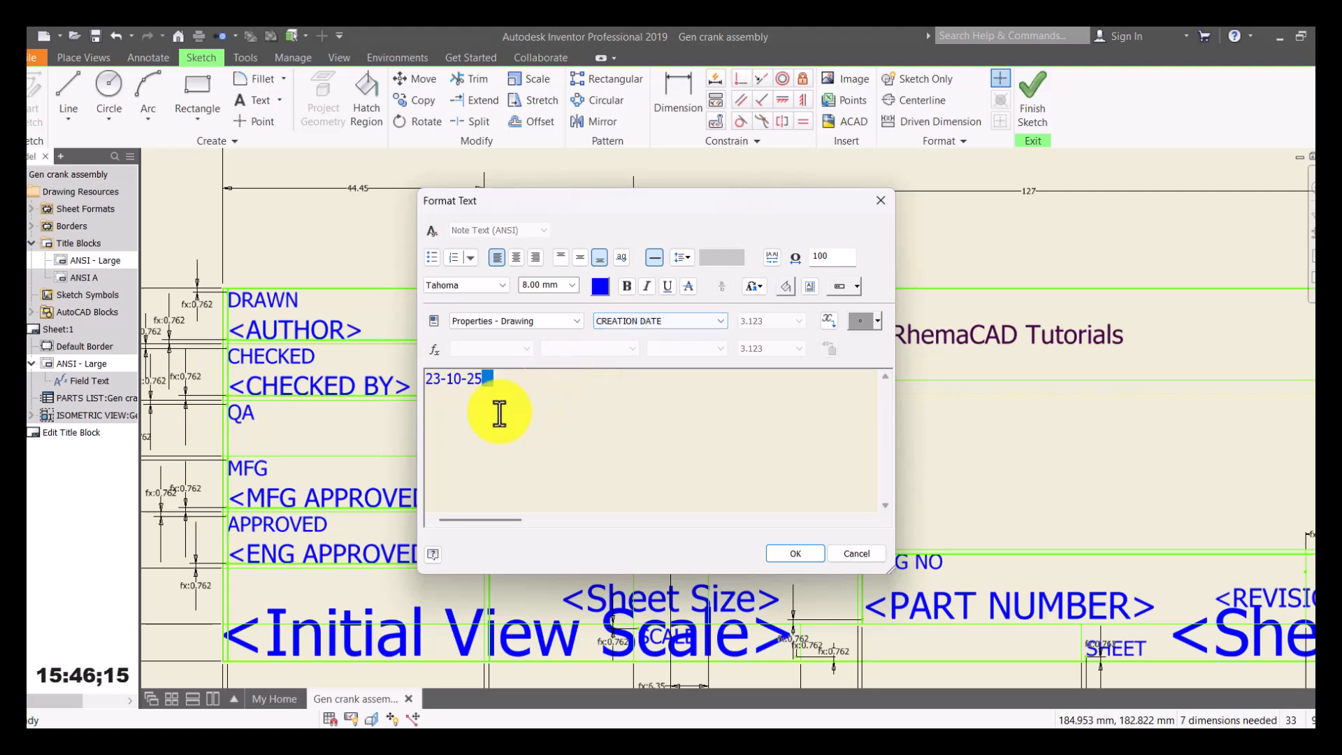
# Color the "23-10-25" date text dark purple and apply the text changes.
pyautogui.moveTo(524, 410); pyautogui.dragTo(677, 337)
pyautogui.click(600, 286)
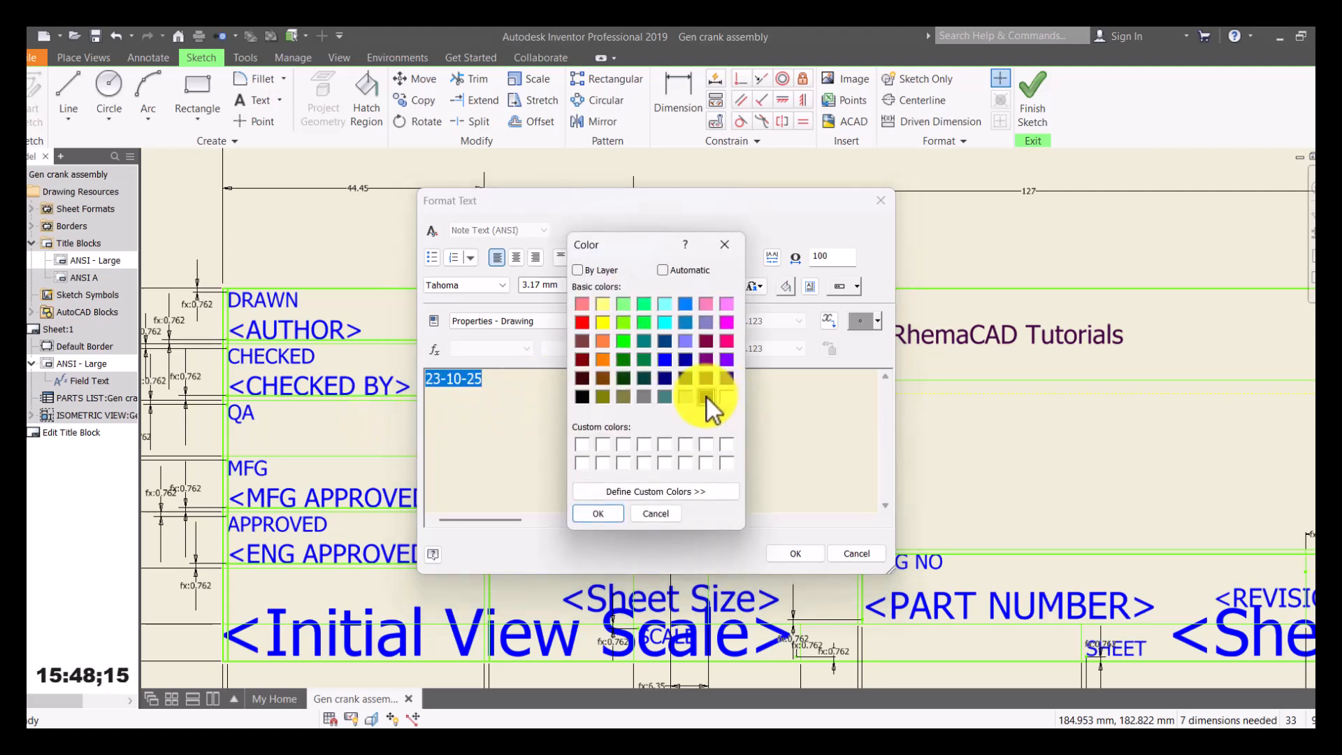
pyautogui.click(595, 516)
pyautogui.click(785, 552)
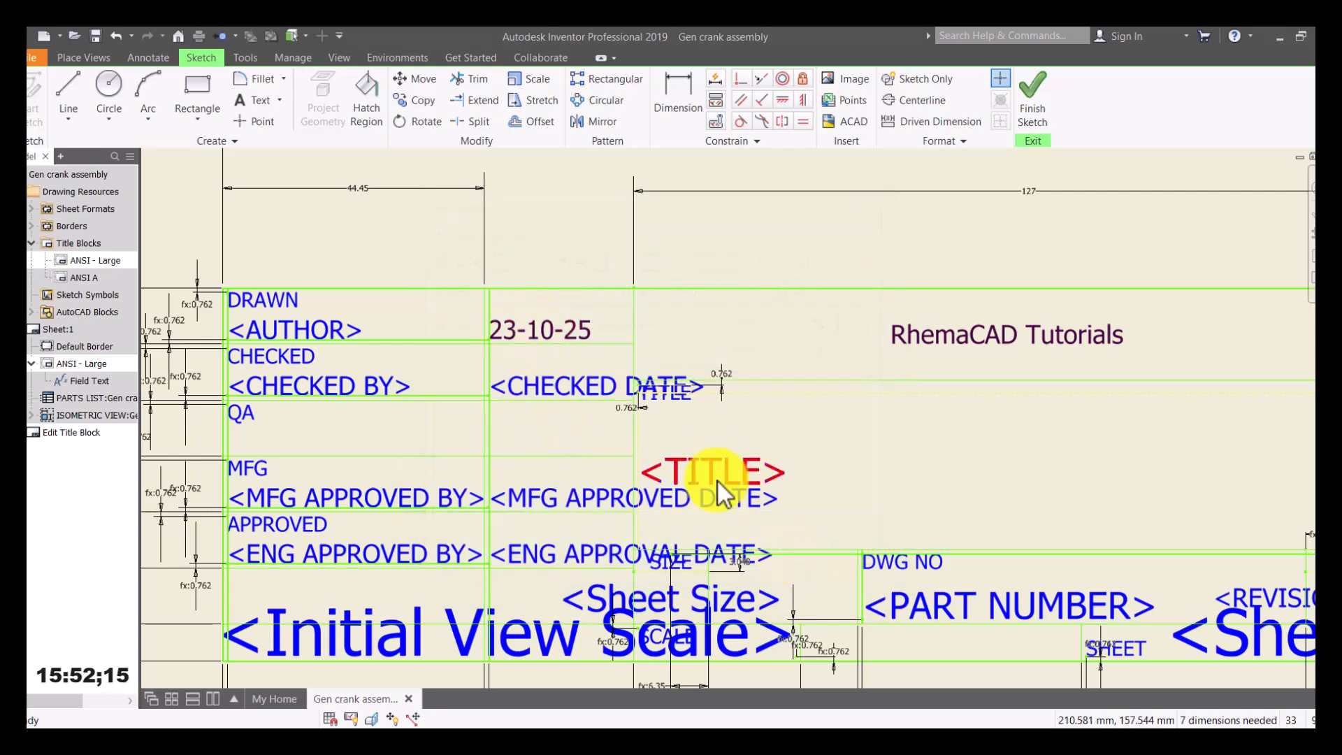
# Replace the title block's <TITLE> property field with the text "Isometric Drawing of Crank Assembly".
pyautogui.doubleClick(734, 467)
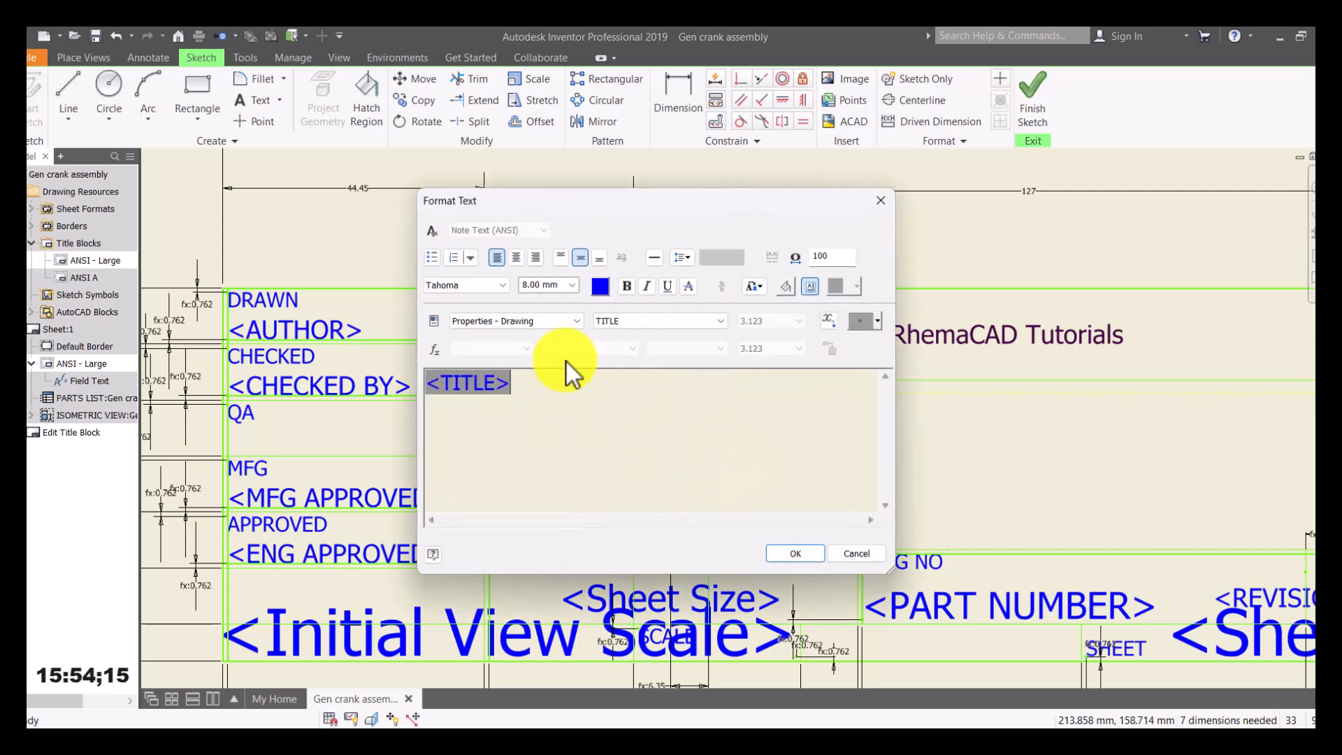
pyautogui.press('Delete')
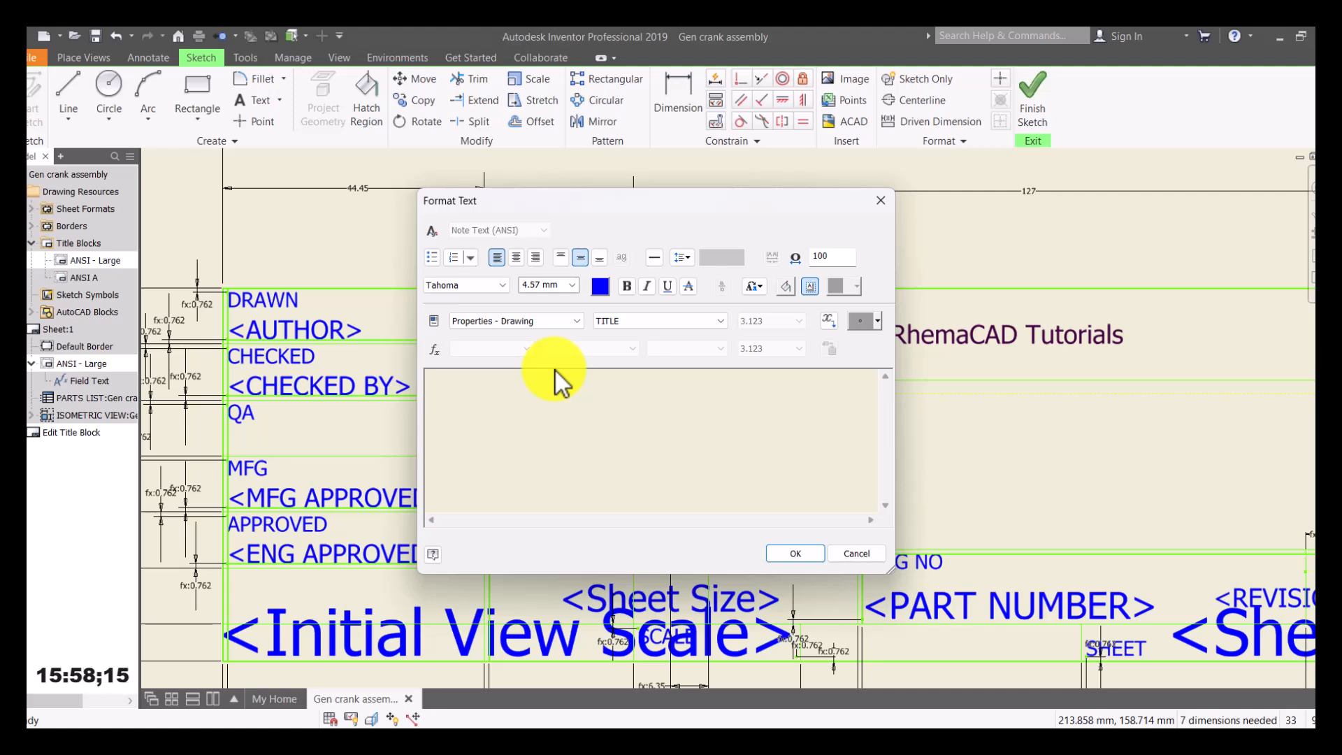
pyautogui.write('Isometric ')
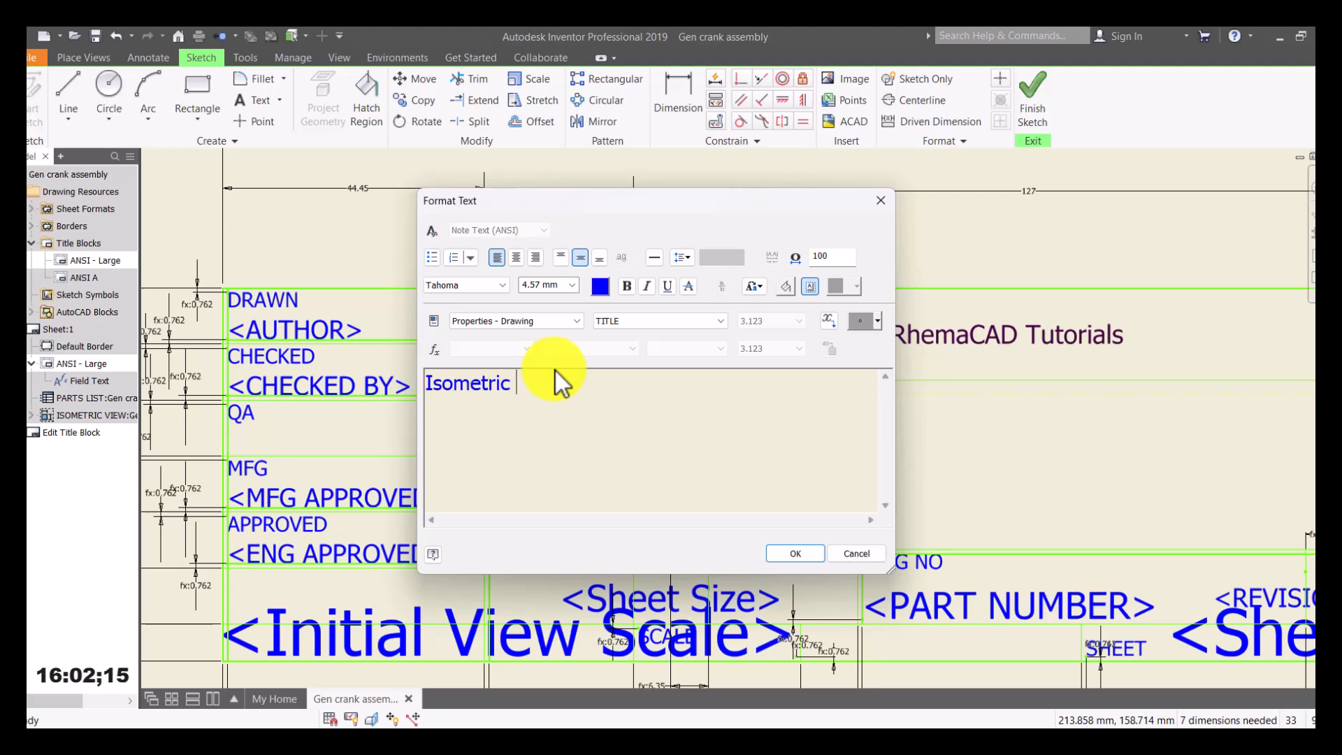
pyautogui.write('Drawing of Cr')
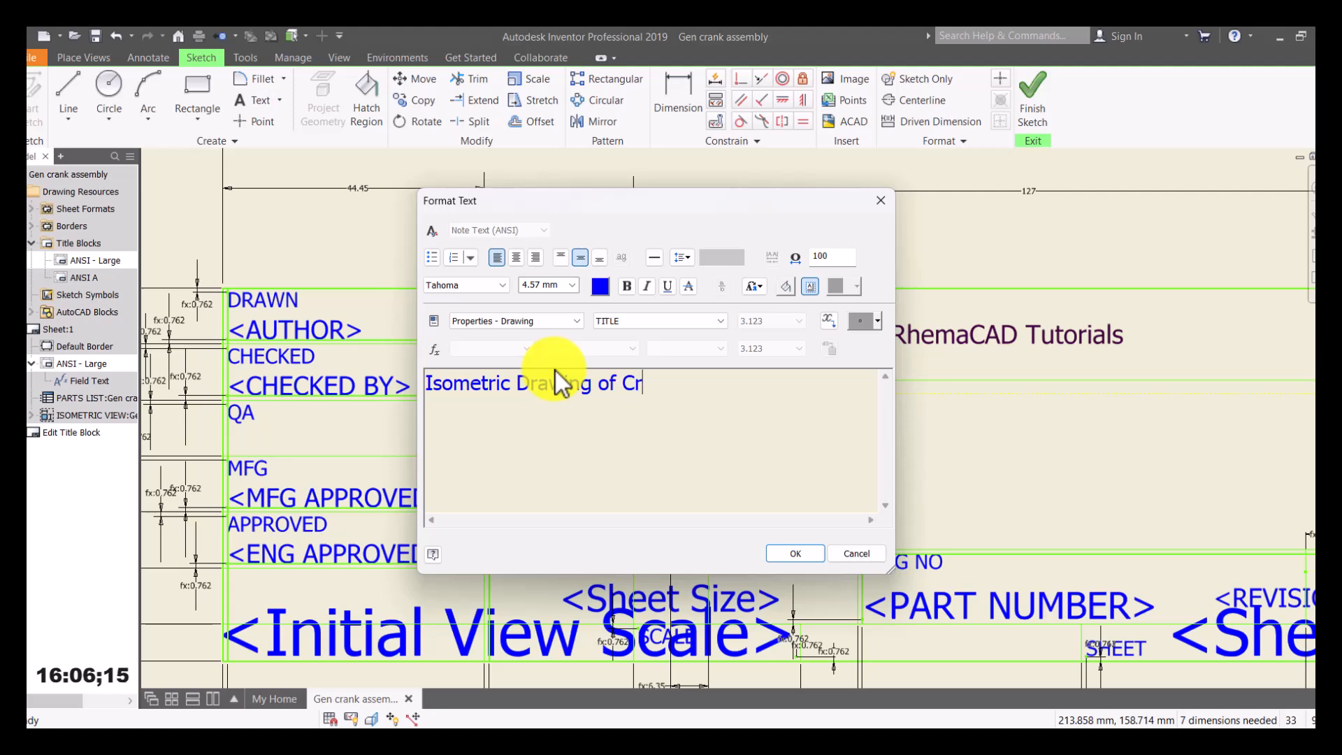
pyautogui.write('ank Asse')
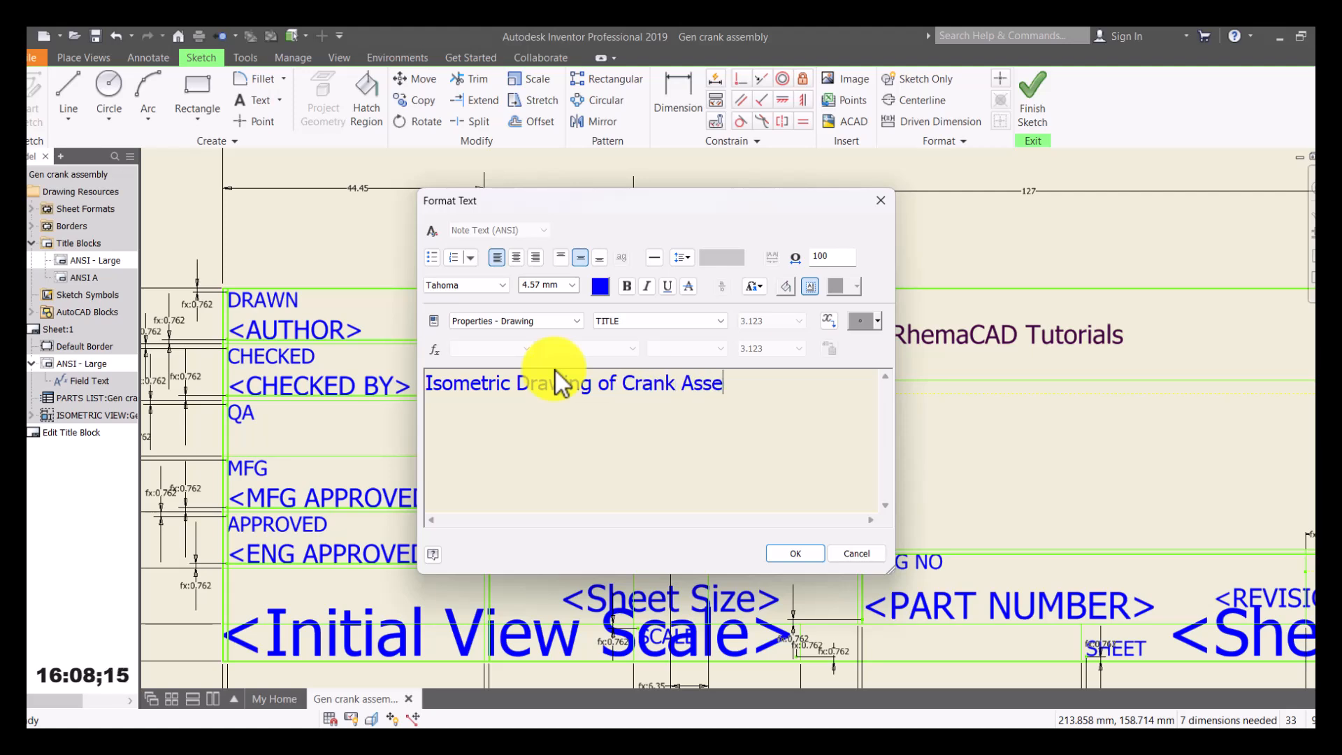
pyautogui.write('mbly')
# Increase the title text's height, color it dark purple and apply the text changes.
pyautogui.hotkey('ctrl', 'a')
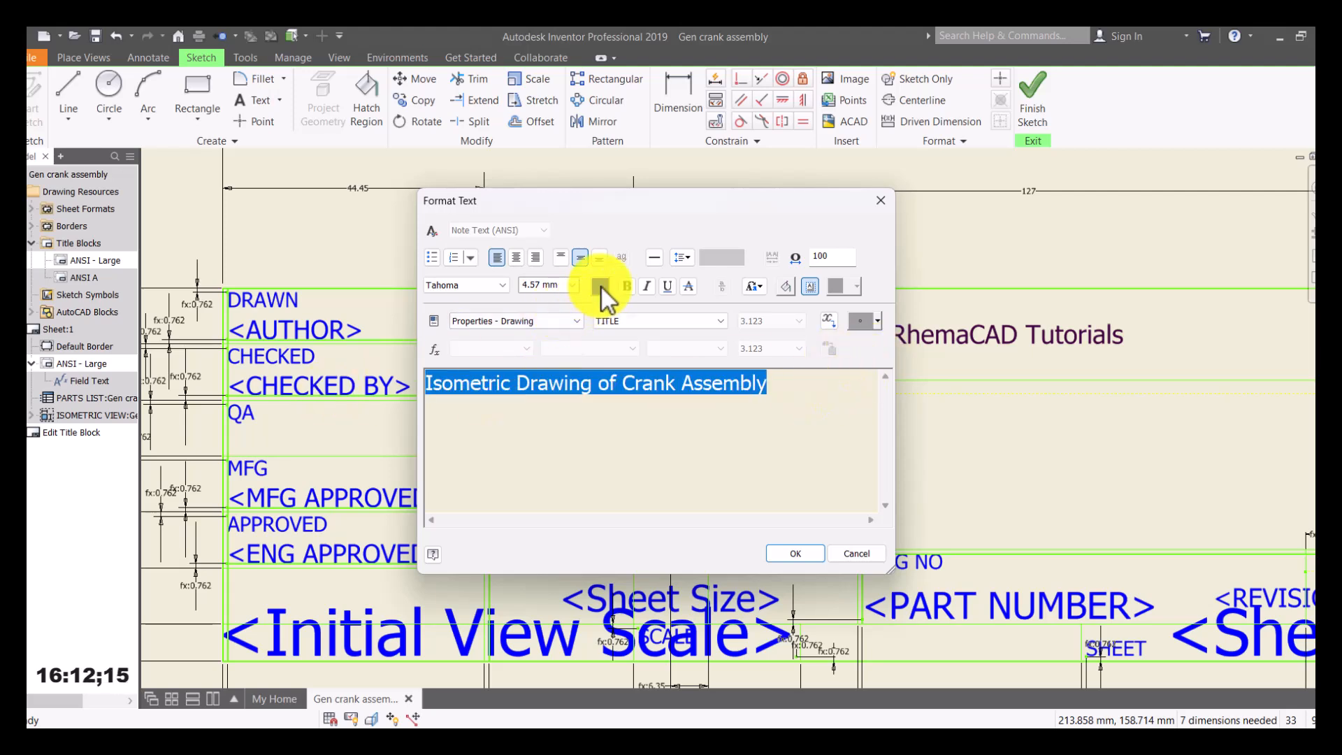
pyautogui.click(573, 285)
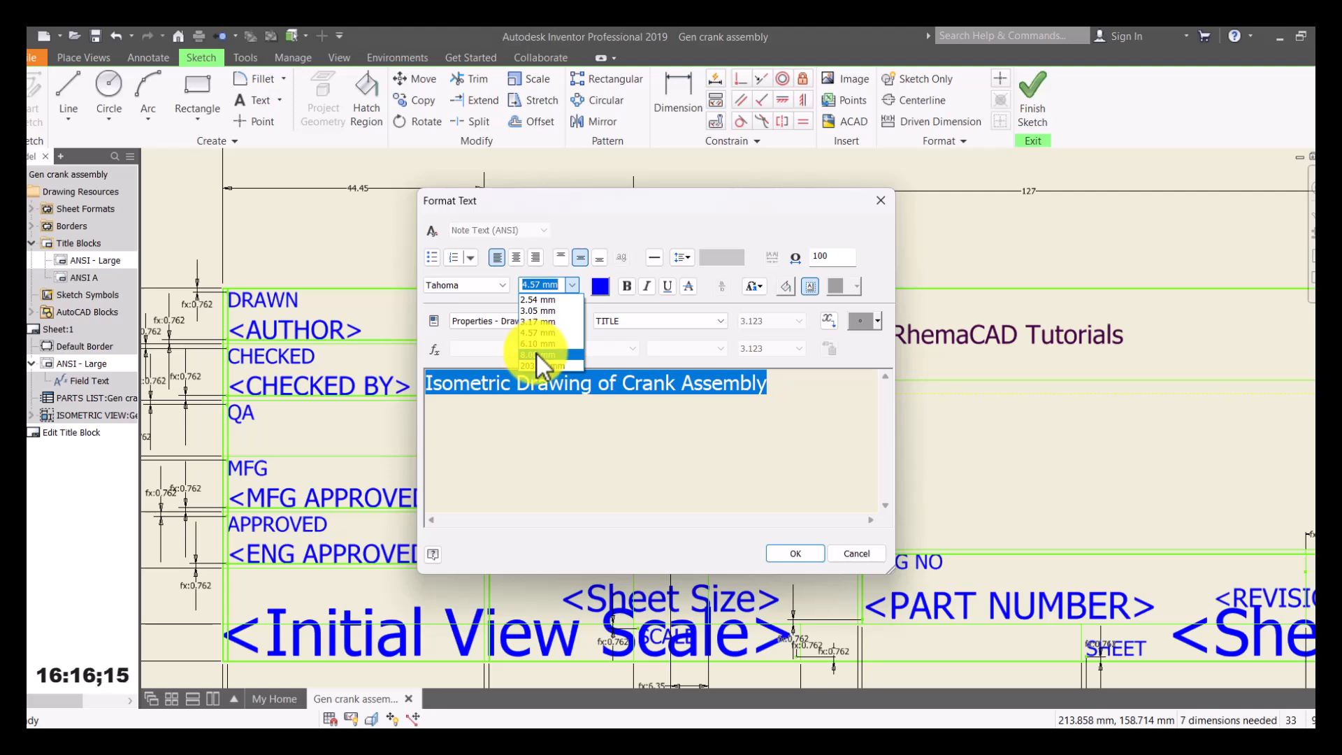
pyautogui.click(535, 351)
pyautogui.click(600, 288)
pyautogui.click(704, 395)
pyautogui.click(600, 511)
pyautogui.click(800, 553)
pyautogui.scroll(-3, 839, 515)
pyautogui.moveTo(933, 519)
pyautogui.mouseDown(button='middle')
pyautogui.moveTo(901, 460)
pyautogui.moveTo(864, 441)
pyautogui.mouseUp(button='middle')
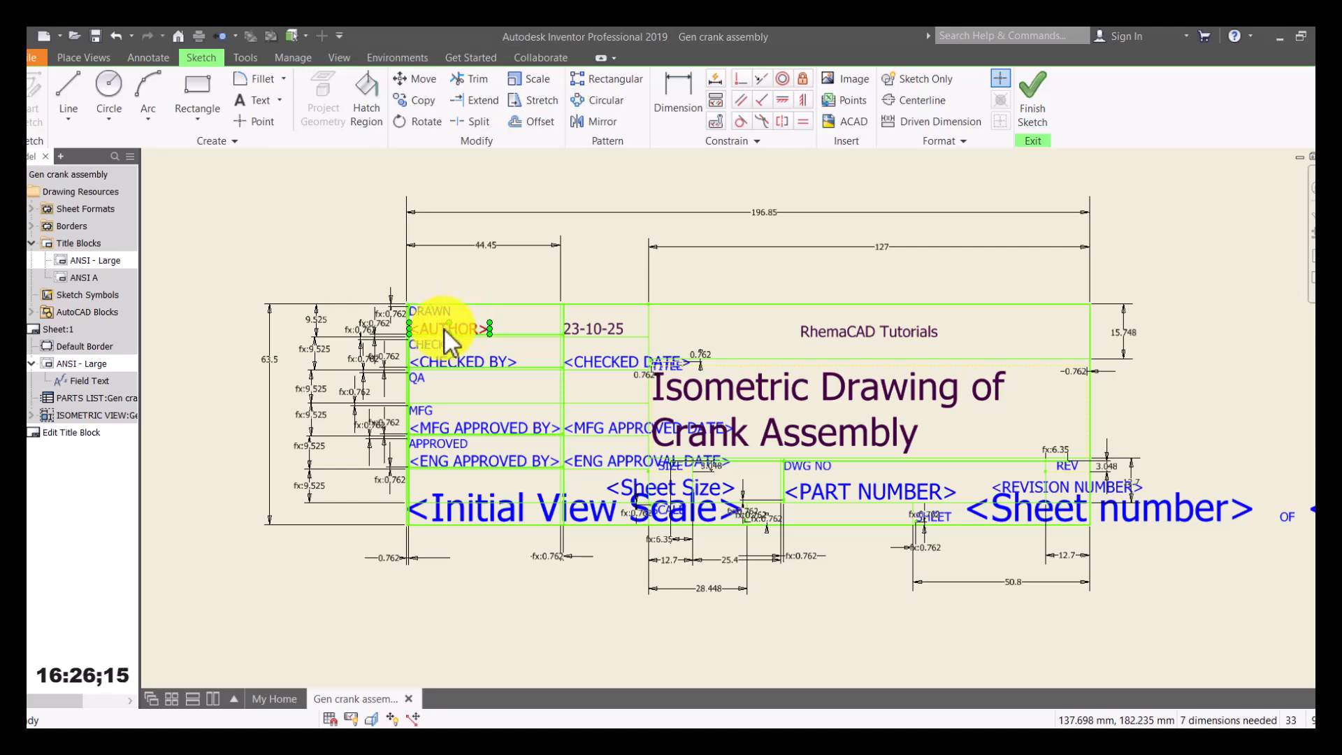
# Replace the <AUTHOR> property field in the DRAWN row with the engineer's title and full name.
pyautogui.doubleClick(439, 330)
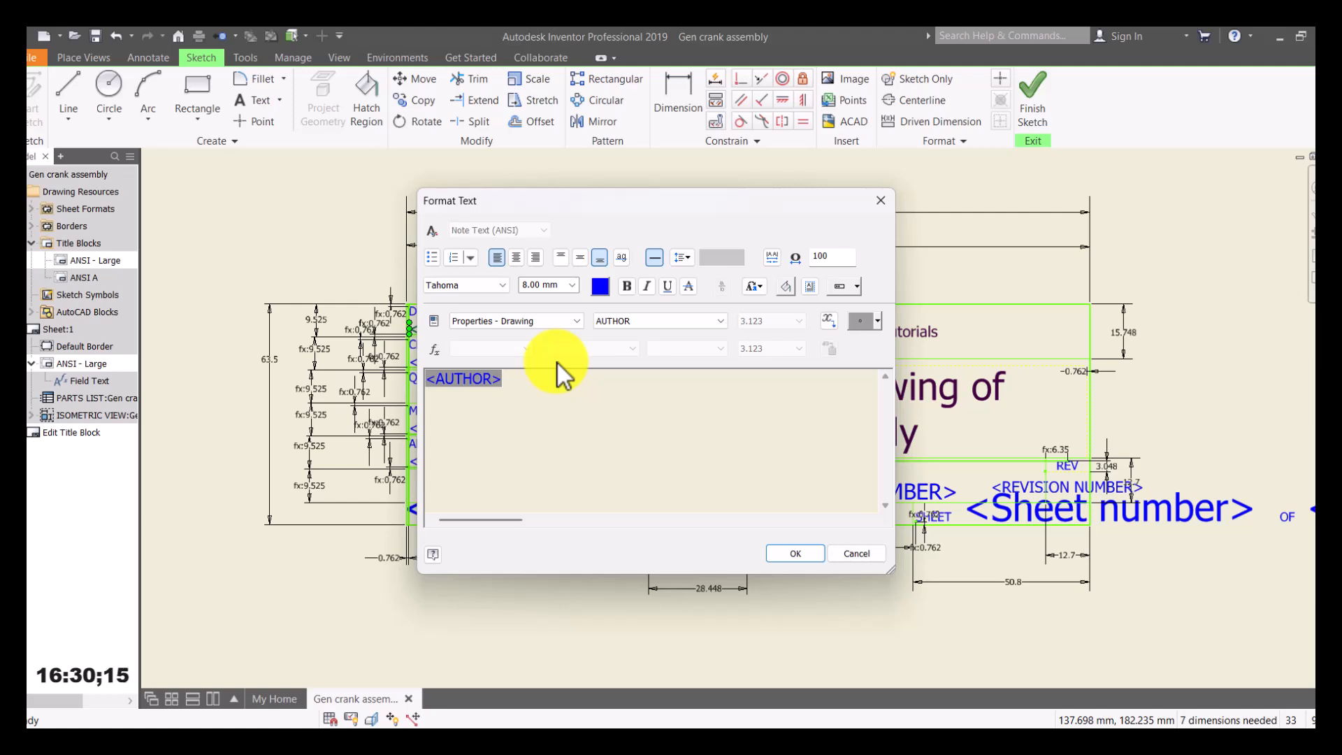
pyautogui.press('Delete')
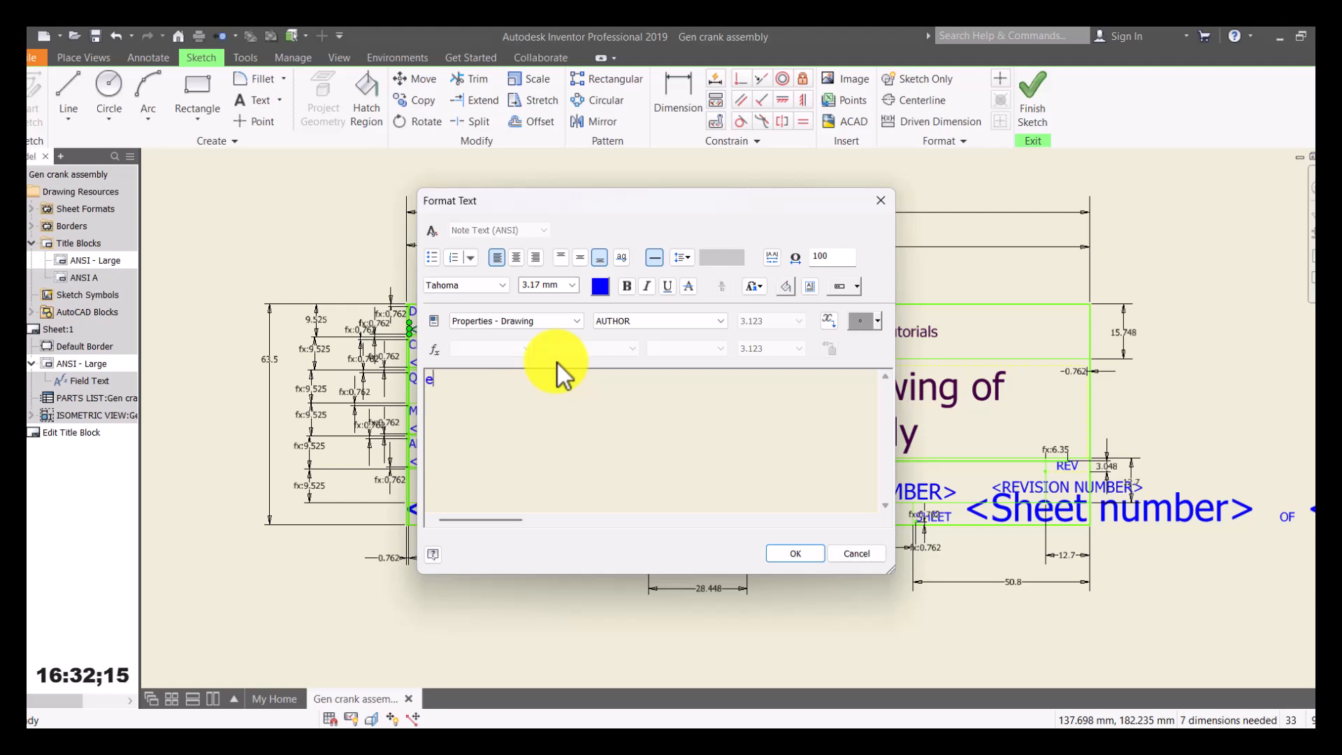
pyautogui.write('Engr. Johnson Bens')
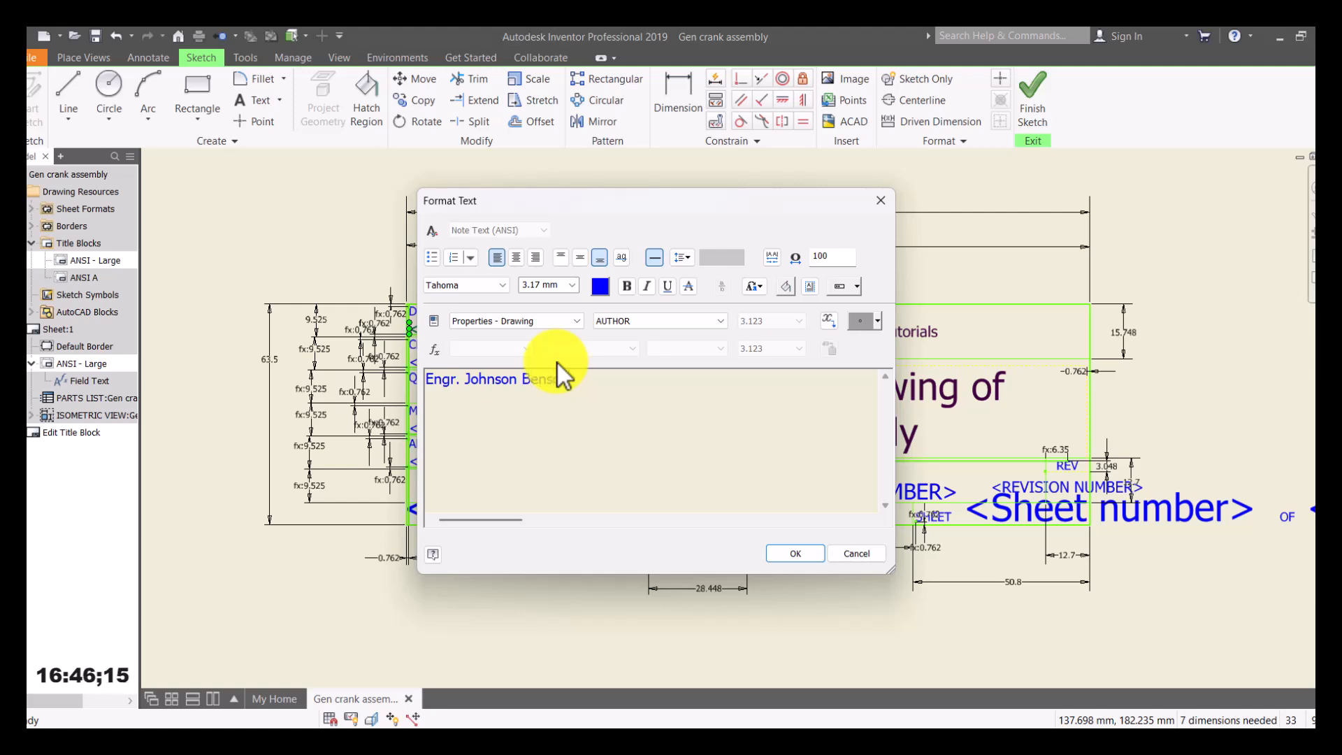
# Color the engineer's name in the DRAWN row dark purple and apply the text changes.
pyautogui.moveTo(572, 380); pyautogui.dragTo(393, 378)
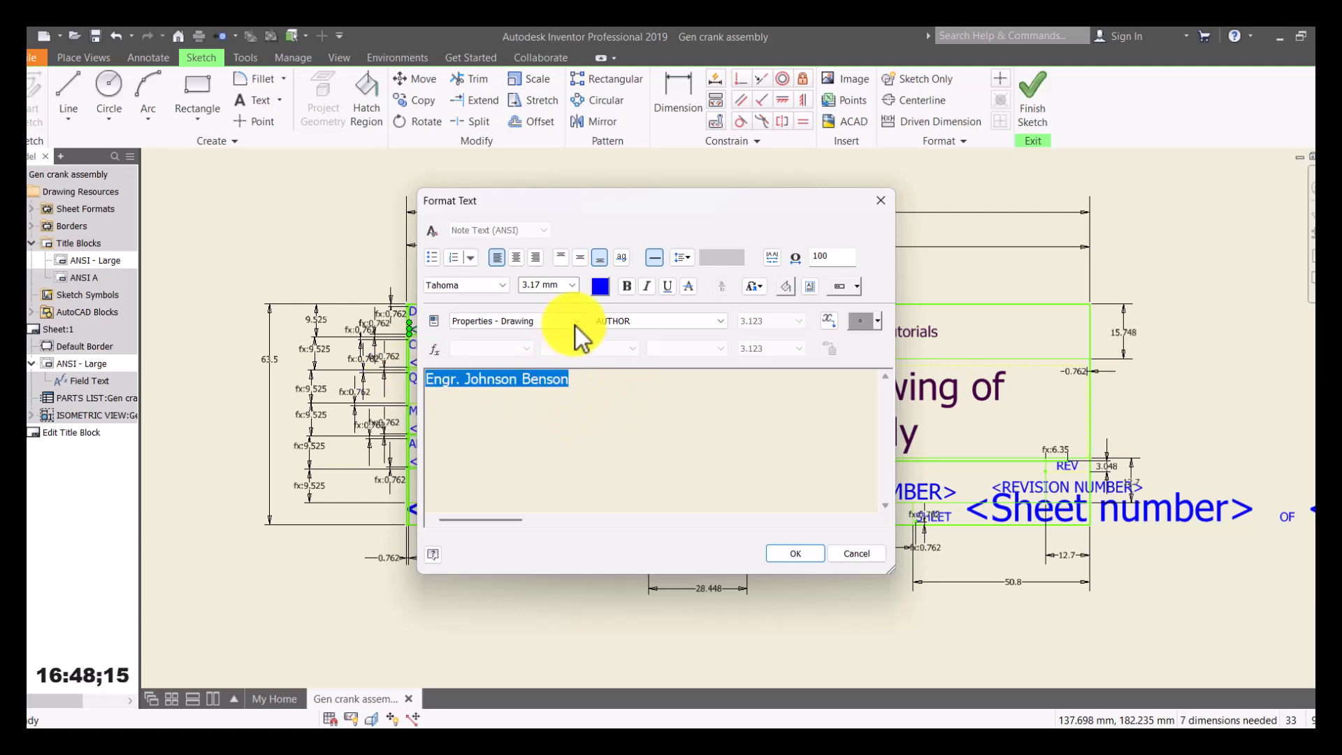
pyautogui.click(598, 295)
pyautogui.click(706, 397)
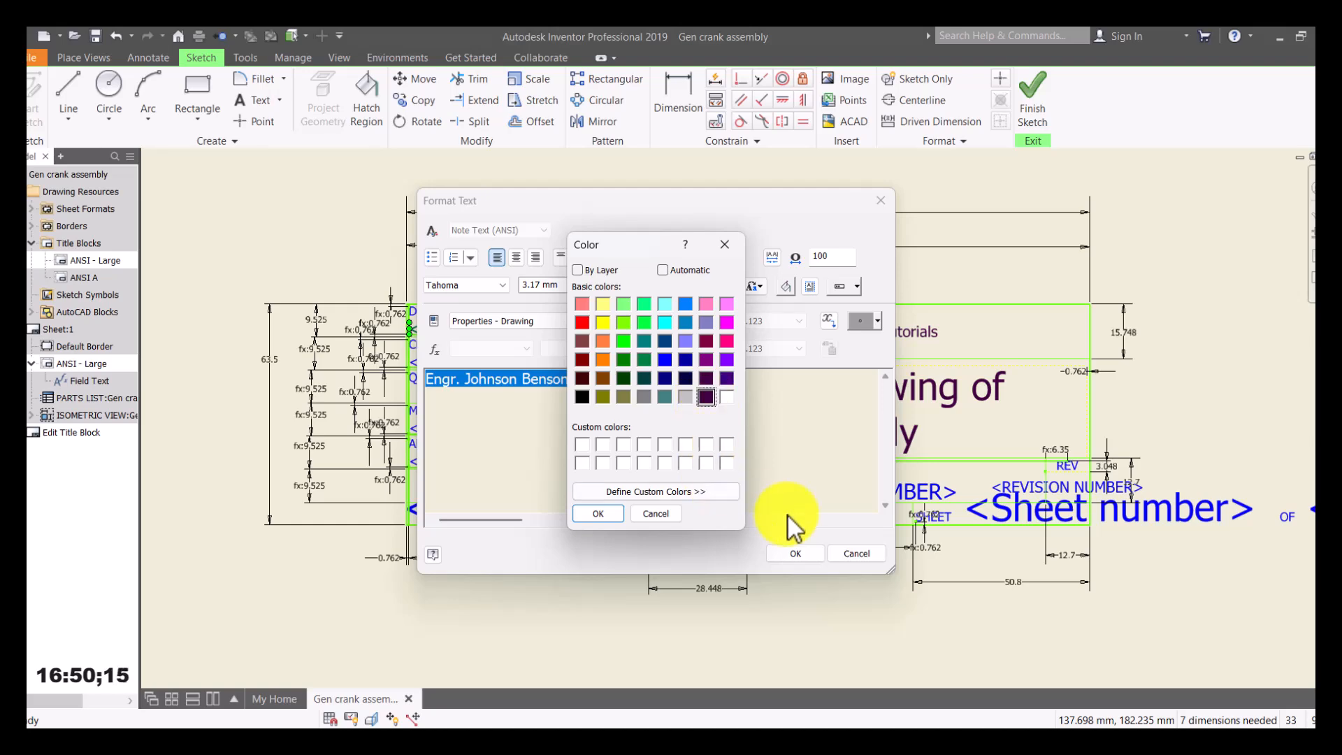
pyautogui.click(618, 515)
pyautogui.click(793, 556)
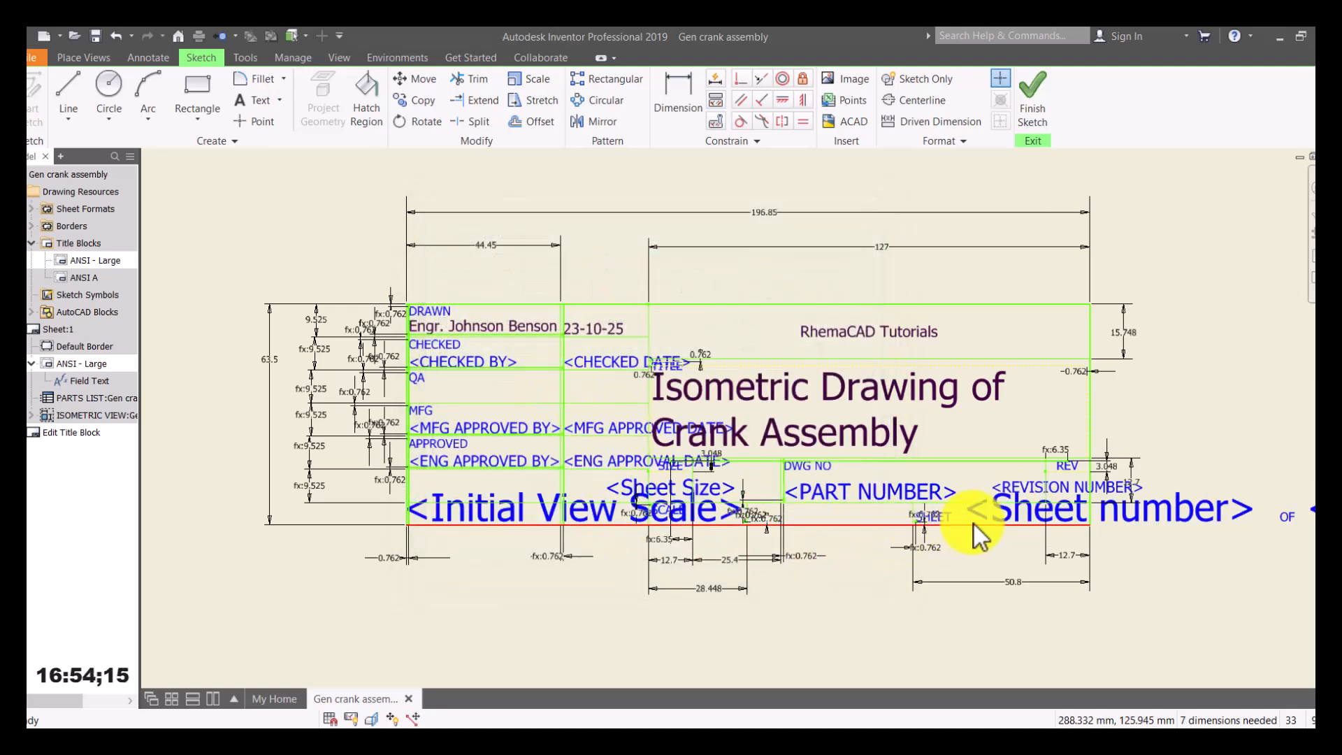
# Replace the <Sheet number> field in the title block's SHEET text with 1.
pyautogui.doubleClick(1029, 513)
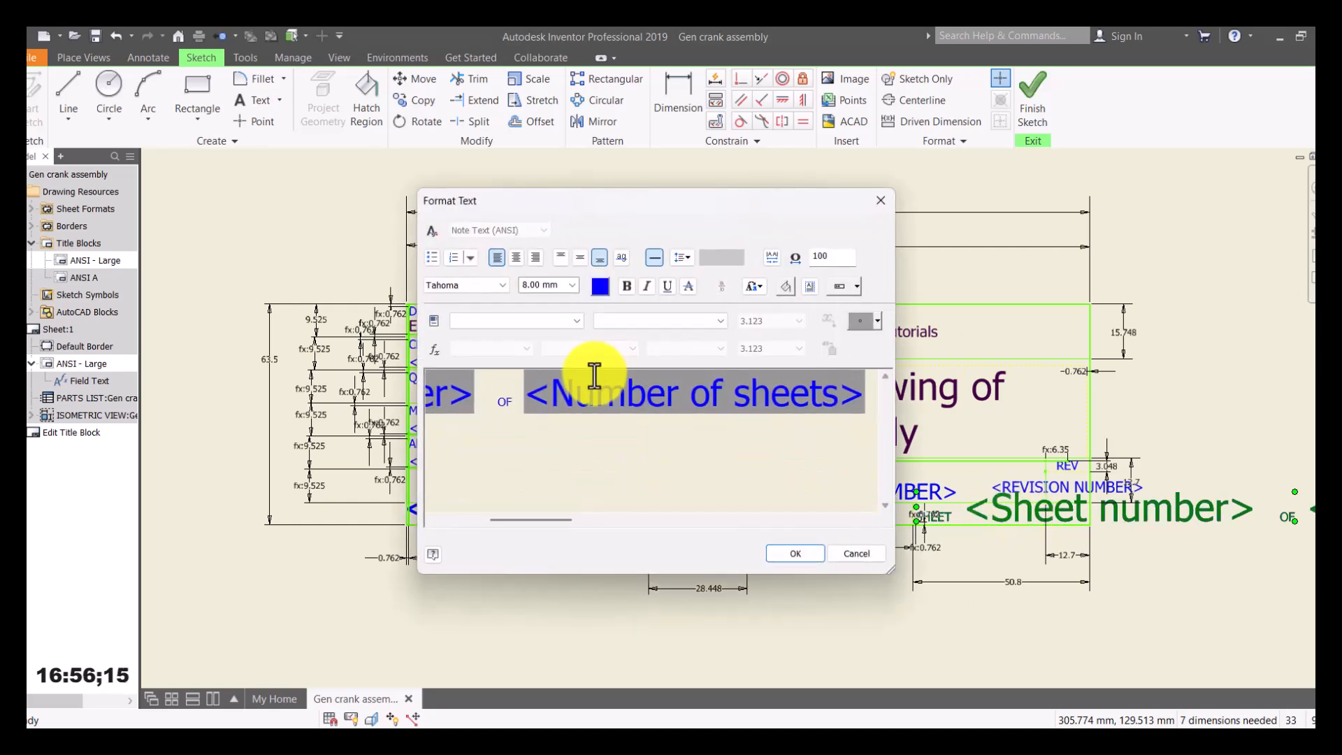
pyautogui.moveTo(515, 520); pyautogui.dragTo(419, 523)
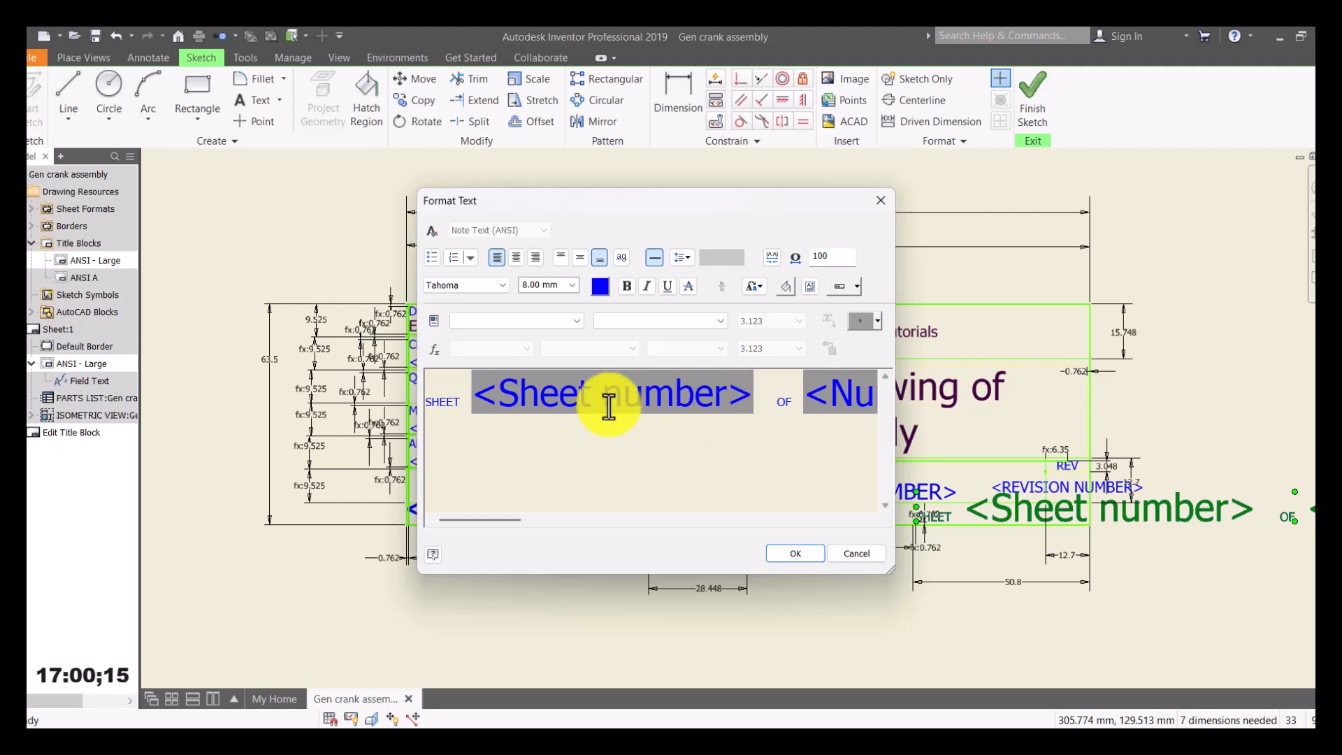
pyautogui.click(749, 389)
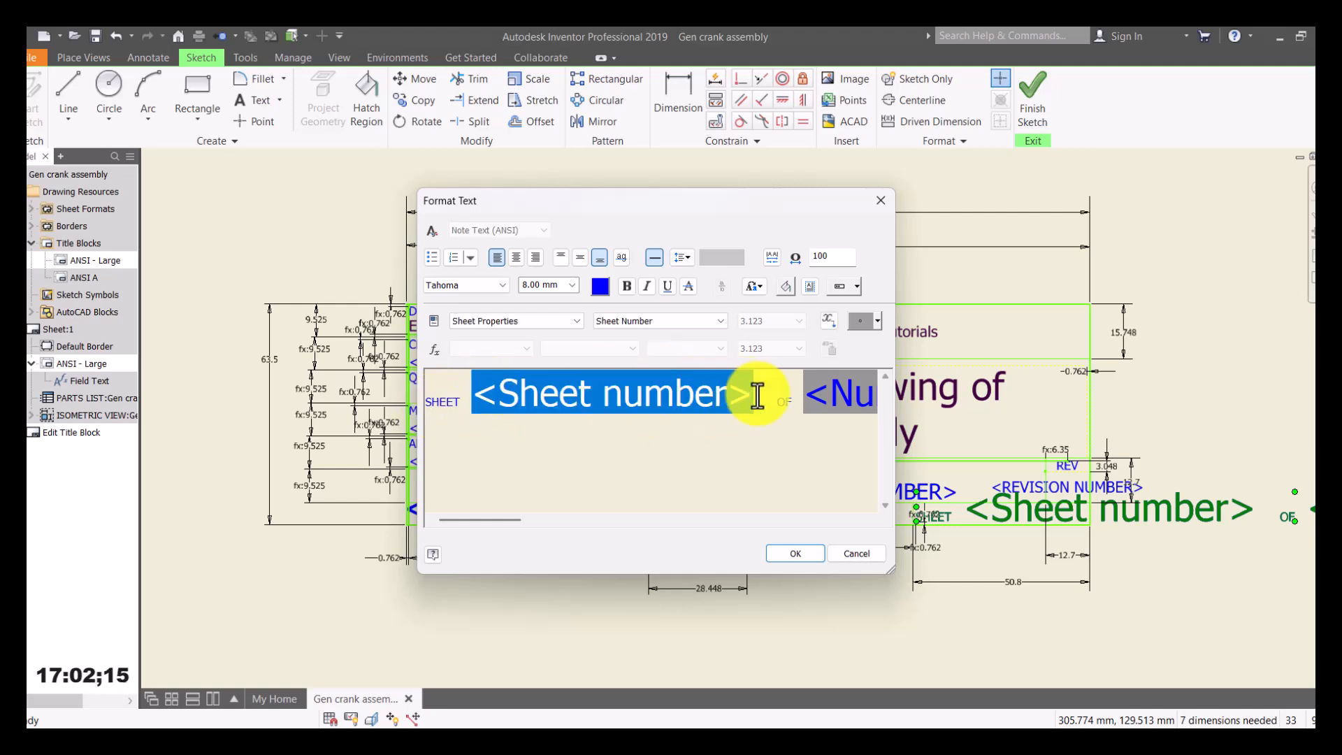
pyautogui.moveTo(756, 396); pyautogui.dragTo(480, 399)
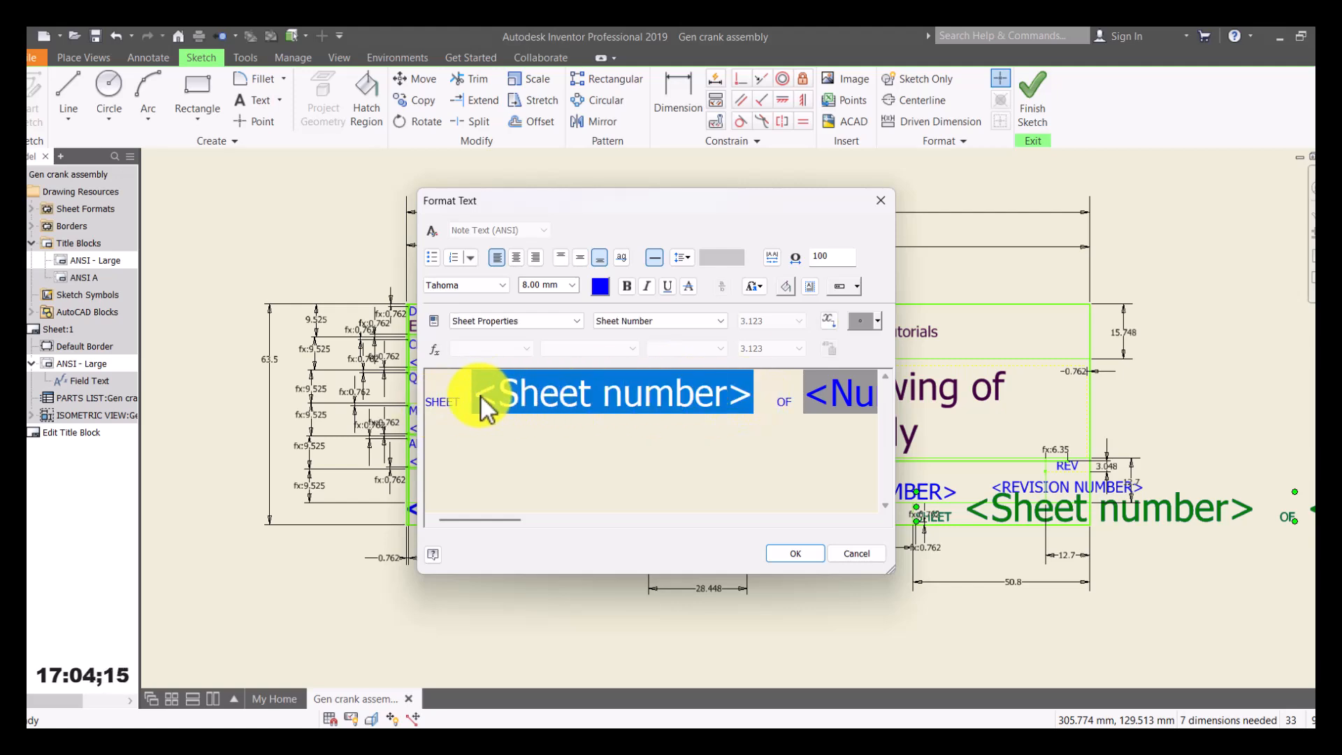
pyautogui.press('Delete')
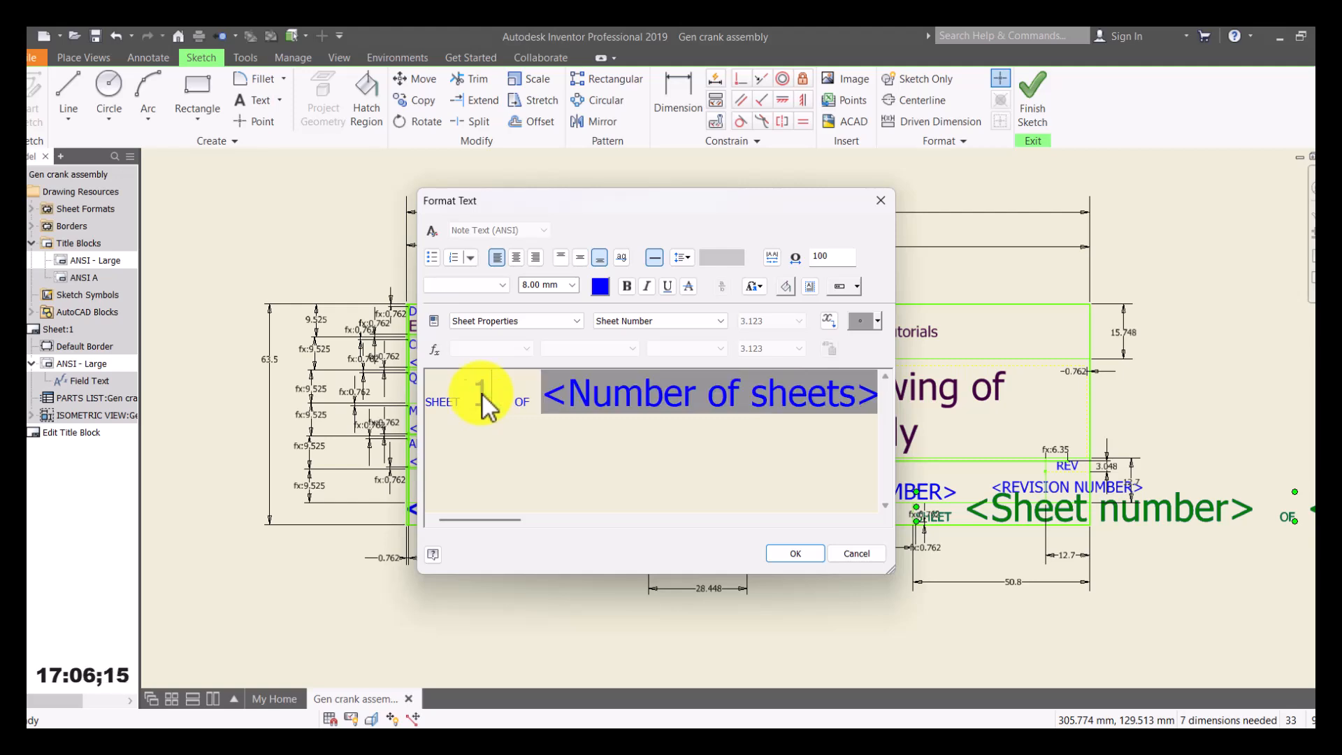
pyautogui.write('1')
# Replace the <Number of sheets> field with 6, then finish editing the title block and save its changes.
pyautogui.doubleClick(536, 404)
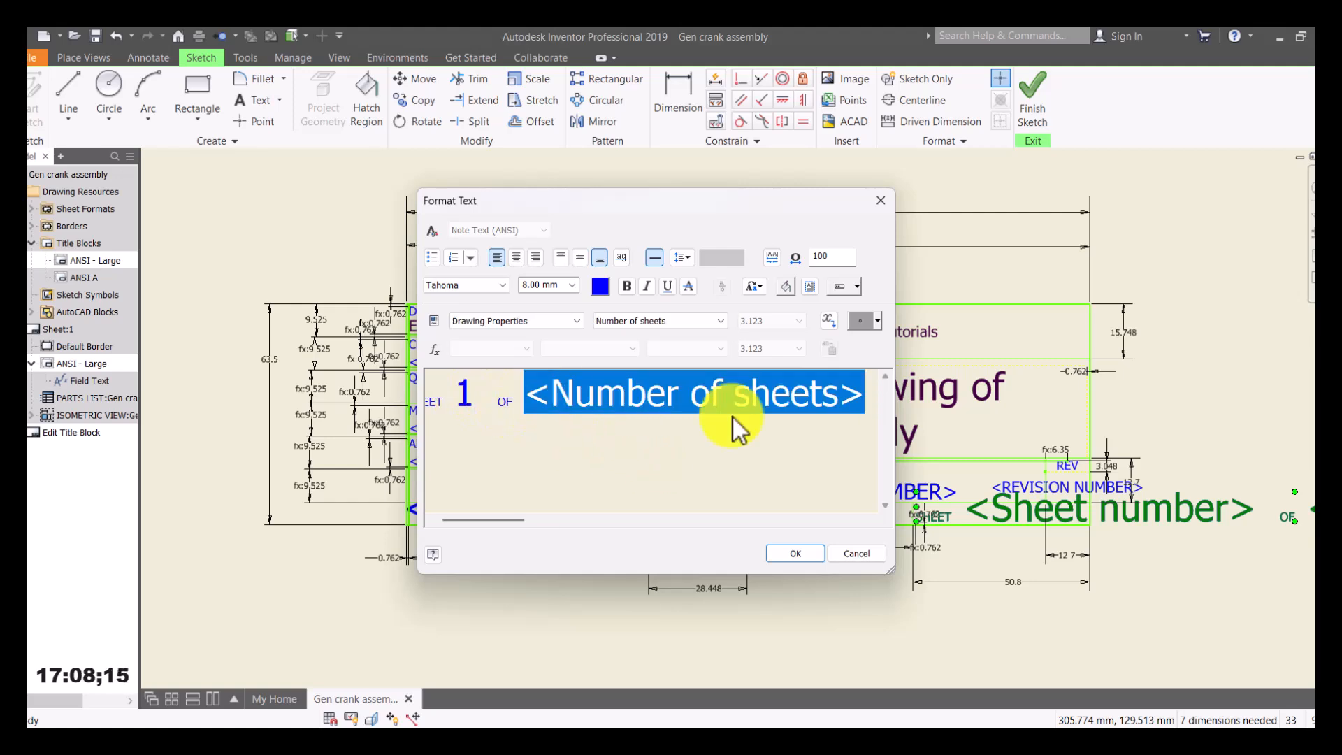
pyautogui.press('Delete')
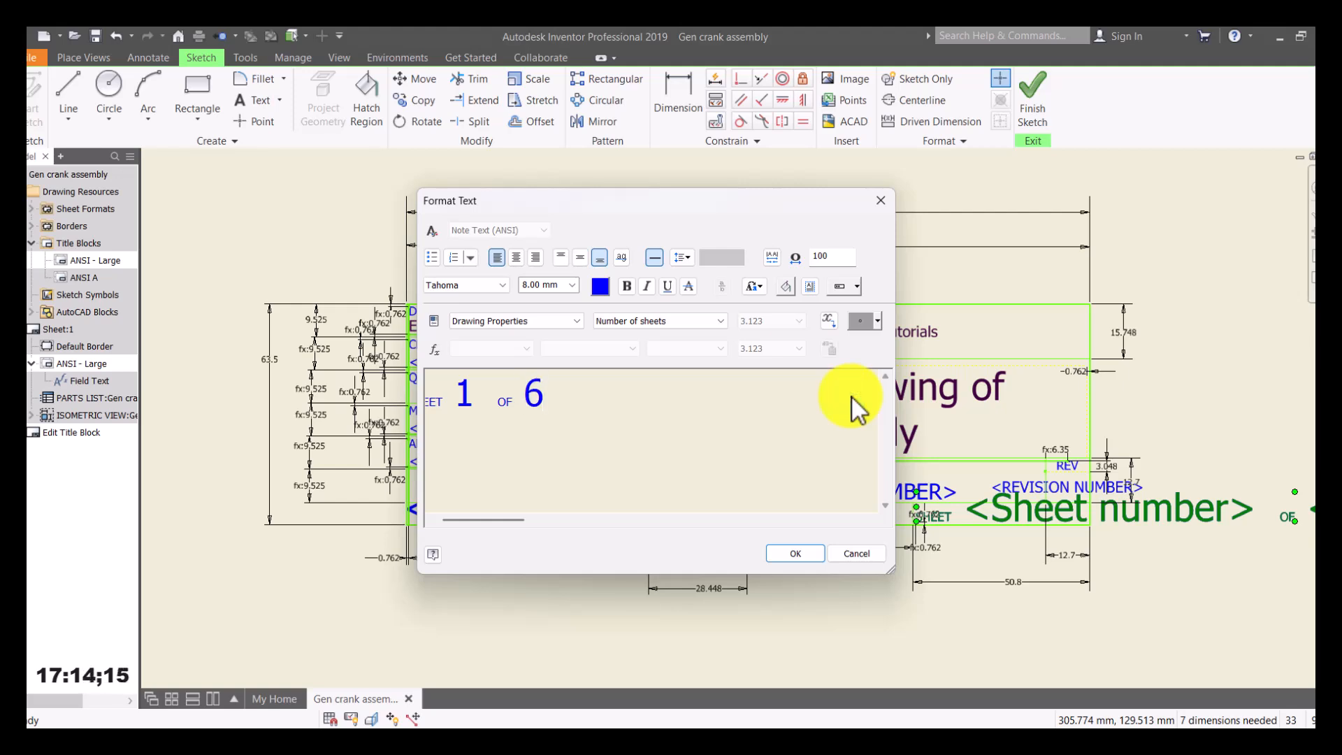
pyautogui.click(798, 559)
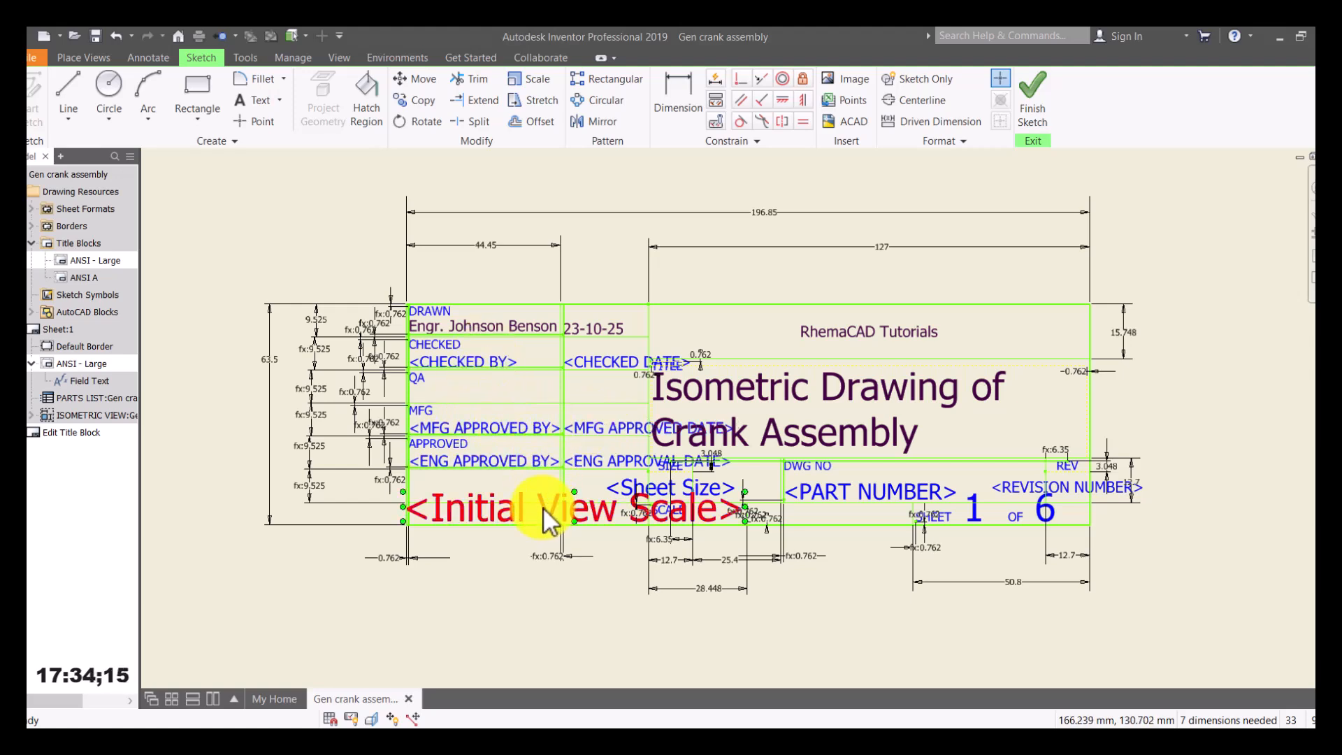
pyautogui.click(1035, 102)
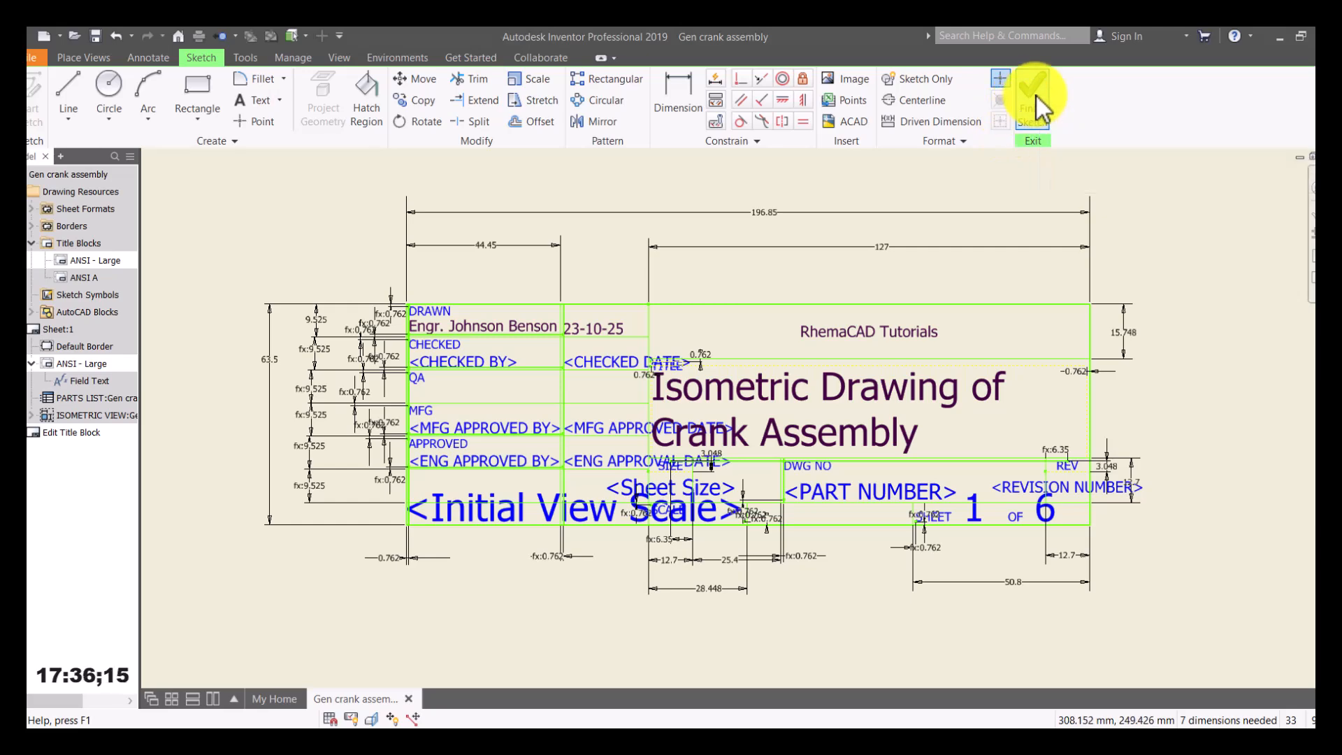
pyautogui.click(570, 406)
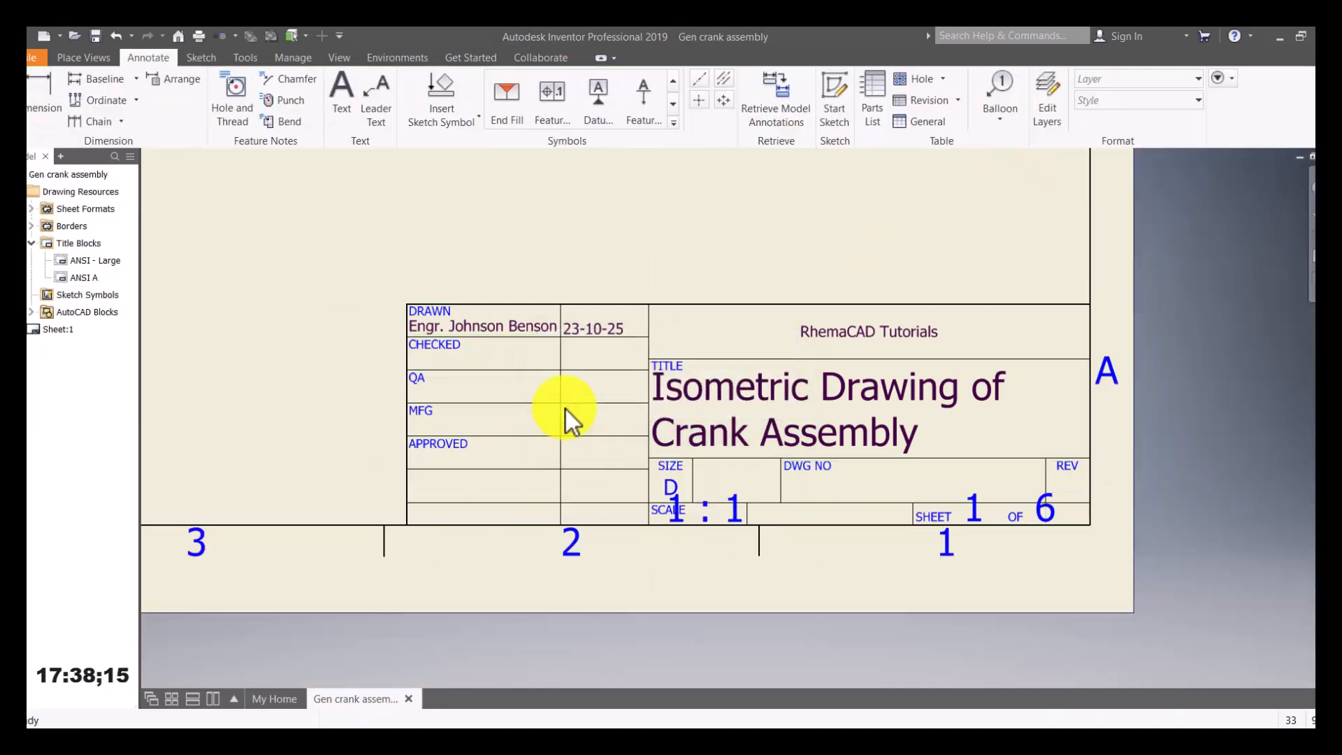
# Examine the updated title block up close and its size relative to the whole drawing sheet.
pyautogui.scroll(3, 782, 454)
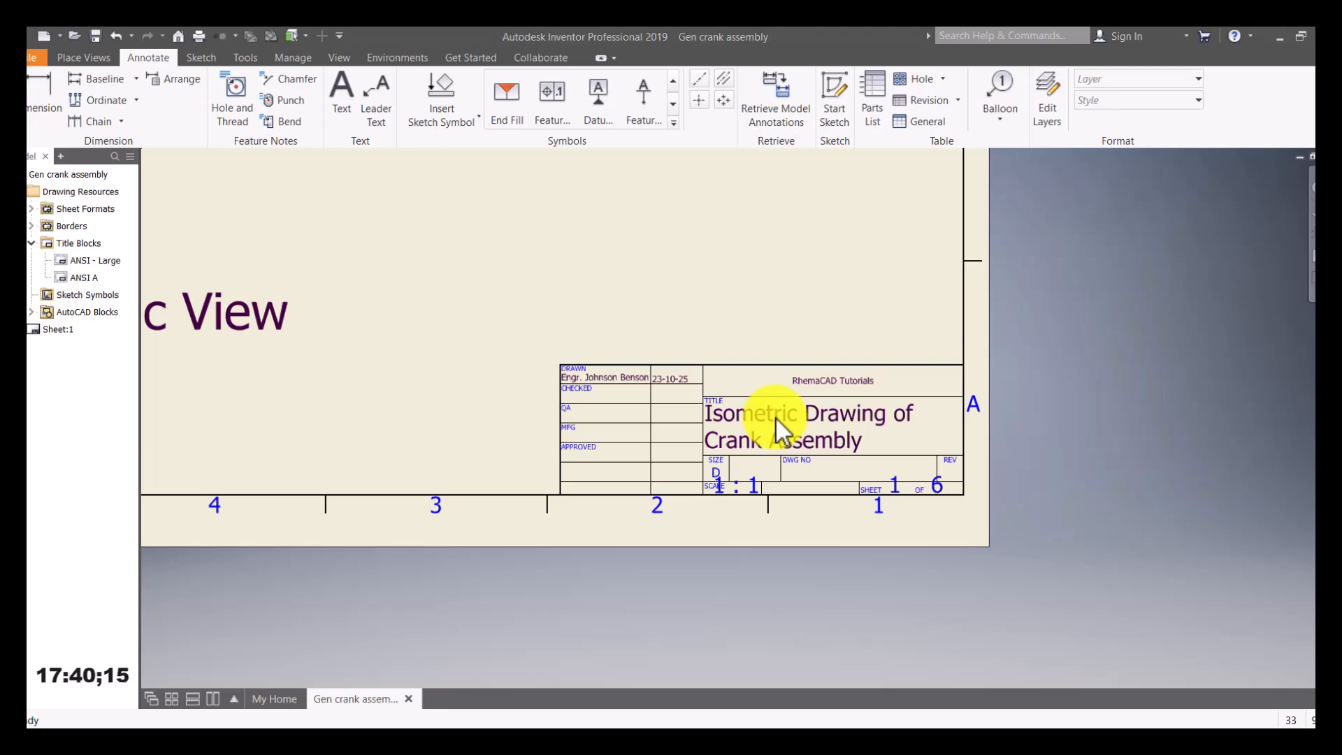
pyautogui.scroll(-3, 778, 420)
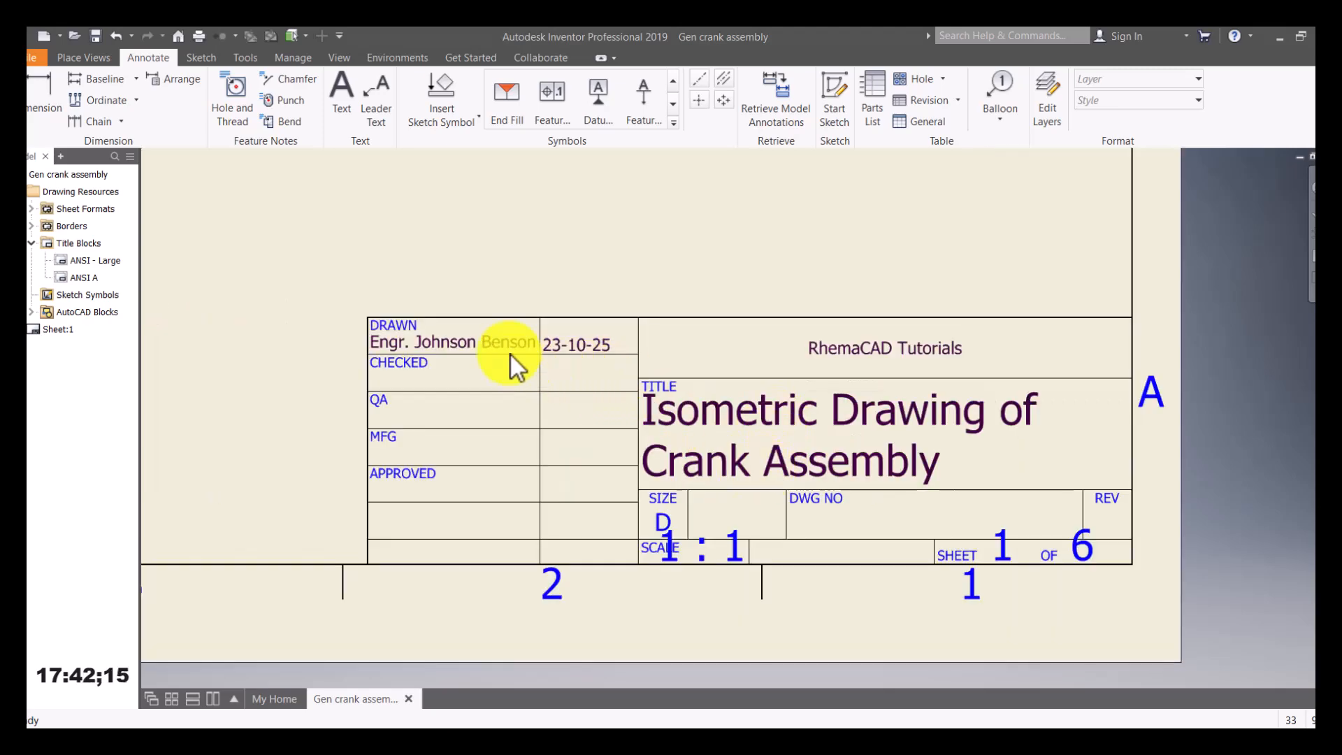
pyautogui.scroll(5, 840, 432)
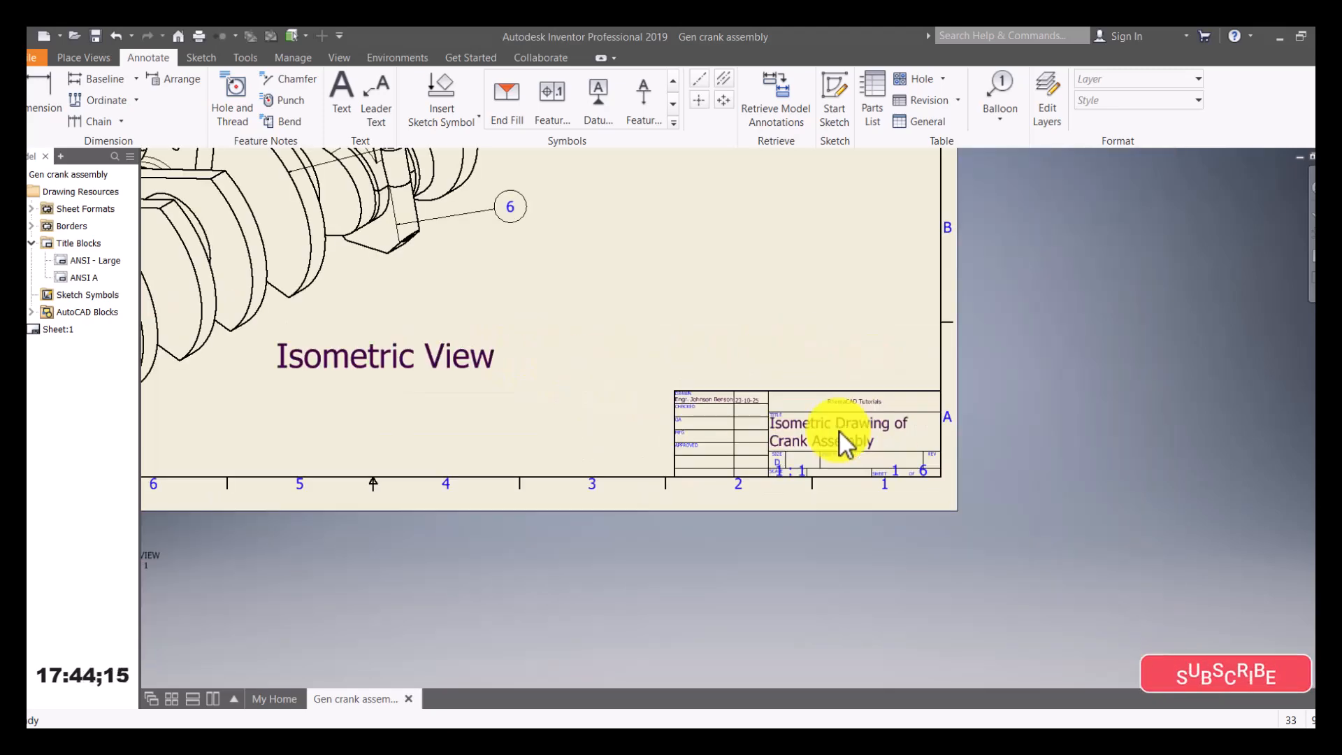
pyautogui.scroll(-3, 842, 430)
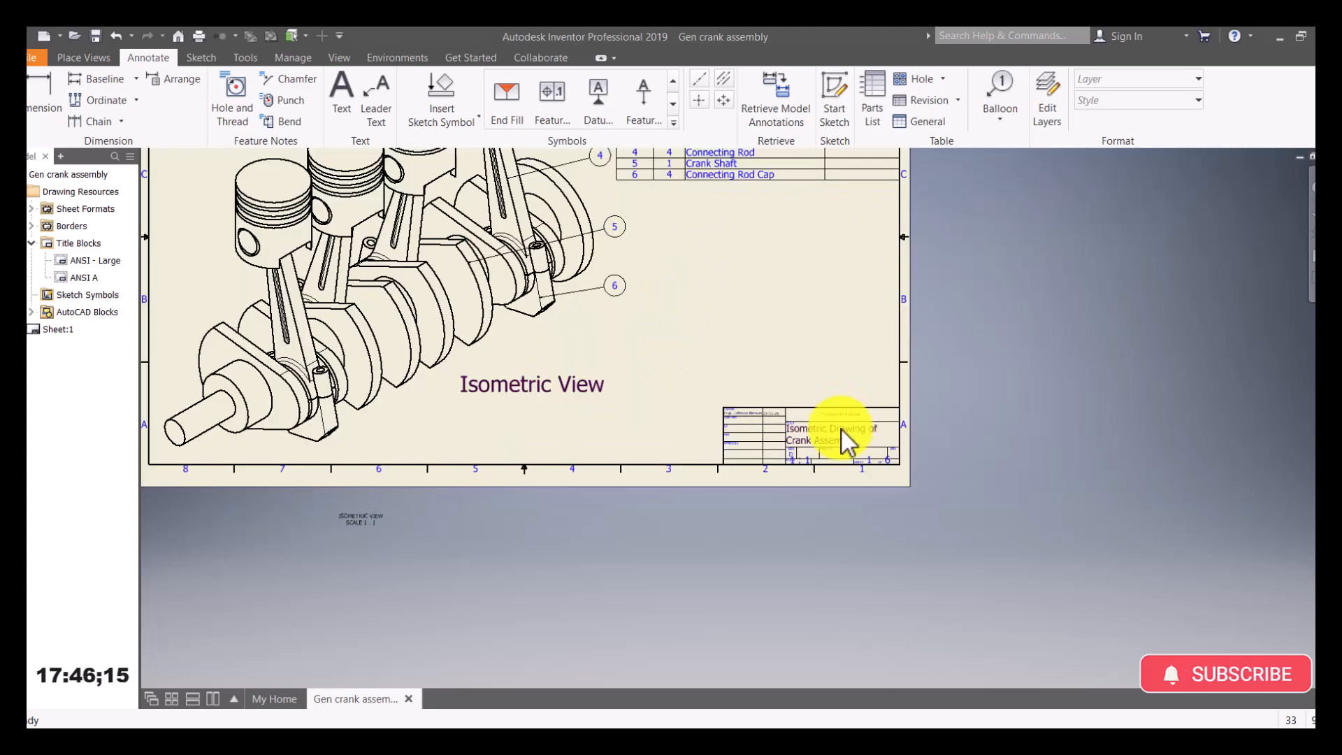
pyautogui.scroll(4, 791, 429)
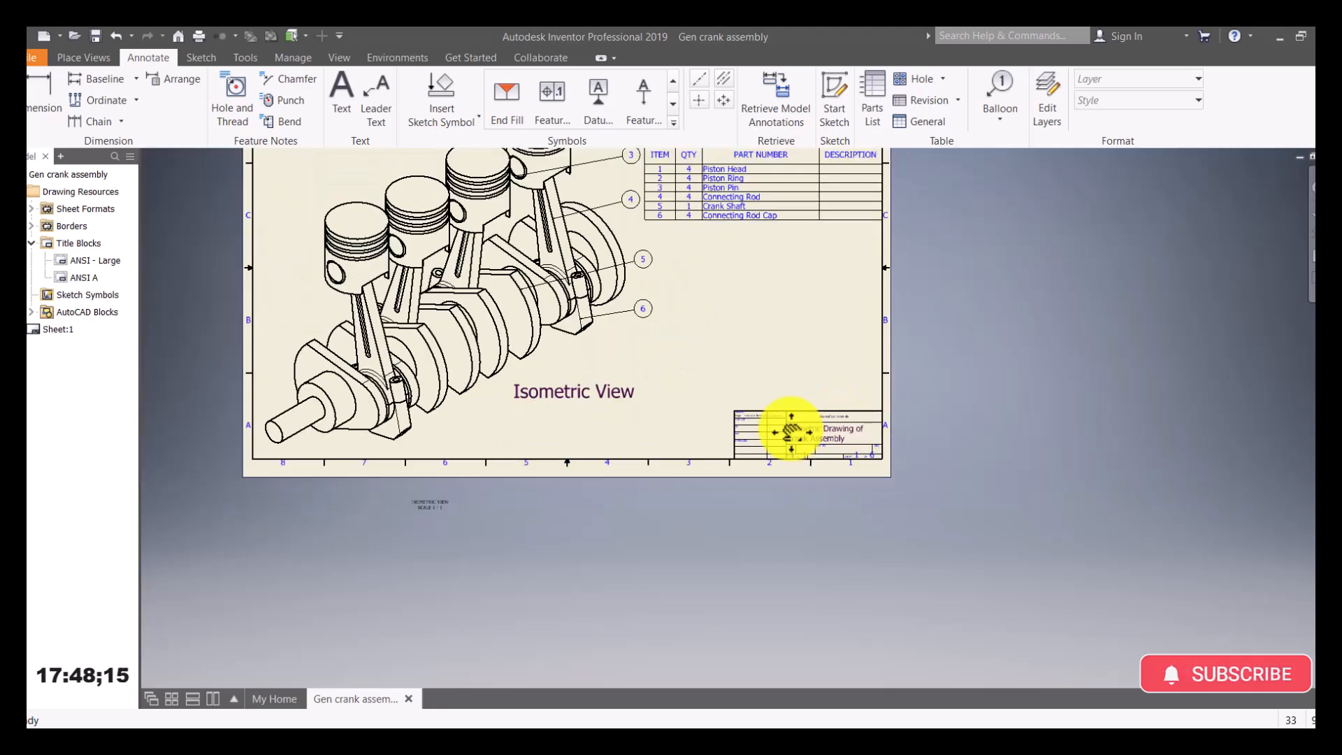
pyautogui.scroll(-4, 787, 430)
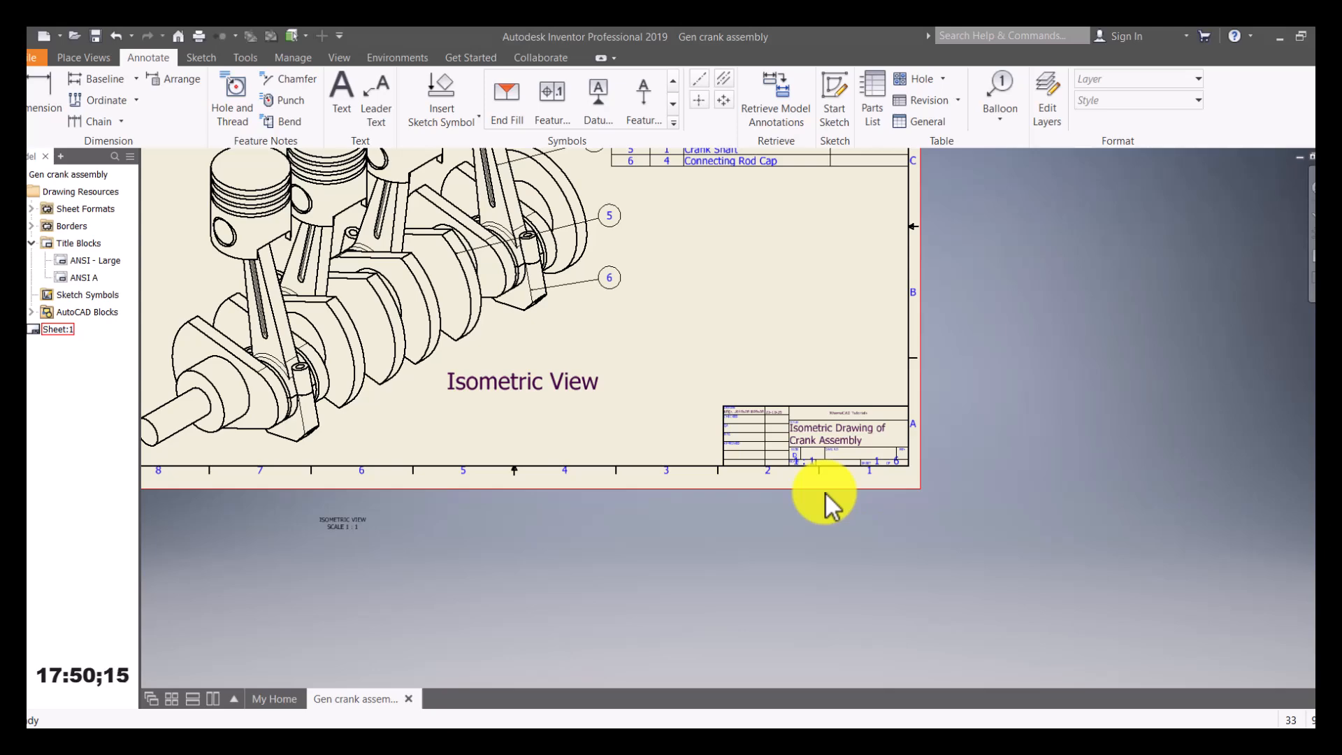
pyautogui.scroll(5, 615, 354)
pyautogui.scroll(-3, 623, 366)
pyautogui.moveTo(712, 392); pyautogui.dragTo(725, 412, button='middle')
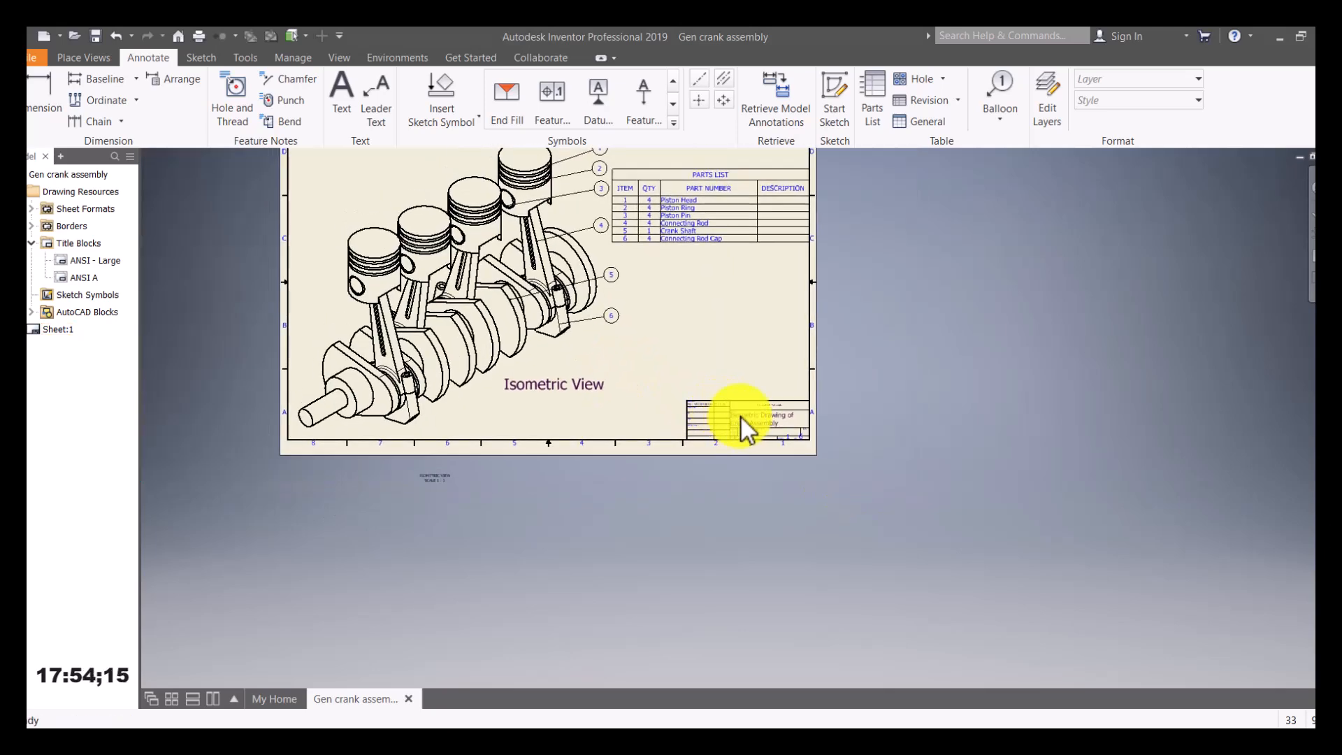
# Open the ANSI - Large title block definition for editing.
pyautogui.click(102, 262)
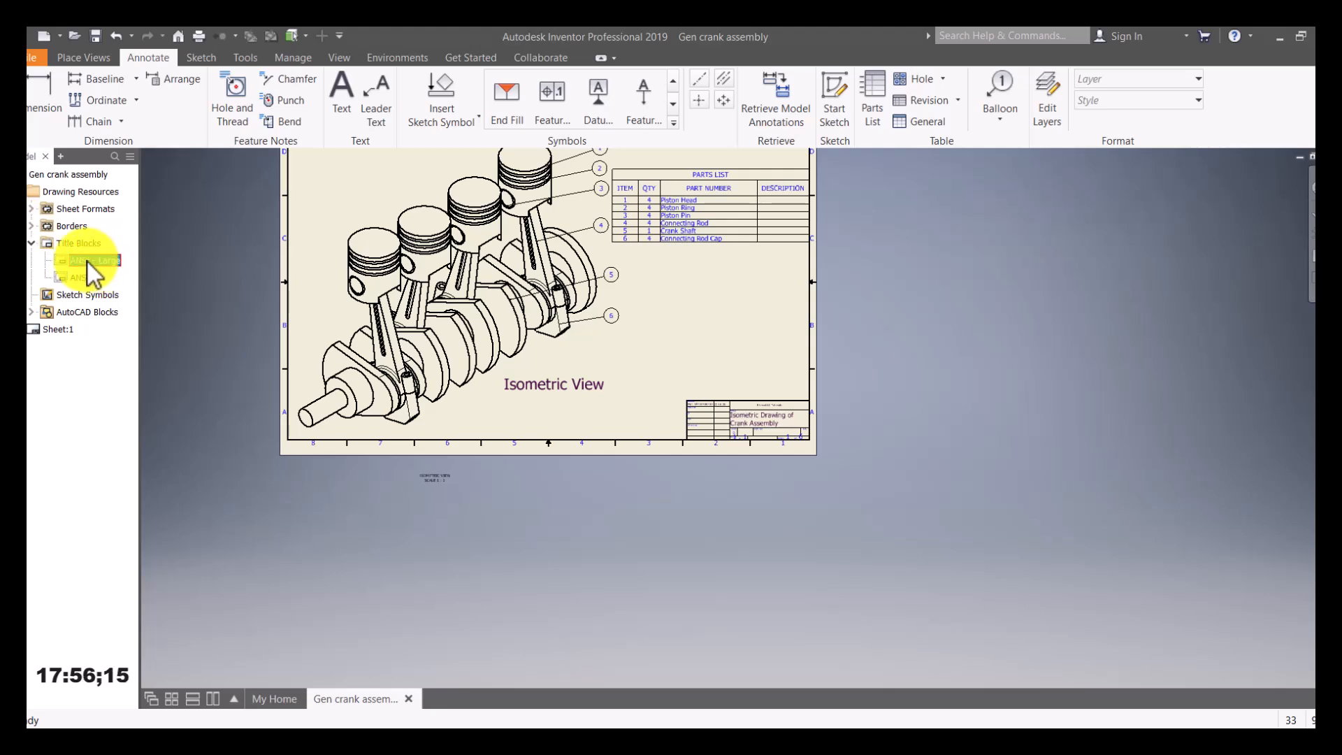
pyautogui.rightClick(86, 262)
pyautogui.click(133, 318)
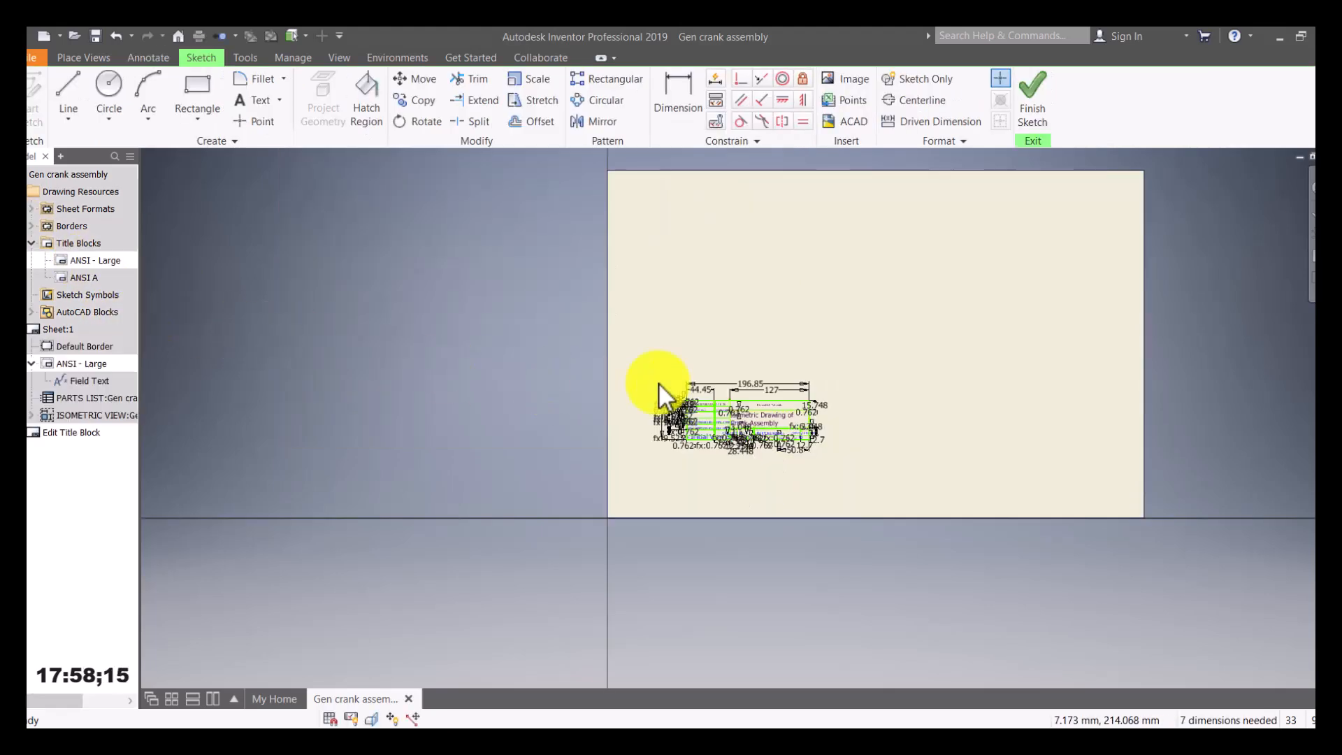
# Scale the entire title block by a factor of 2 from its lower-left corner, relaxing its dimensions, and save the edits to ANSI - Large.
pyautogui.moveTo(933, 323); pyautogui.dragTo(636, 474)
pyautogui.moveTo(887, 344); pyautogui.dragTo(633, 479)
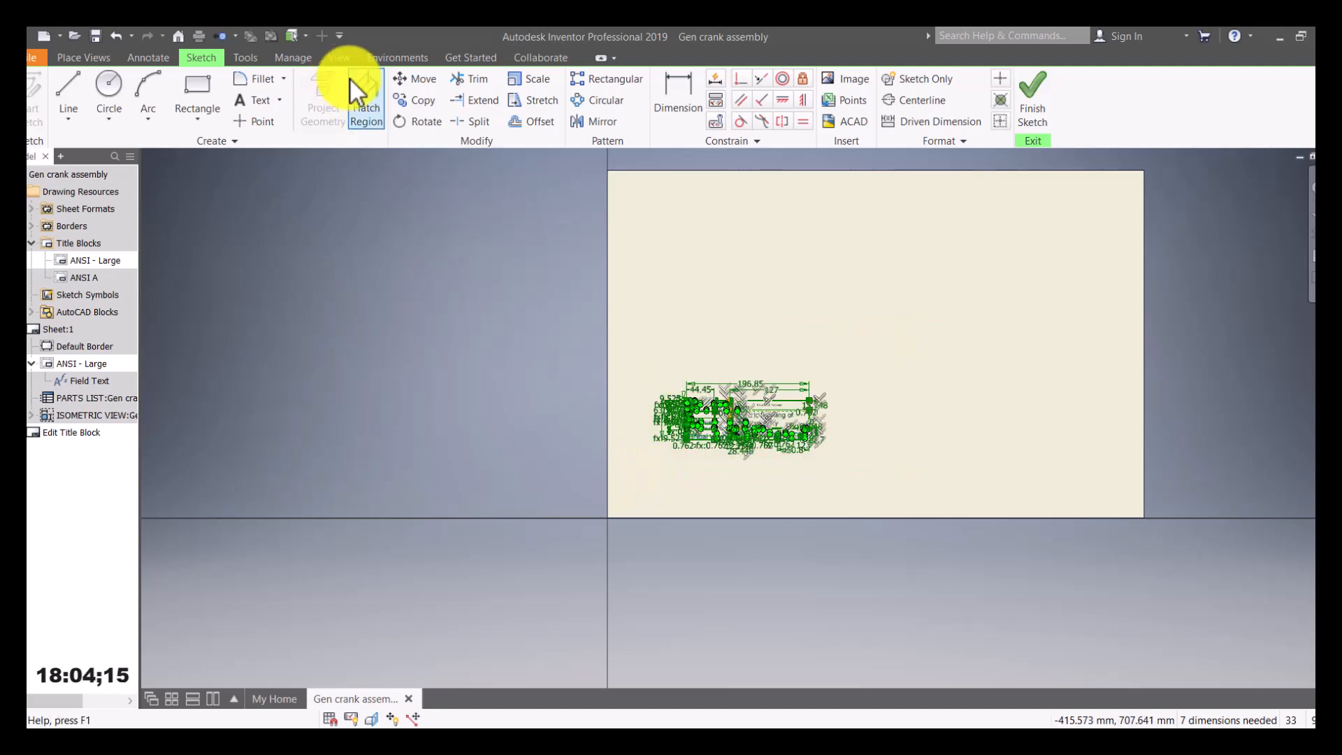
pyautogui.click(532, 82)
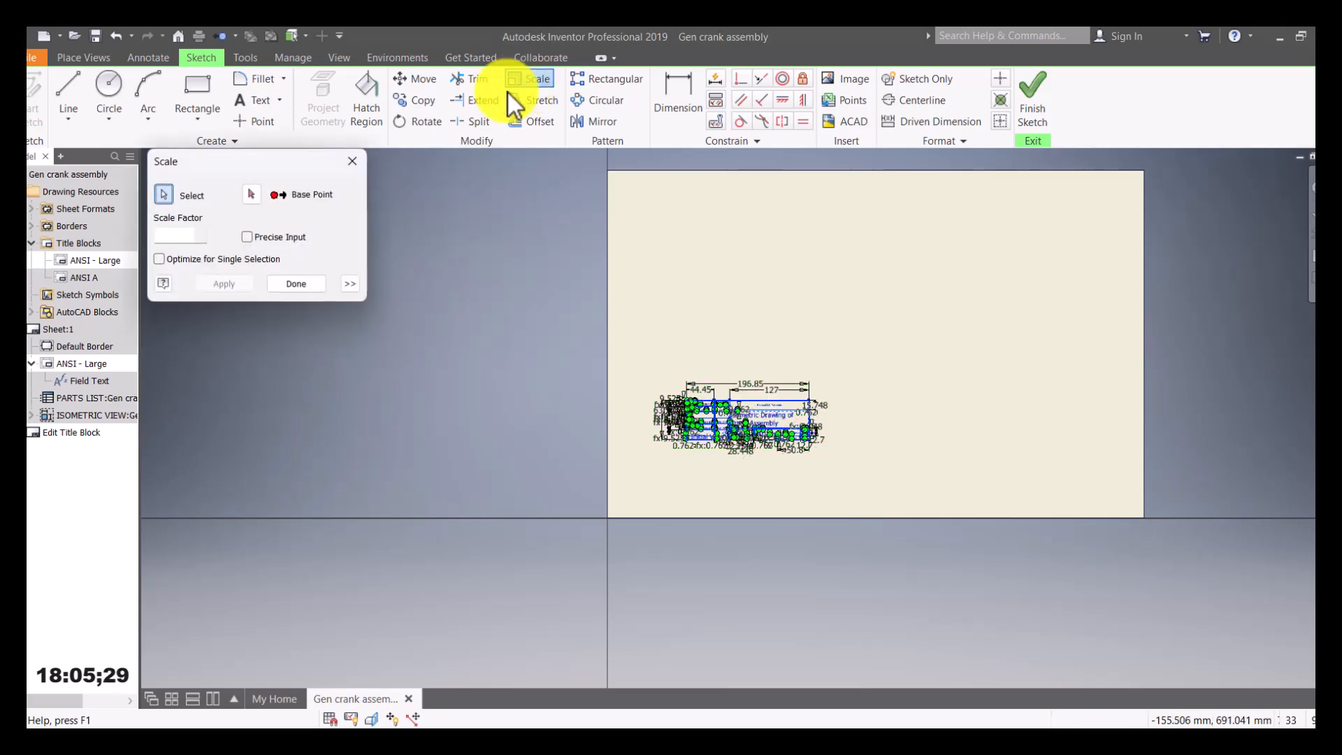
pyautogui.click(252, 194)
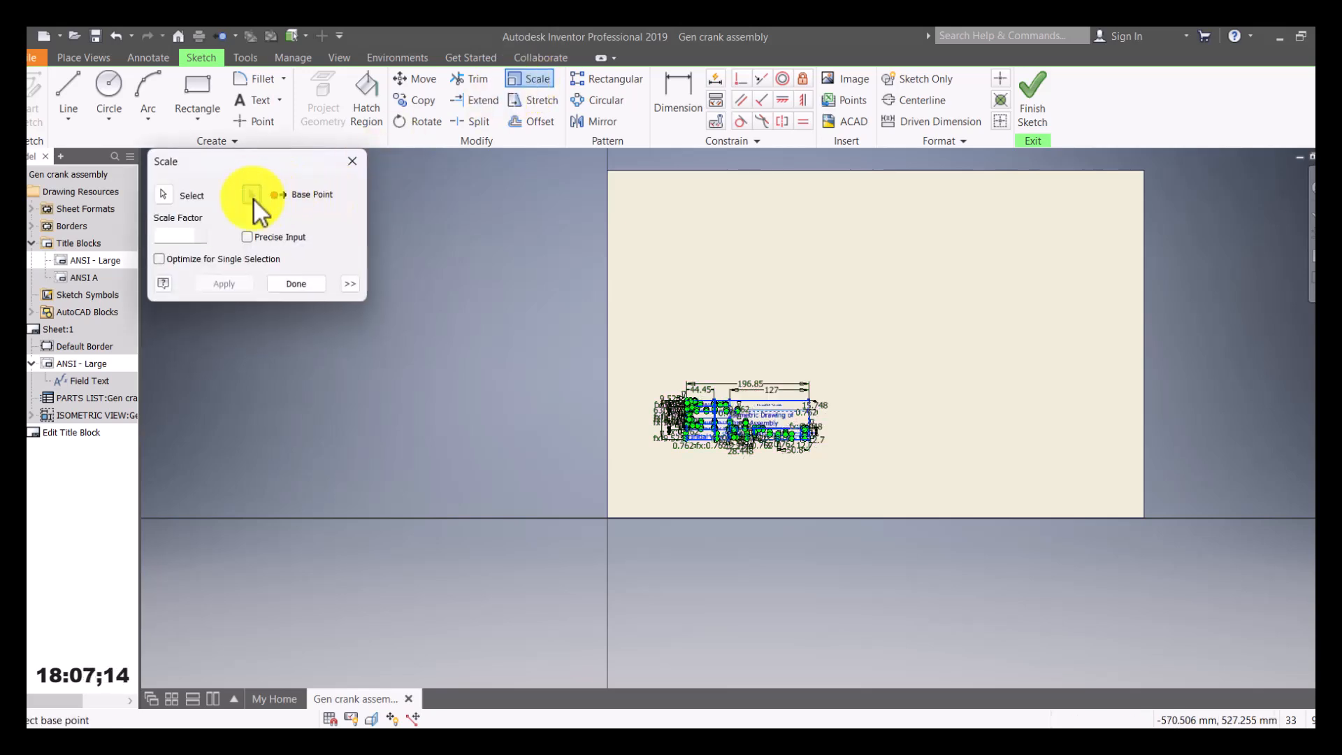
pyautogui.click(682, 438)
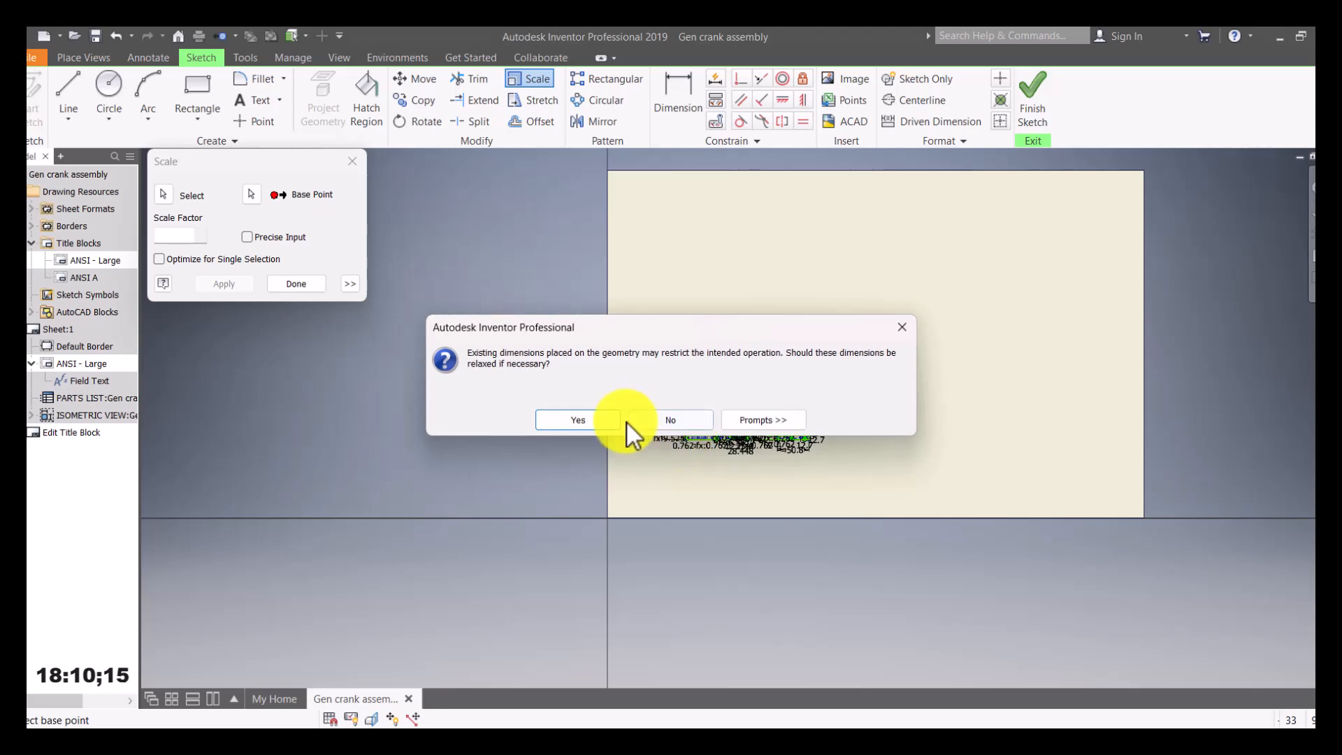
pyautogui.click(593, 418)
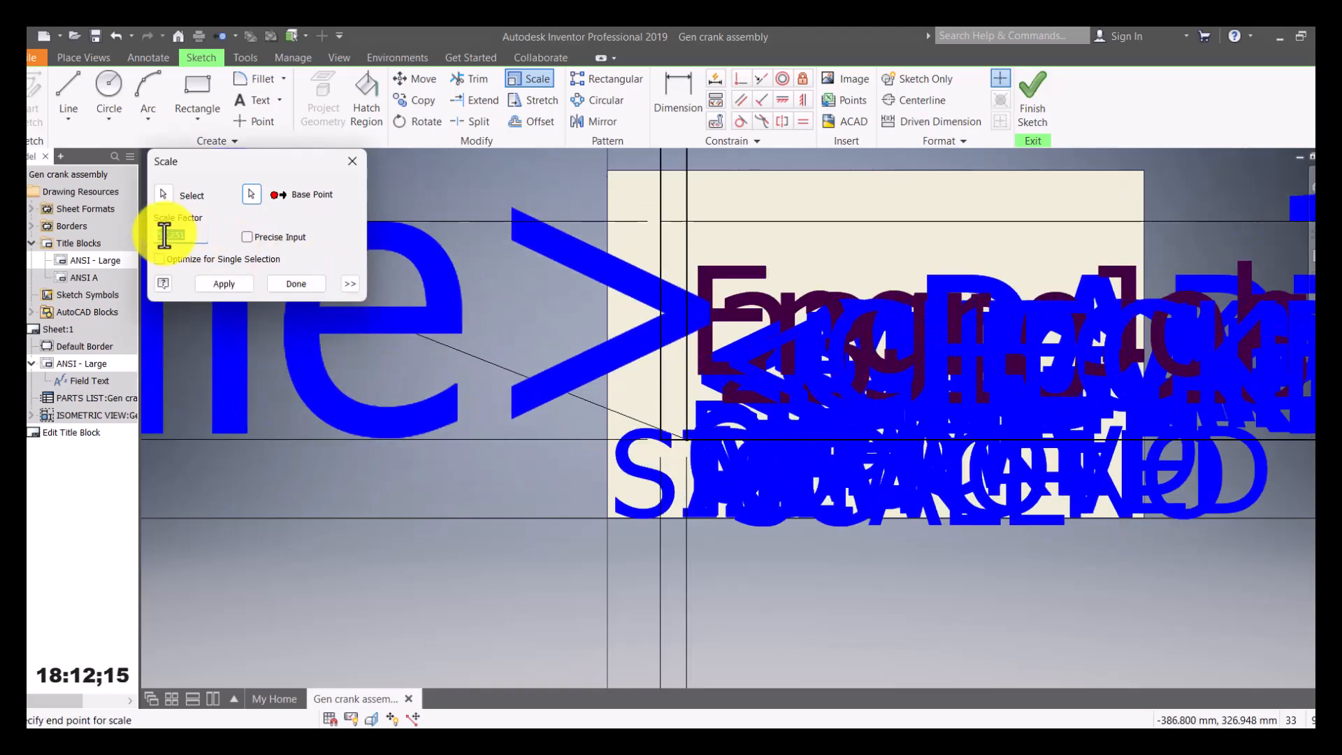
pyautogui.write('2')
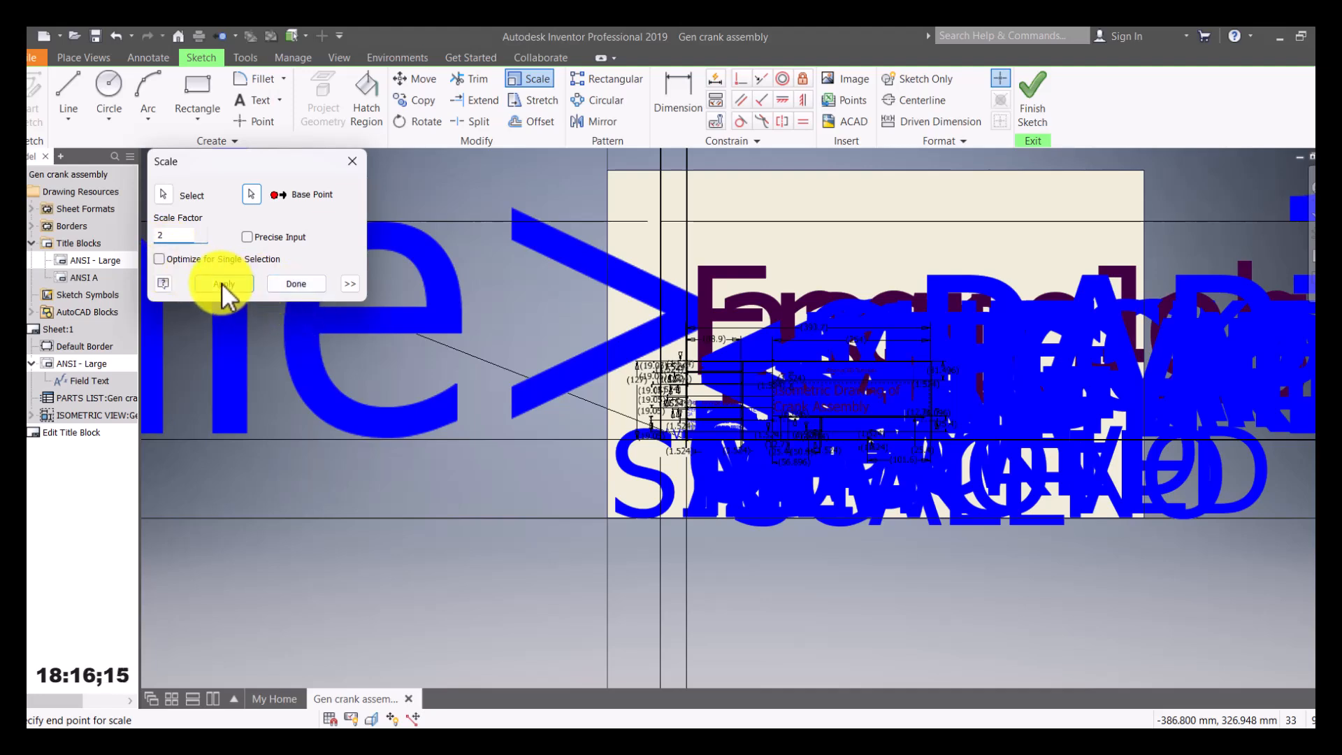
pyautogui.click(294, 283)
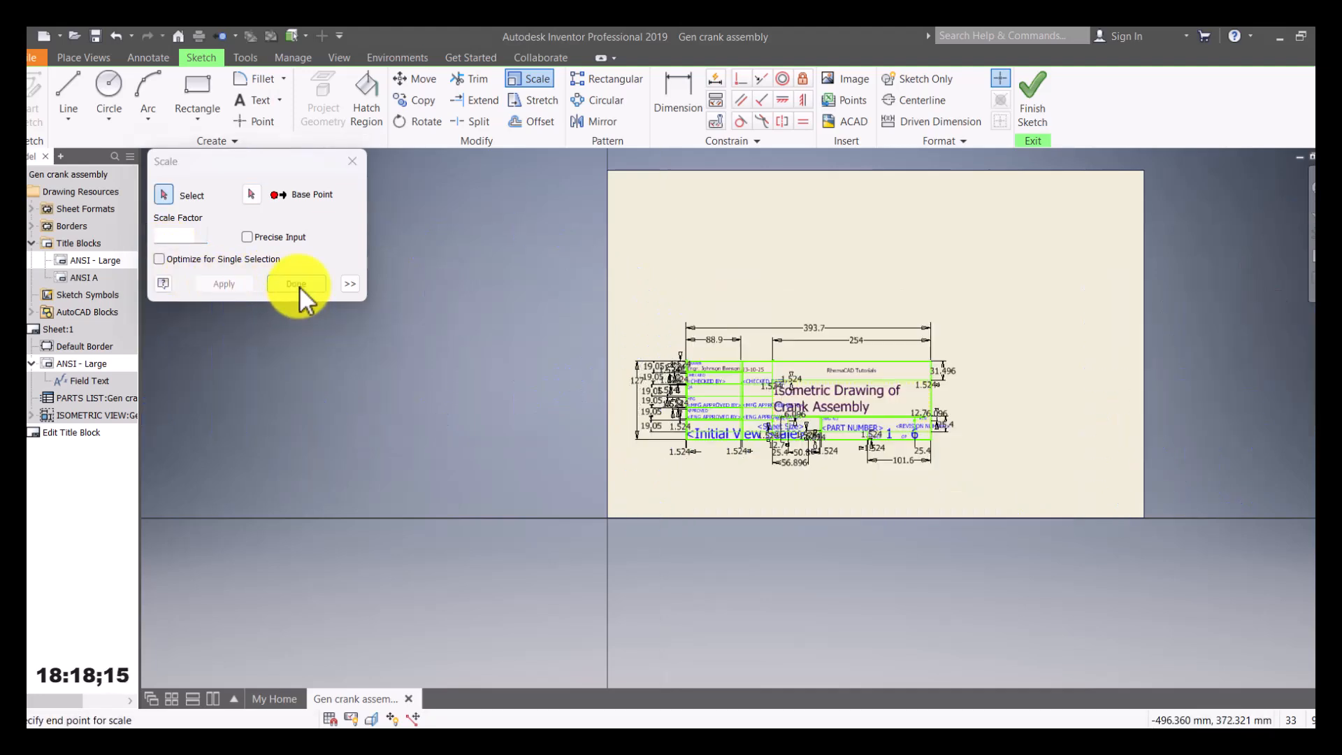
pyautogui.click(1034, 94)
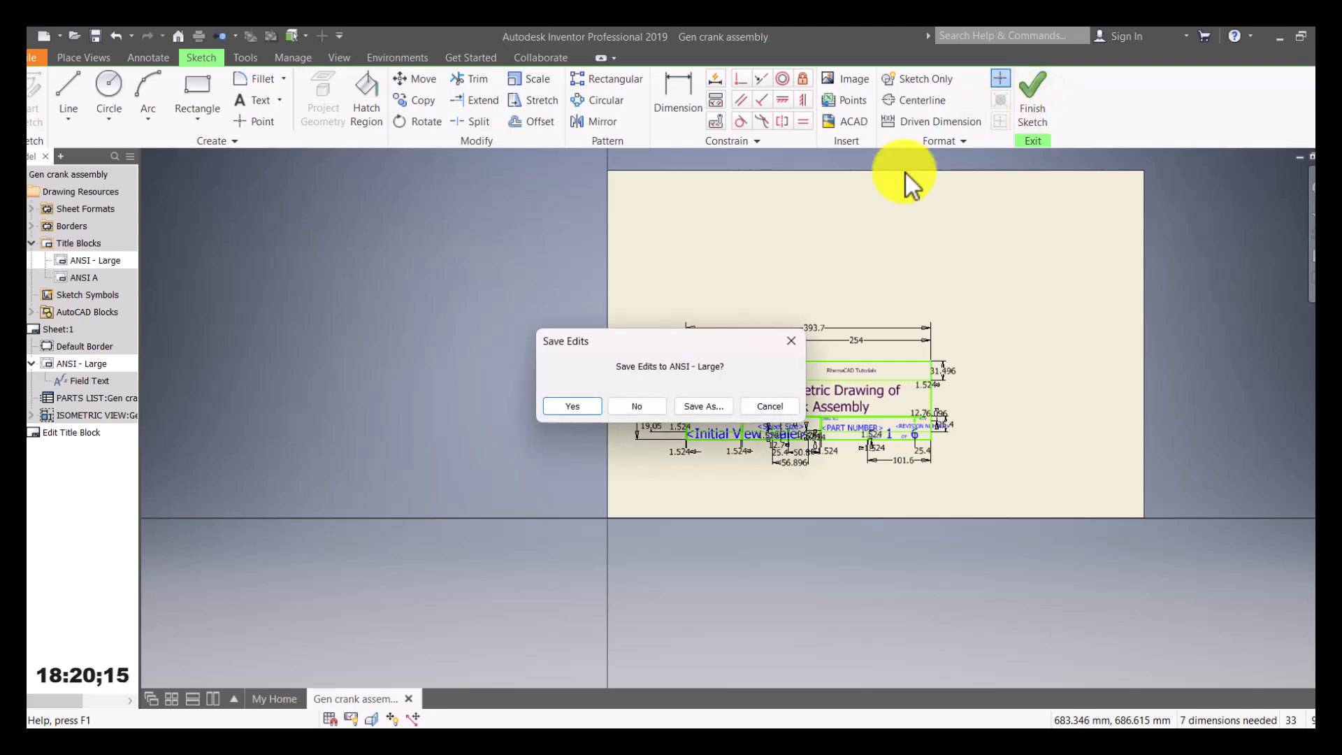
pyautogui.click(572, 406)
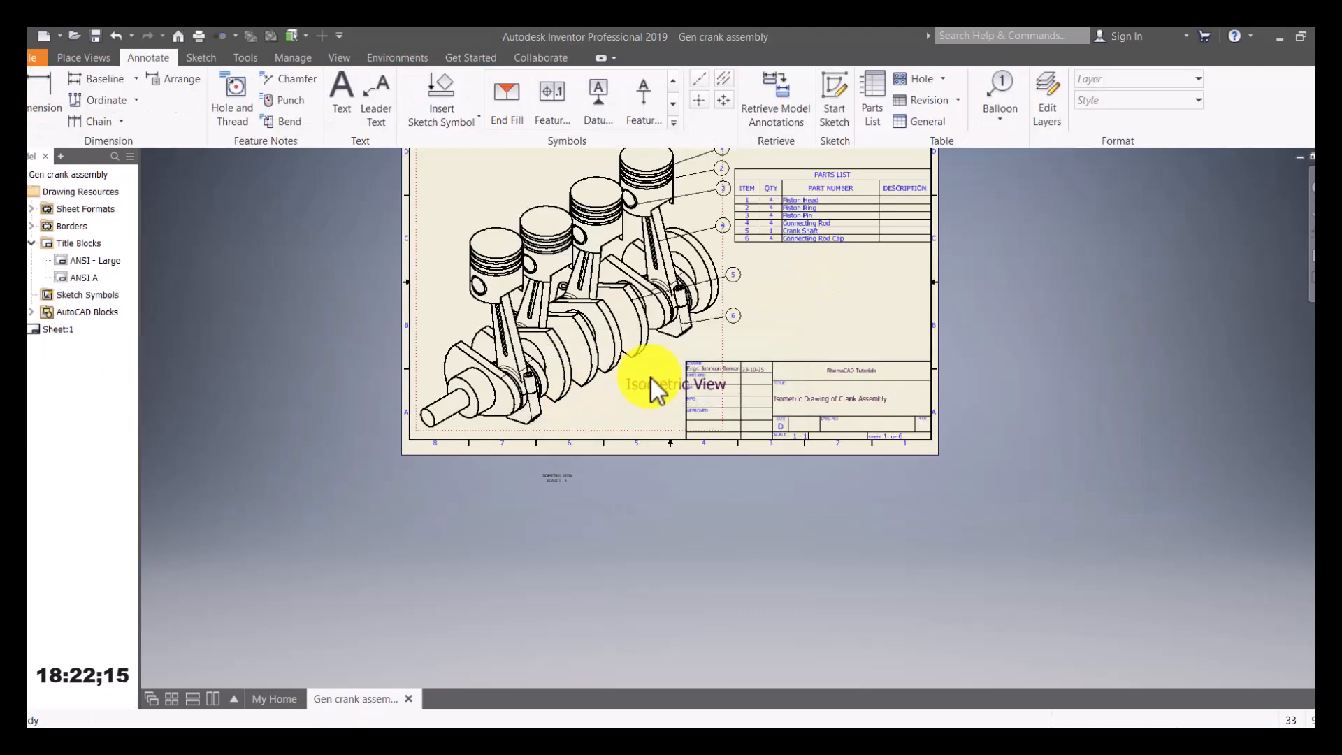
# Move the large Isometric View text off the title block into the empty space just above it.
pyautogui.scroll(3, 812, 397)
pyautogui.scroll(-3, 864, 394)
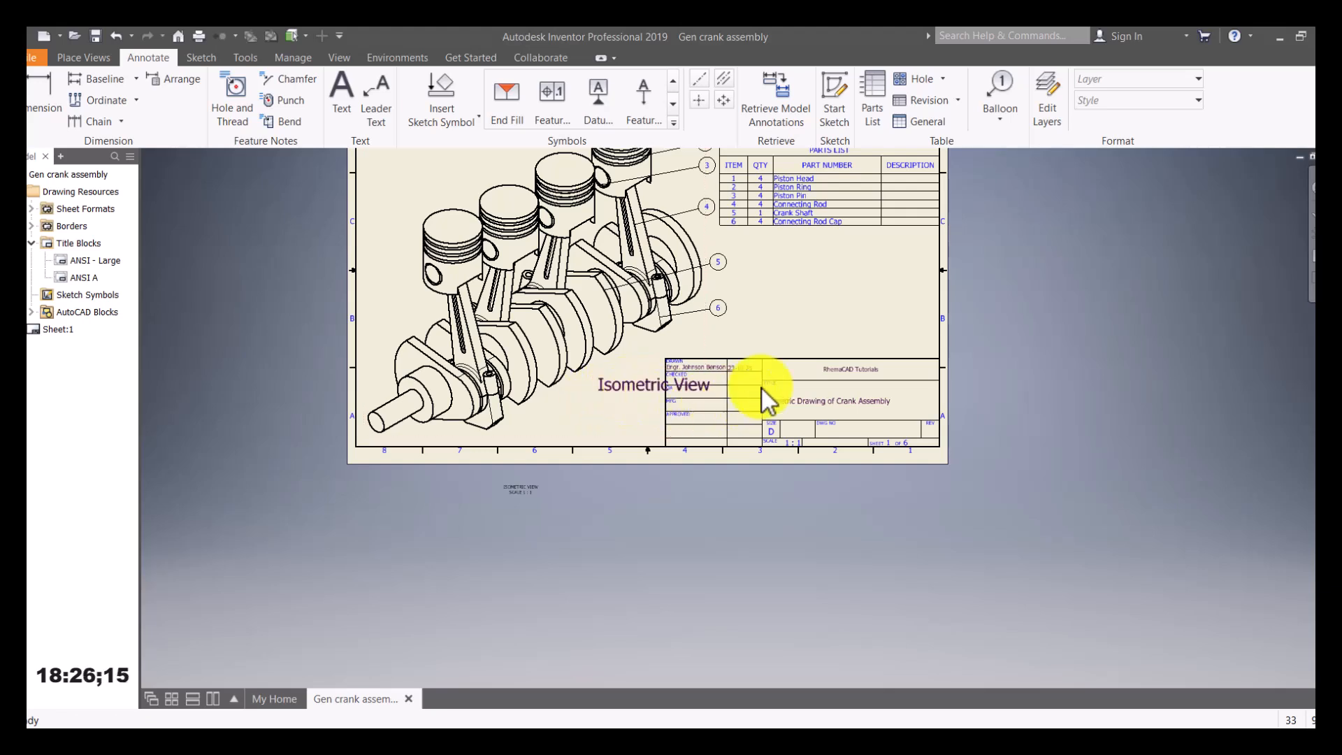
pyautogui.click(624, 383)
pyautogui.moveTo(629, 385); pyautogui.dragTo(740, 329)
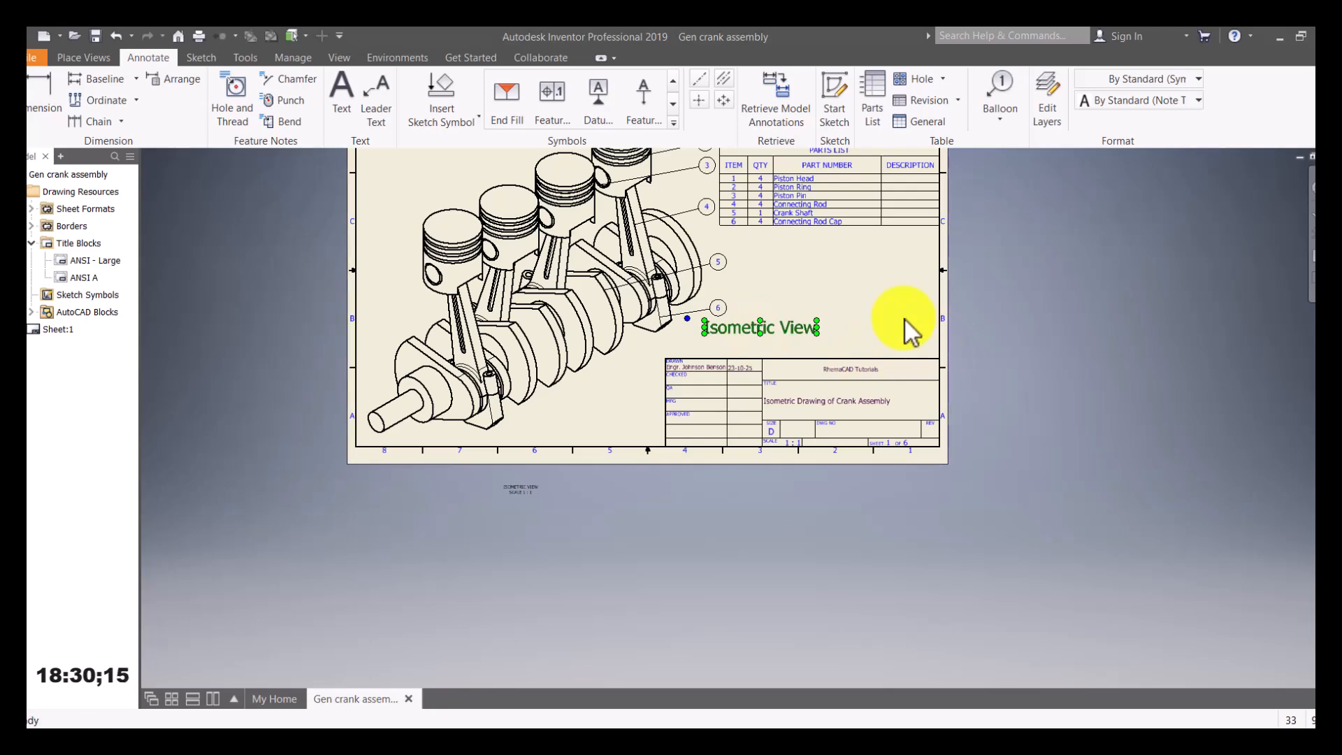
# Move the small view label with the scale from below the sheet to inside the border, beneath the crankshaft.
pyautogui.moveTo(840, 325)
pyautogui.mouseDown(button='middle')
pyautogui.moveTo(759, 384)
pyautogui.moveTo(781, 352)
pyautogui.mouseUp(button='middle')
pyautogui.scroll(3, 777, 372)
pyautogui.scroll(-5, 786, 350)
pyautogui.scroll(4, 769, 360)
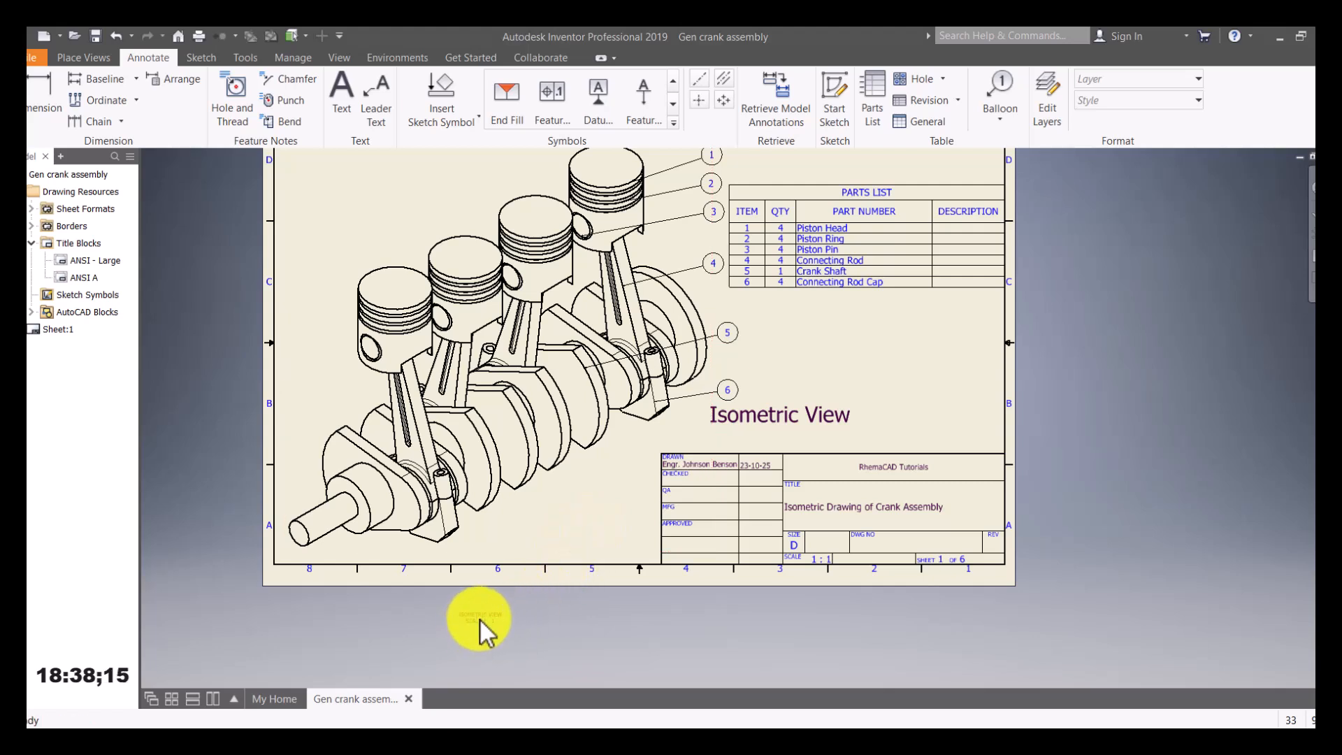
pyautogui.moveTo(473, 615); pyautogui.dragTo(526, 520)
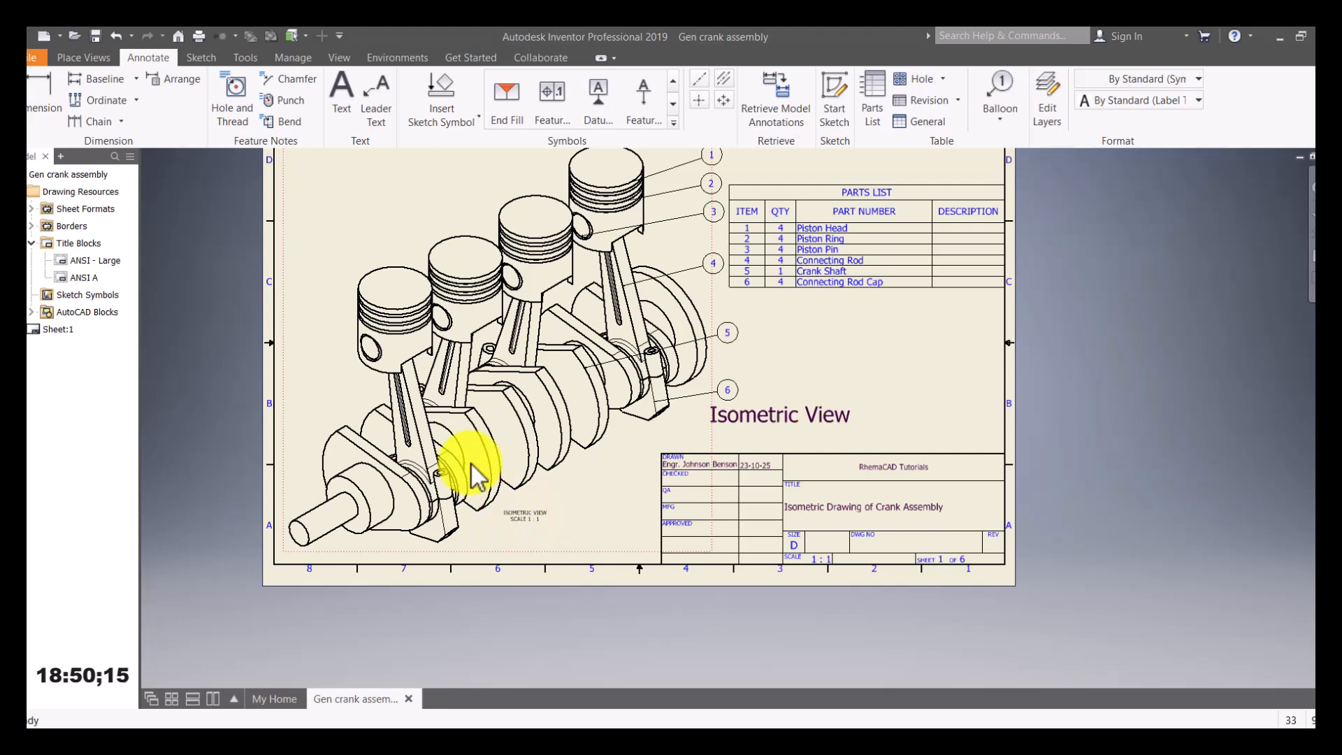
# Turn the isometric view's label visibility off and back on, applying each change.
pyautogui.doubleClick(335, 407)
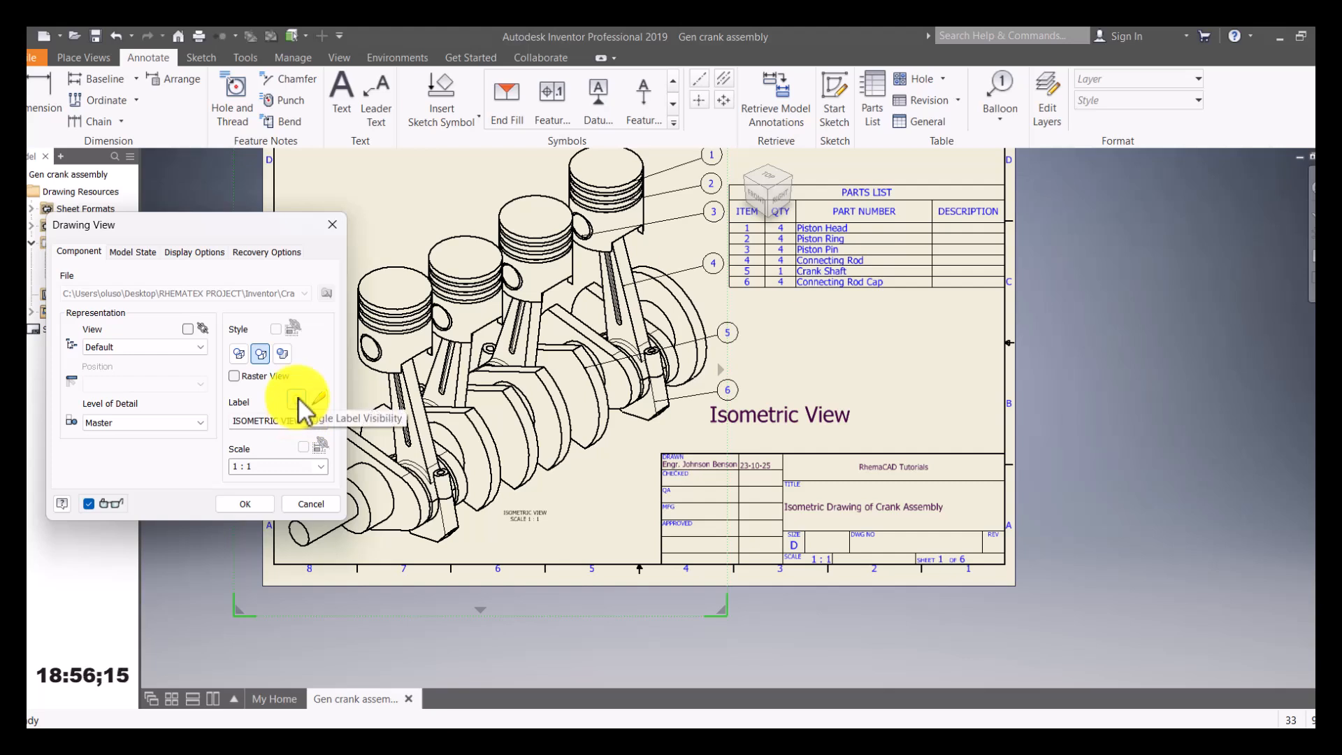
pyautogui.click(298, 400)
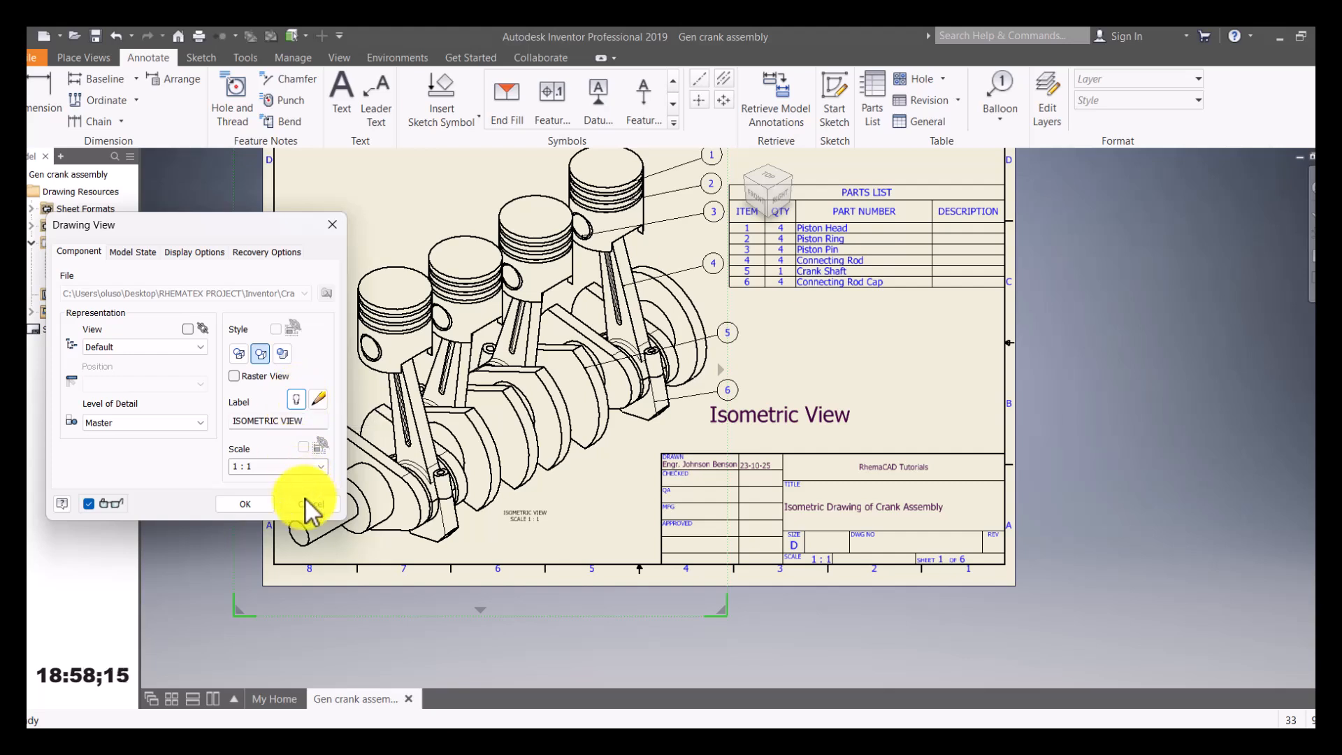
pyautogui.click(253, 507)
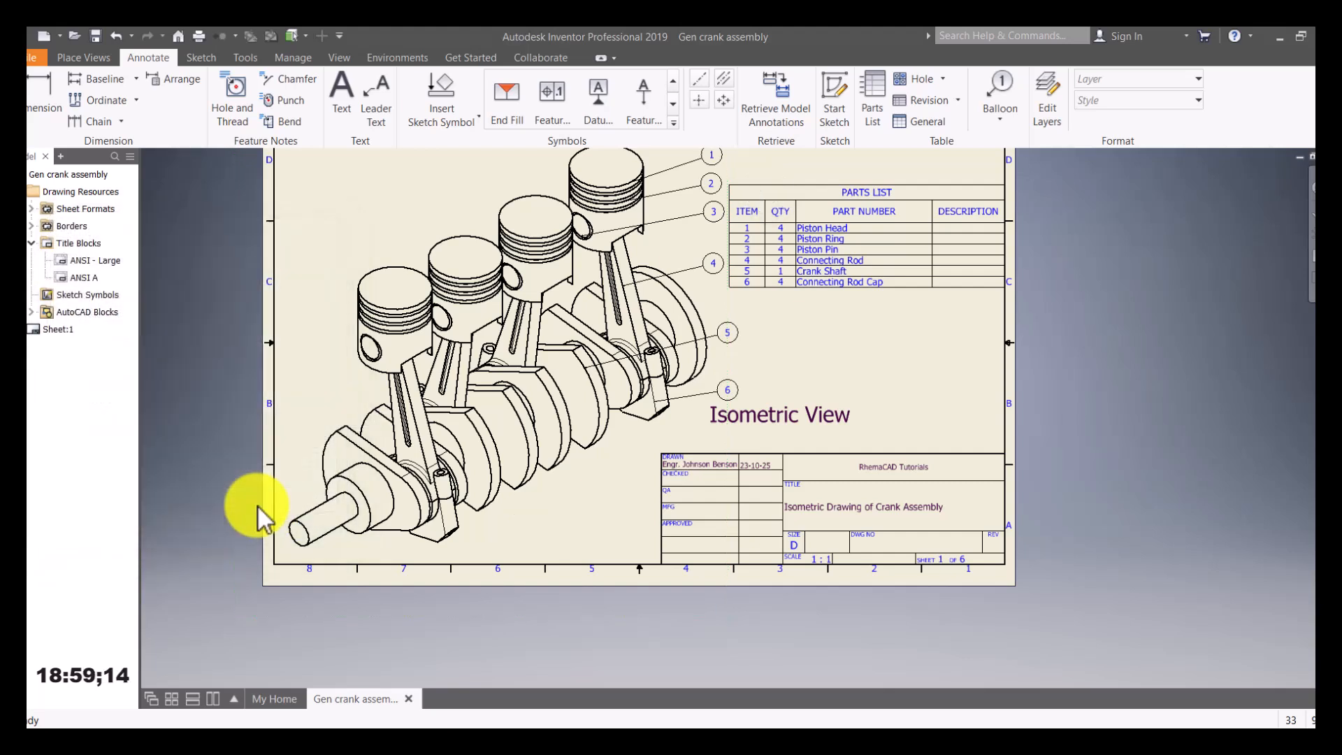
pyautogui.doubleClick(318, 412)
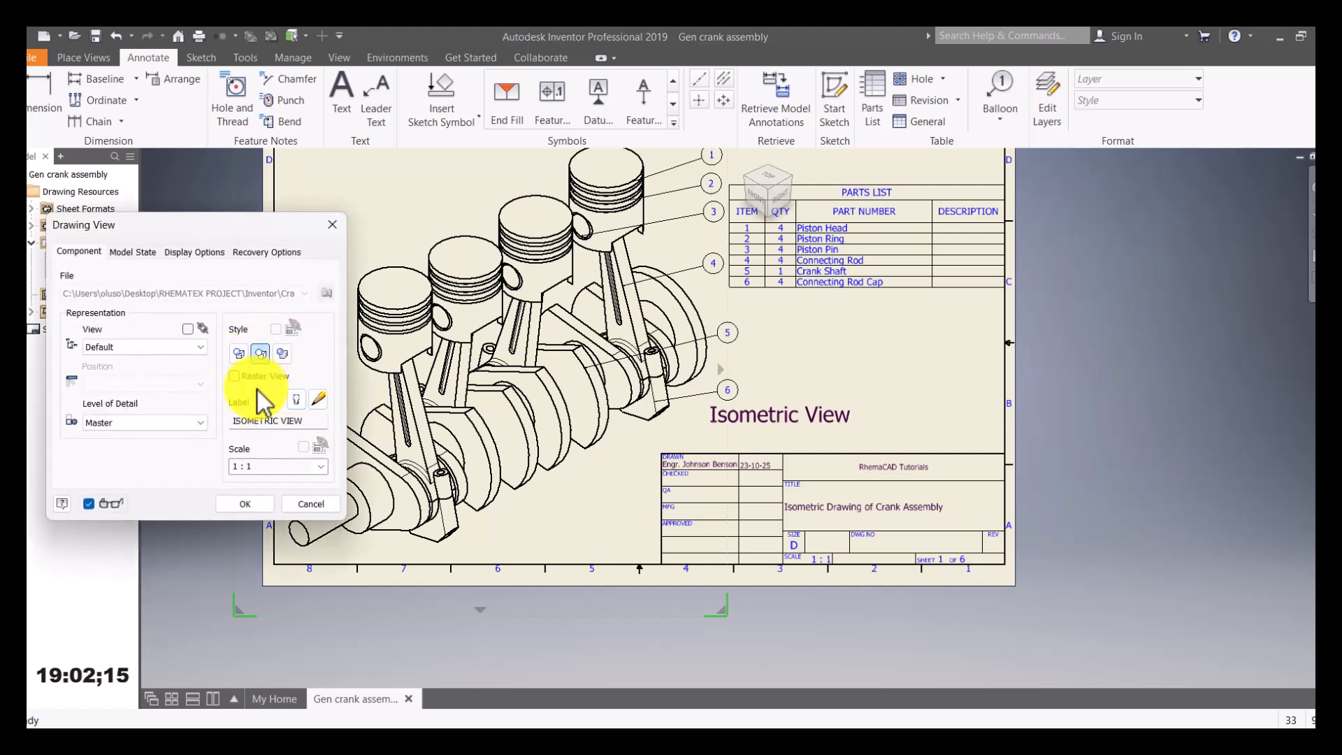
pyautogui.click(248, 503)
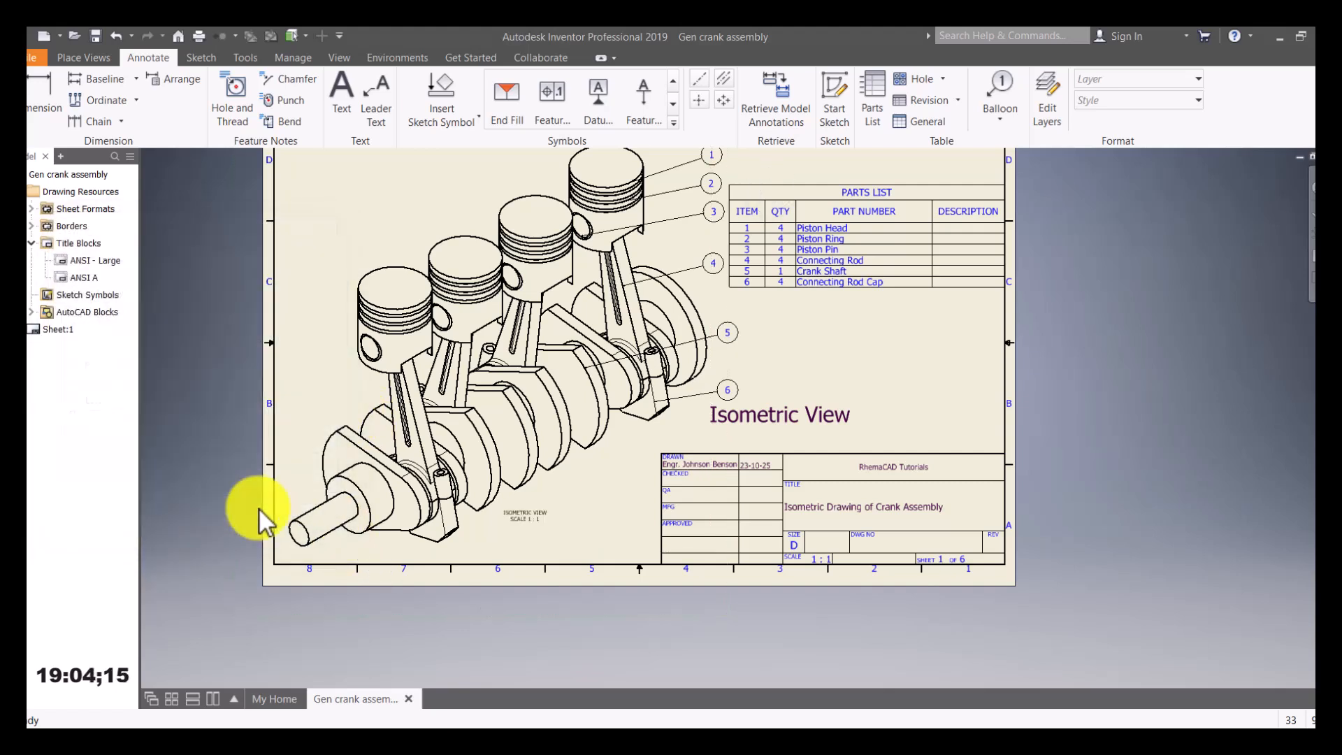
# Shift the large Isometric View text slightly closer to the title block.
pyautogui.moveTo(766, 418); pyautogui.dragTo(752, 424)
pyautogui.click(888, 389)
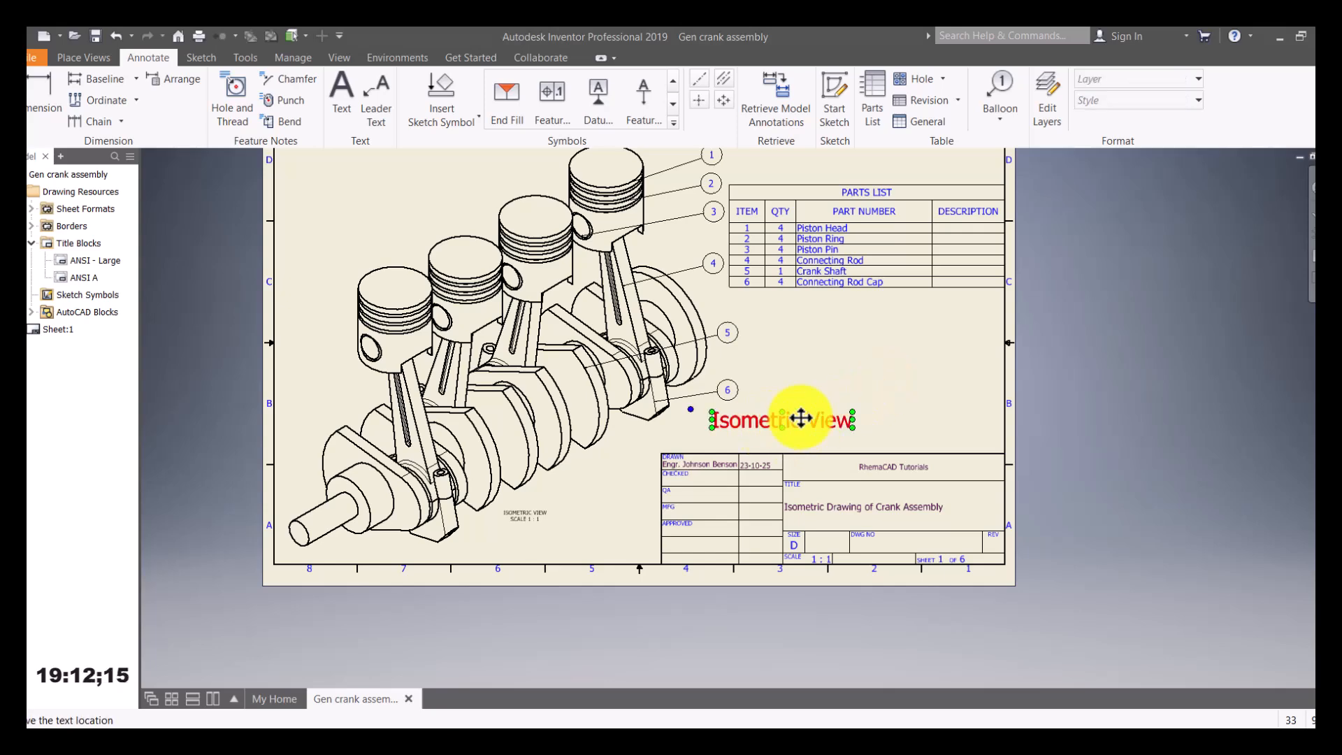
pyautogui.scroll(4, 503, 521)
pyautogui.scroll(-4, 556, 520)
pyautogui.scroll(-3, 555, 514)
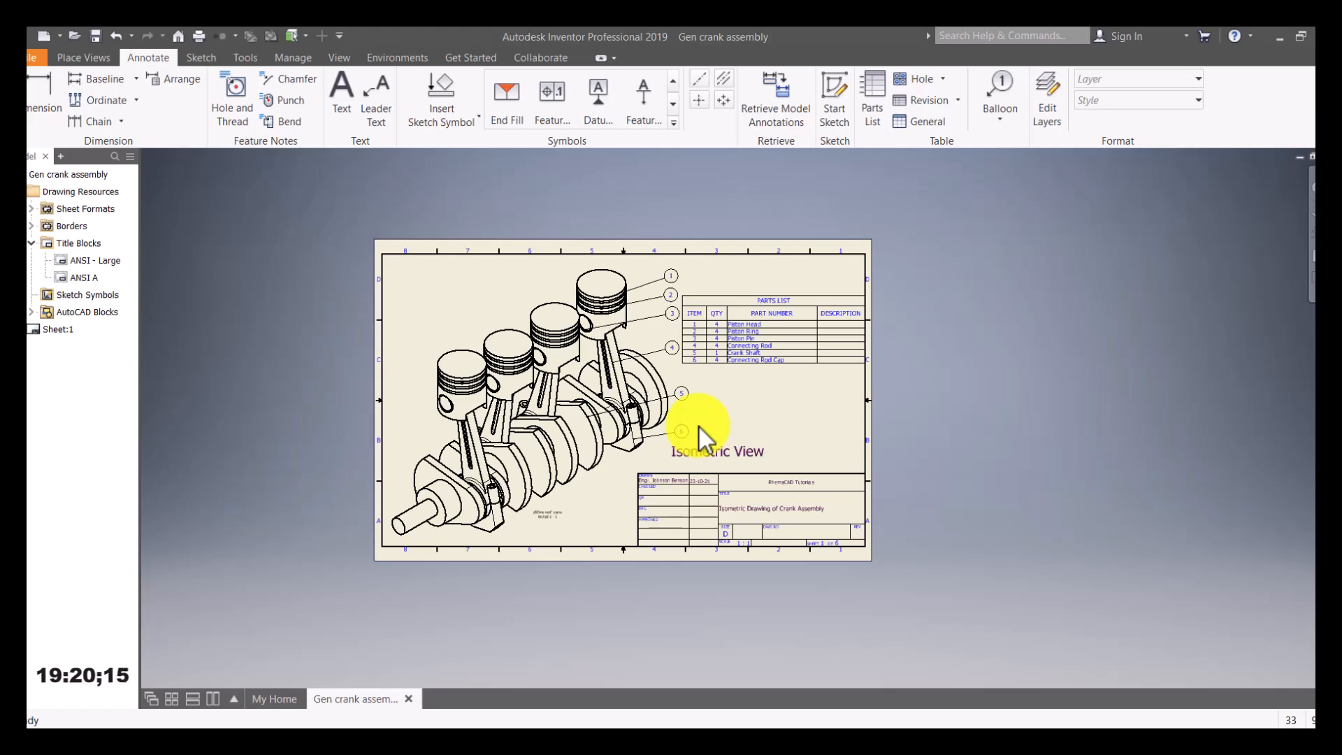
pyautogui.click(751, 326)
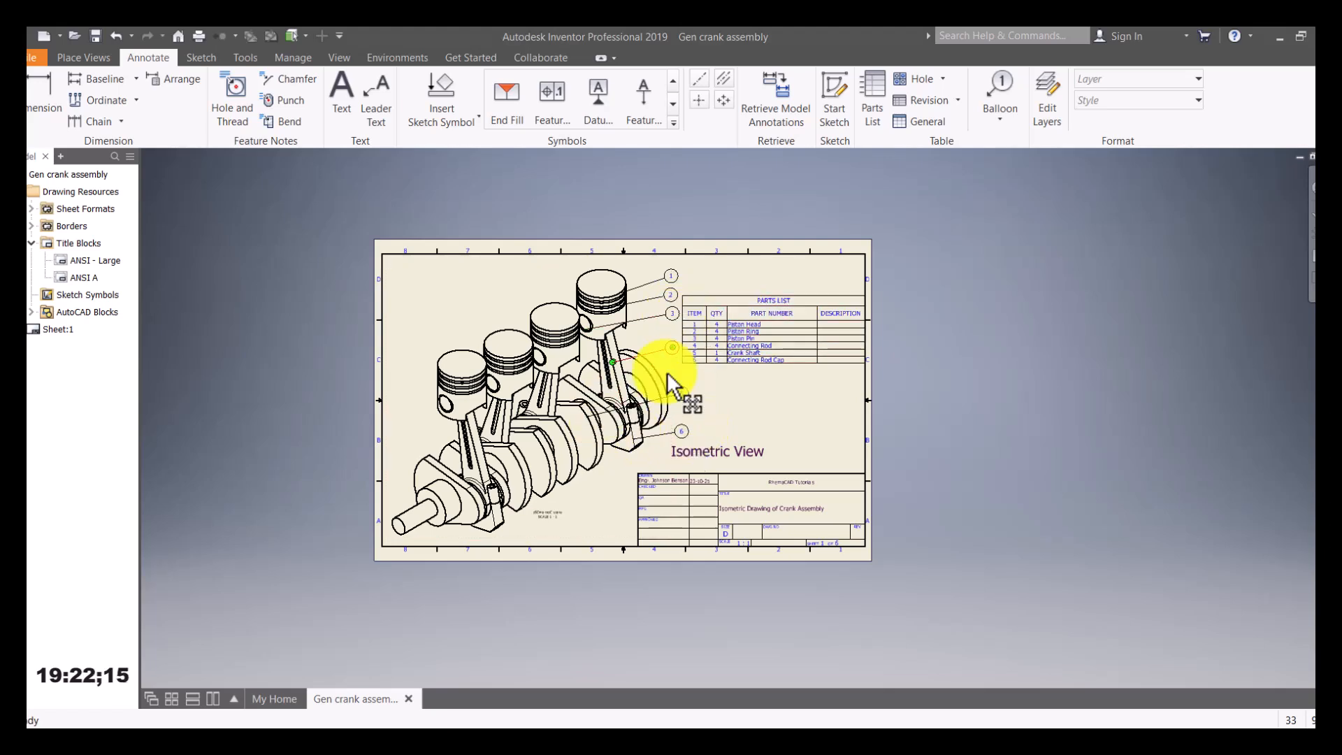
pyautogui.click(720, 452)
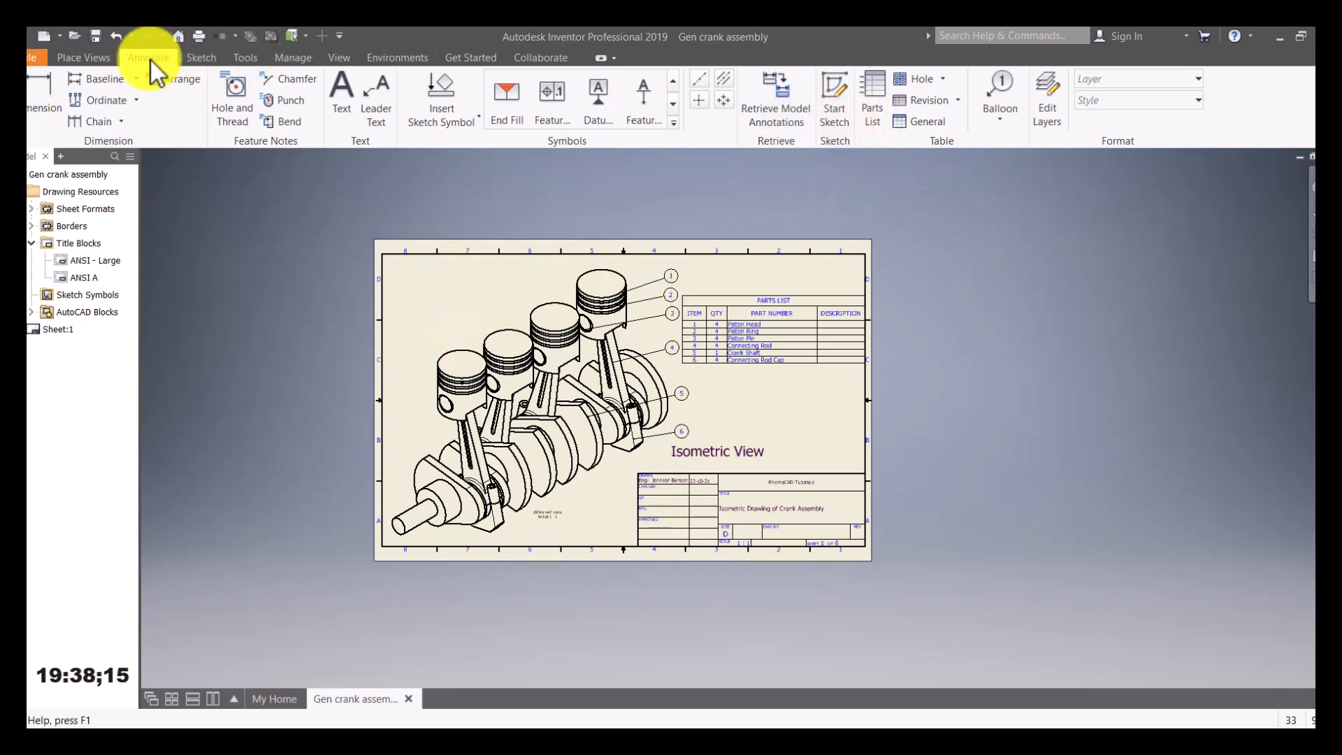
# Start a sketch on the isometric view, draw a circle and an arc in the sheet's empty upper-left area, and finish the sketch.
pyautogui.click(836, 112)
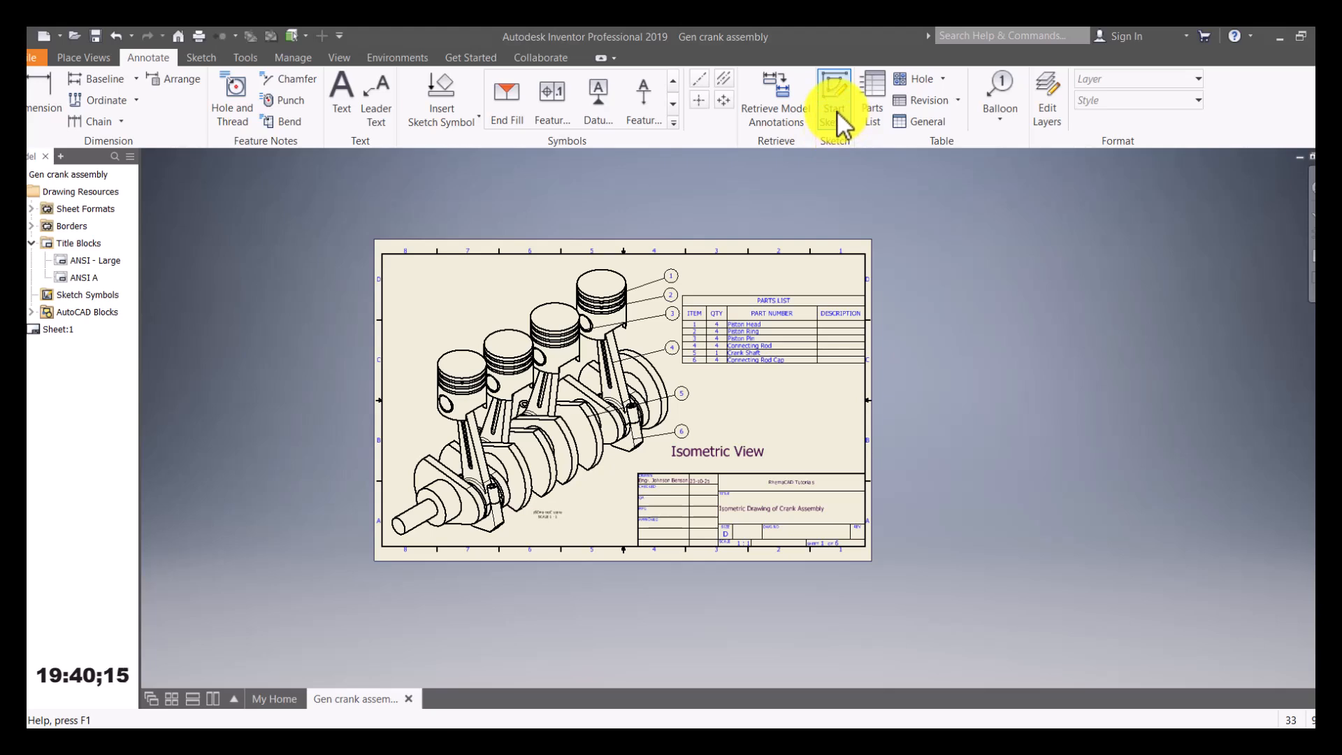
pyautogui.click(429, 267)
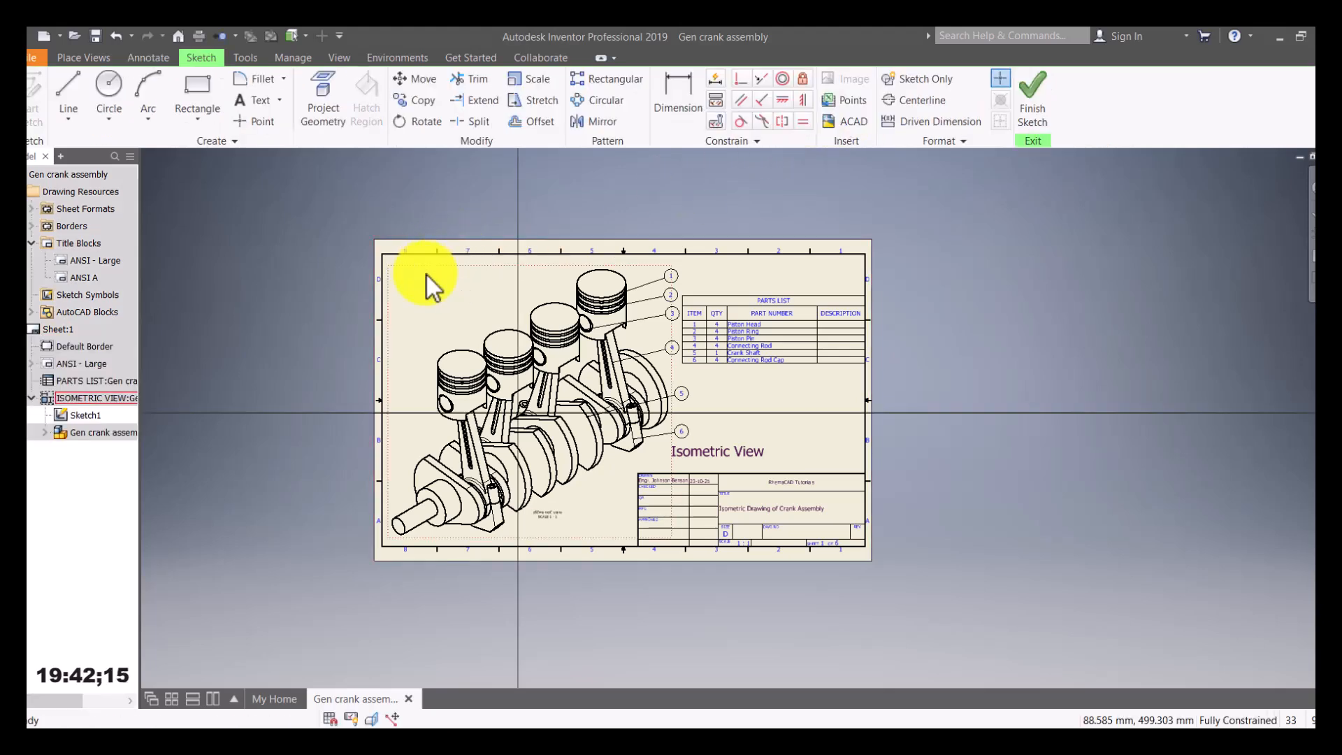
pyautogui.click(109, 88)
pyautogui.click(436, 305)
pyautogui.click(461, 286)
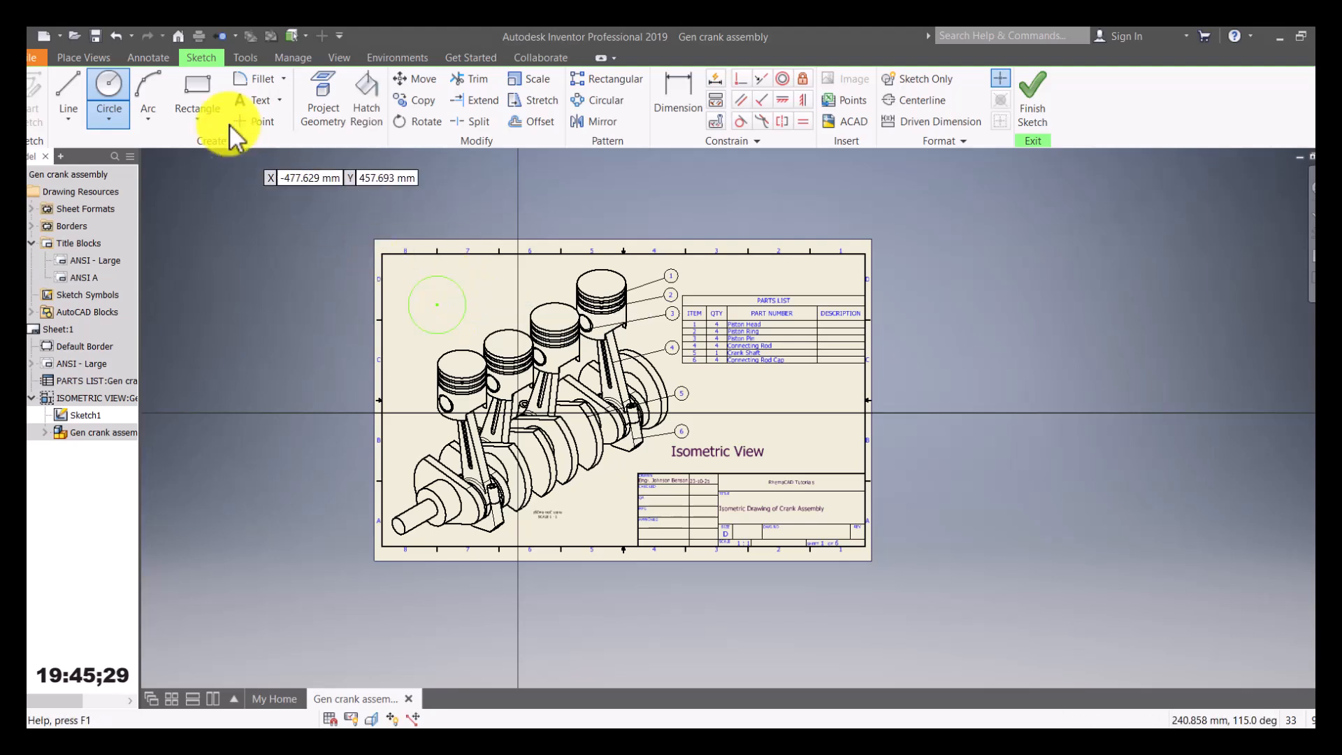
pyautogui.click(140, 87)
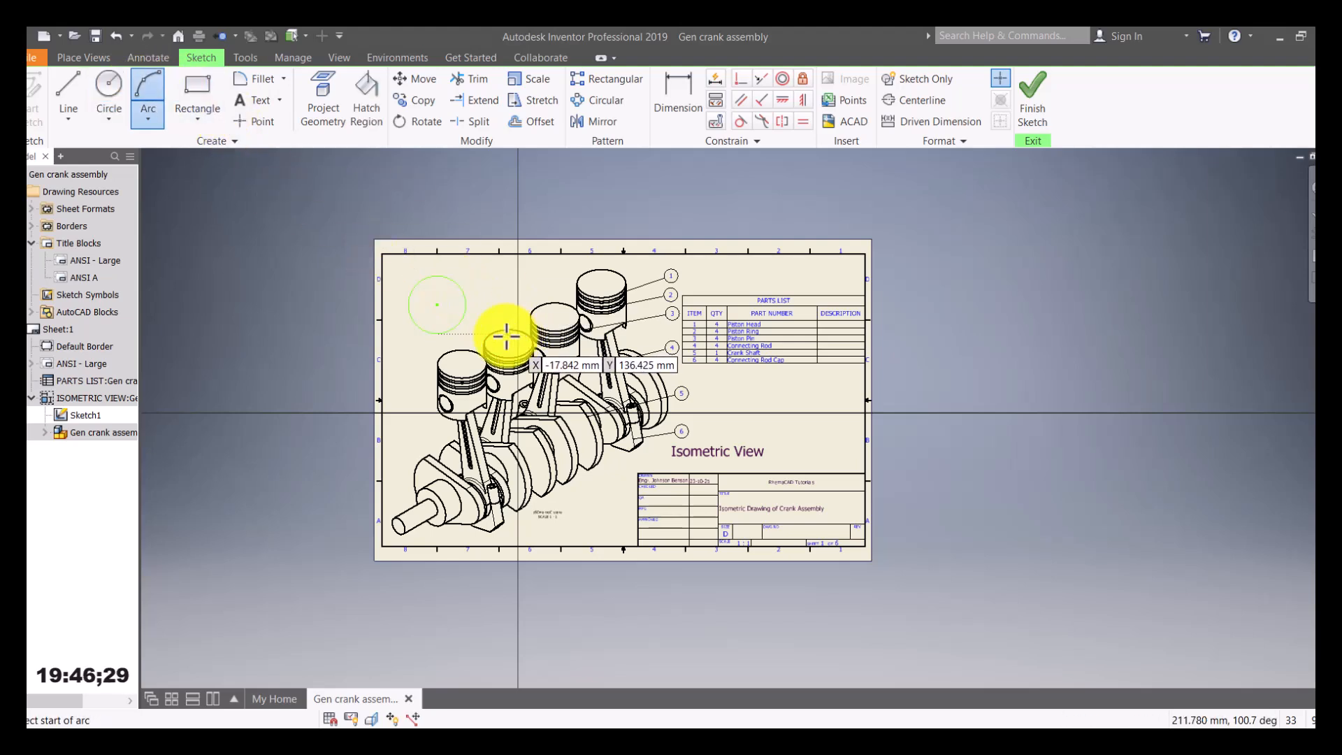
pyautogui.click(503, 294)
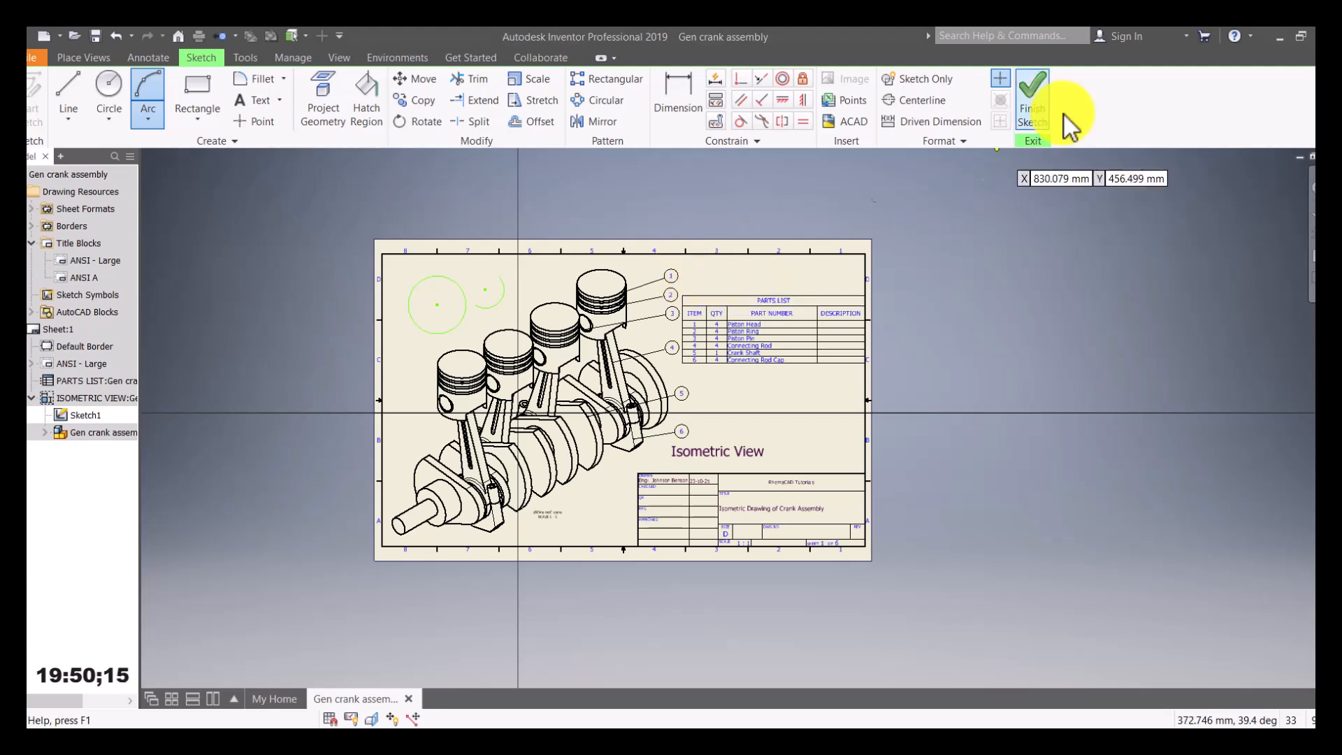
pyautogui.click(1037, 117)
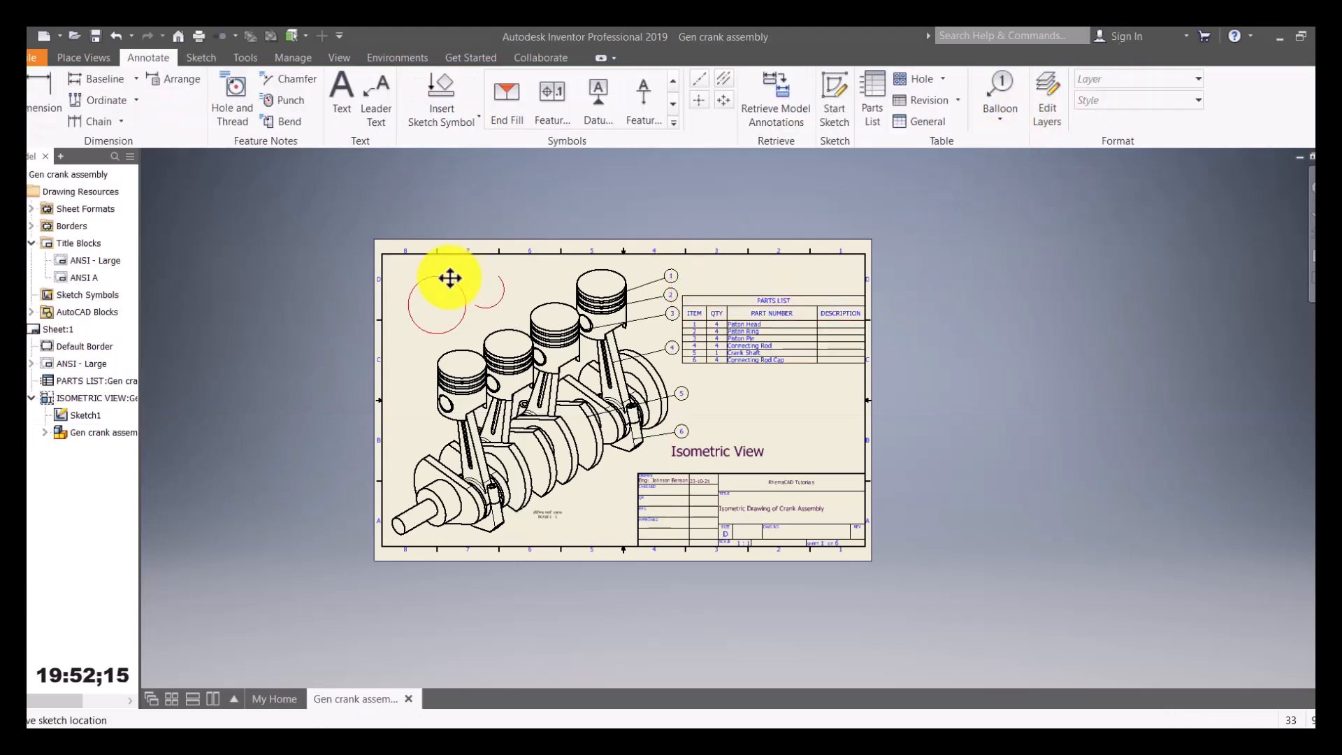
# Reopen the view's sketch, delete its circle and arc, and finish the sketch.
pyautogui.doubleClick(502, 287)
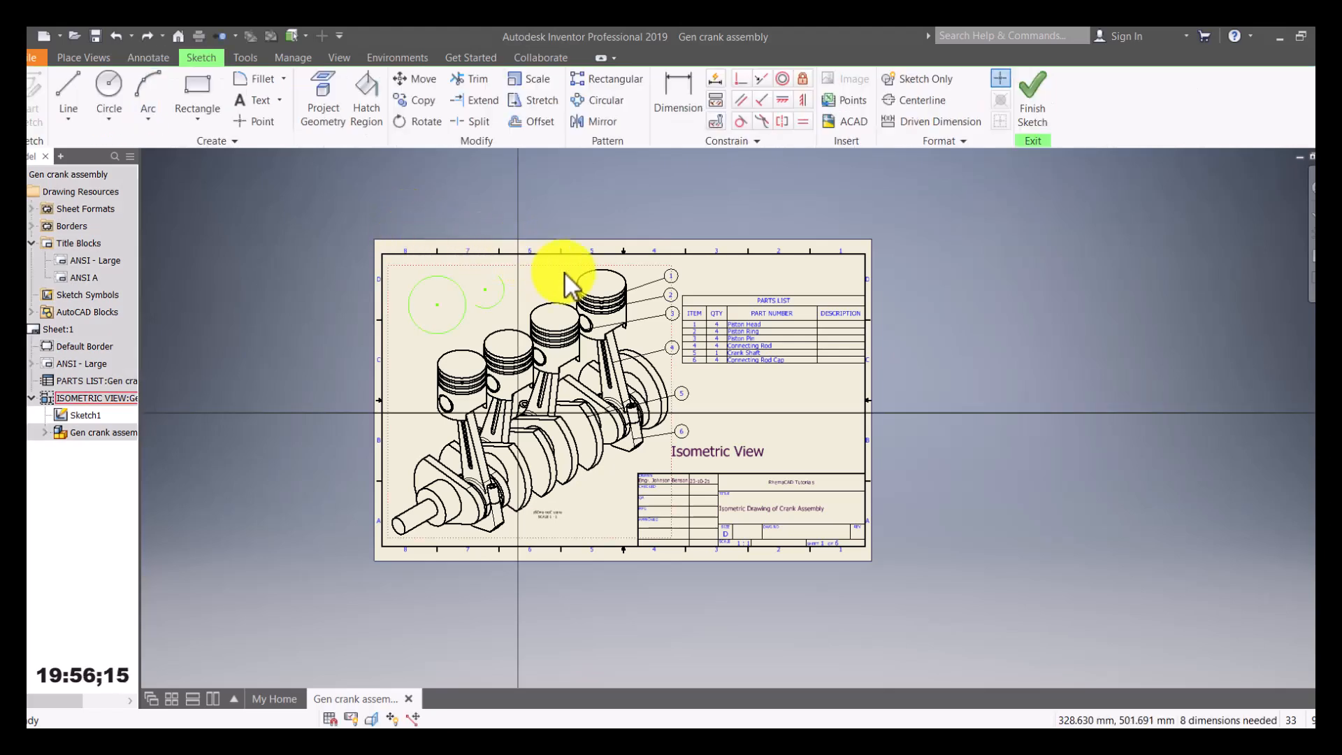
pyautogui.press('Delete')
pyautogui.click(1033, 93)
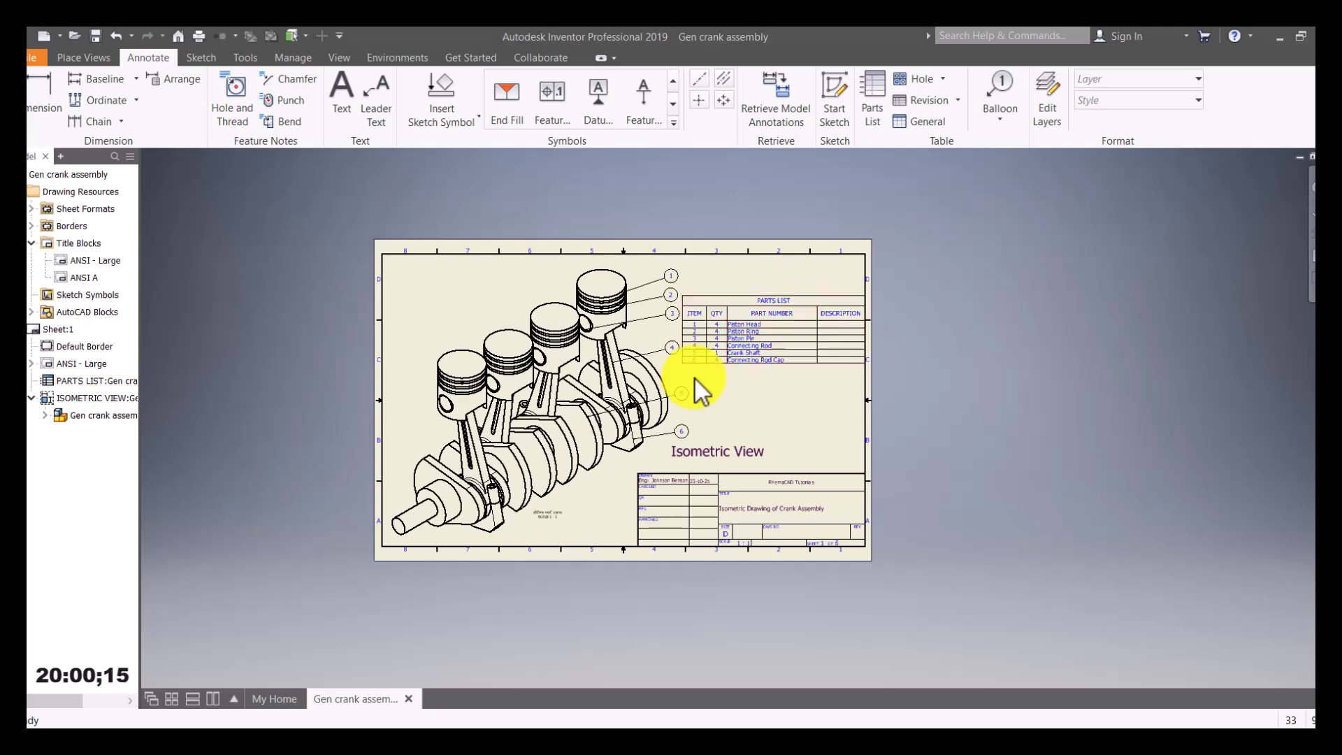
# Export the drawing as a PDF file named Isometric drawing in the Crank Assembly folder.
pyautogui.scroll(5, 516, 348)
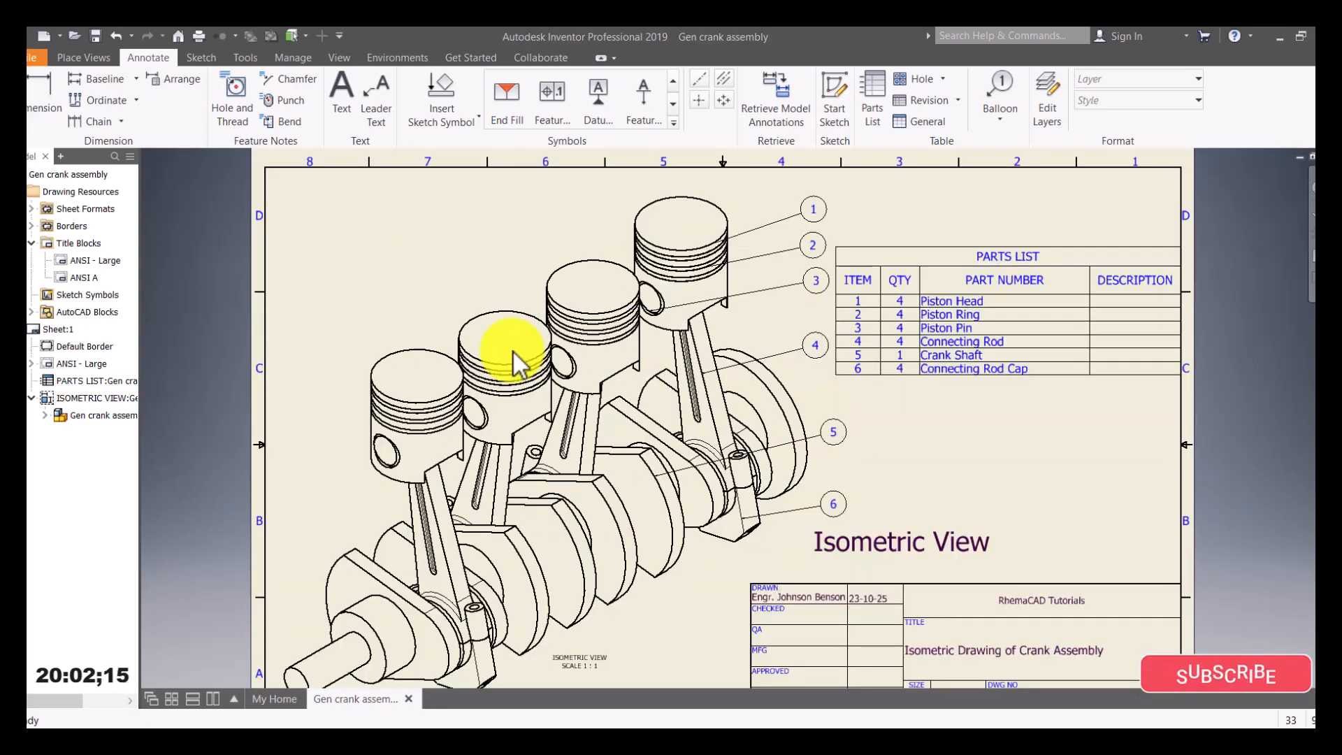
pyautogui.scroll(-4, 518, 347)
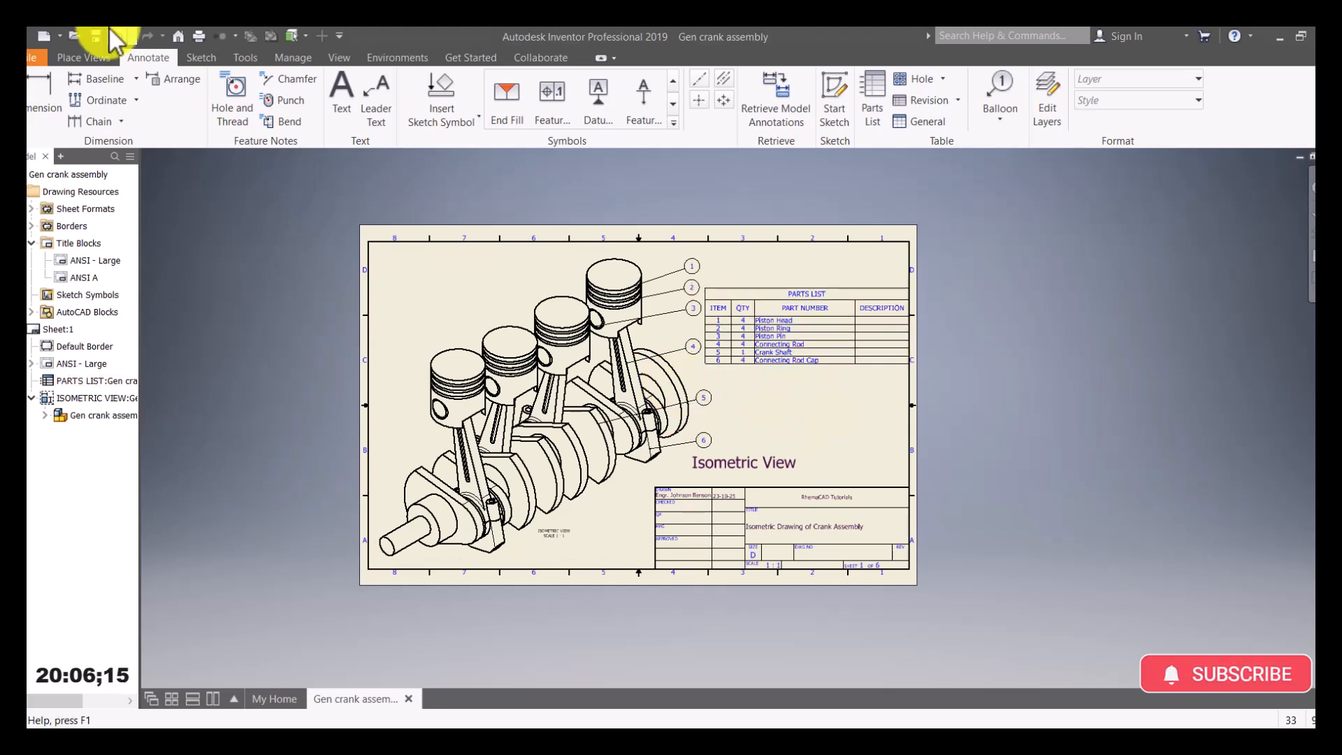
pyautogui.click(31, 59)
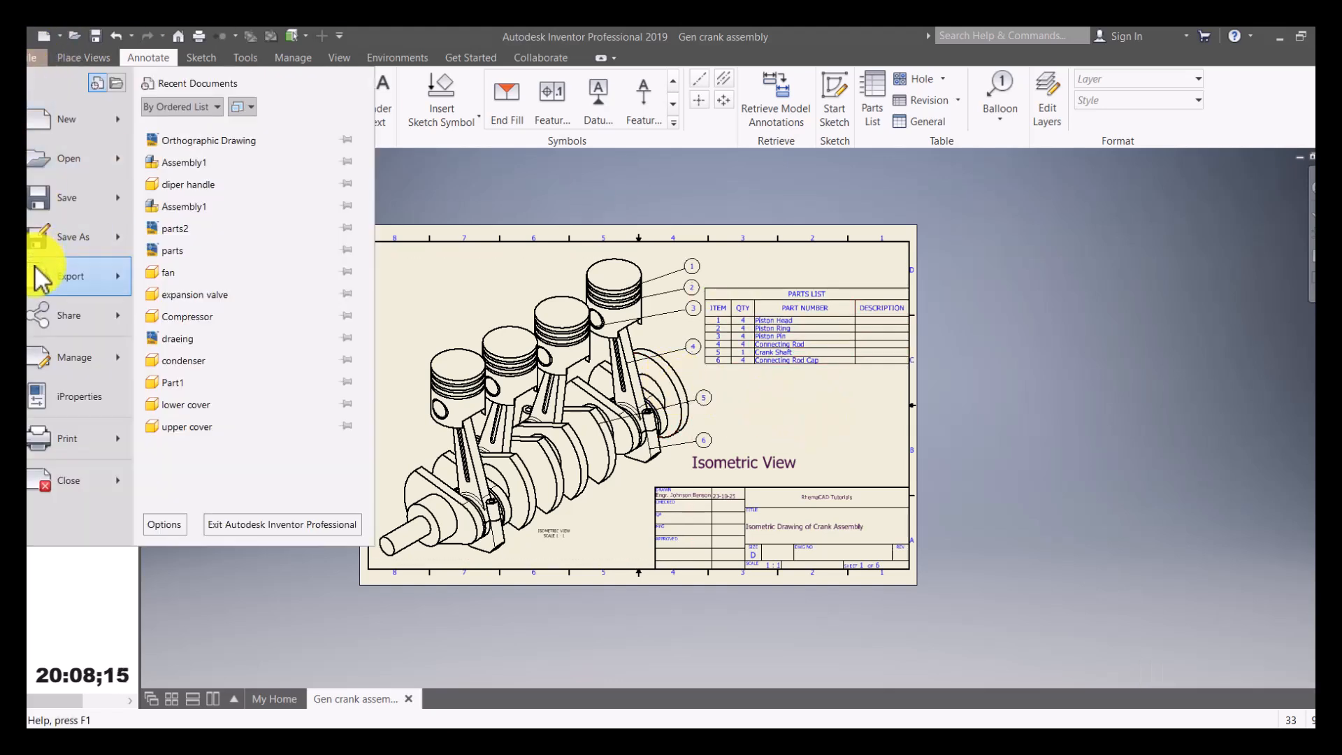
pyautogui.moveTo(36, 277)
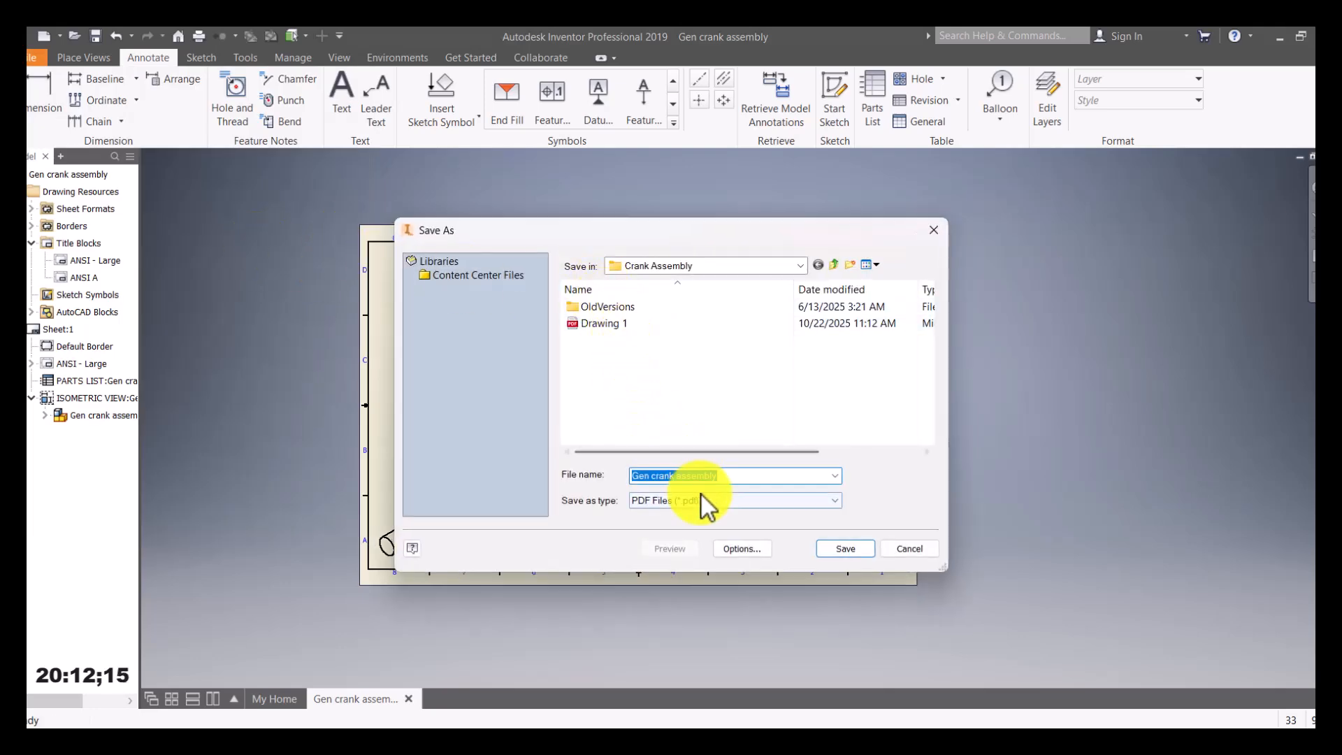
pyautogui.click(715, 477)
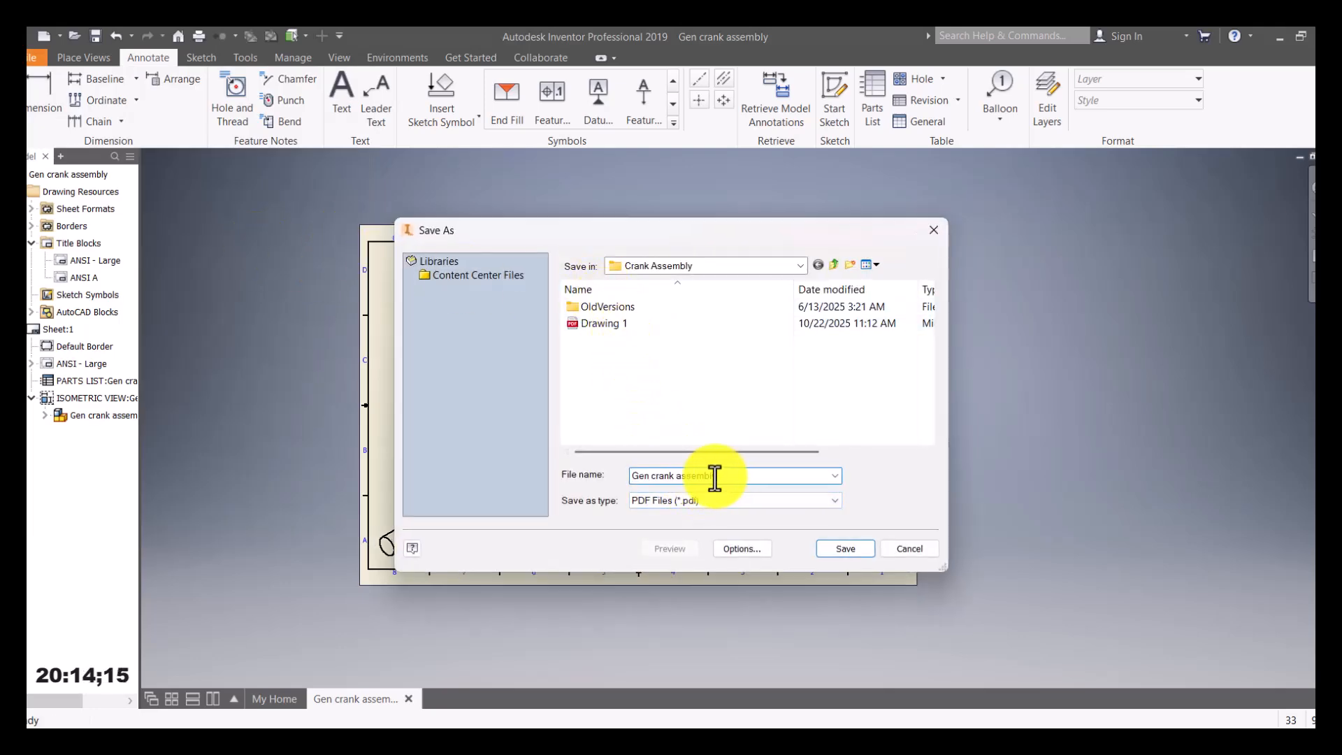
pyautogui.write('sh')
pyautogui.press('BackSpace')
pyautogui.press('BackSpace')
pyautogui.press('BackSpace')
pyautogui.press('BackSpace')
pyautogui.press('BackSpace')
pyautogui.press('BackSpace')
pyautogui.press('BackSpace')
pyautogui.press('BackSpace')
pyautogui.press('BackSpace')
pyautogui.press('BackSpace')
pyautogui.press('BackSpace')
pyautogui.press('BackSpace')
pyautogui.press('BackSpace')
pyautogui.press('BackSpace')
pyautogui.press('BackSpace')
pyautogui.press('BackSpace')
pyautogui.press('BackSpace')
pyautogui.press('BackSpace')
pyautogui.press('BackSpace')
pyautogui.press('BackSpace')
pyautogui.write('Isometric')
pyautogui.click(867, 547)
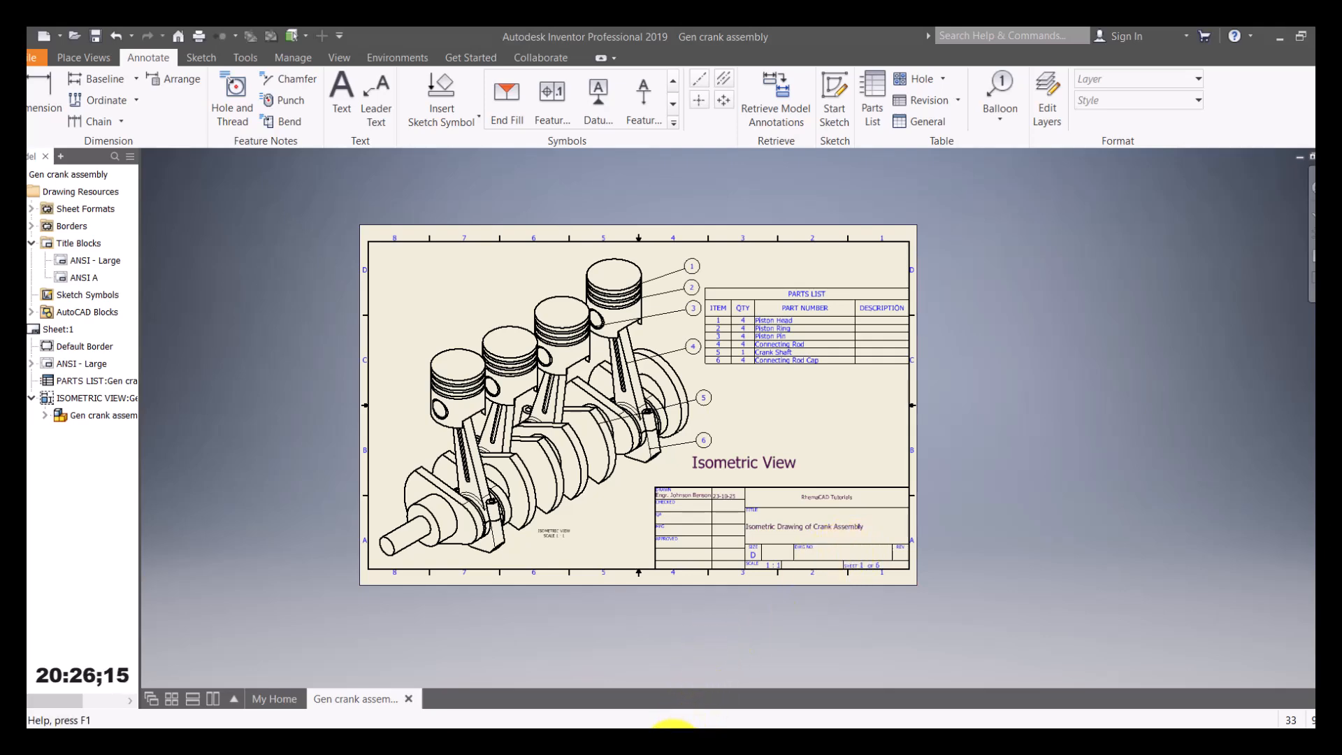
# Switch to File Explorer and open the Crank Assembly folder inside Desktop > RHEMATEX PROJECT > Inventor.
pyautogui.click(670, 731)
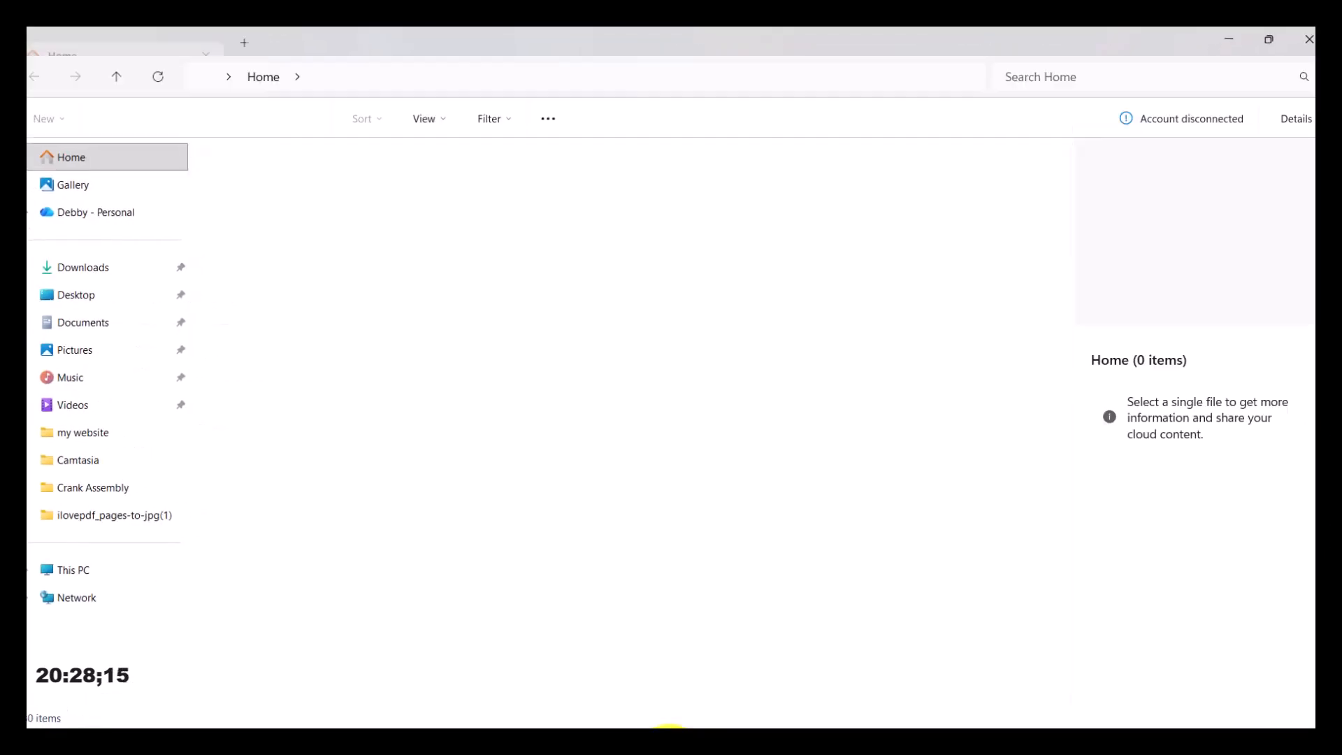
pyautogui.click(87, 299)
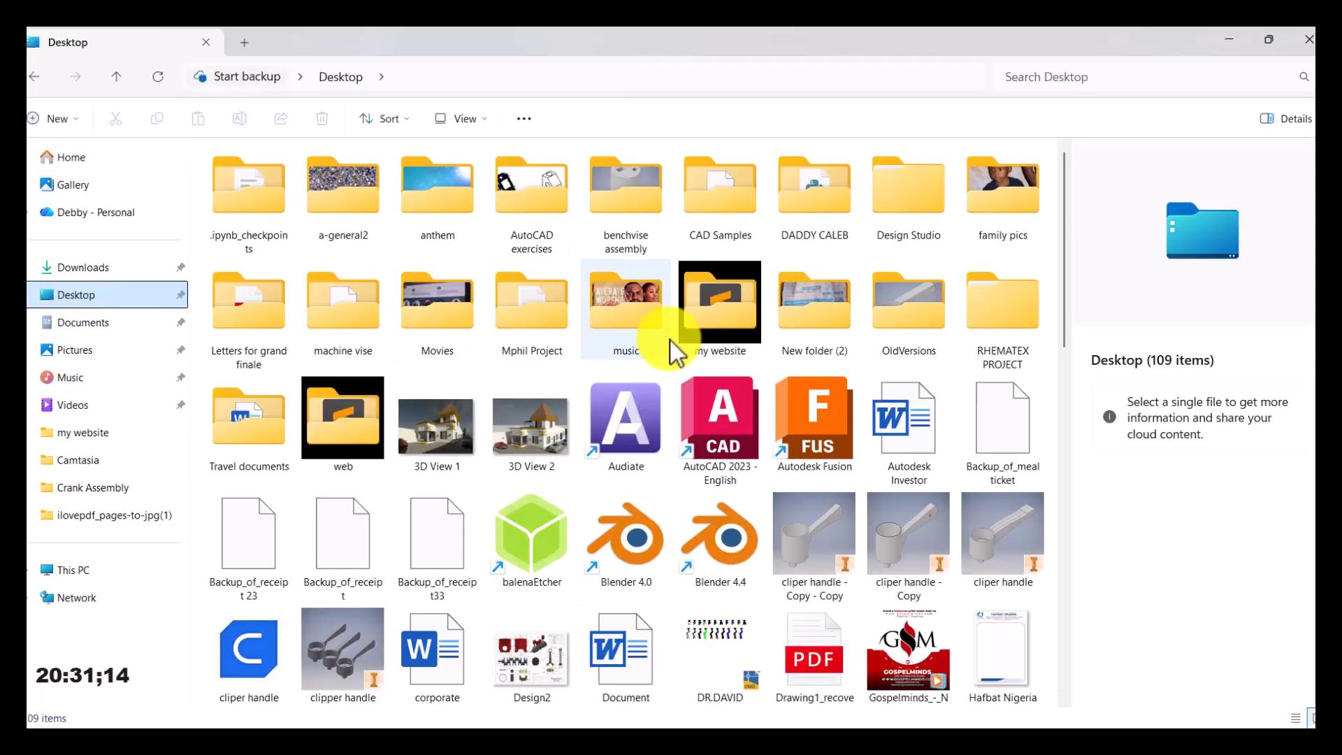
pyautogui.doubleClick(990, 341)
pyautogui.doubleClick(252, 278)
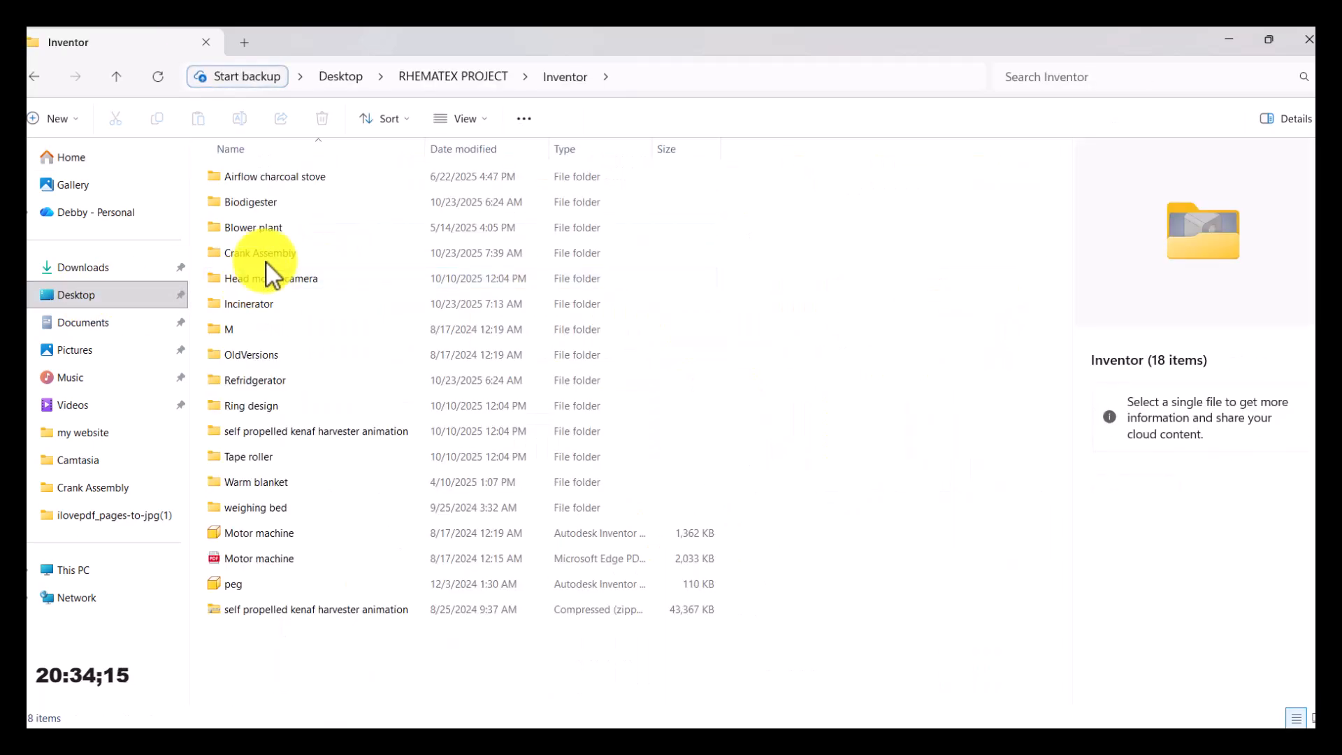
pyautogui.click(267, 252)
pyautogui.doubleClick(267, 252)
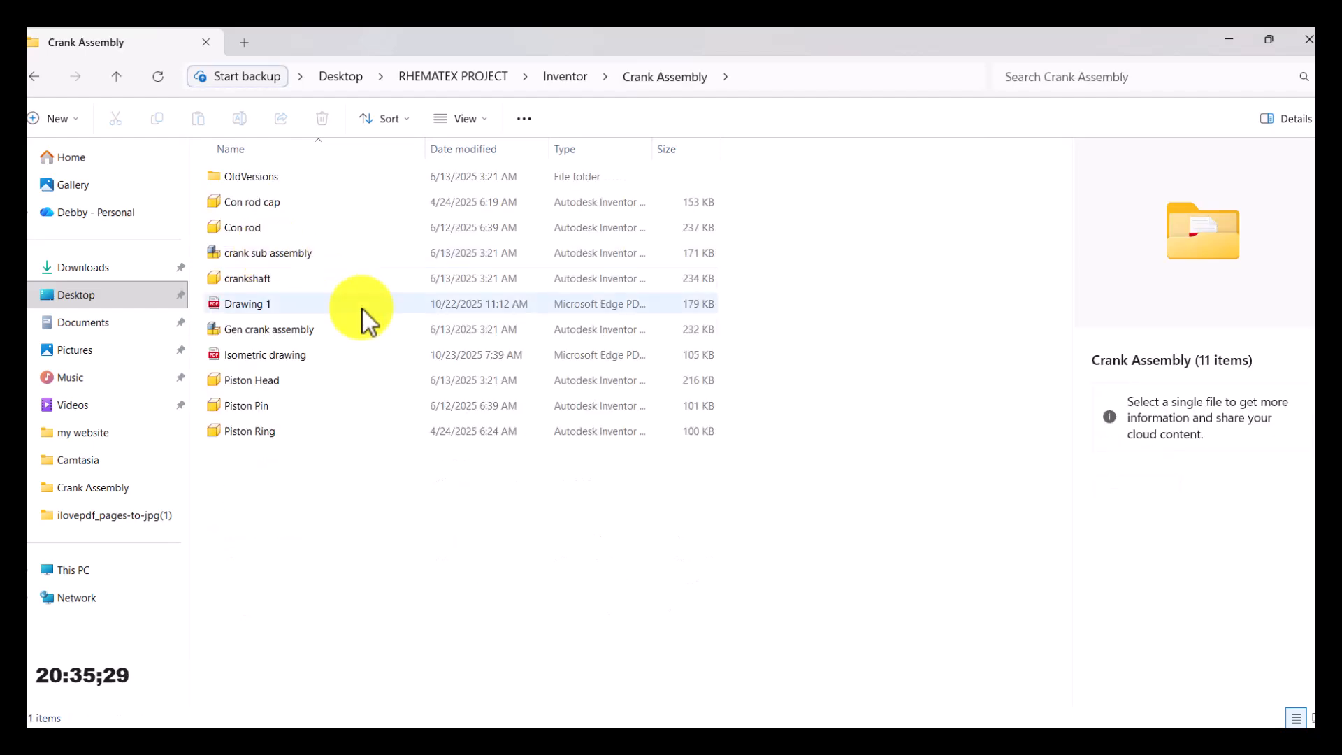
# Open the Isometric drawing PDF to check the whole exported sheet, and switch back to Inventor.
pyautogui.doubleClick(262, 351)
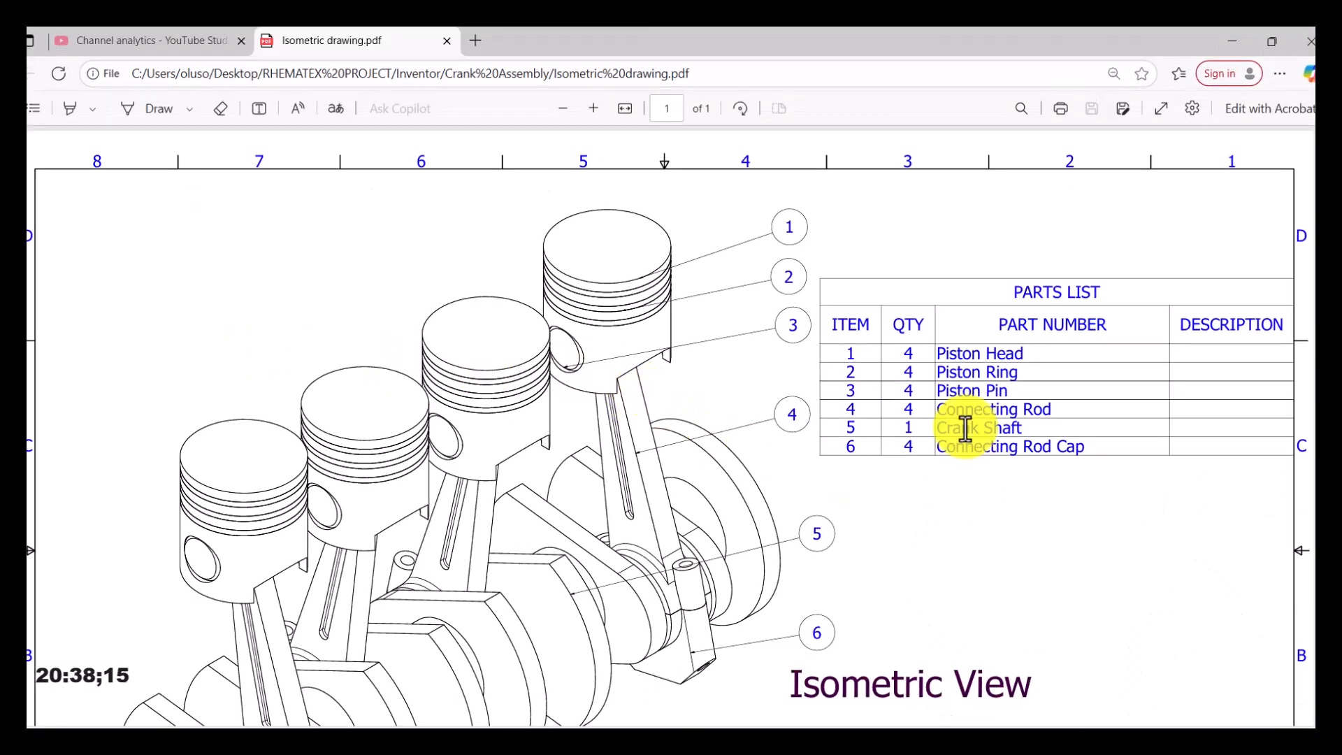
pyautogui.click(568, 110)
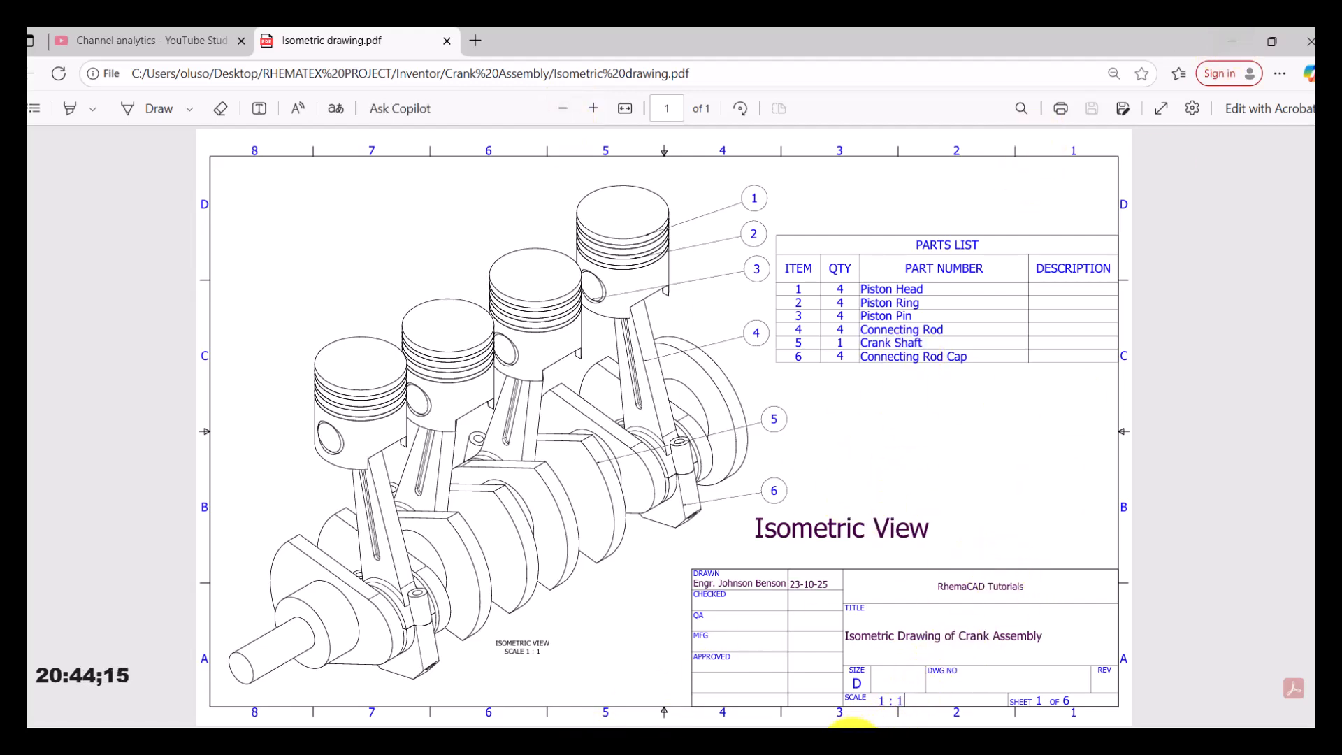
pyautogui.click(862, 742)
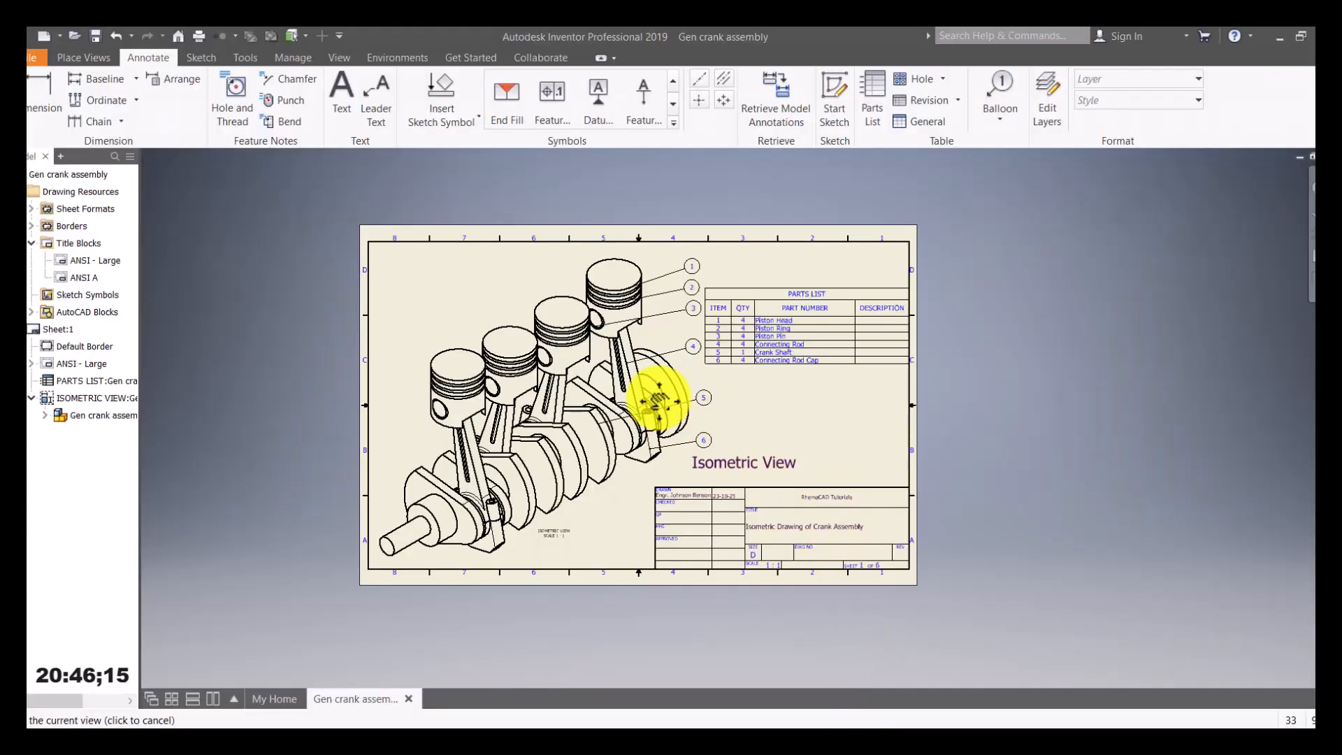
pyautogui.moveTo(660, 399); pyautogui.dragTo(662, 407, button='middle')
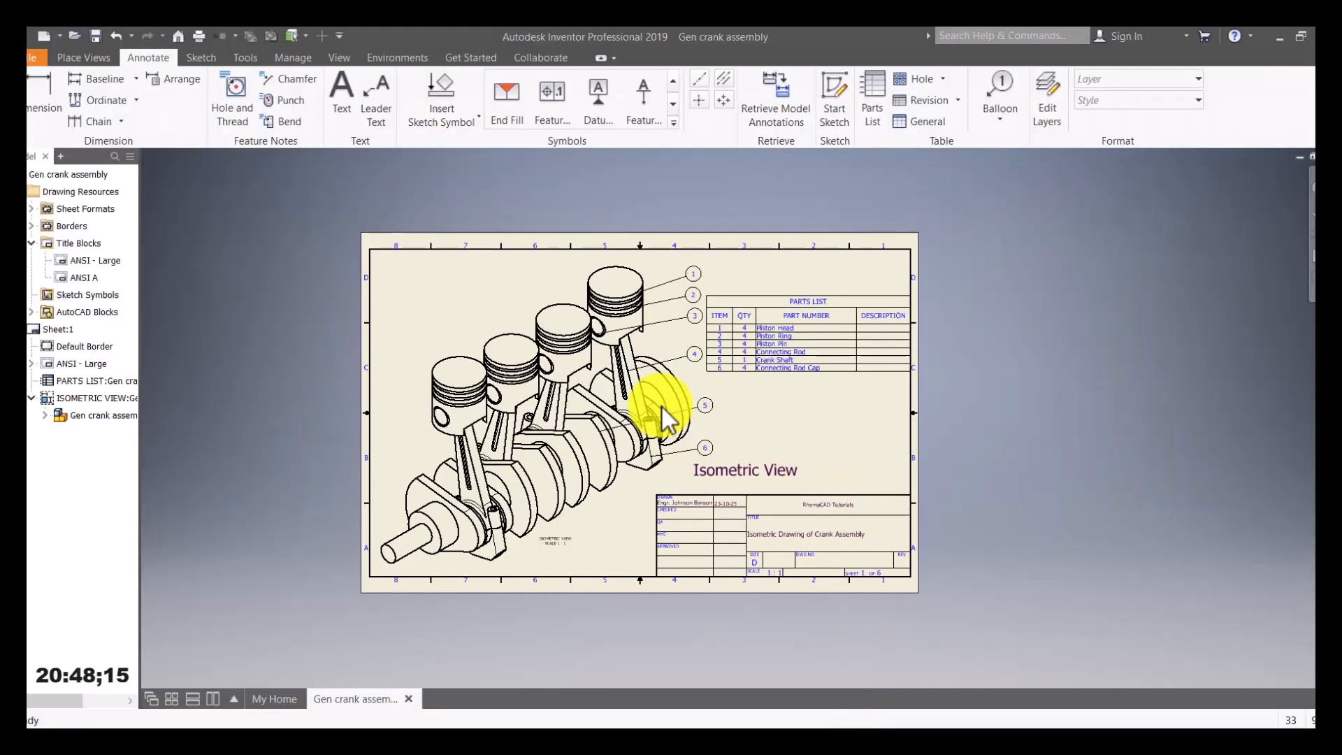